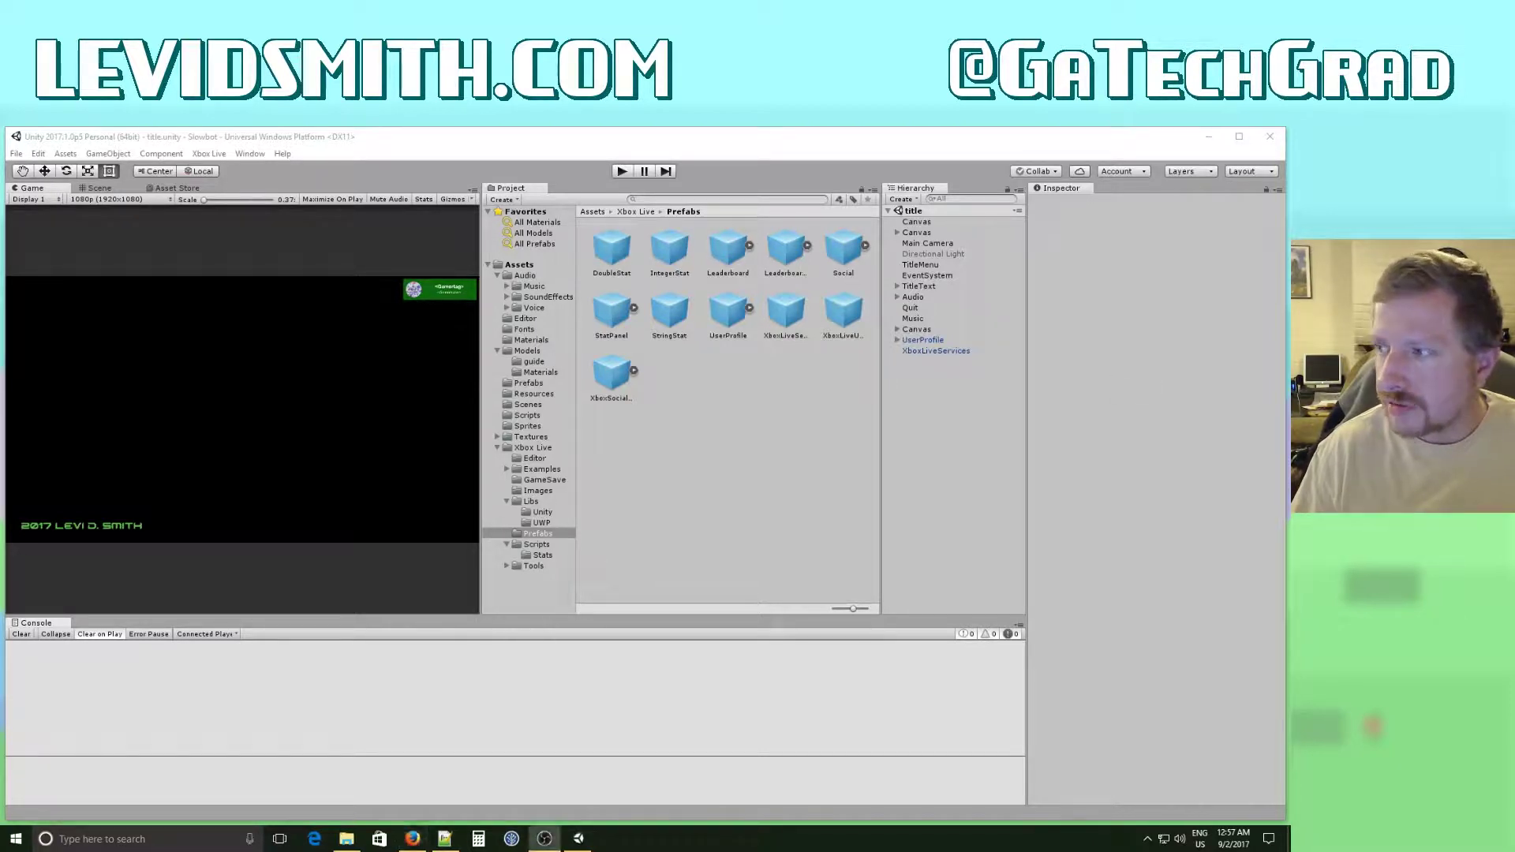
Open the Xbox Live assets folder to list Editor, Examples, Libs, Prefabs, Scripts and Readme.
click(531, 449)
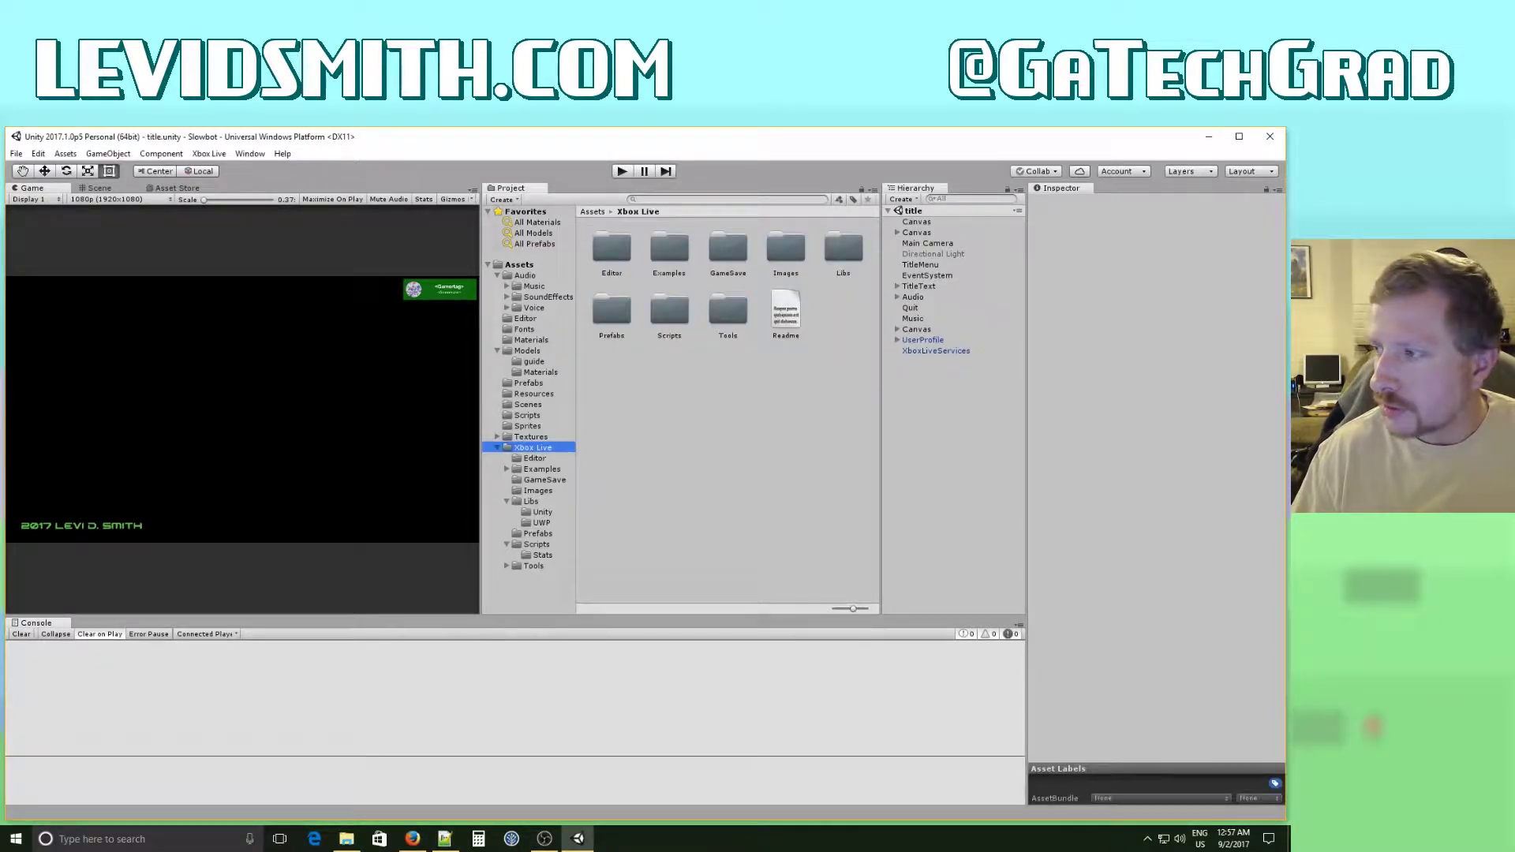
Follow the docs link to the xbox-live-unity-plugin GitHub releases page, then return to Unity's Textures folder.
click(412, 839)
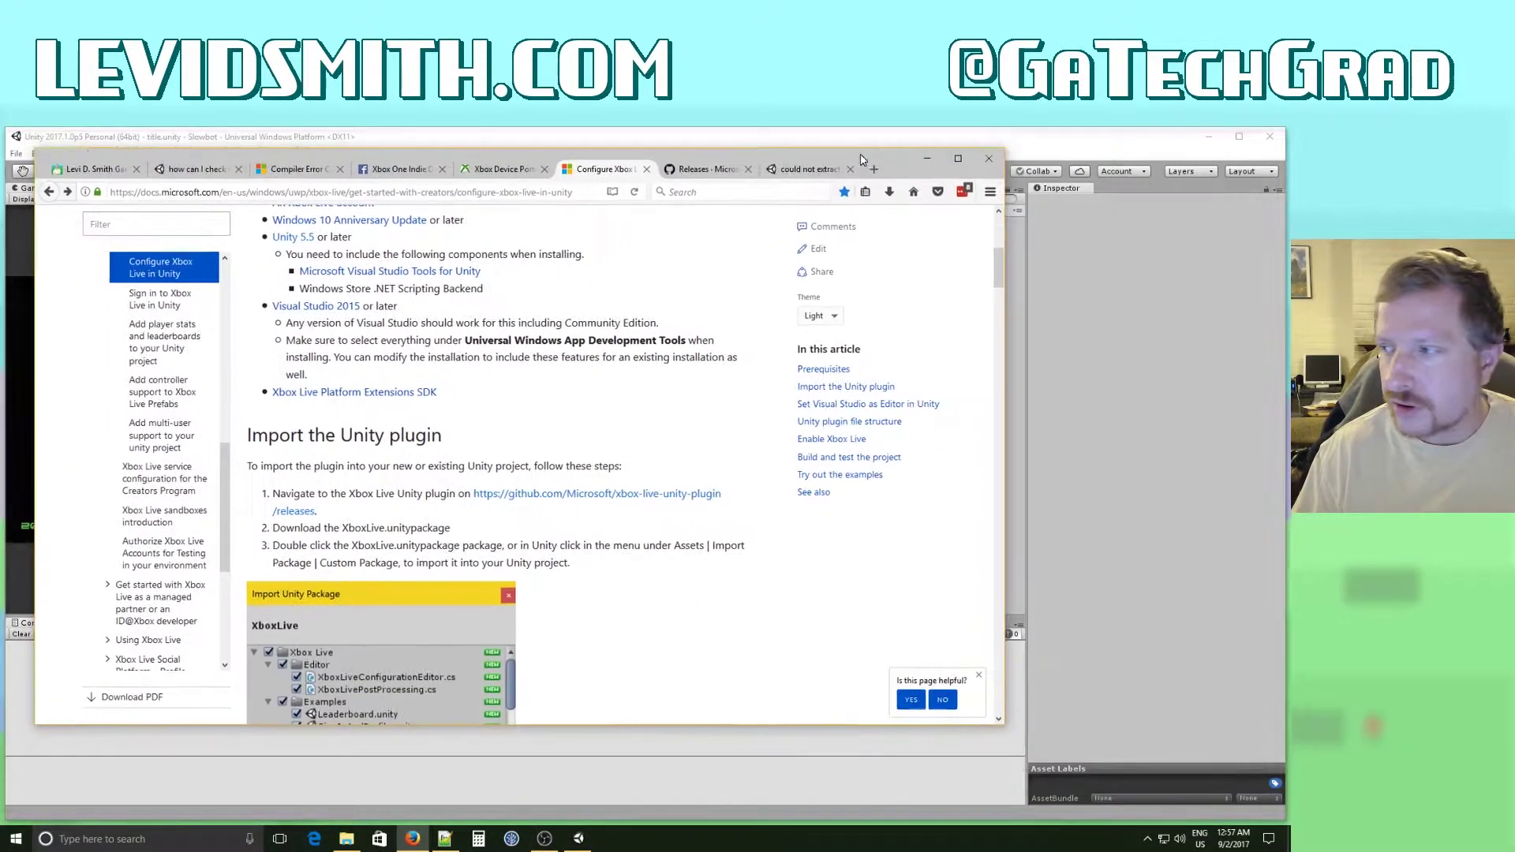
drag(863, 160, 920, 179)
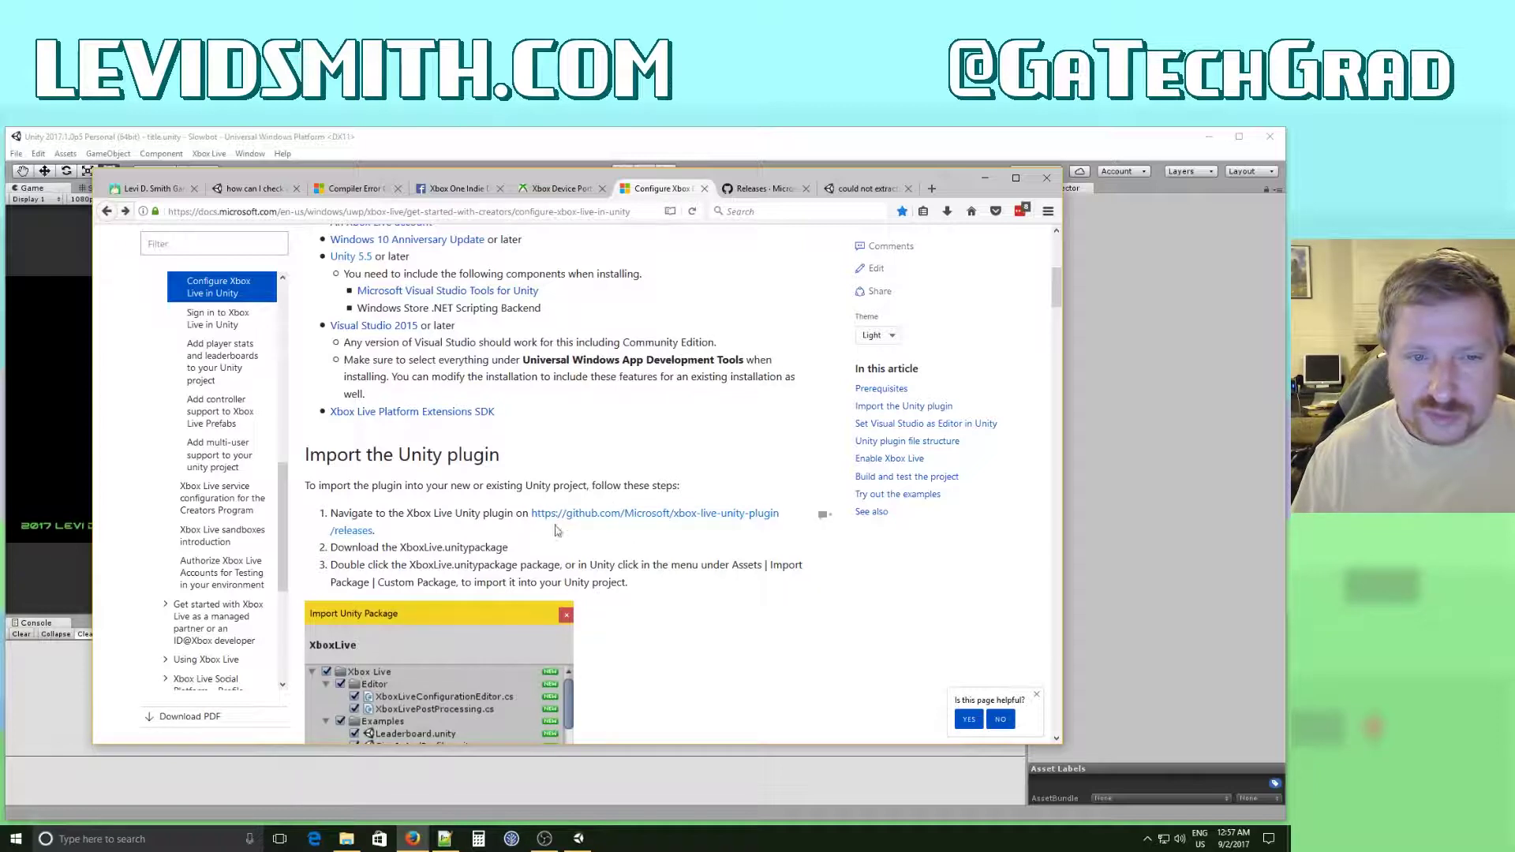
click(631, 523)
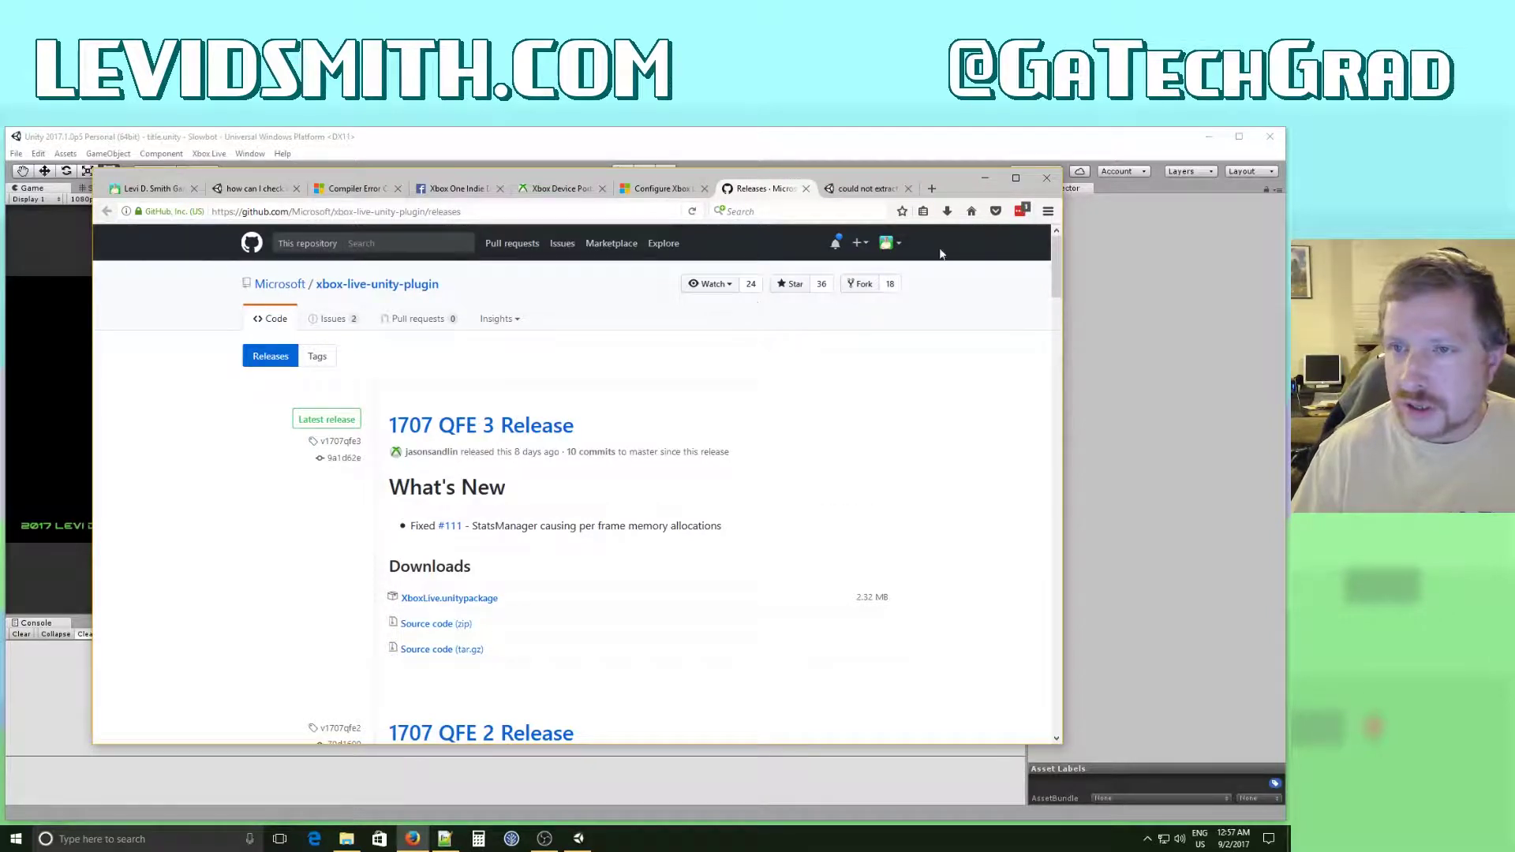
click(985, 178)
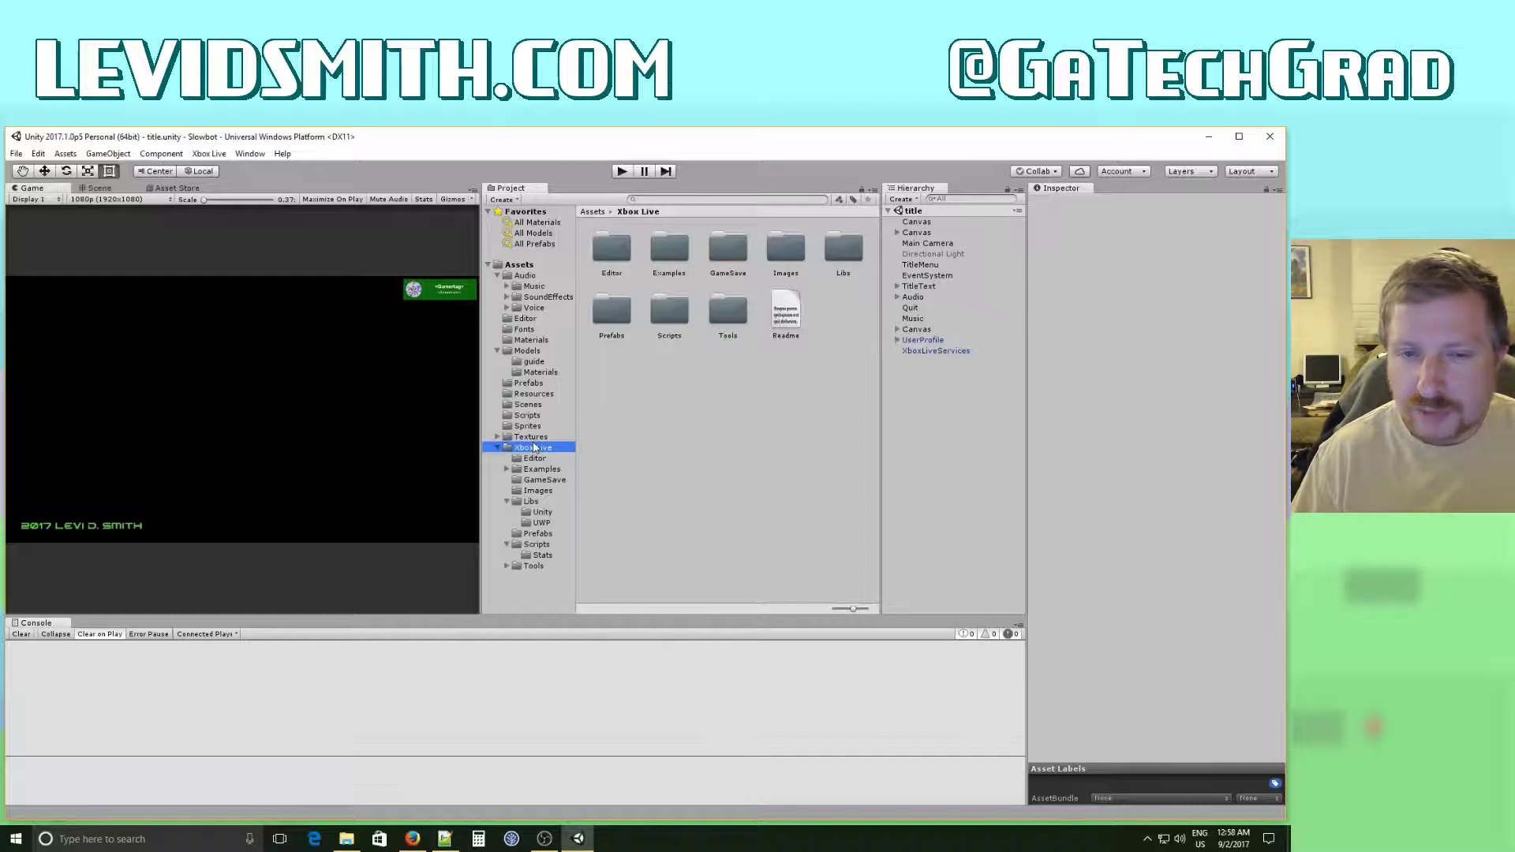
click(533, 438)
Switch to the Scene view and inspect the UserProfile and XboxLiveServices prefabs in Xbox Live > Prefabs.
click(534, 448)
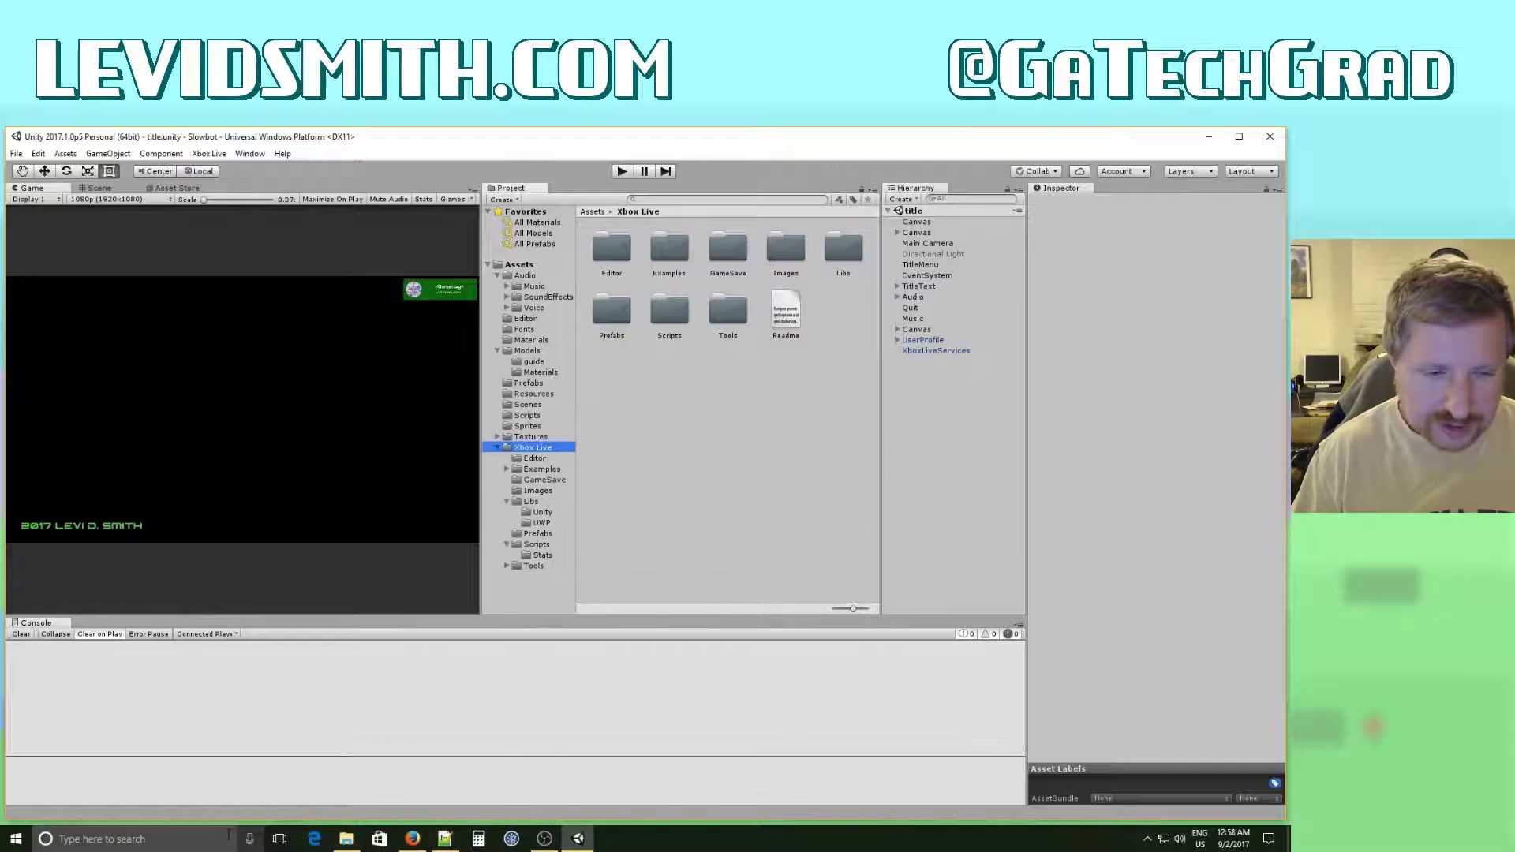
key(ctrl+1)
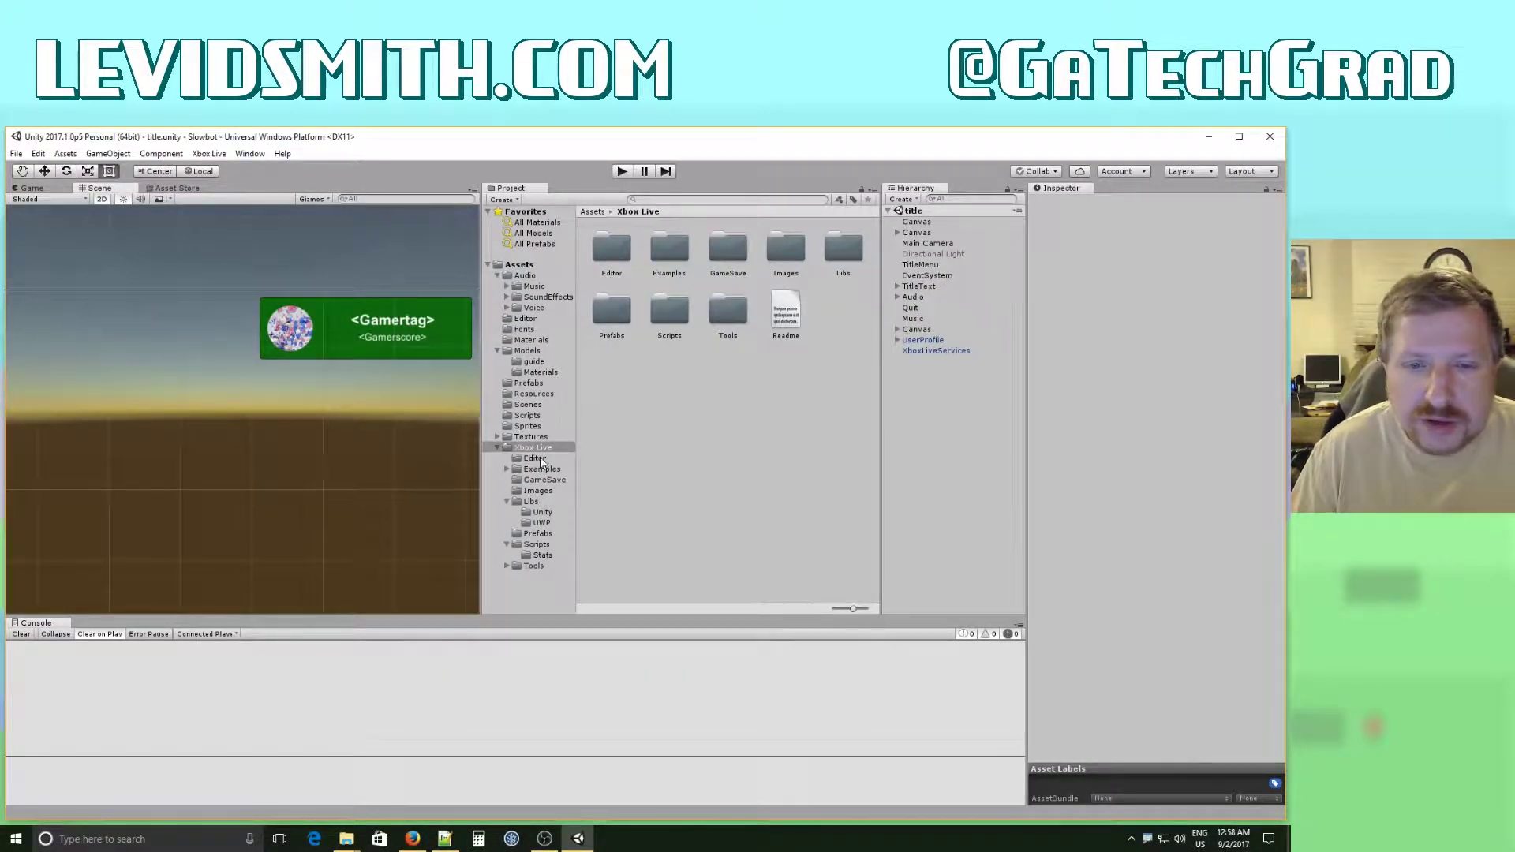
click(548, 537)
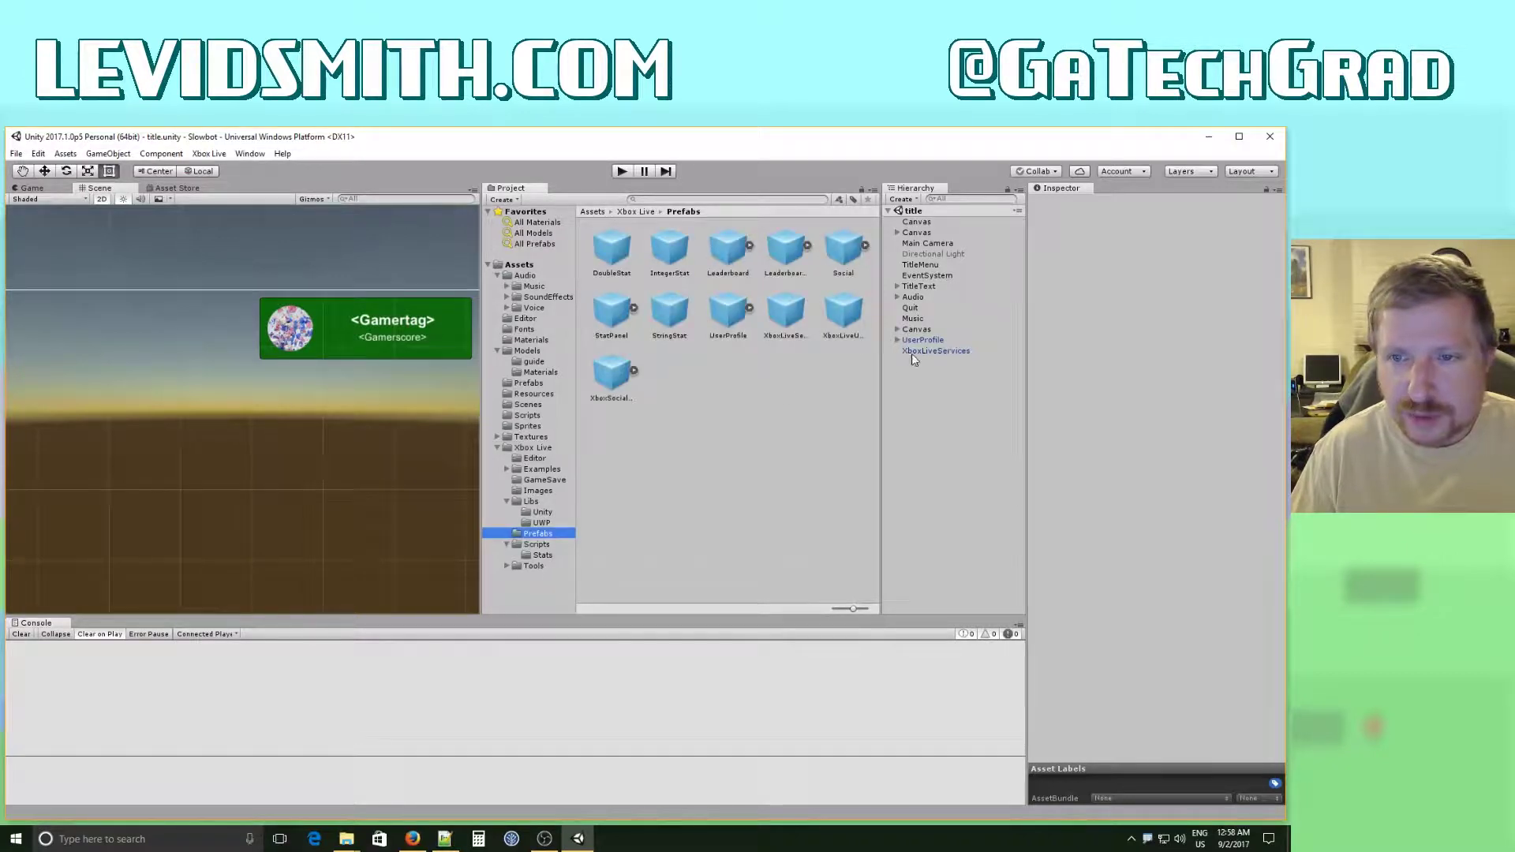
click(730, 324)
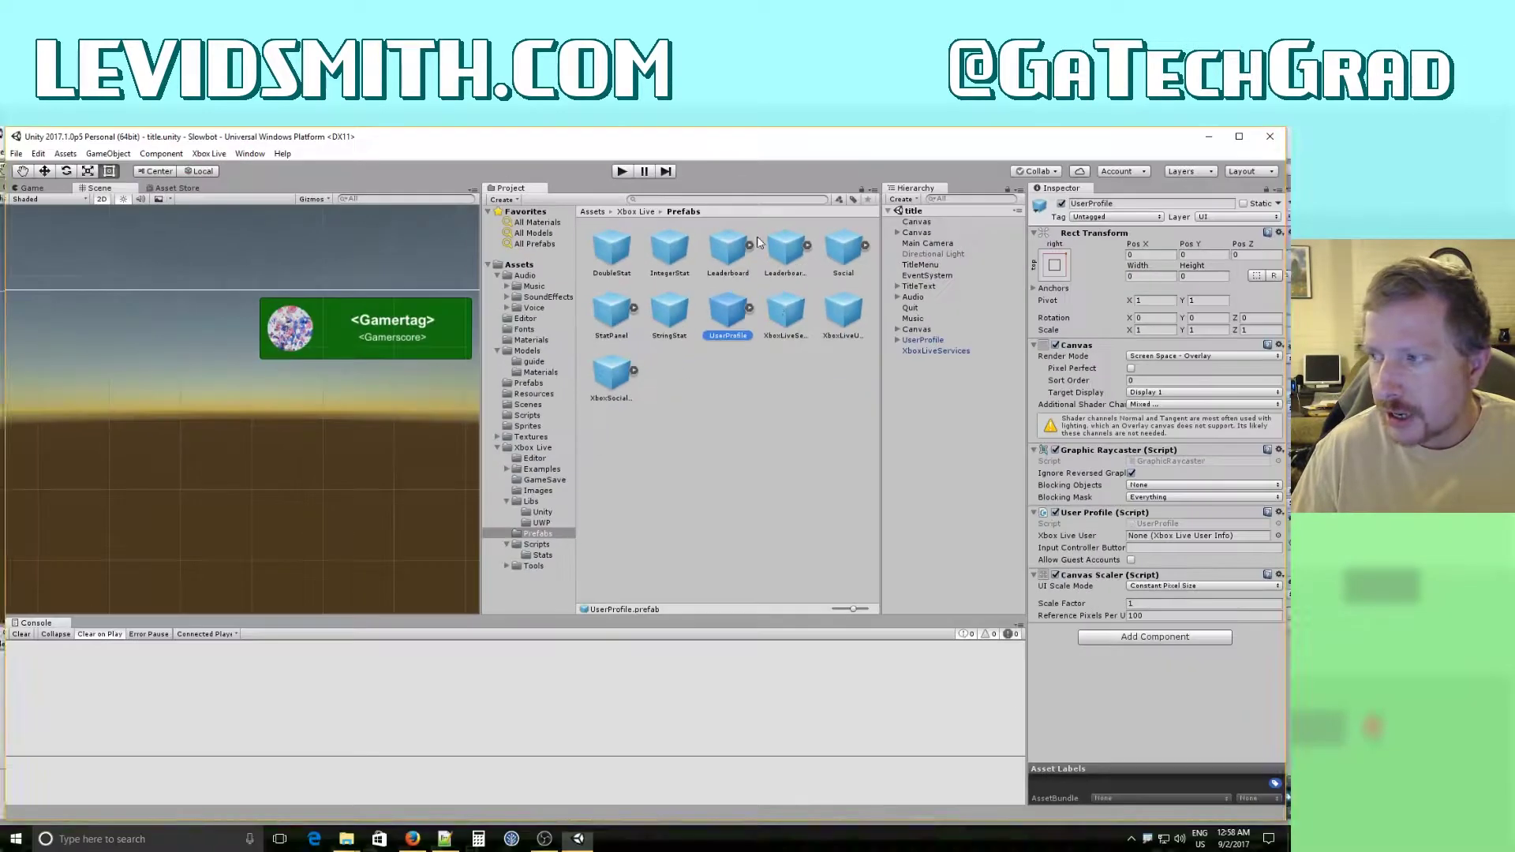
click(796, 320)
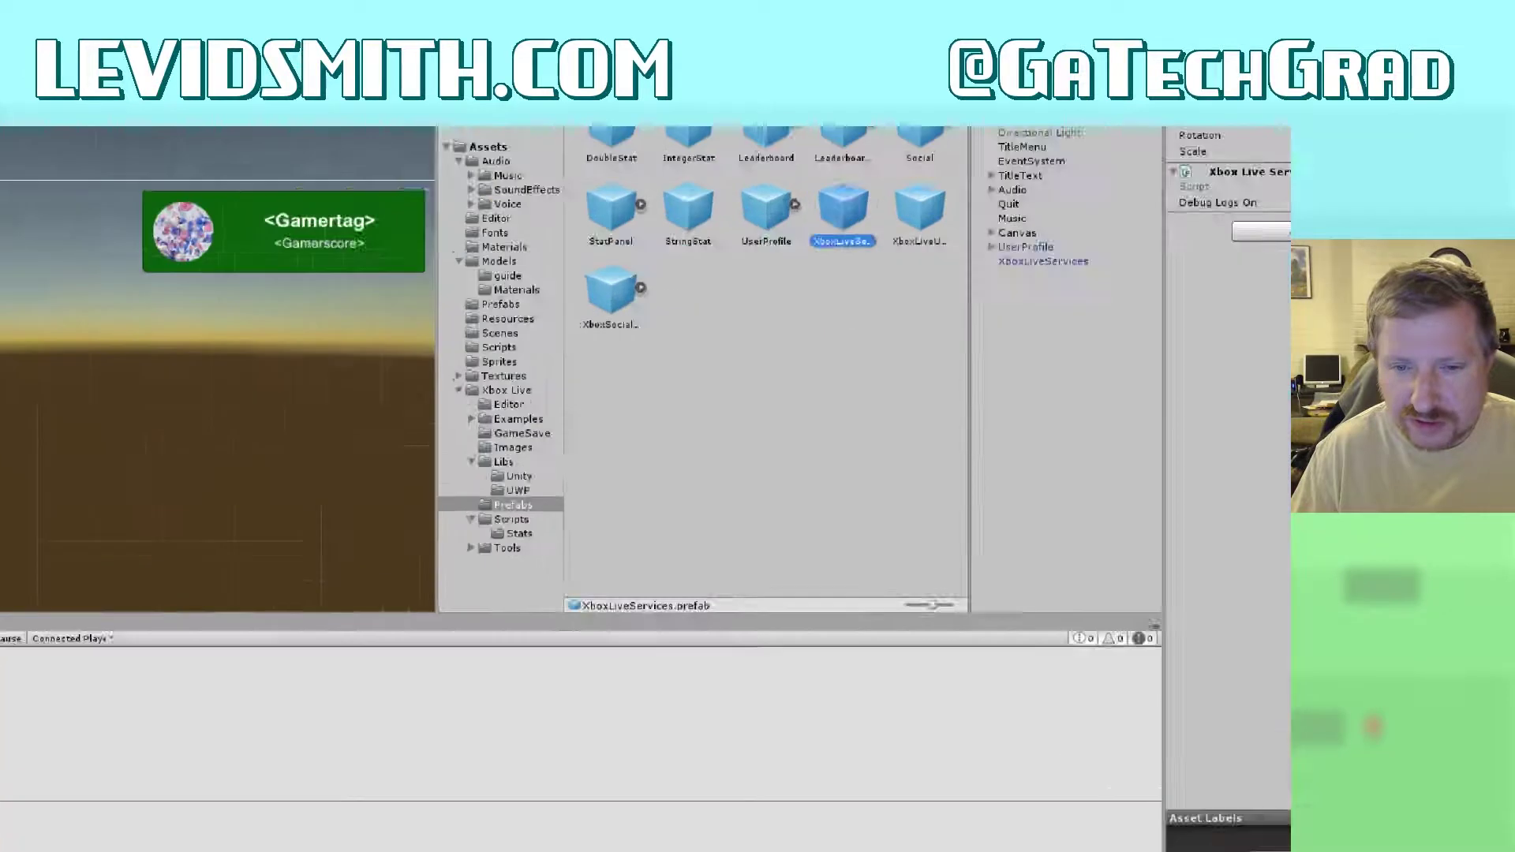
drag(569, 615, 628, 624)
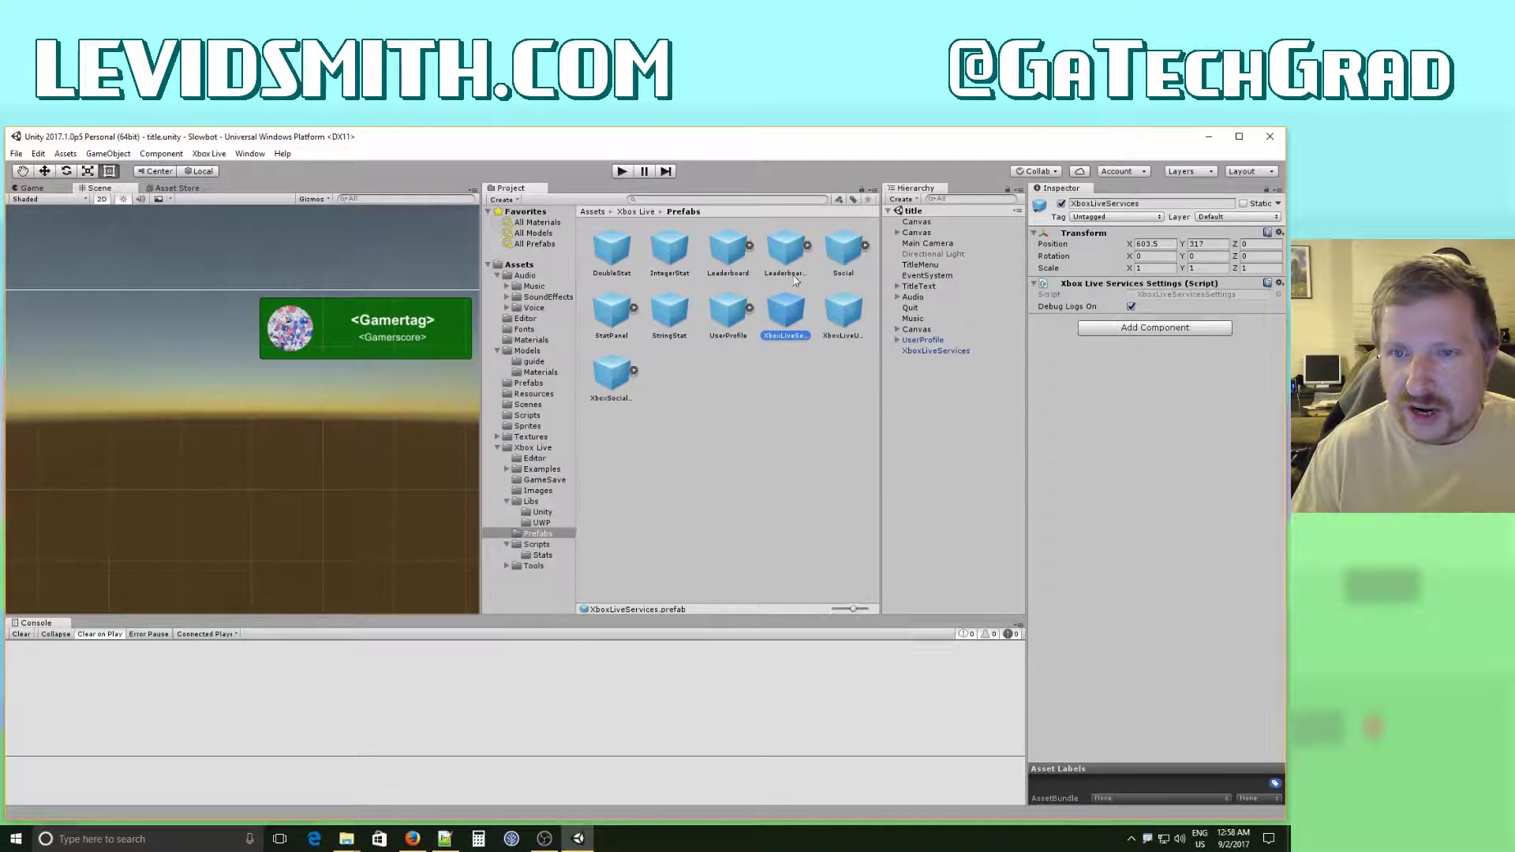
click(931, 362)
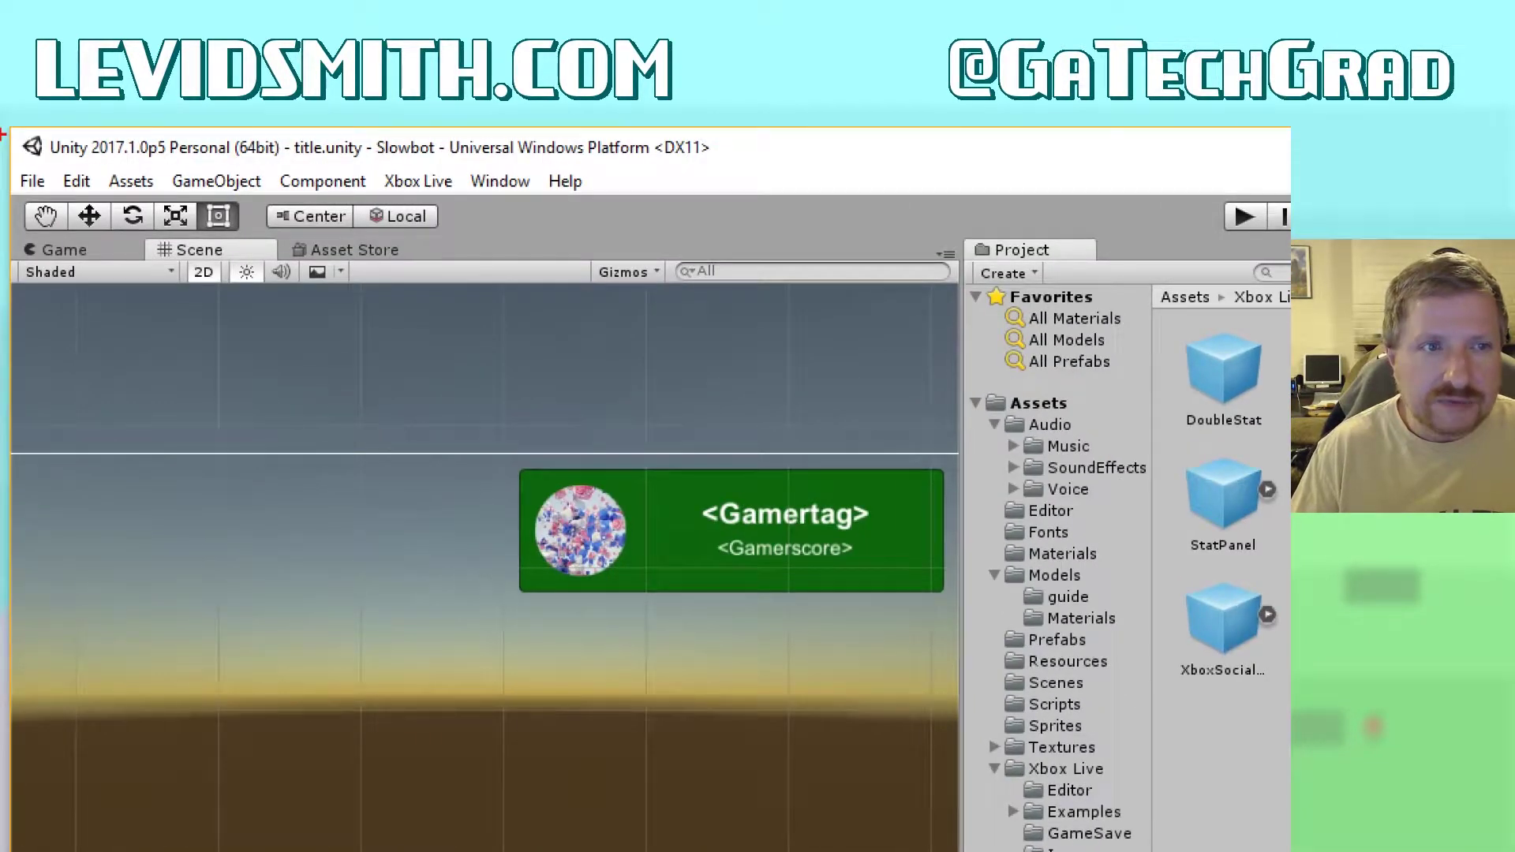
drag(47, 161, 187, 160)
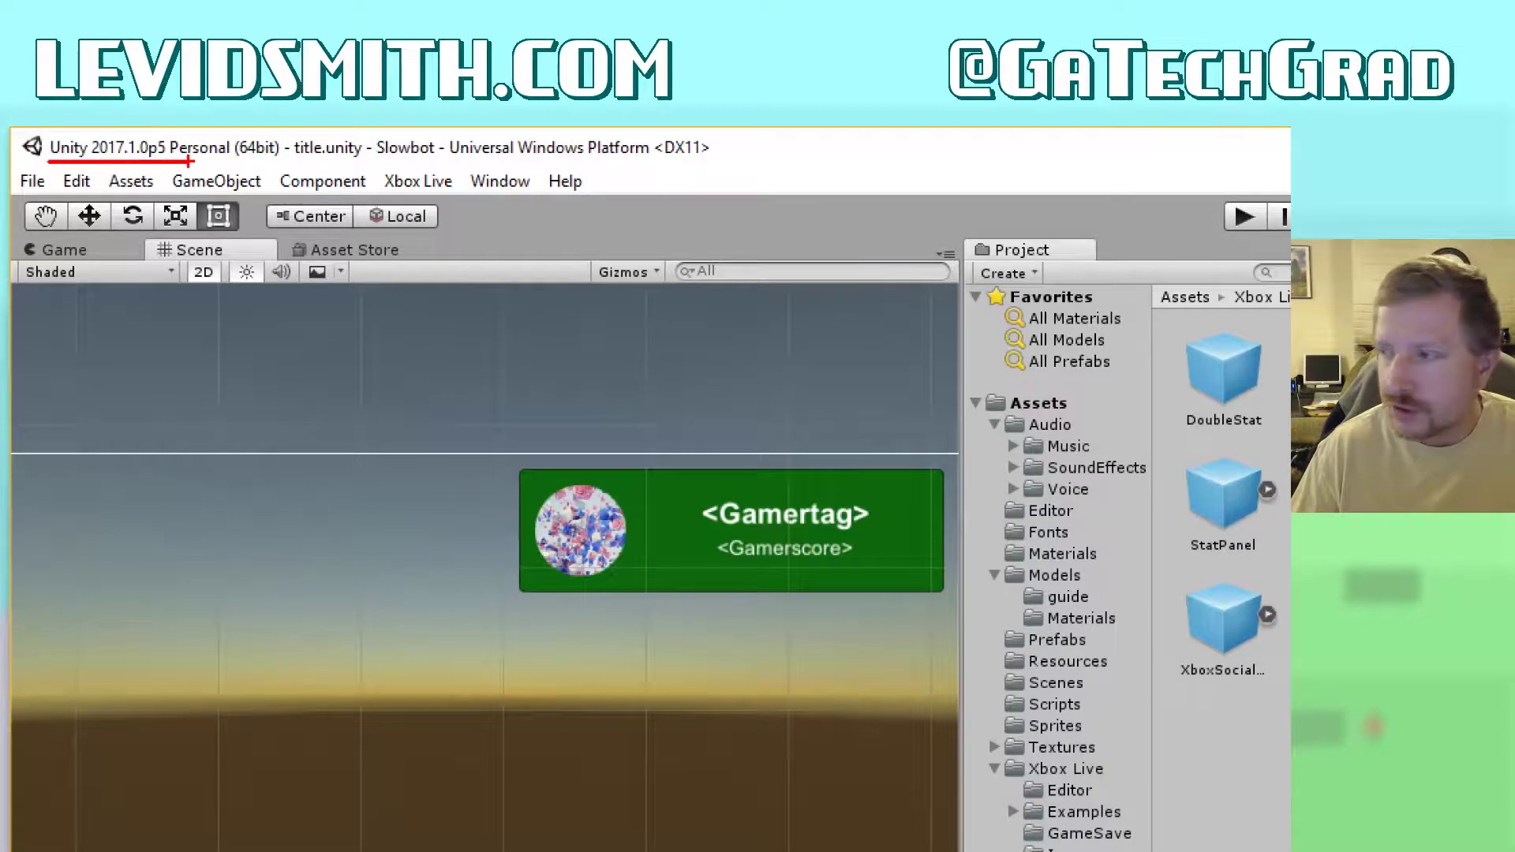
key(Escape)
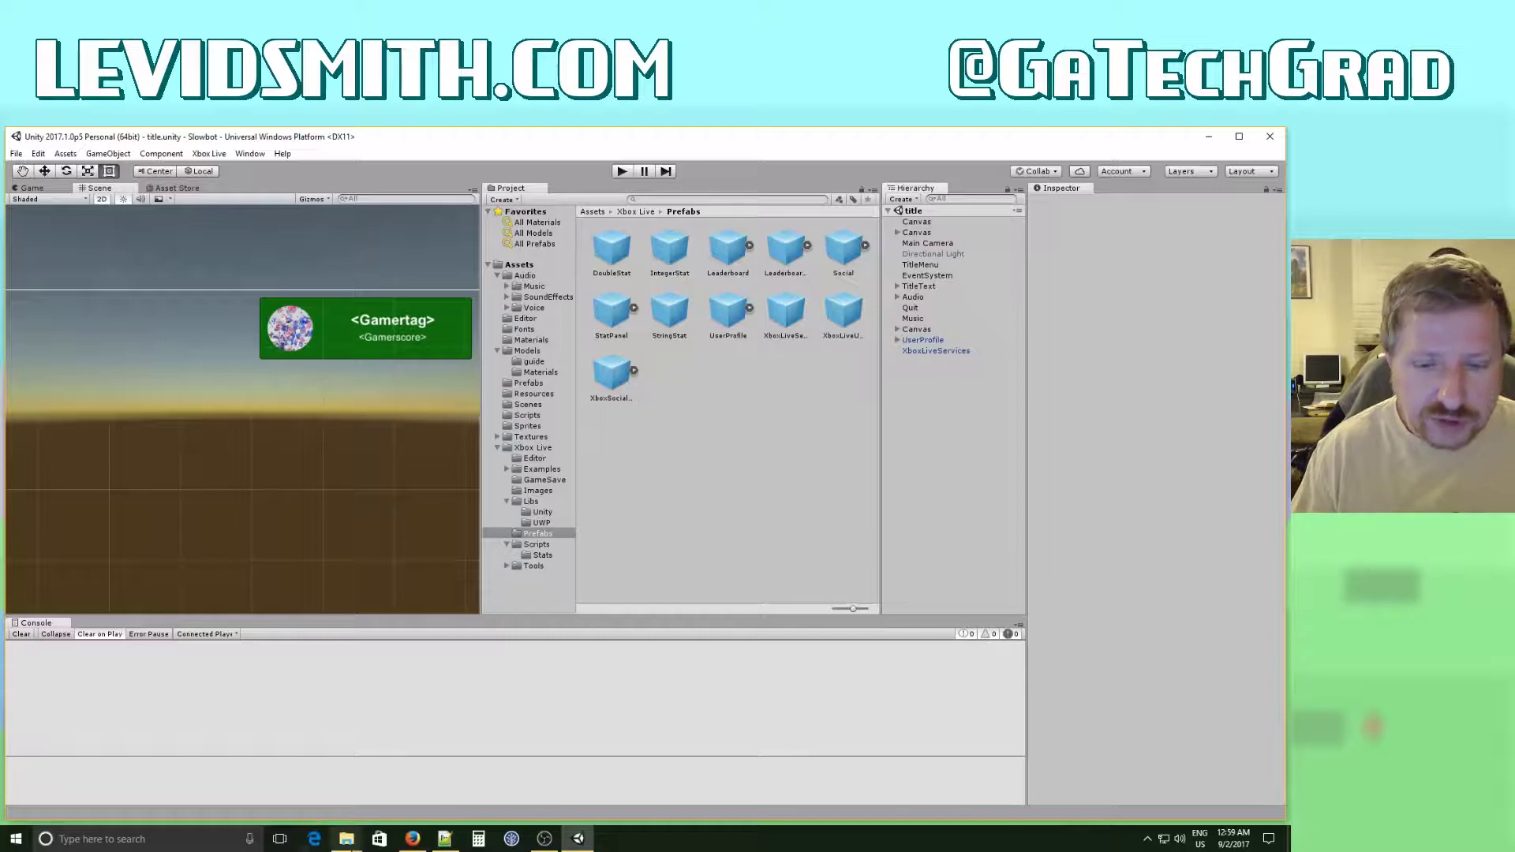
mouse_move(413, 837)
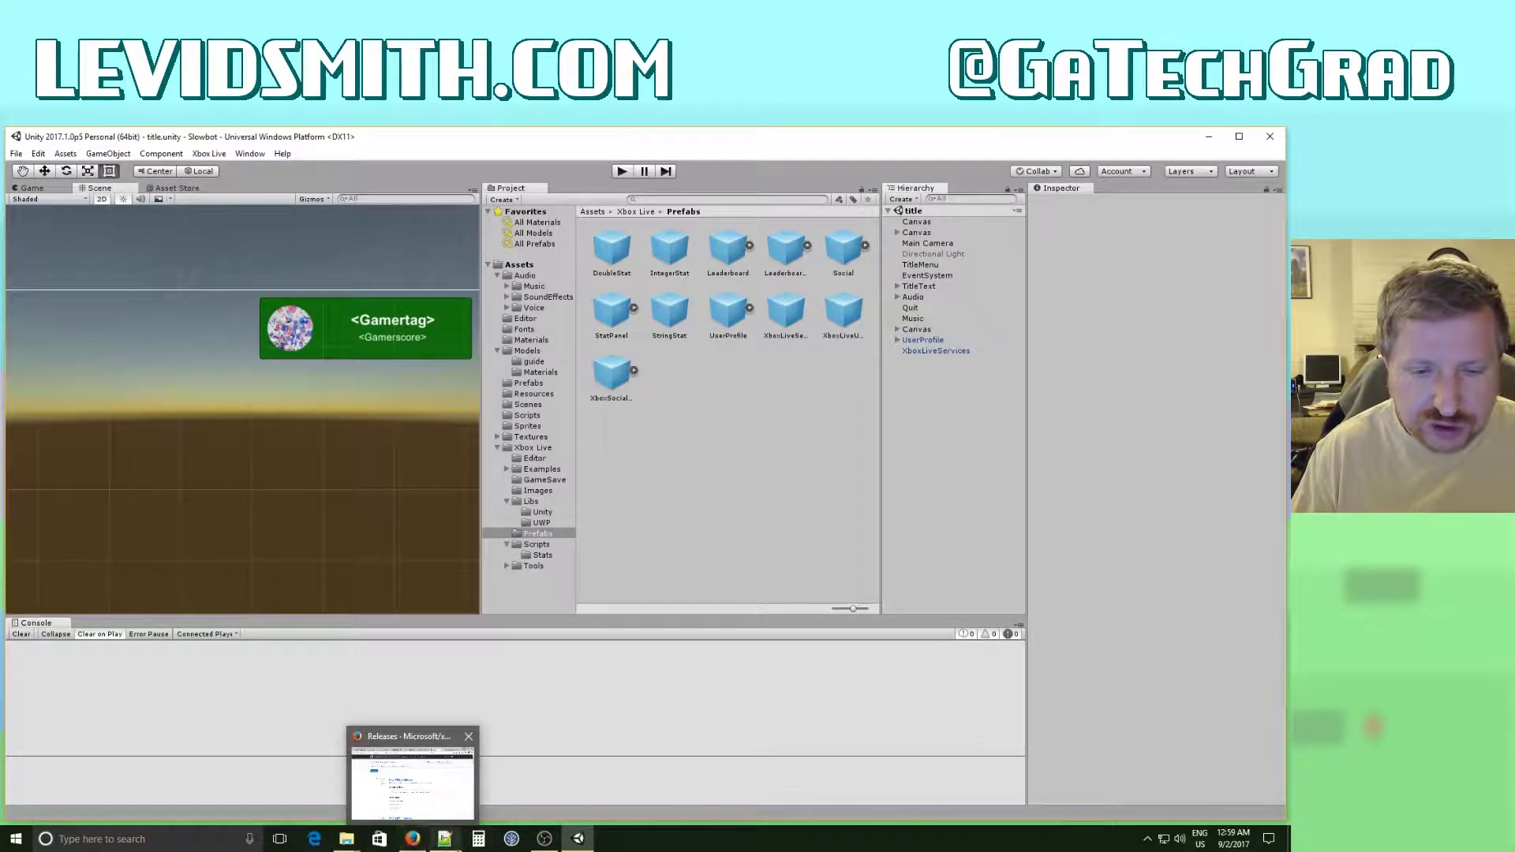
From the indie devs group post, open Unity's Patch Releases page and read the Patch 2017.1.0p5 notes.
click(414, 840)
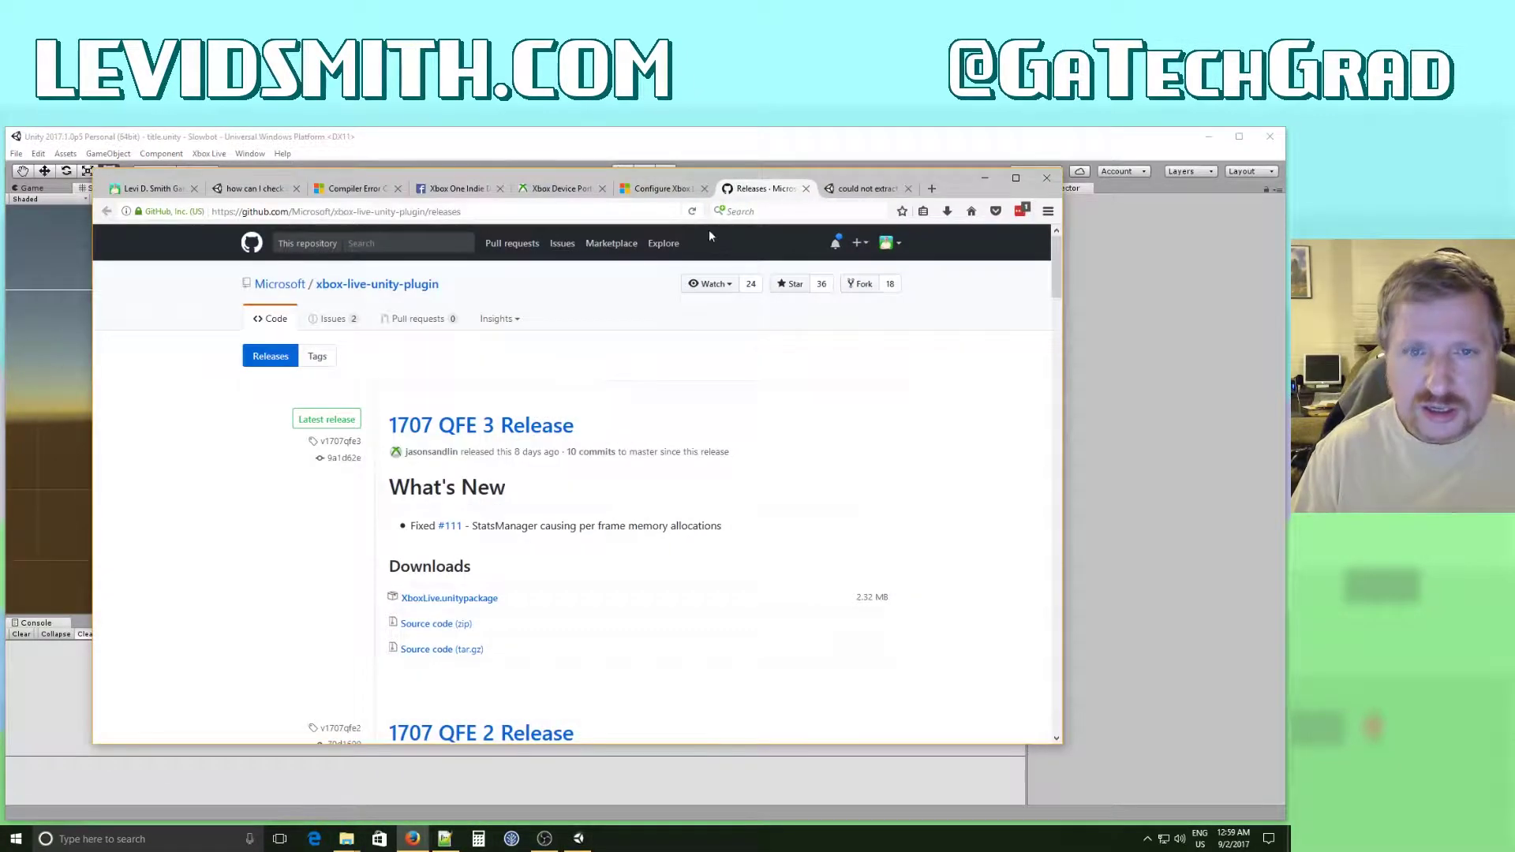
click(462, 190)
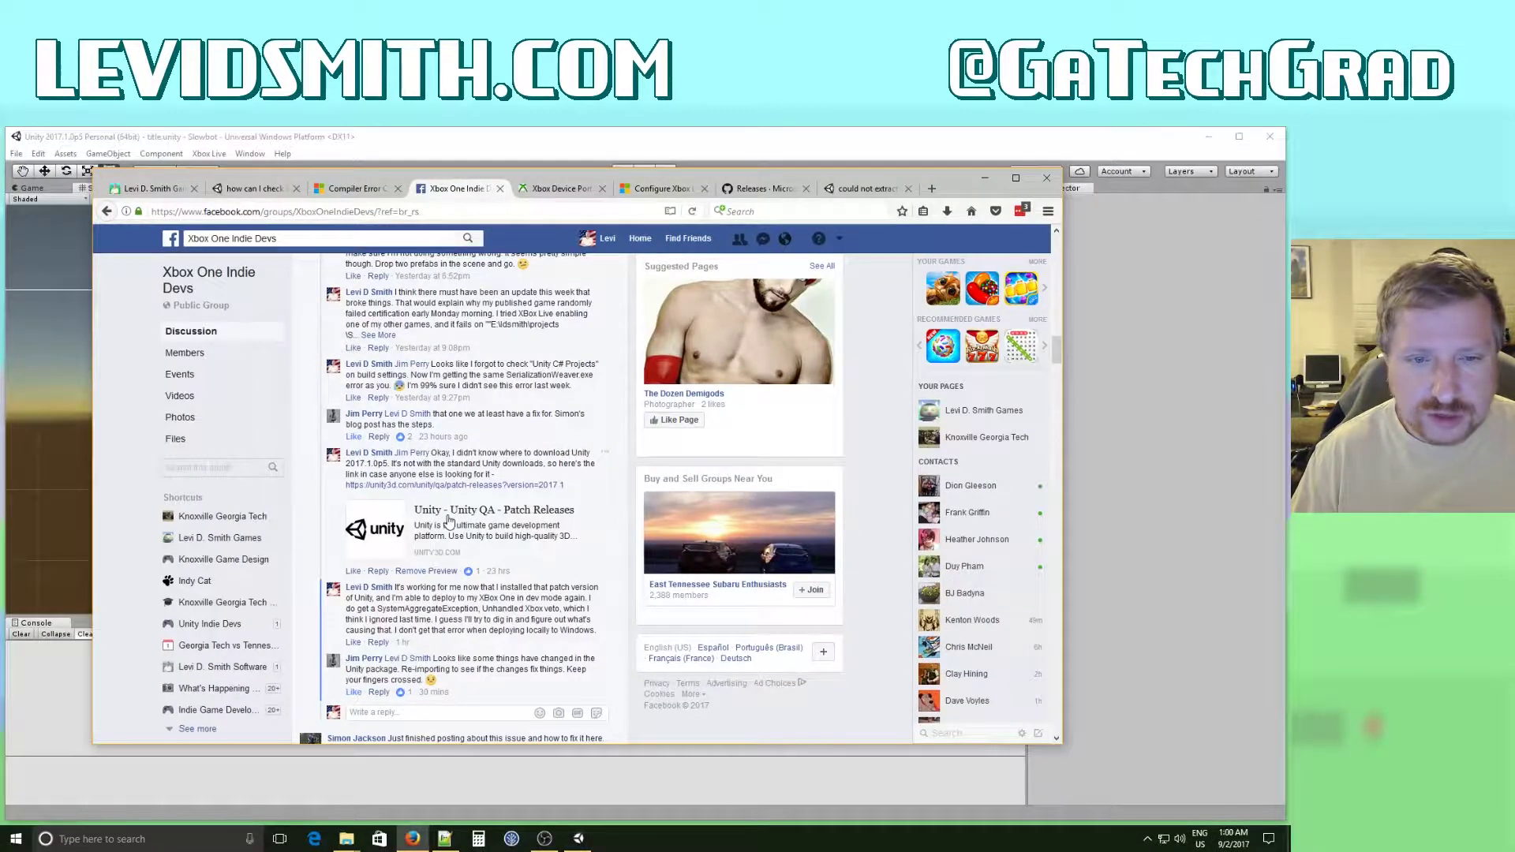
click(448, 521)
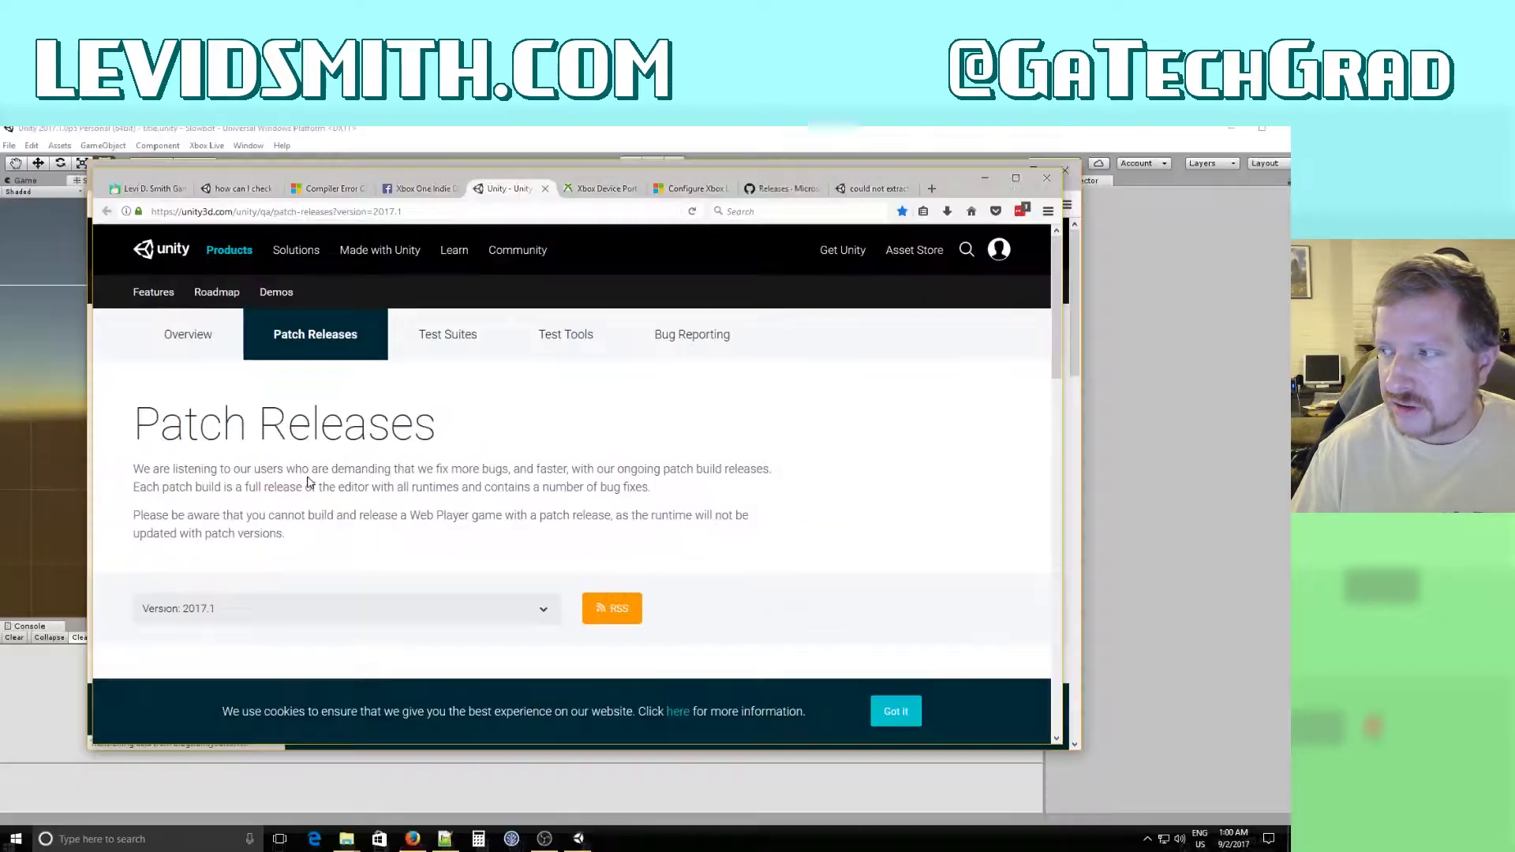
scroll(479, 530, down, 3)
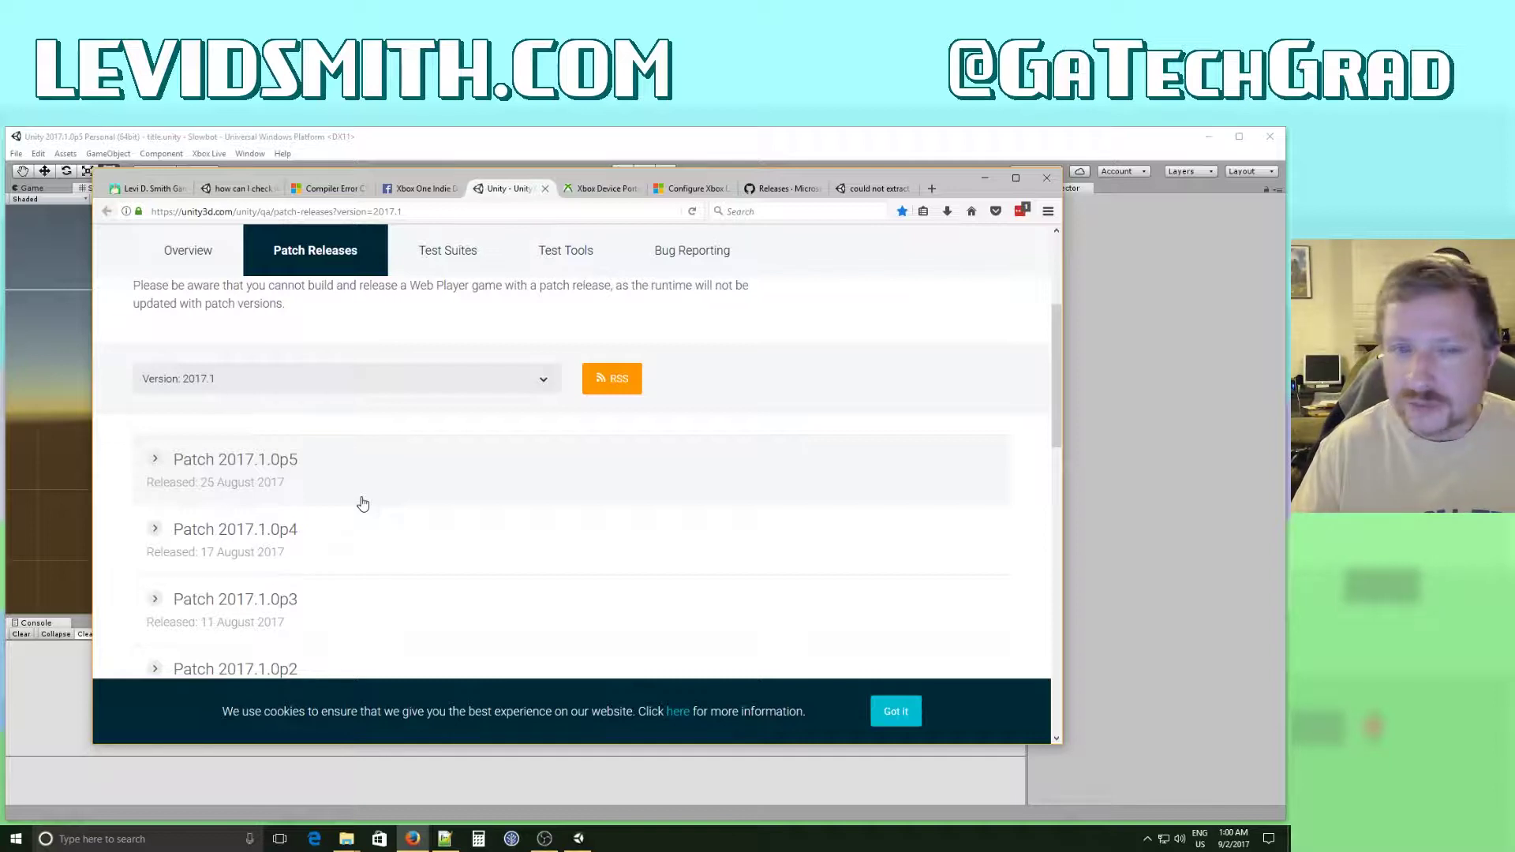
scroll(332, 511, up, 3)
scroll(333, 512, down, 3)
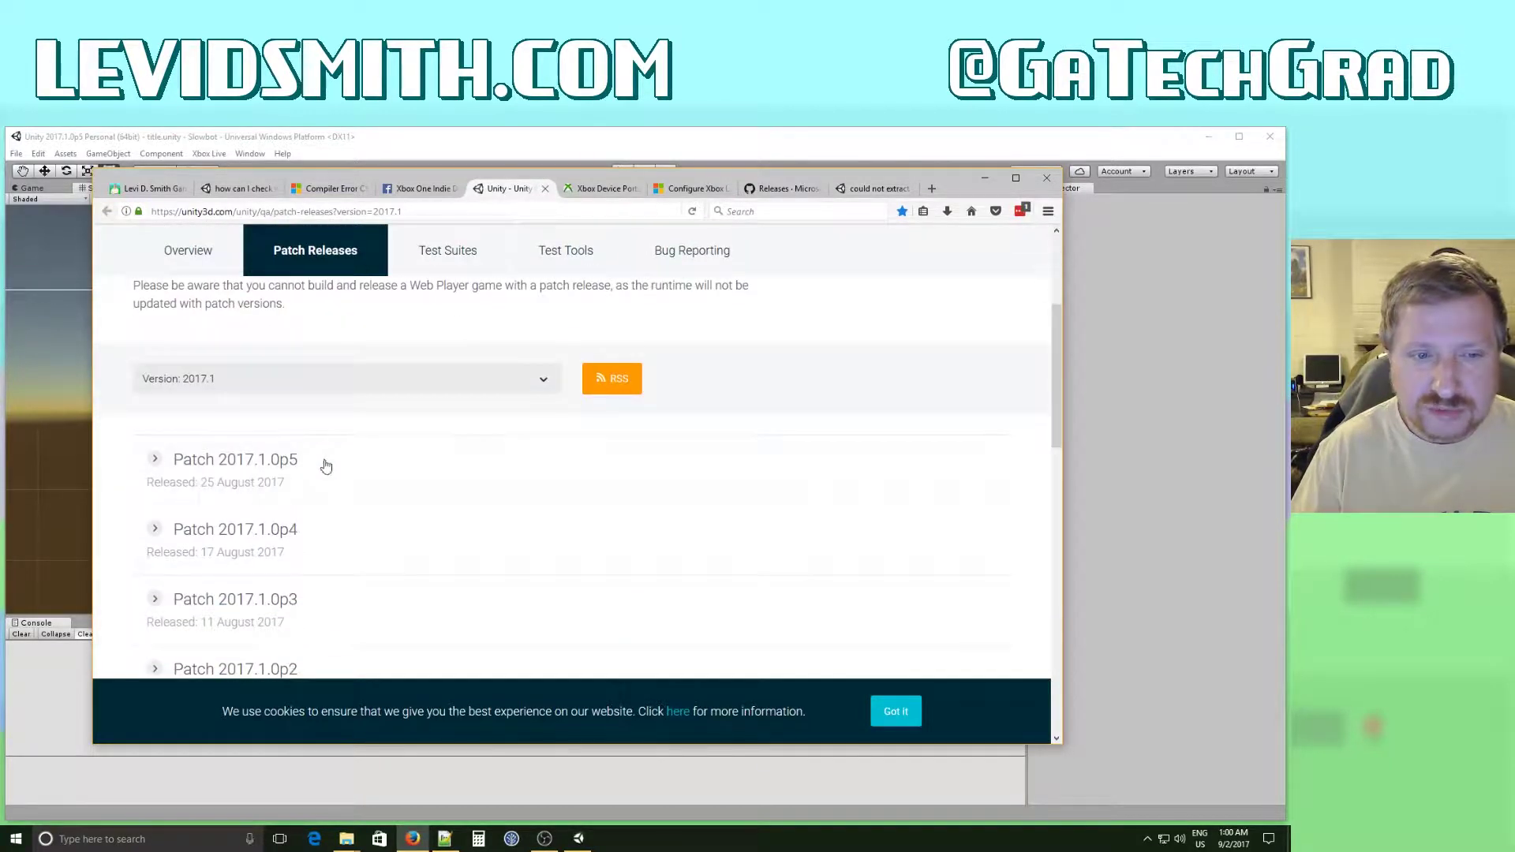
click(264, 477)
scroll(364, 546, down, 5)
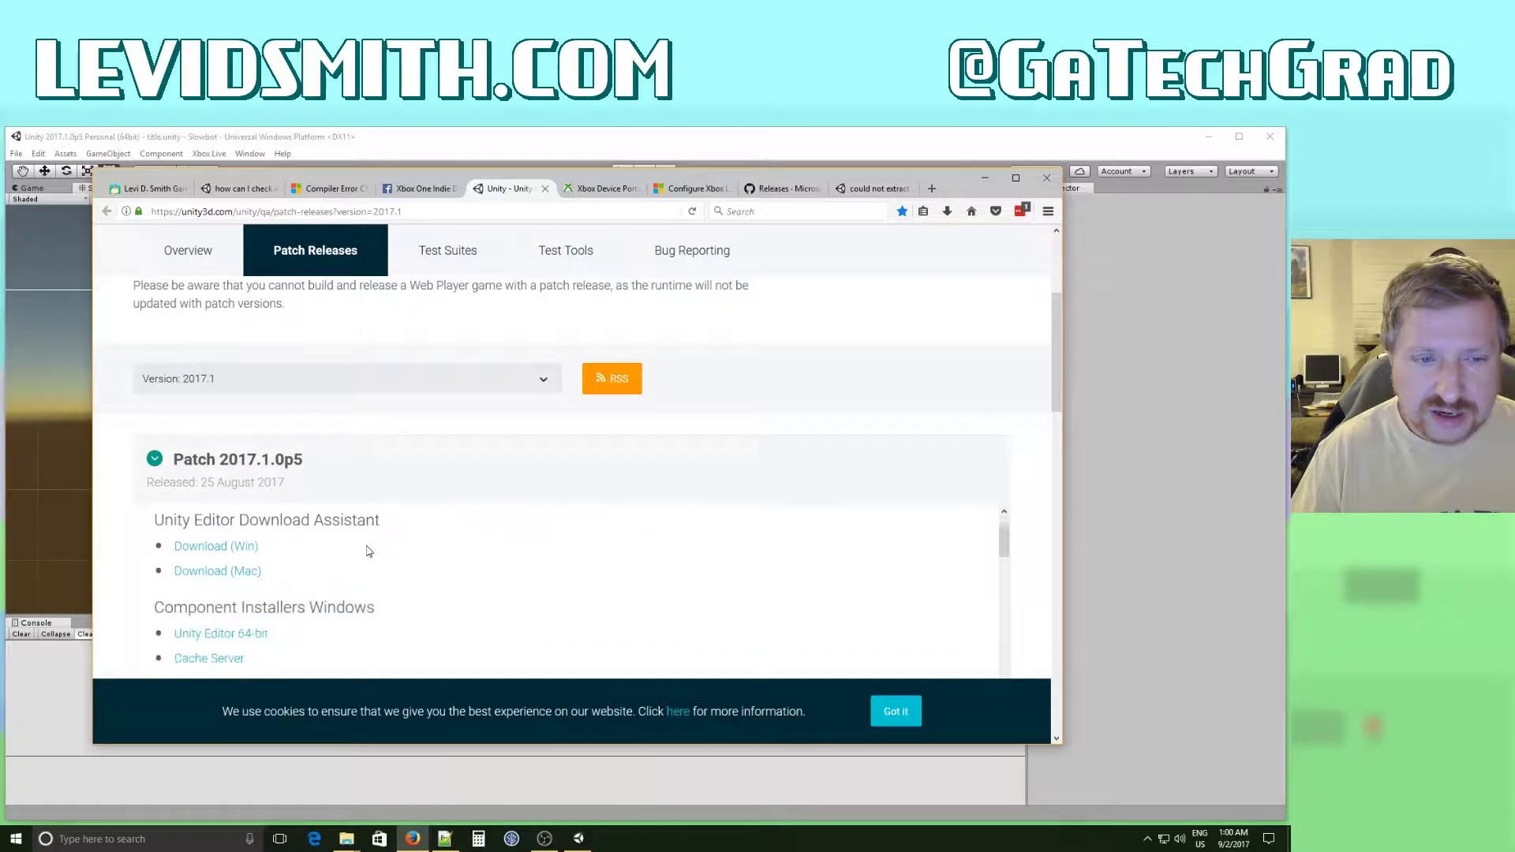
scroll(243, 597, up, 5)
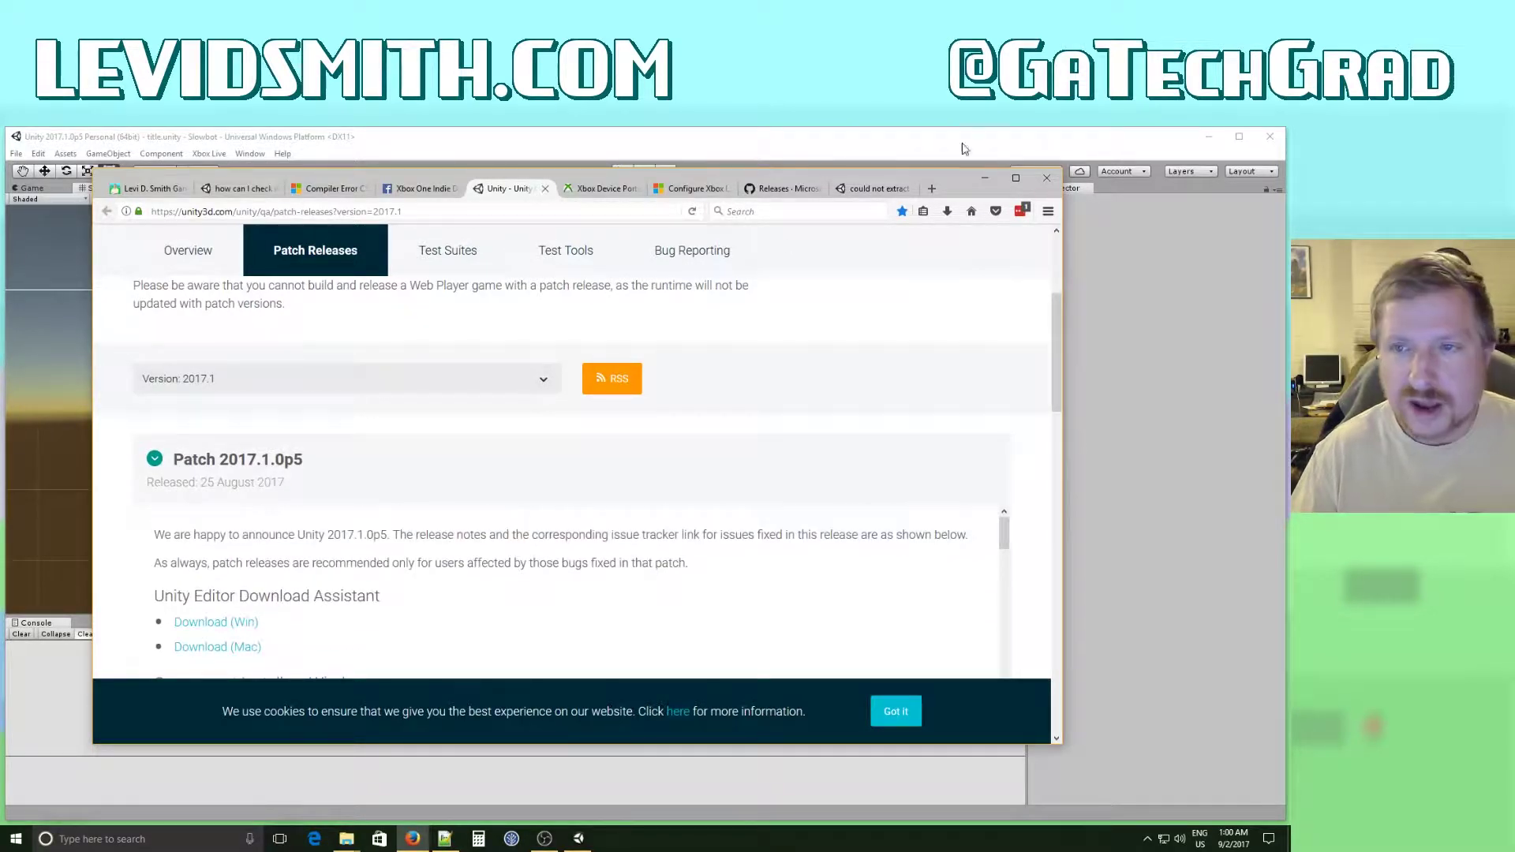
click(985, 179)
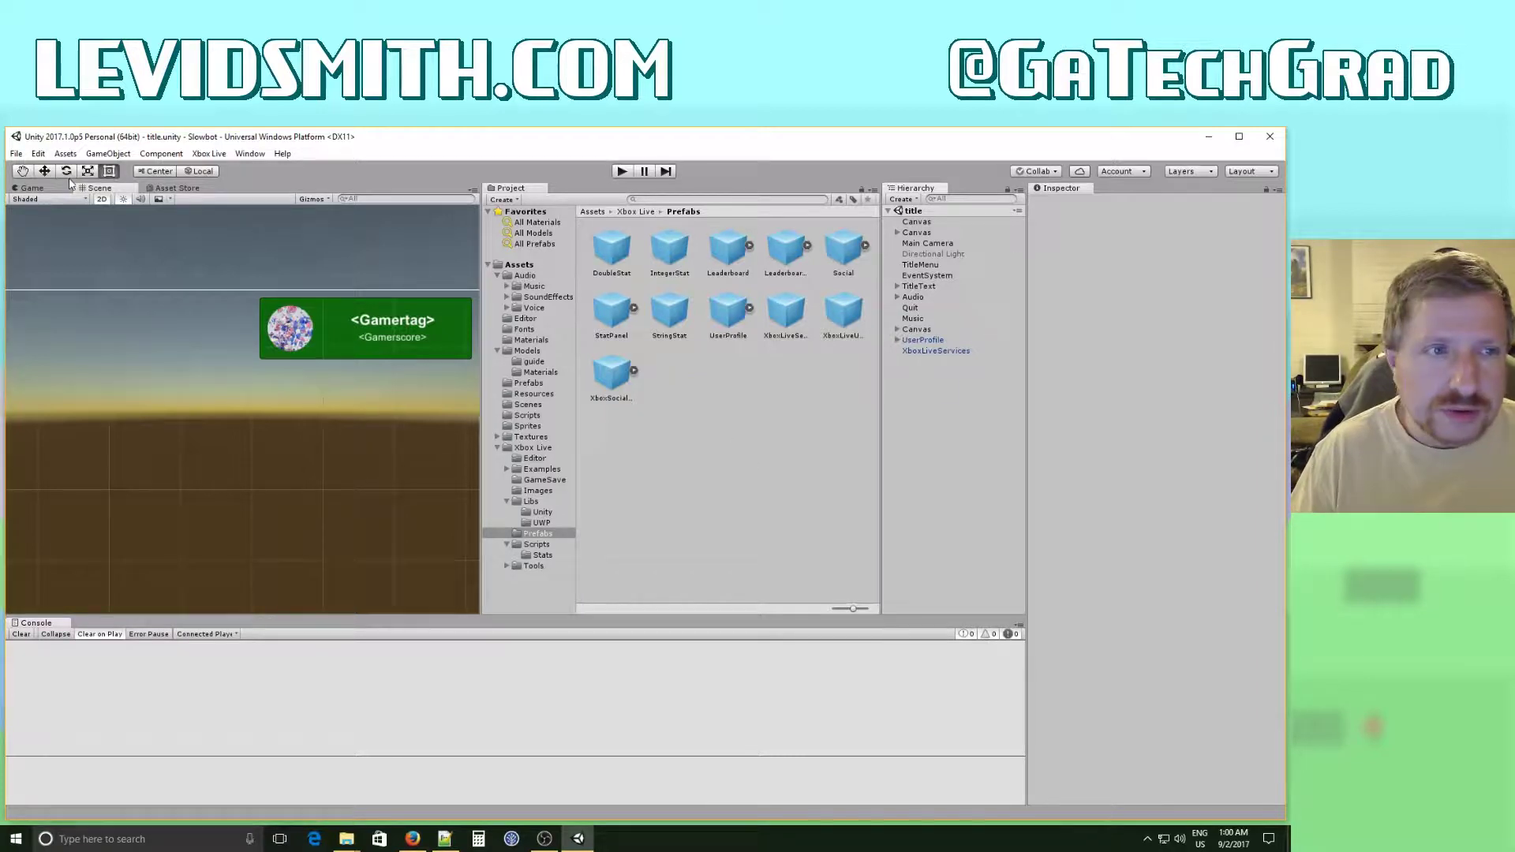
Review the Universal Windows Platform build settings, keeping Build Type D3D and SDK on Latest installed.
click(16, 155)
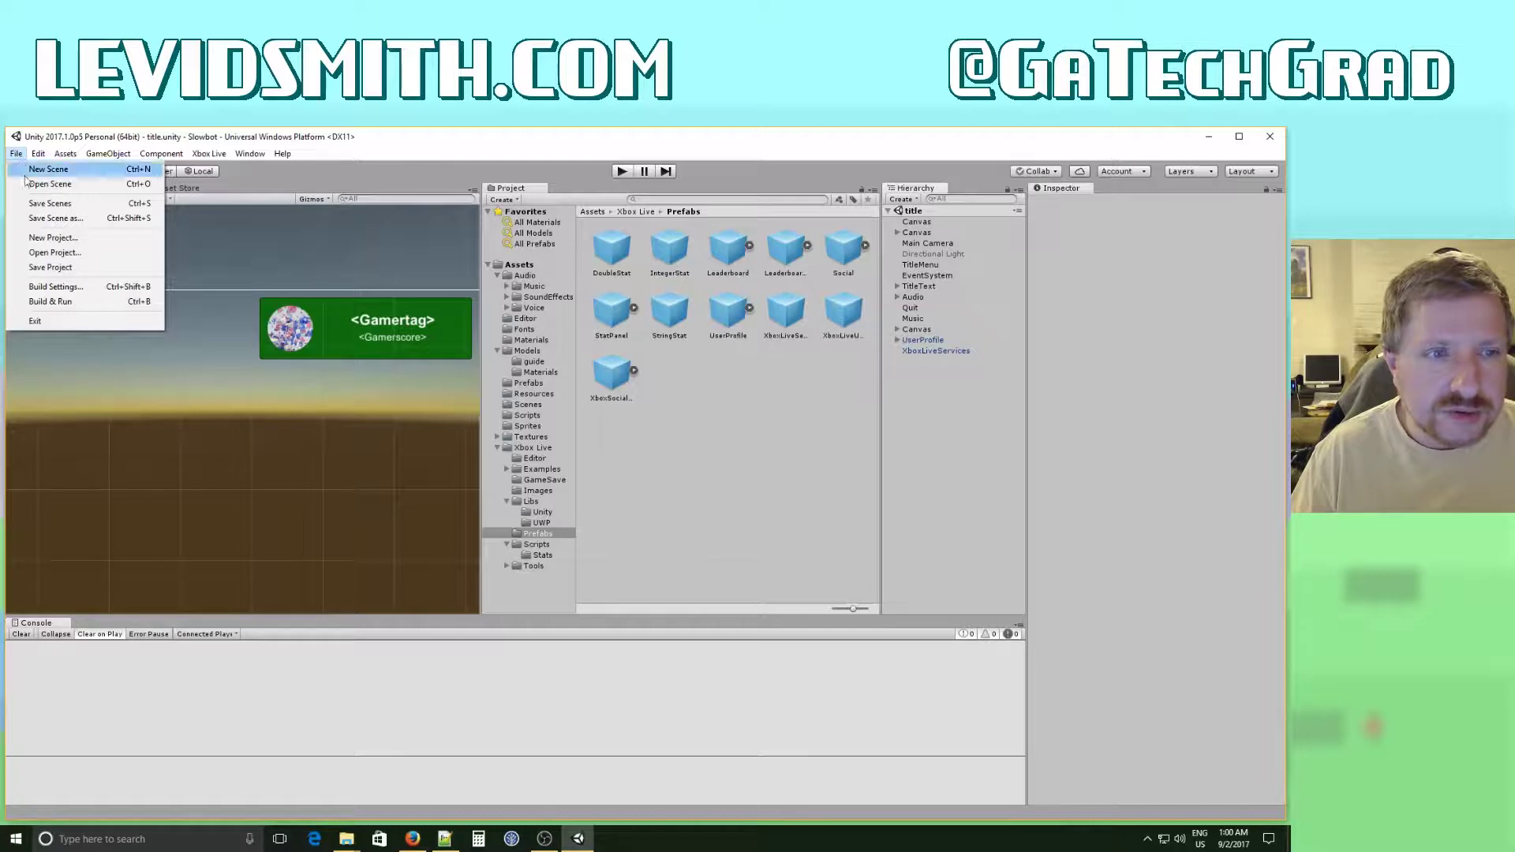
click(86, 286)
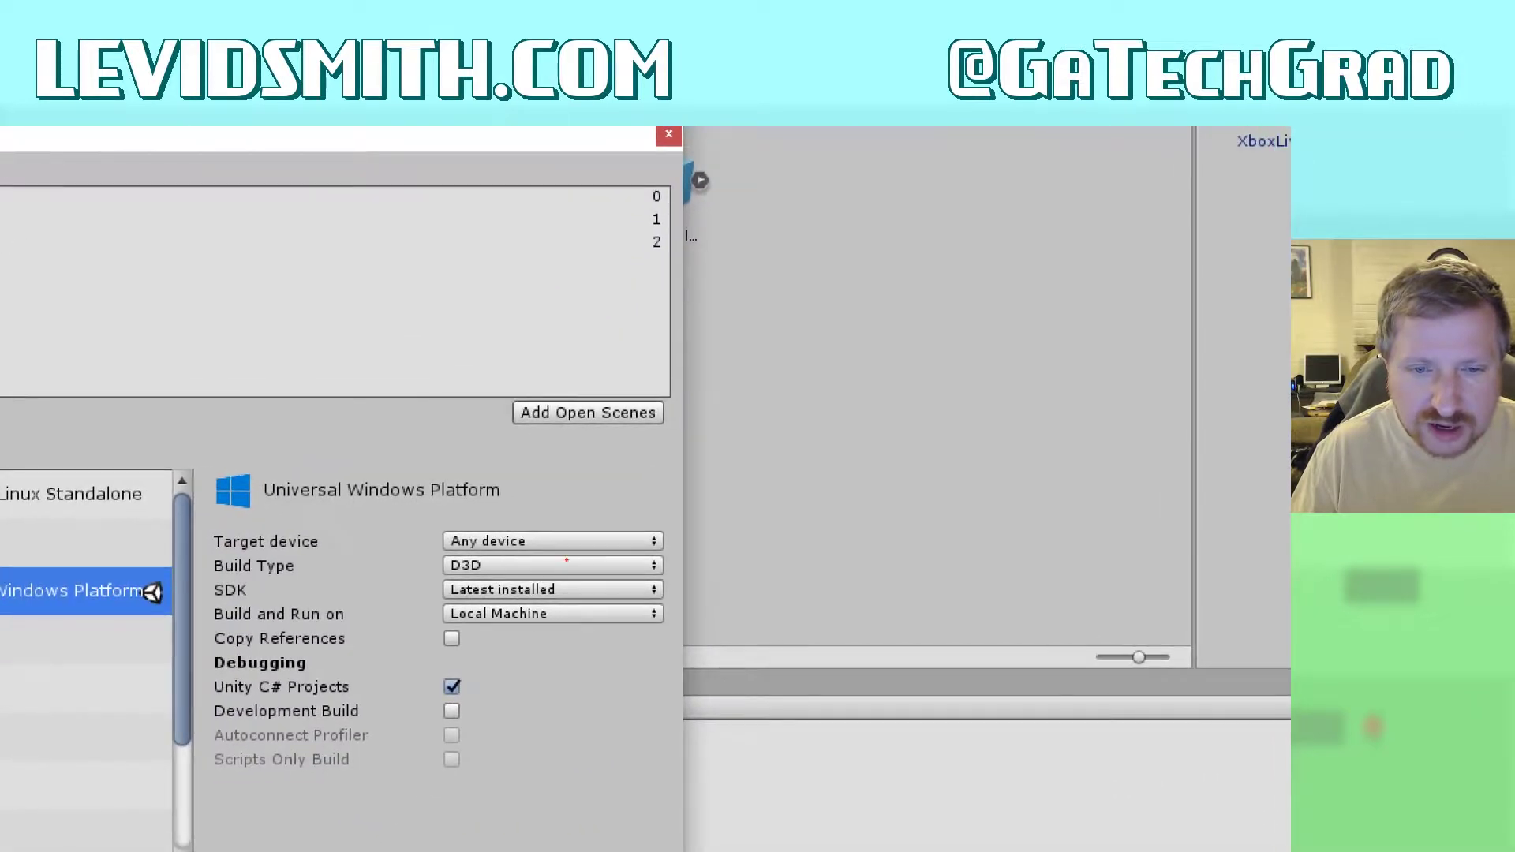
drag(447, 577, 593, 576)
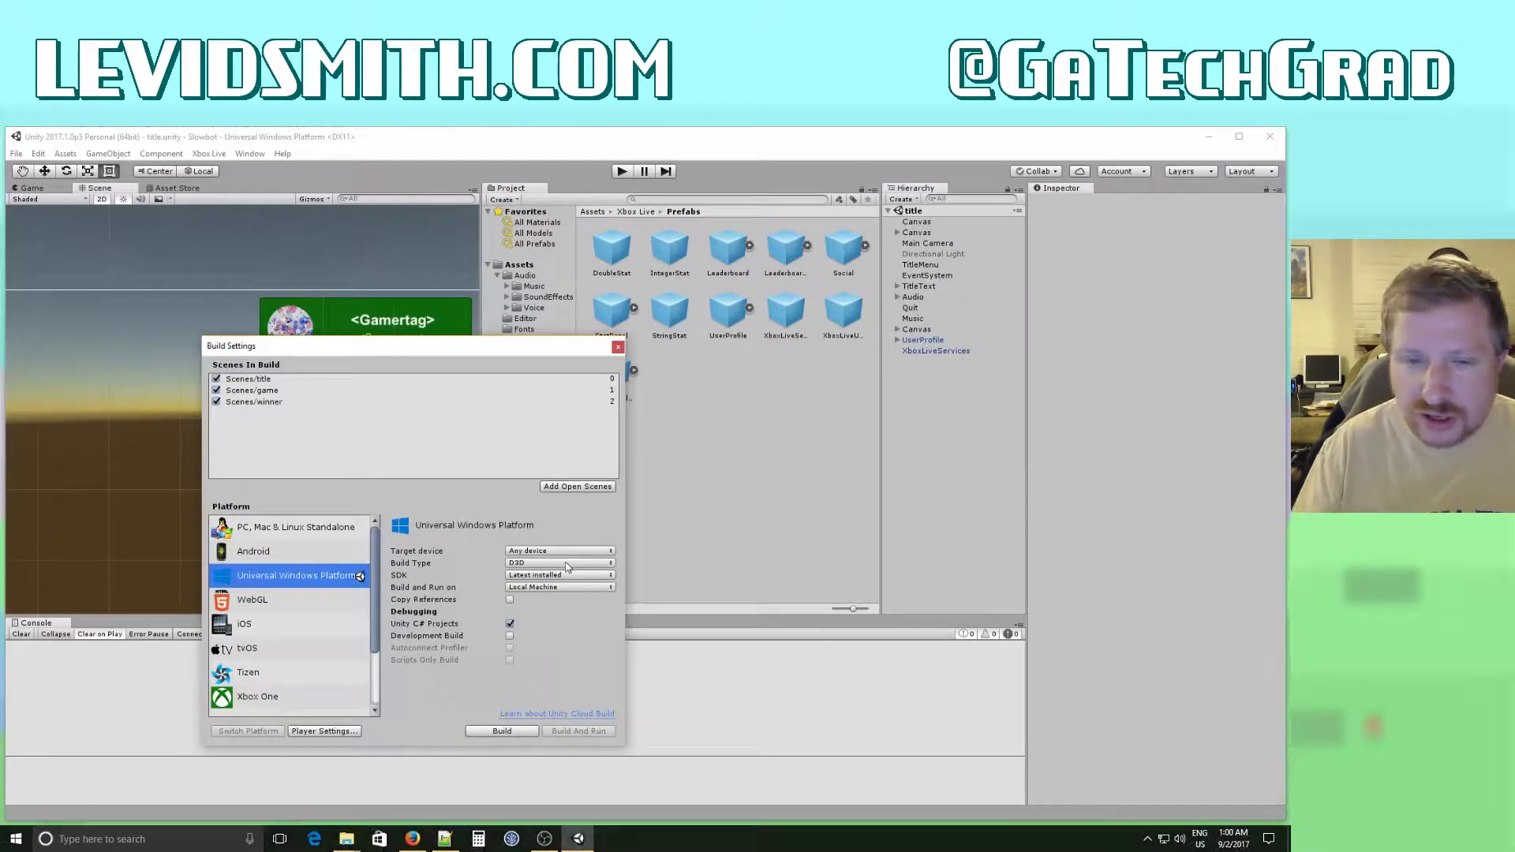
click(526, 565)
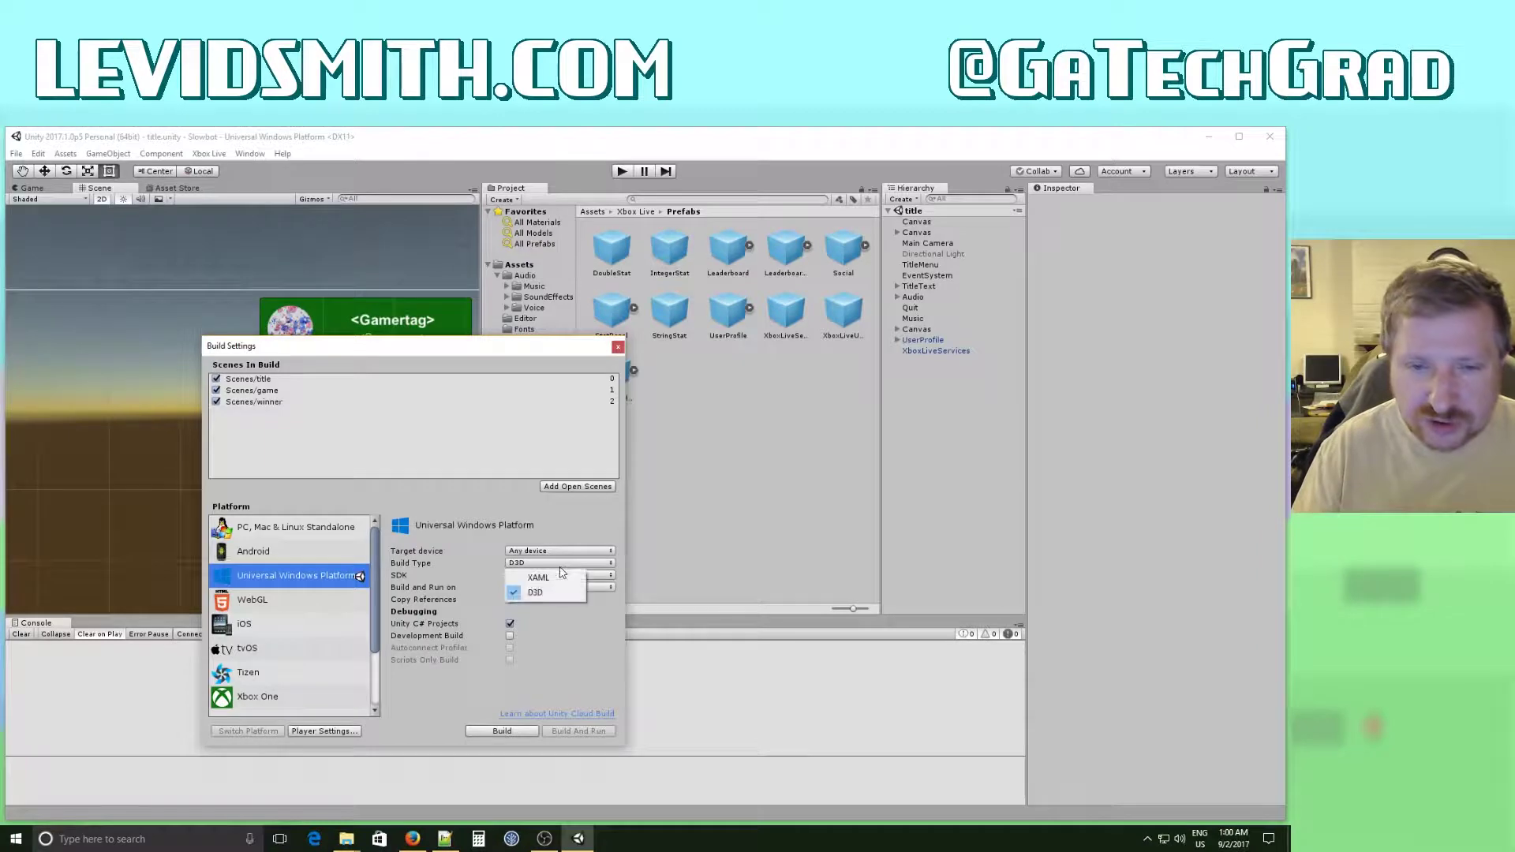
click(561, 516)
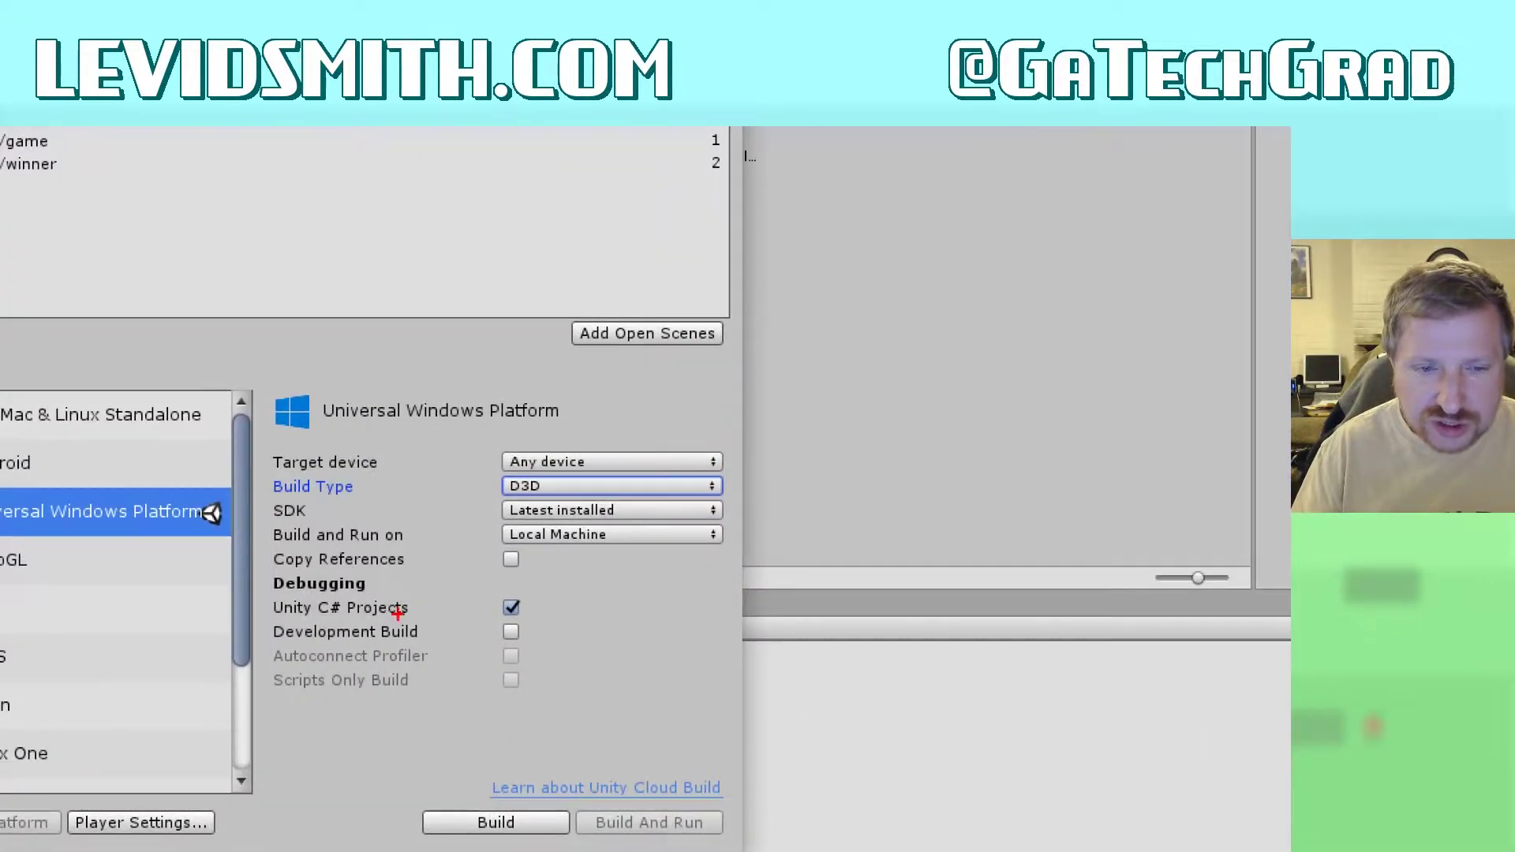
drag(273, 622, 564, 621)
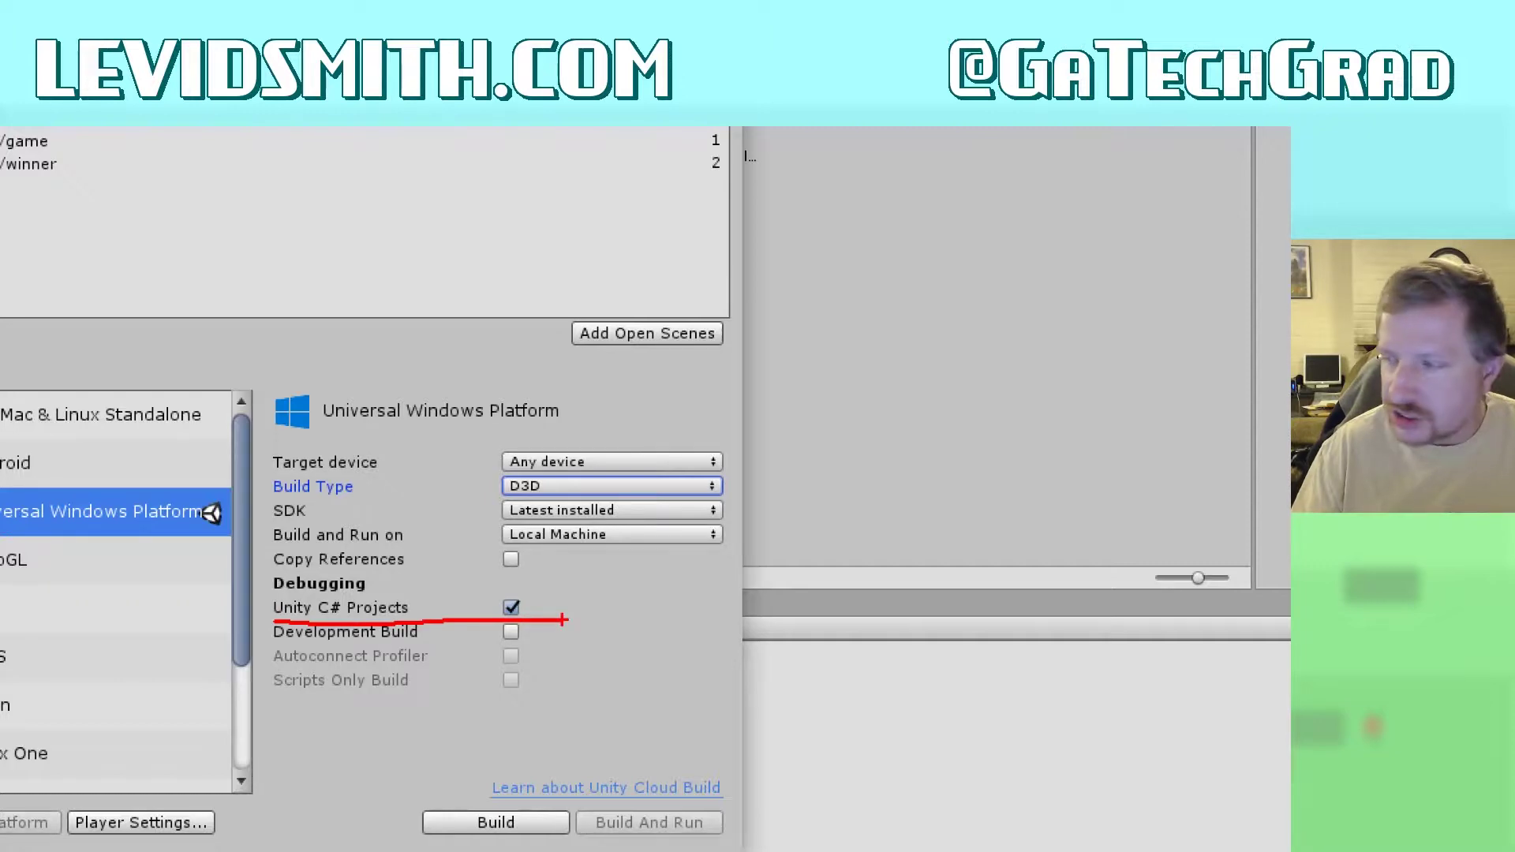
key(Escape)
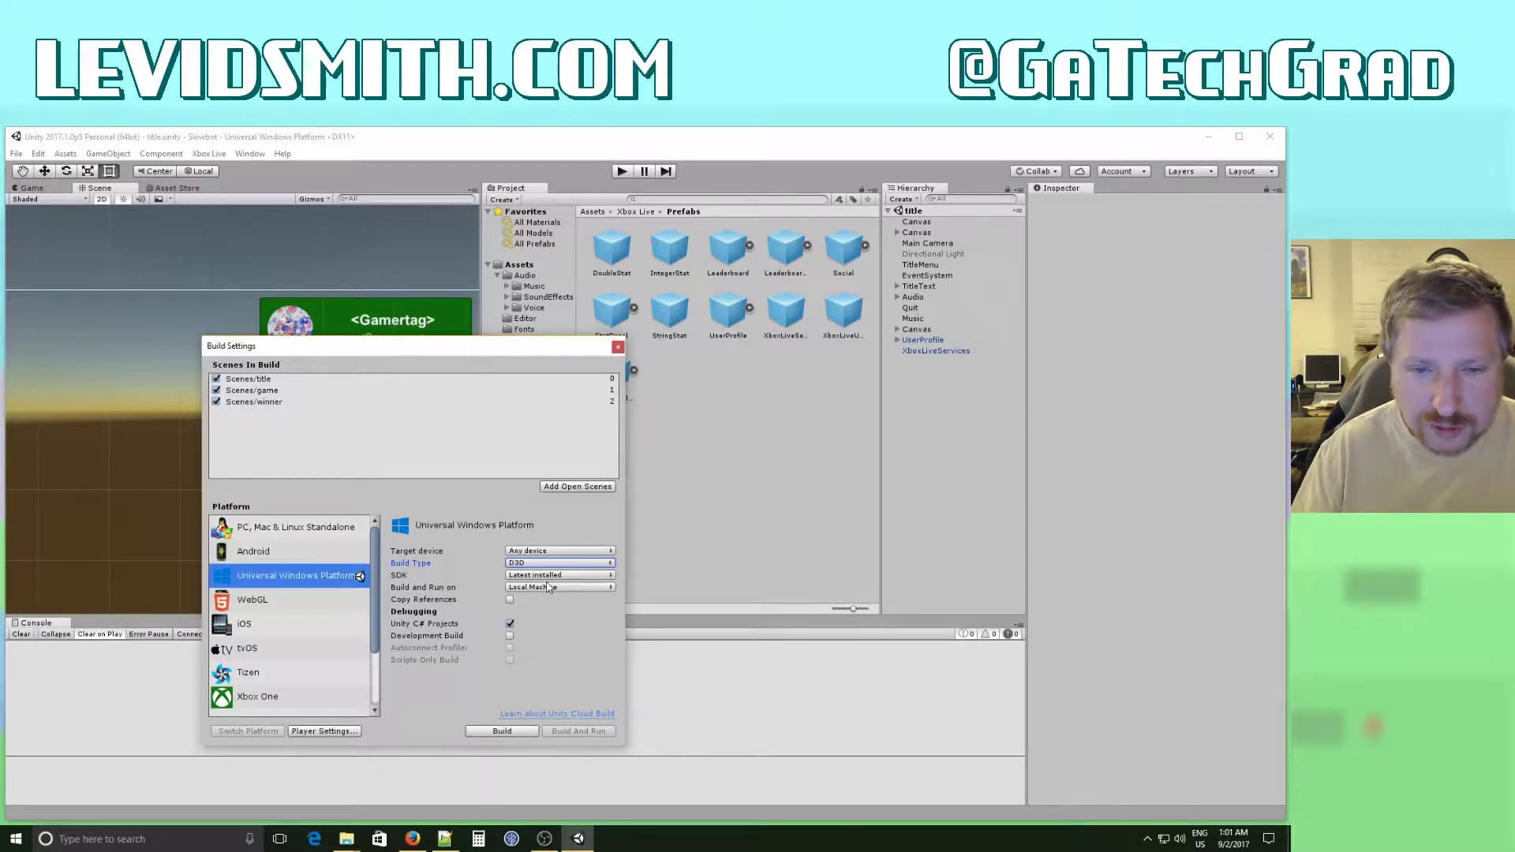
click(536, 579)
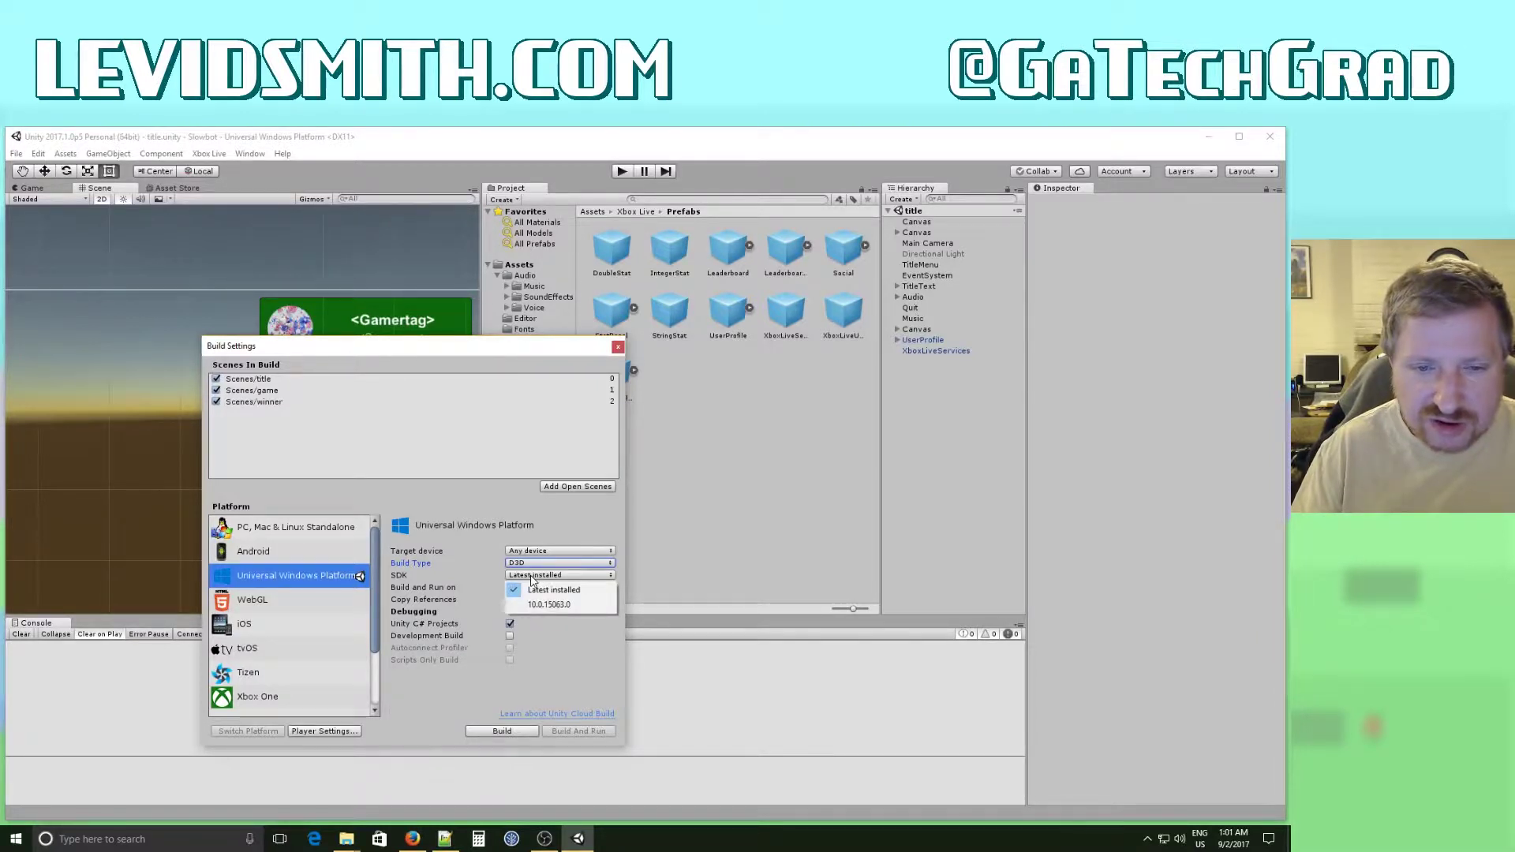
click(538, 586)
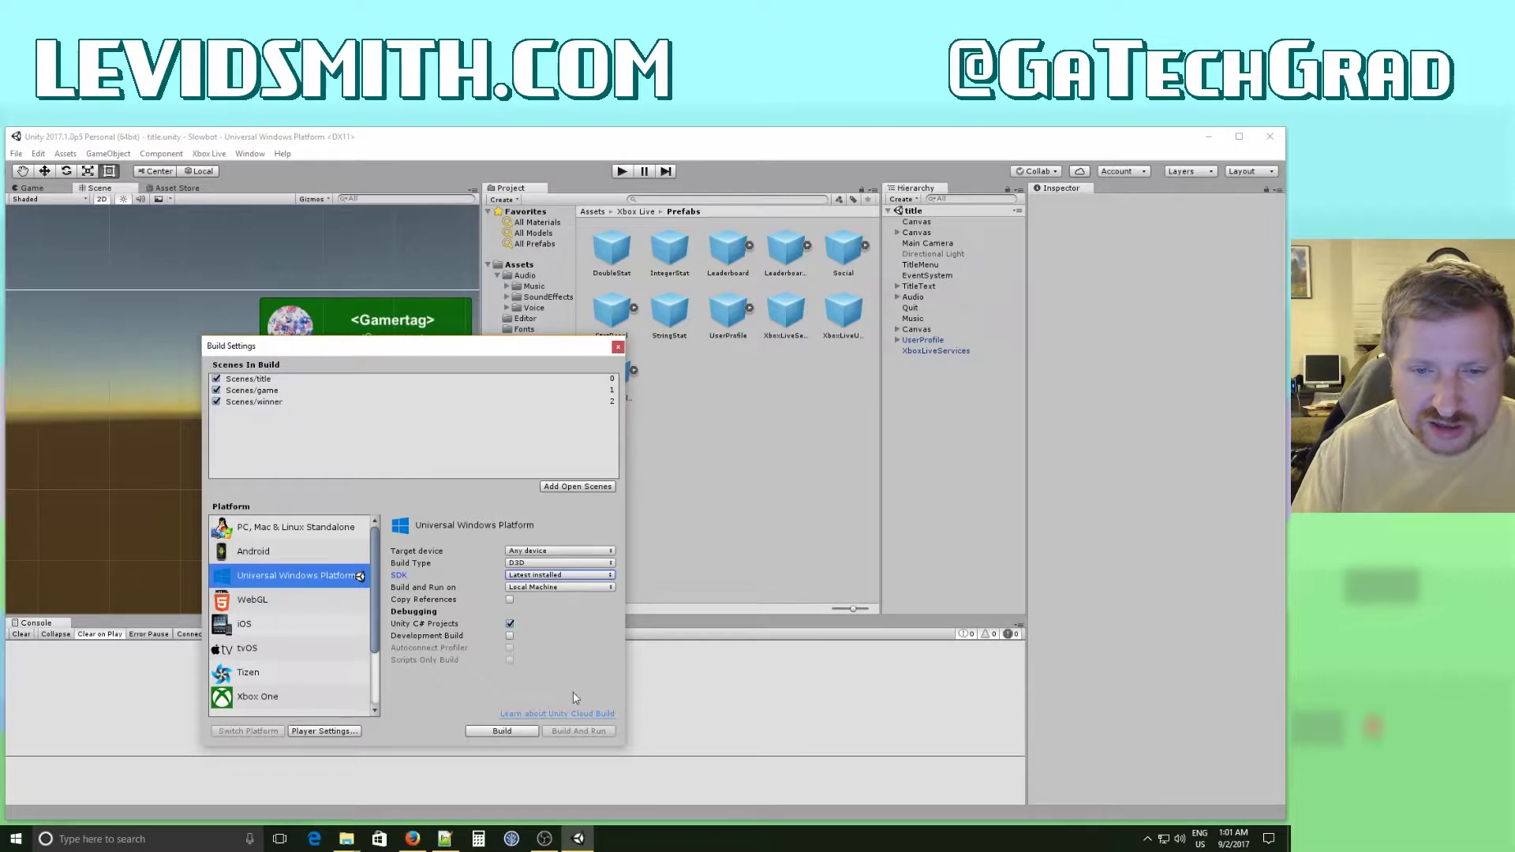
Open the UWP Player Settings and scroll to the splash images set for Scale 100% and 200%.
click(348, 734)
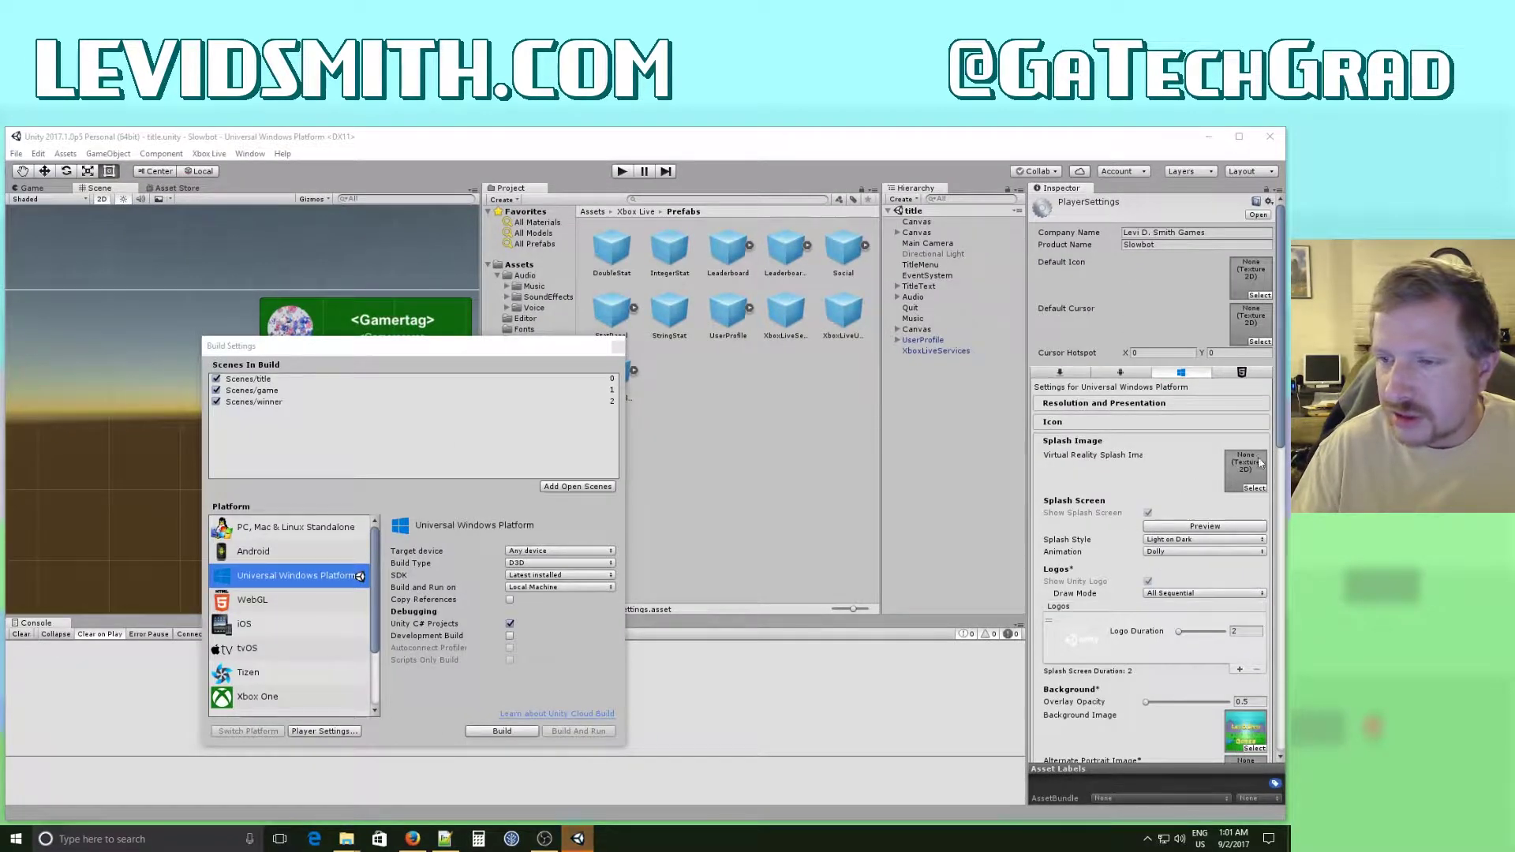
click(1060, 373)
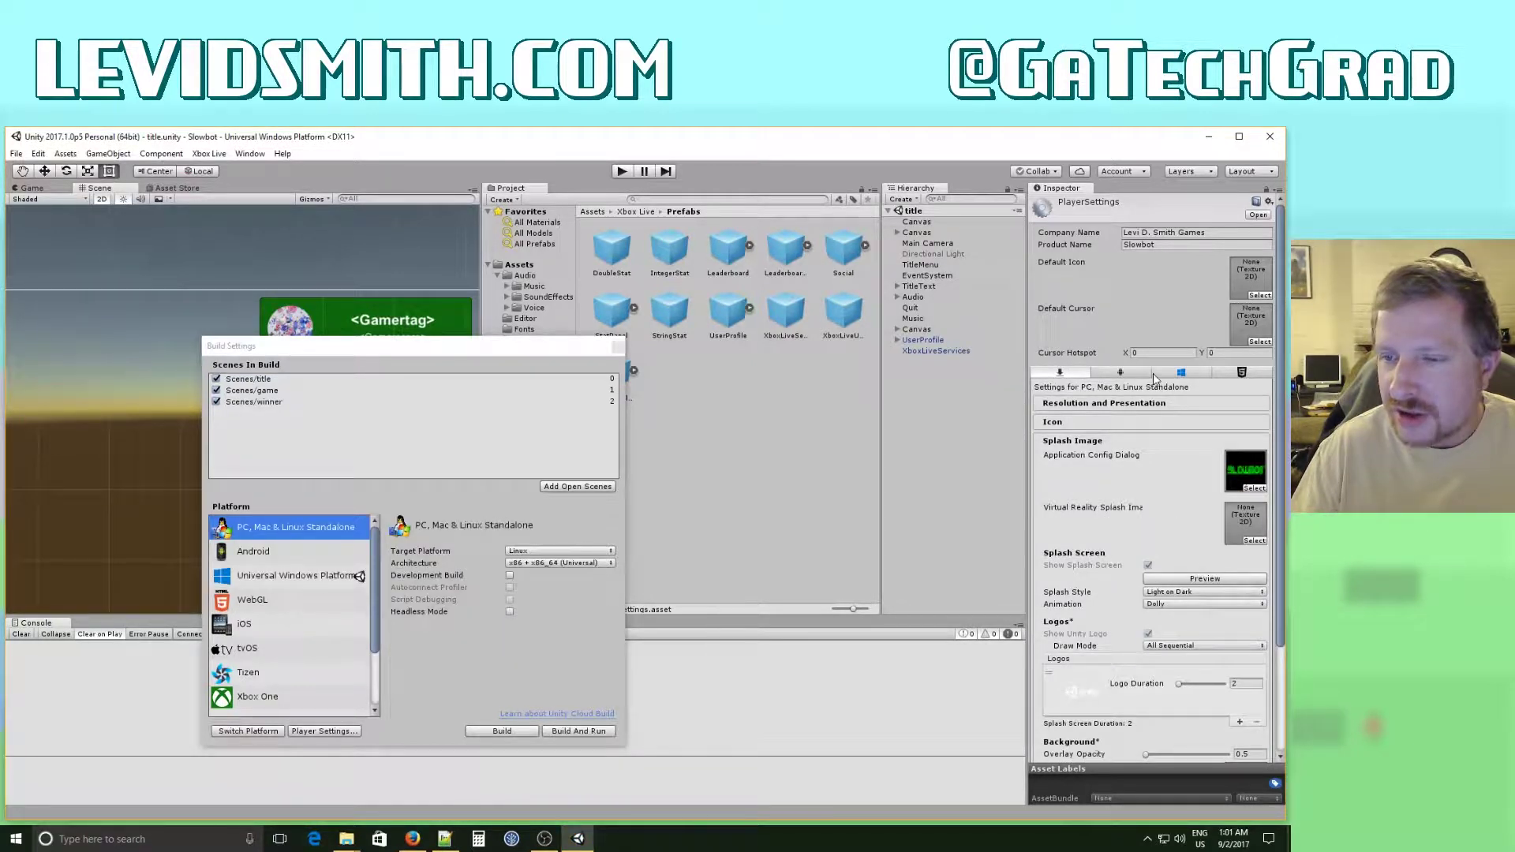
click(1180, 374)
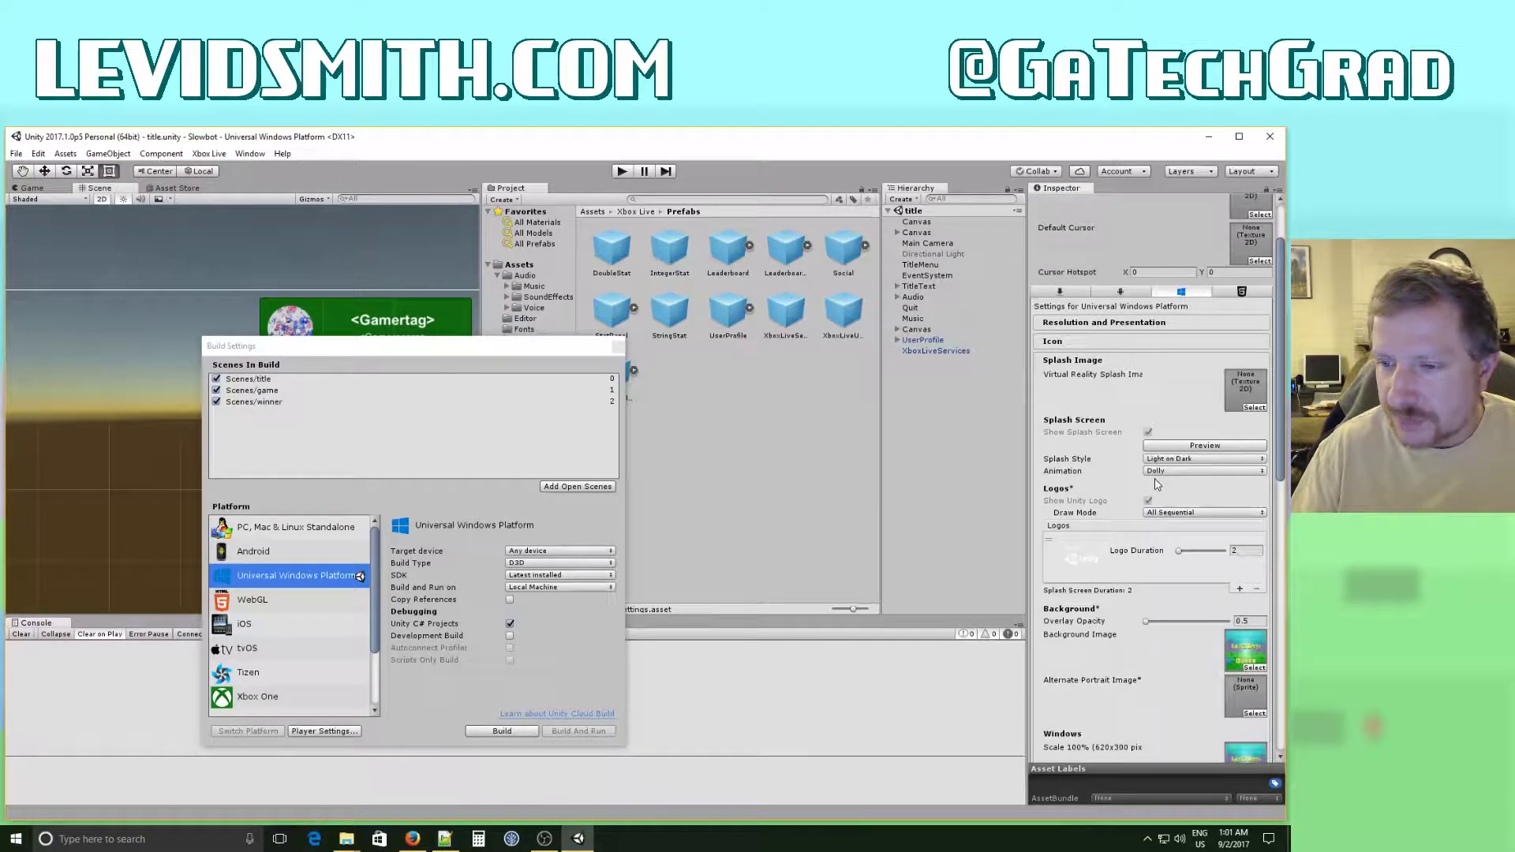
scroll(1156, 480, down, 2)
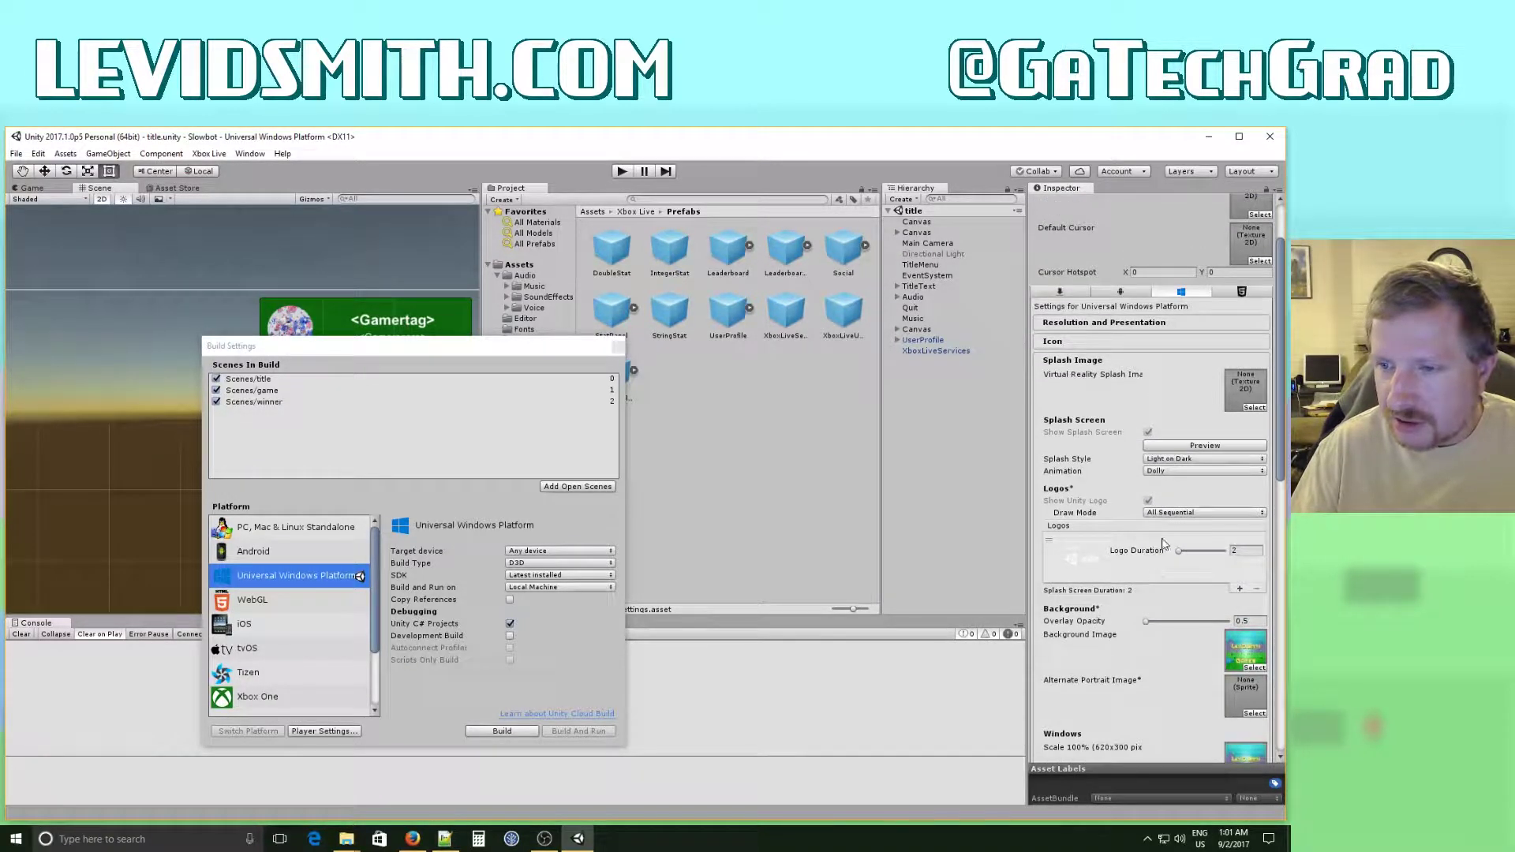
scroll(1184, 582, down, 3)
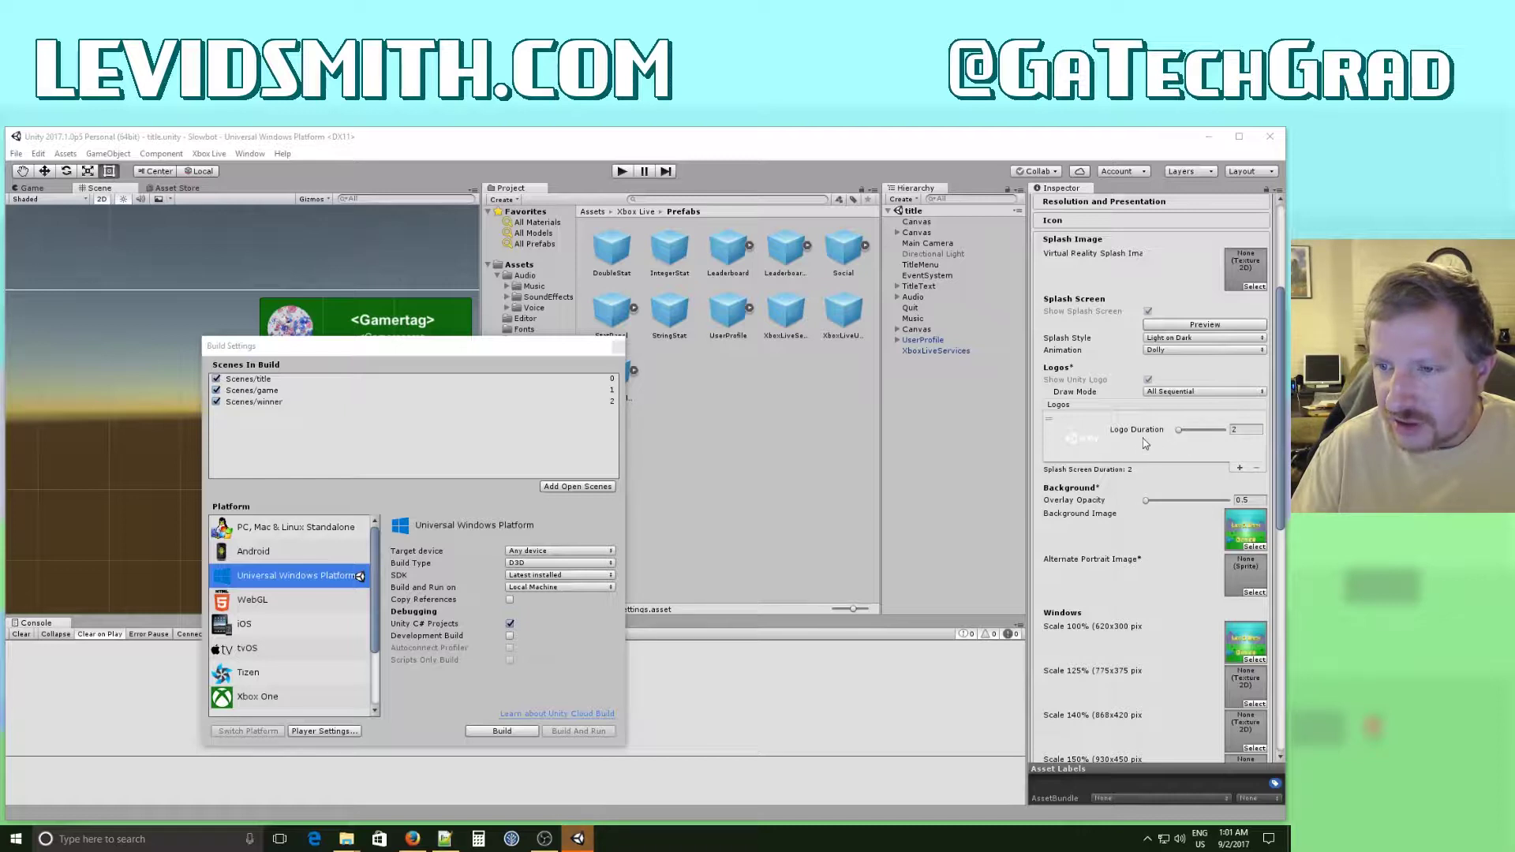
mouse_move(1146, 521)
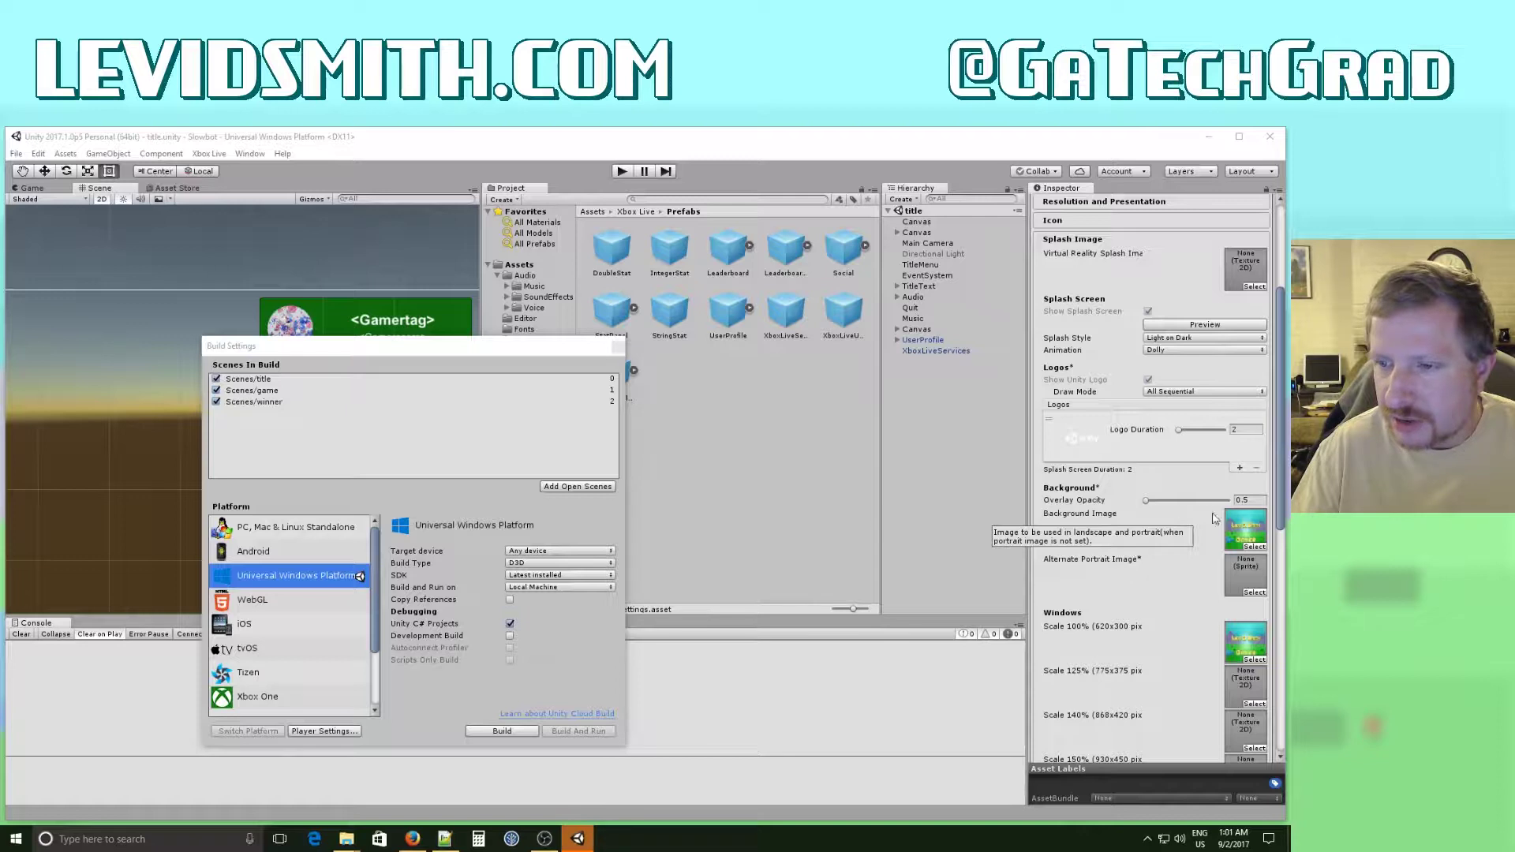
scroll(1280, 491, down, 5)
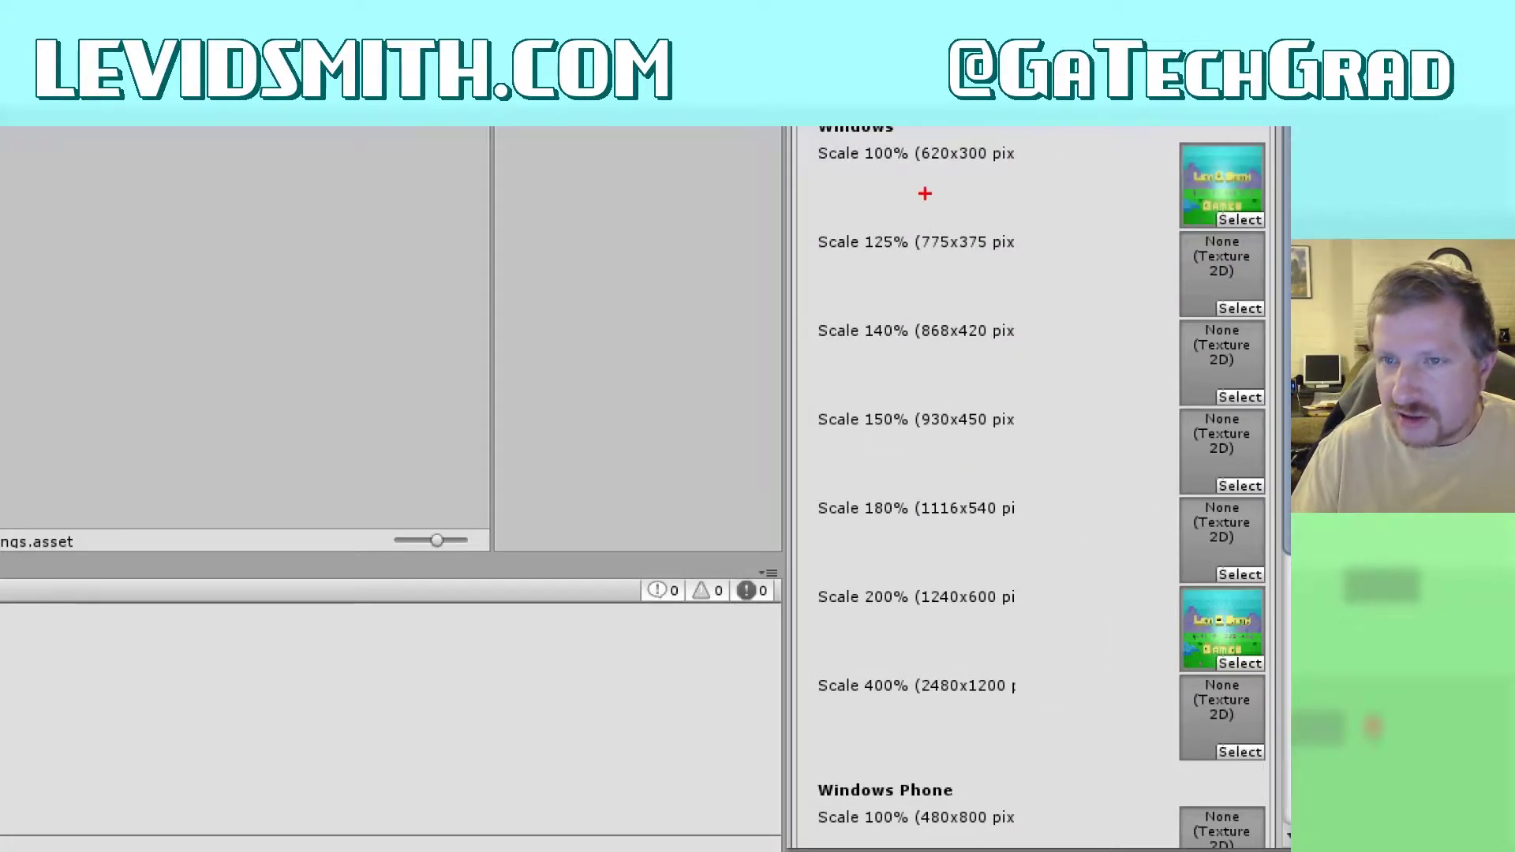
Mark the Scale 100%, 200% and 400% splash image rows, then clear the annotations.
drag(830, 183, 1278, 206)
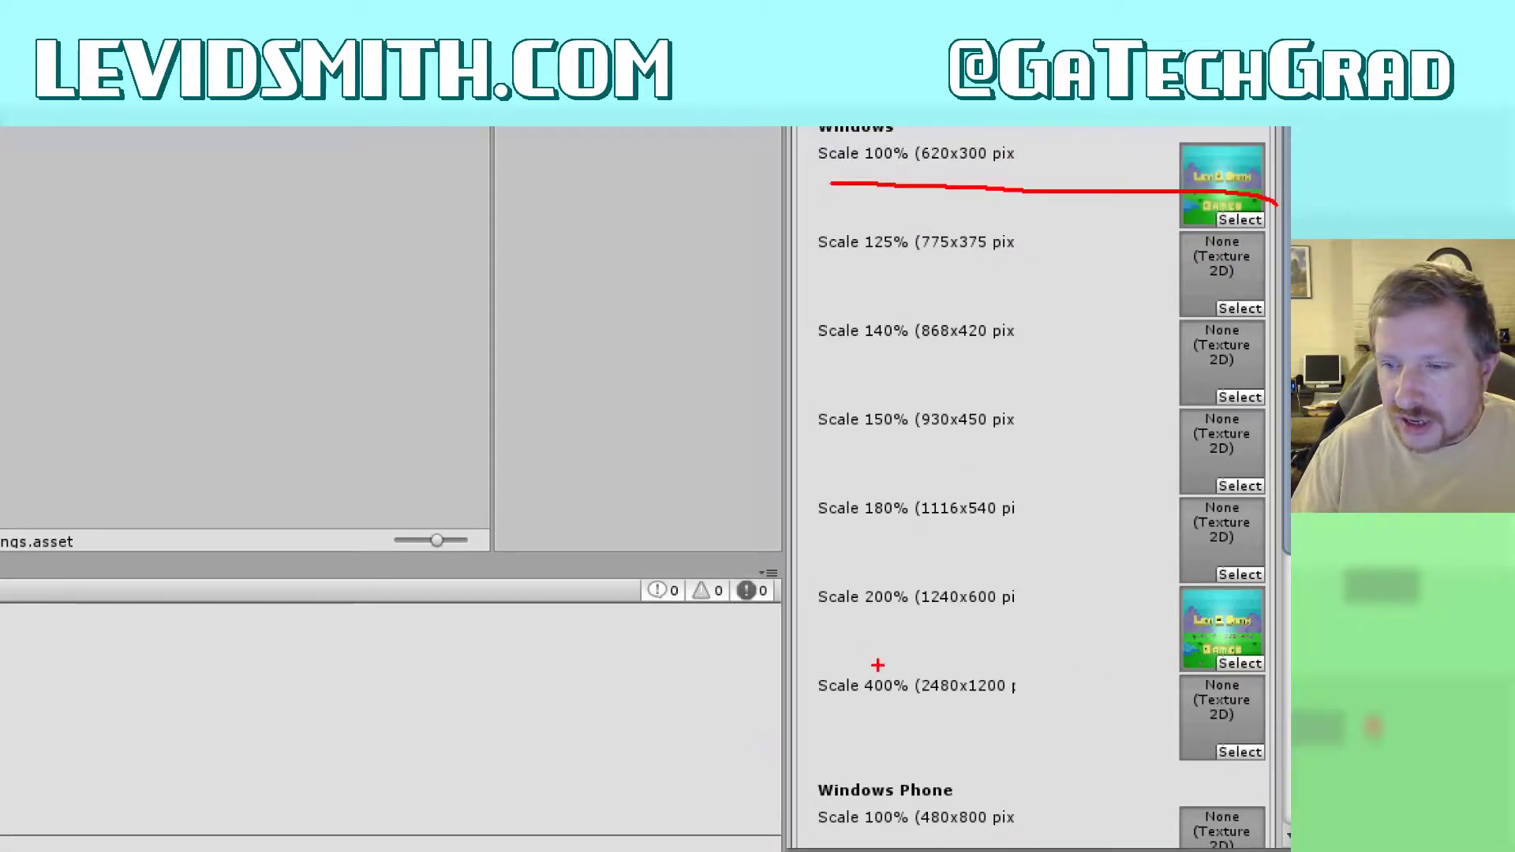
drag(843, 684, 1279, 683)
drag(838, 655, 848, 626)
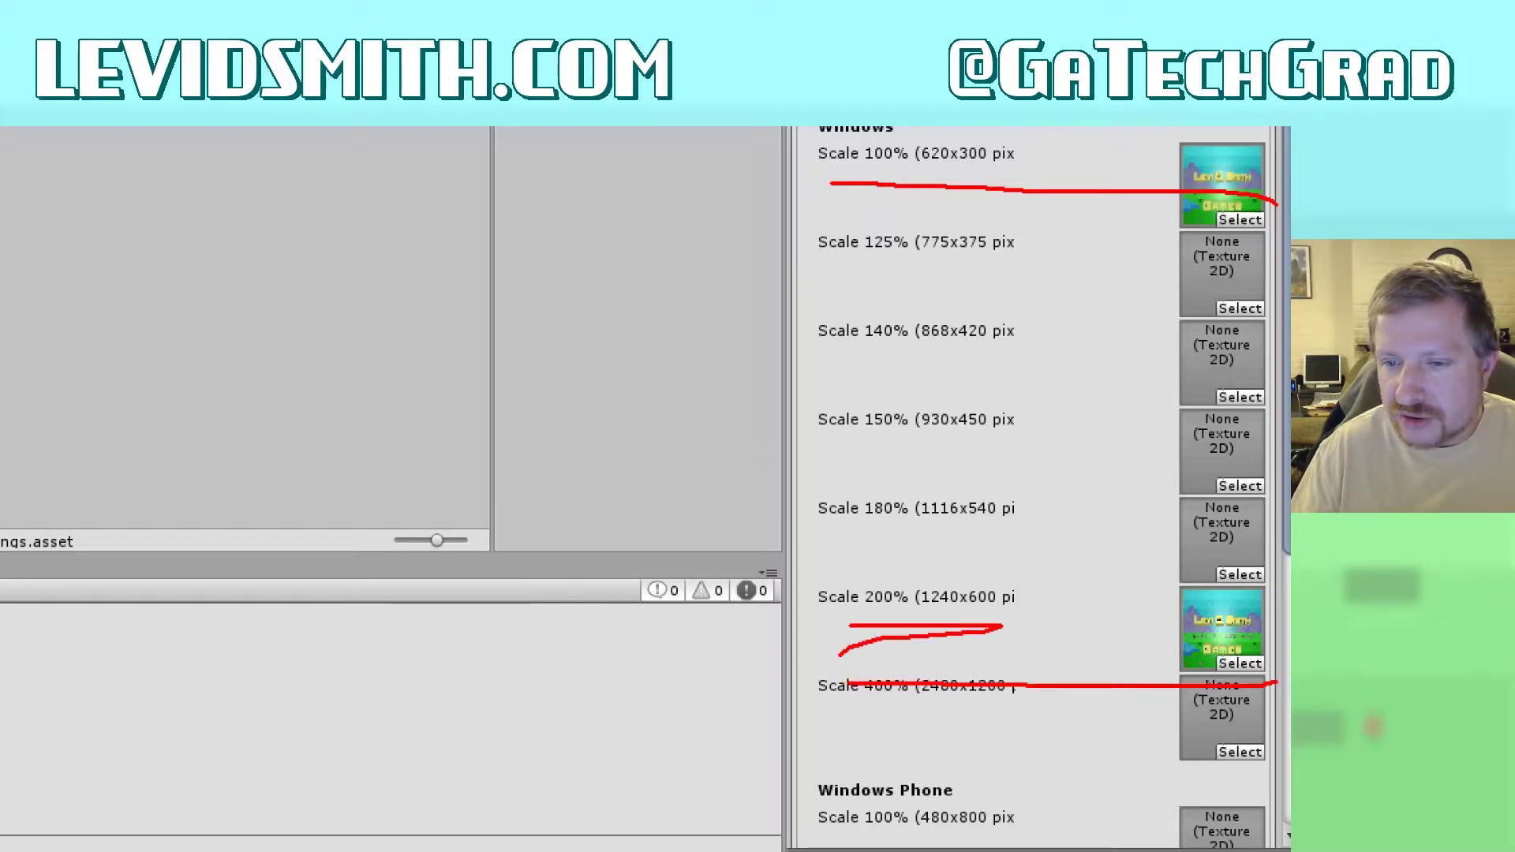
mouse_move(987, 629)
mouse_down()
mouse_move(774, 631)
mouse_move(977, 644)
mouse_move(688, 619)
mouse_up()
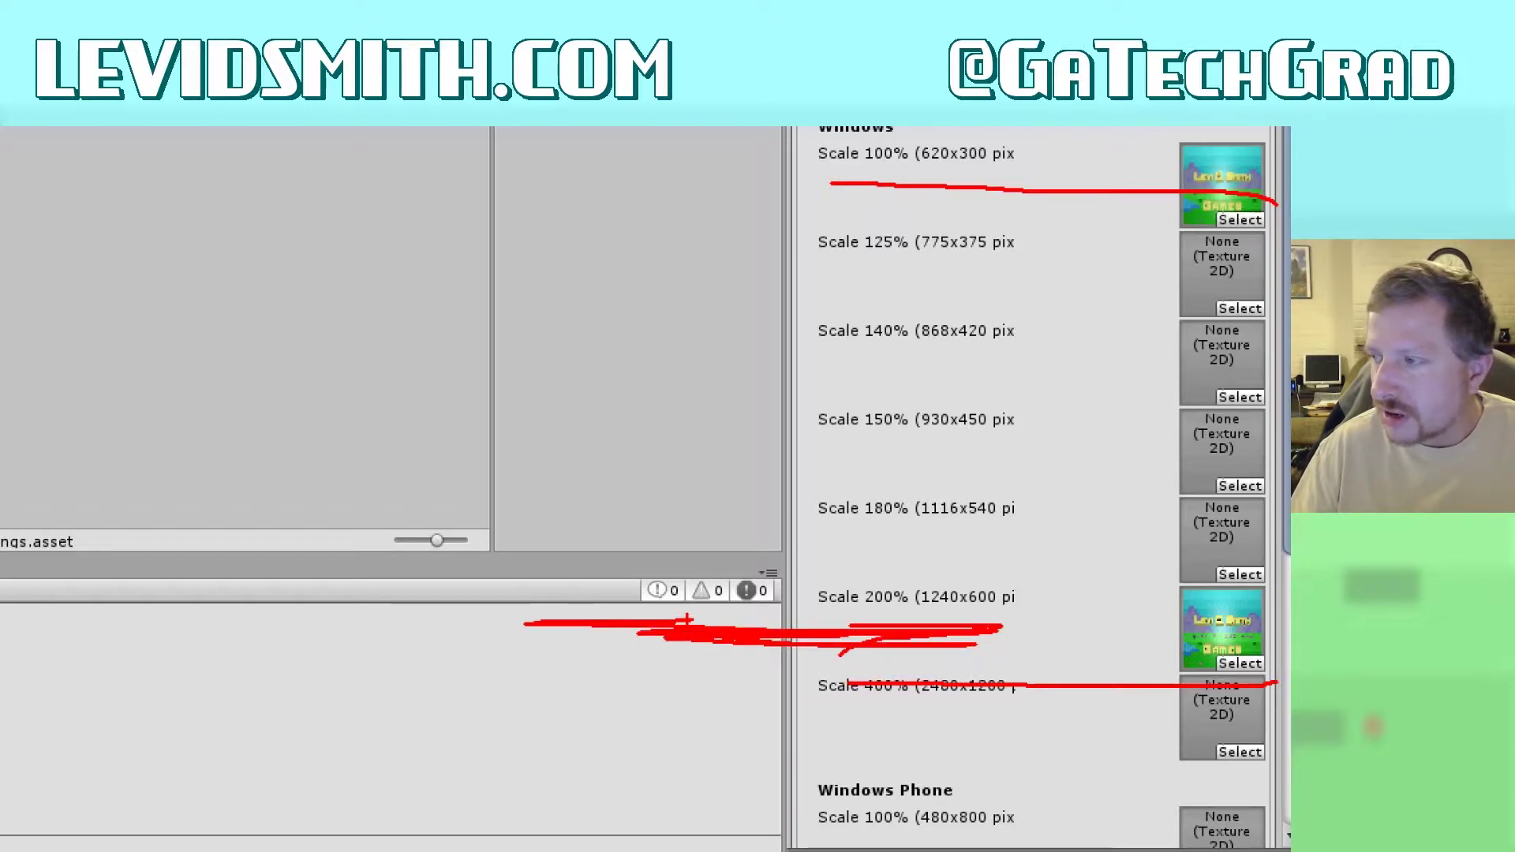
key(Escape)
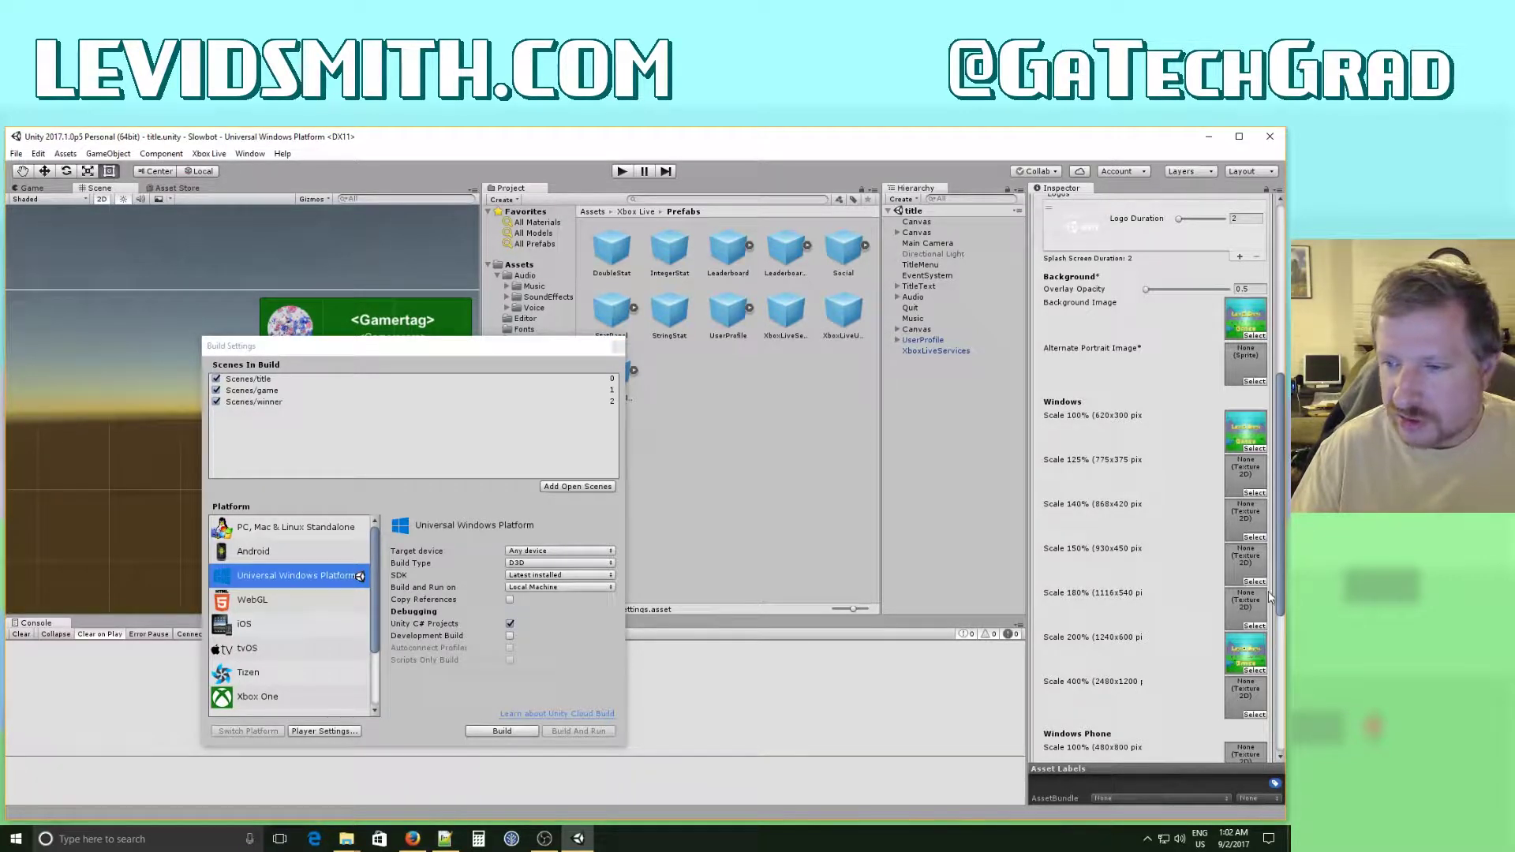
Highlight the Overwrite background color setting, then expand the UWP Icon settings.
drag(1281, 570, 1281, 732)
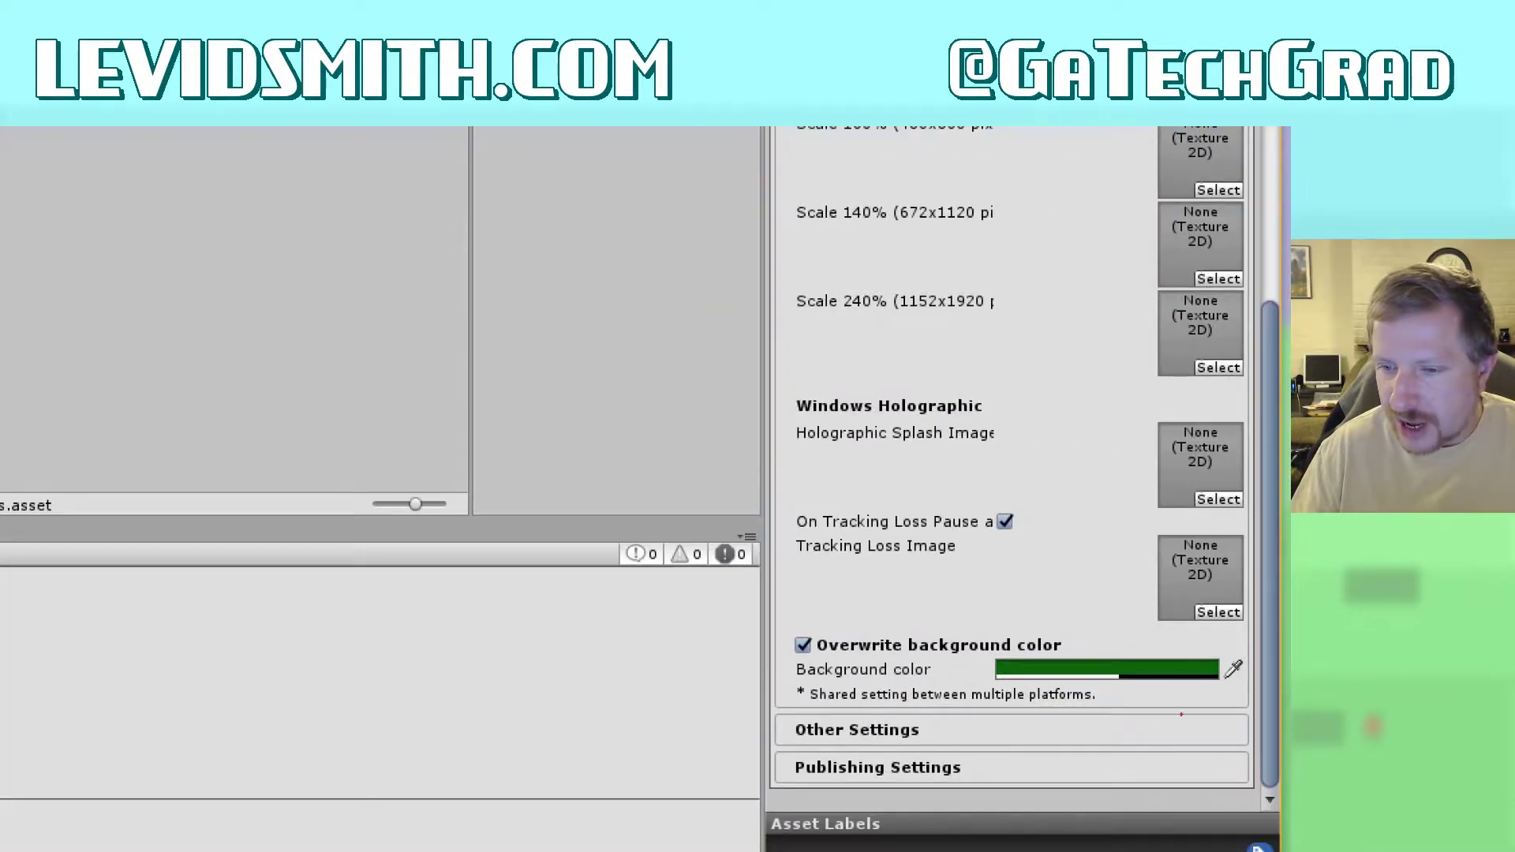
drag(813, 664, 1071, 664)
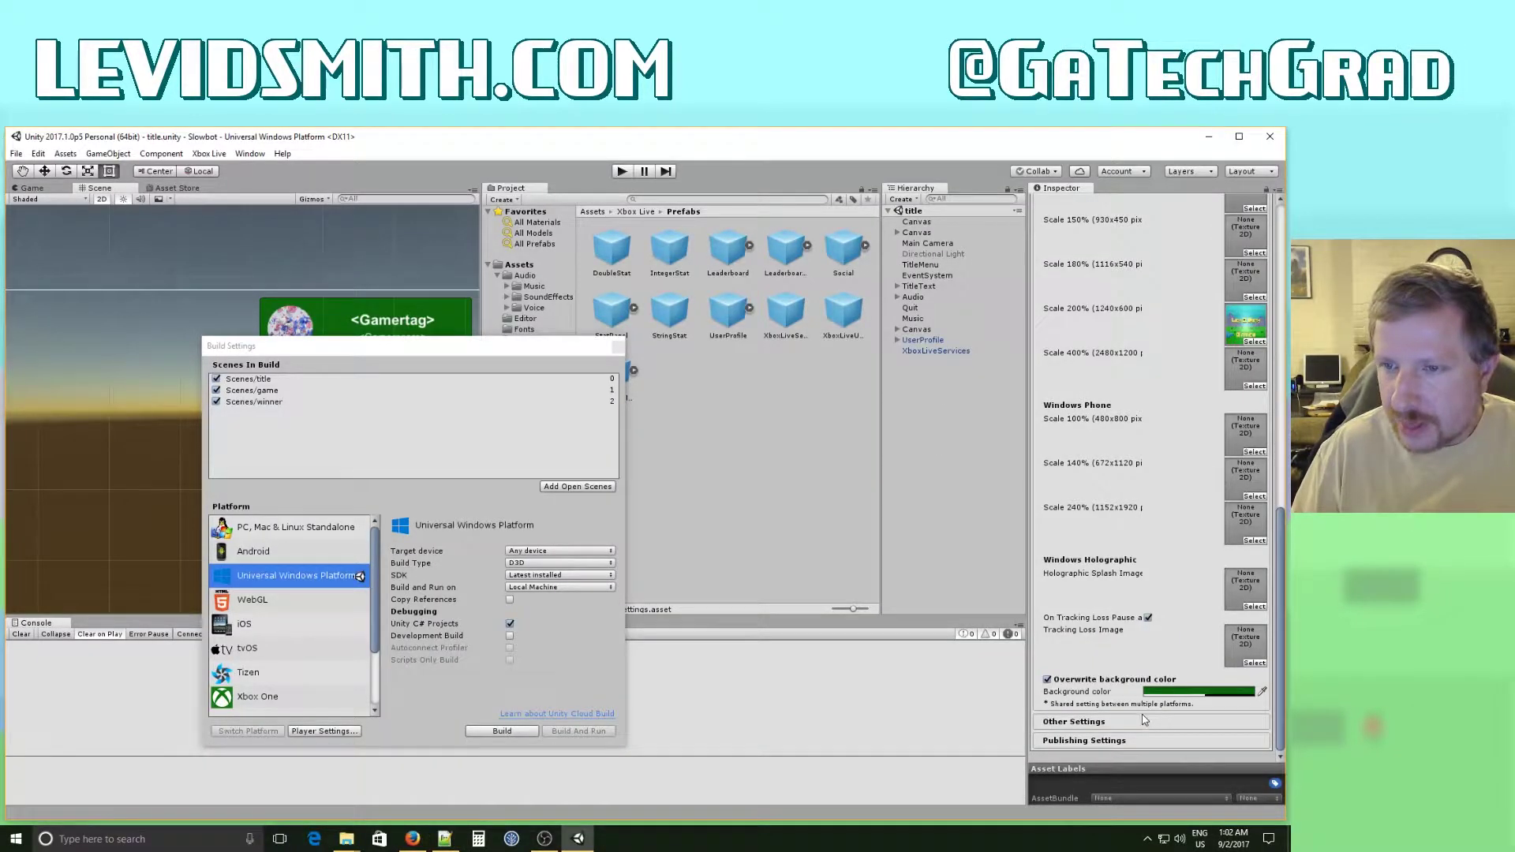
scroll(1145, 719, up, 15)
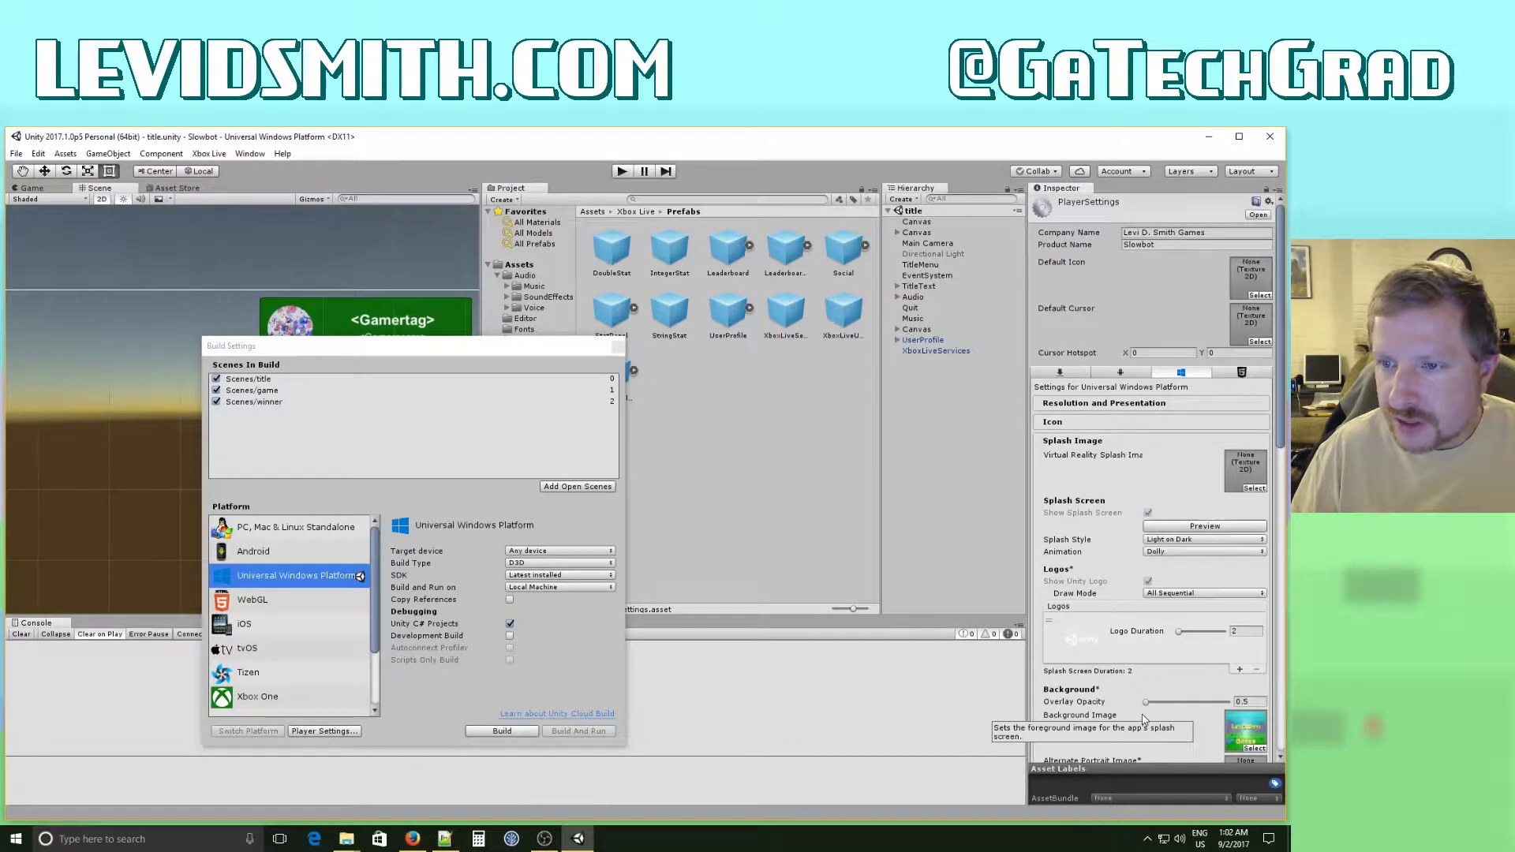
click(1062, 424)
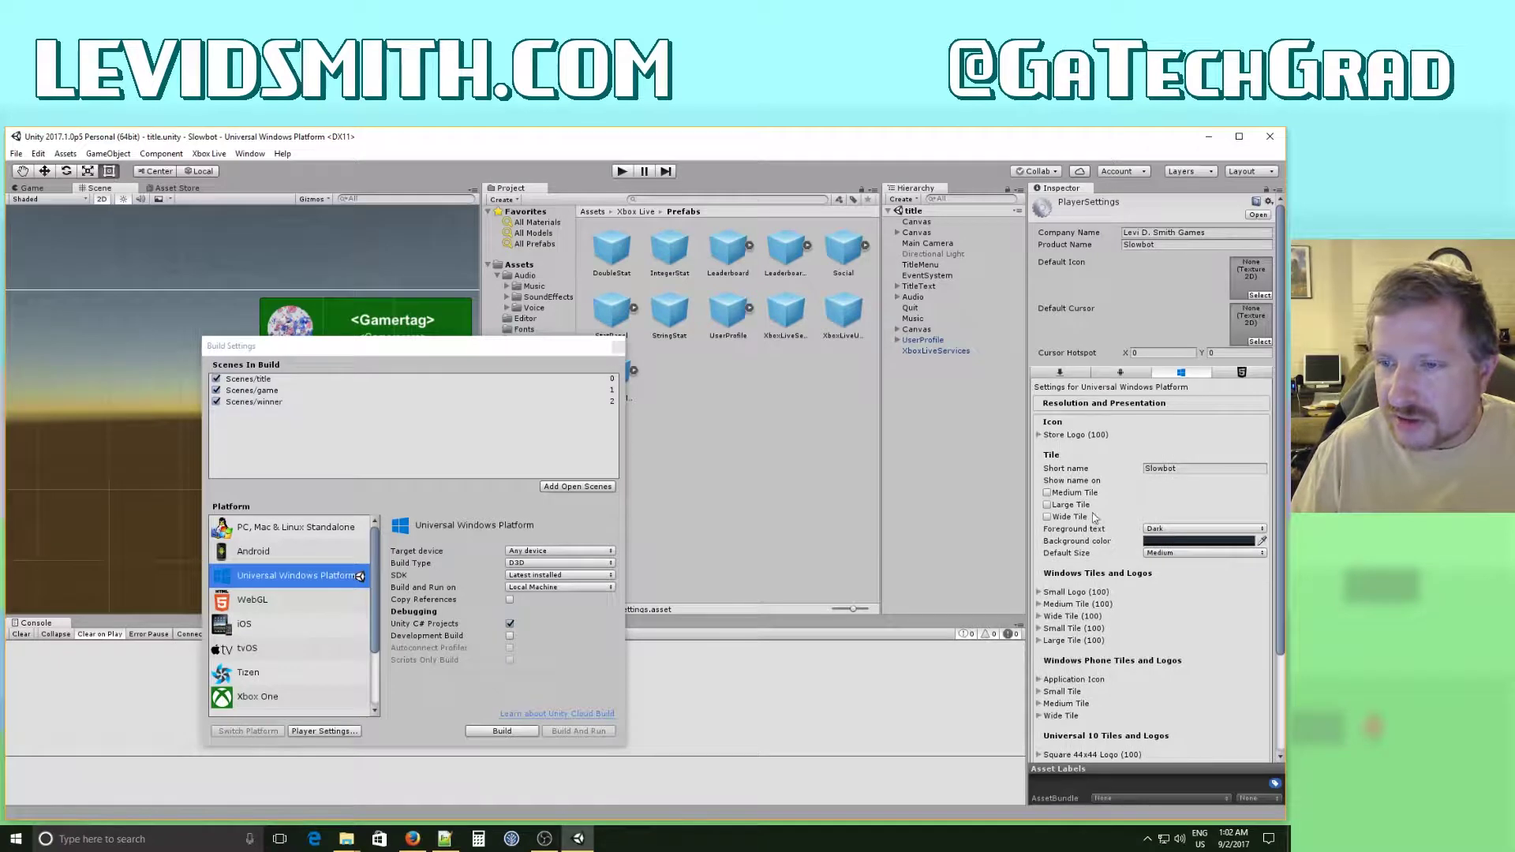
scroll(1139, 577, down, 3)
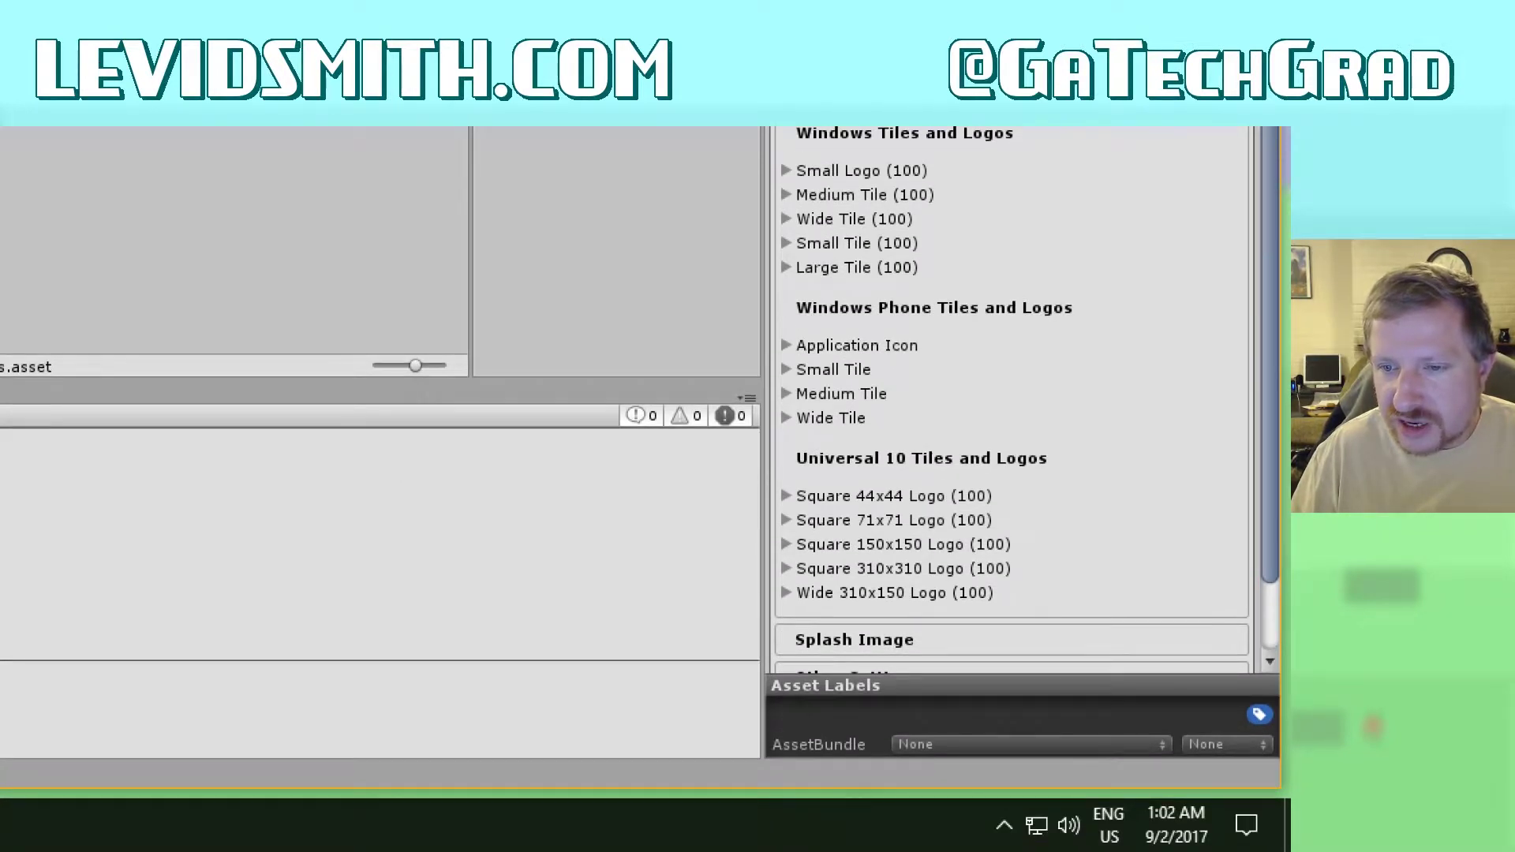
drag(762, 499, 1014, 519)
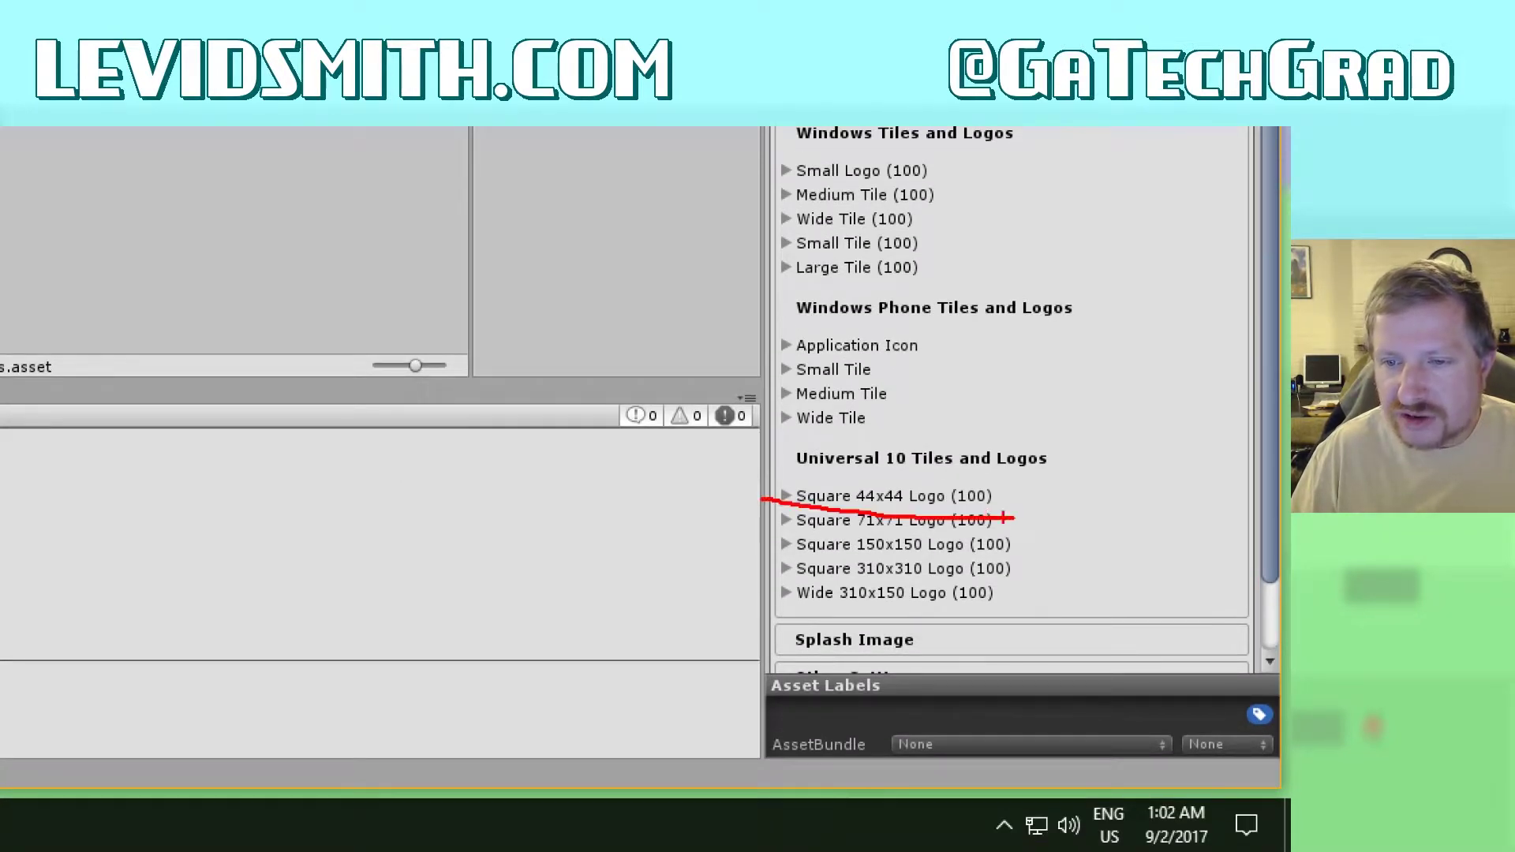
drag(791, 533, 1122, 531)
drag(859, 559, 1238, 554)
drag(752, 599, 1046, 592)
drag(775, 622, 1068, 619)
drag(783, 584, 1167, 582)
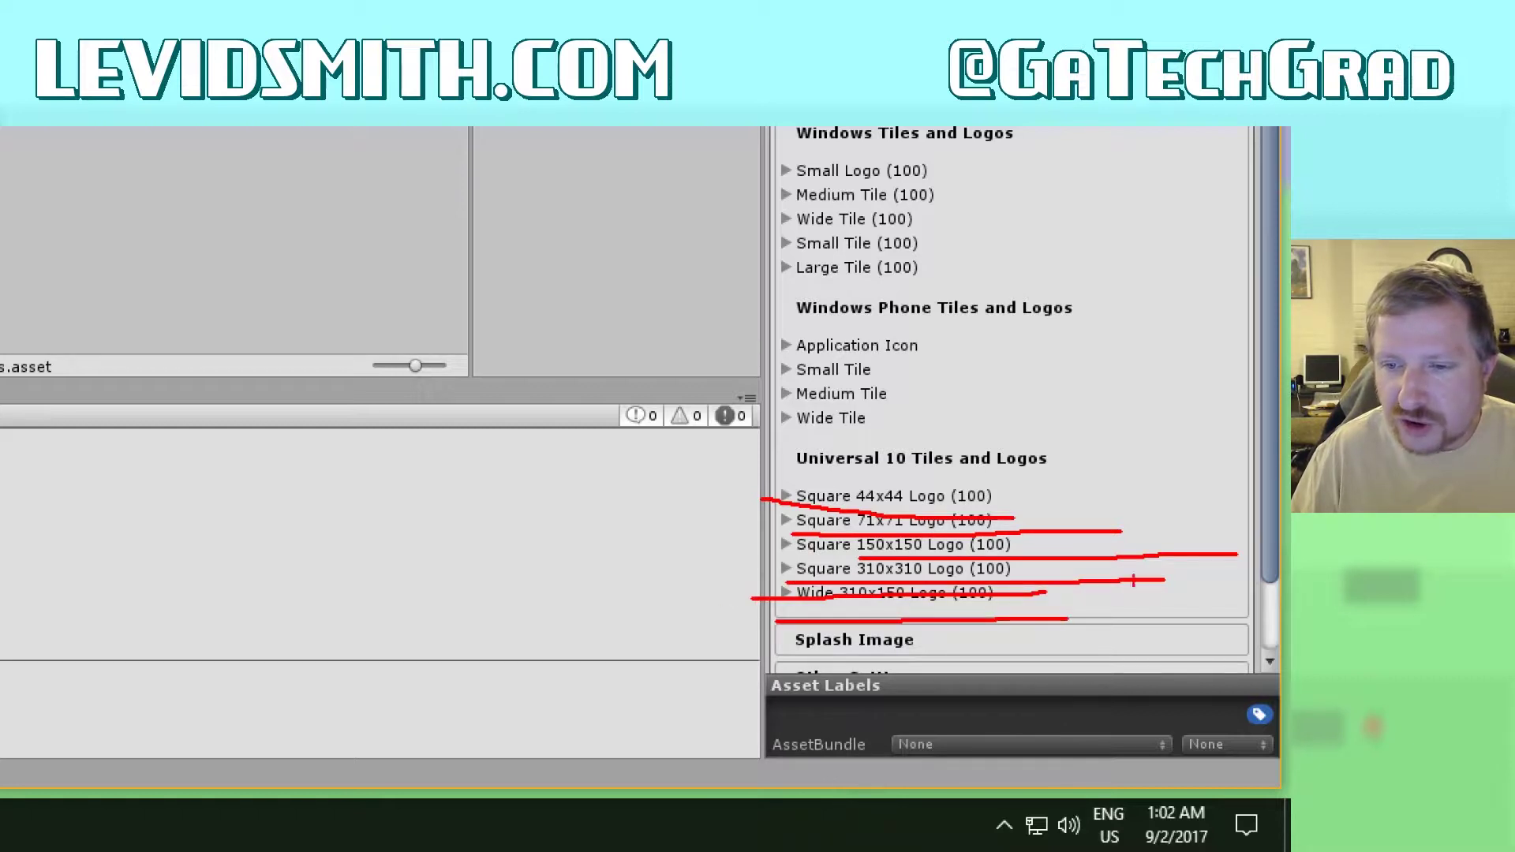
drag(771, 586, 1172, 583)
drag(1048, 588, 867, 588)
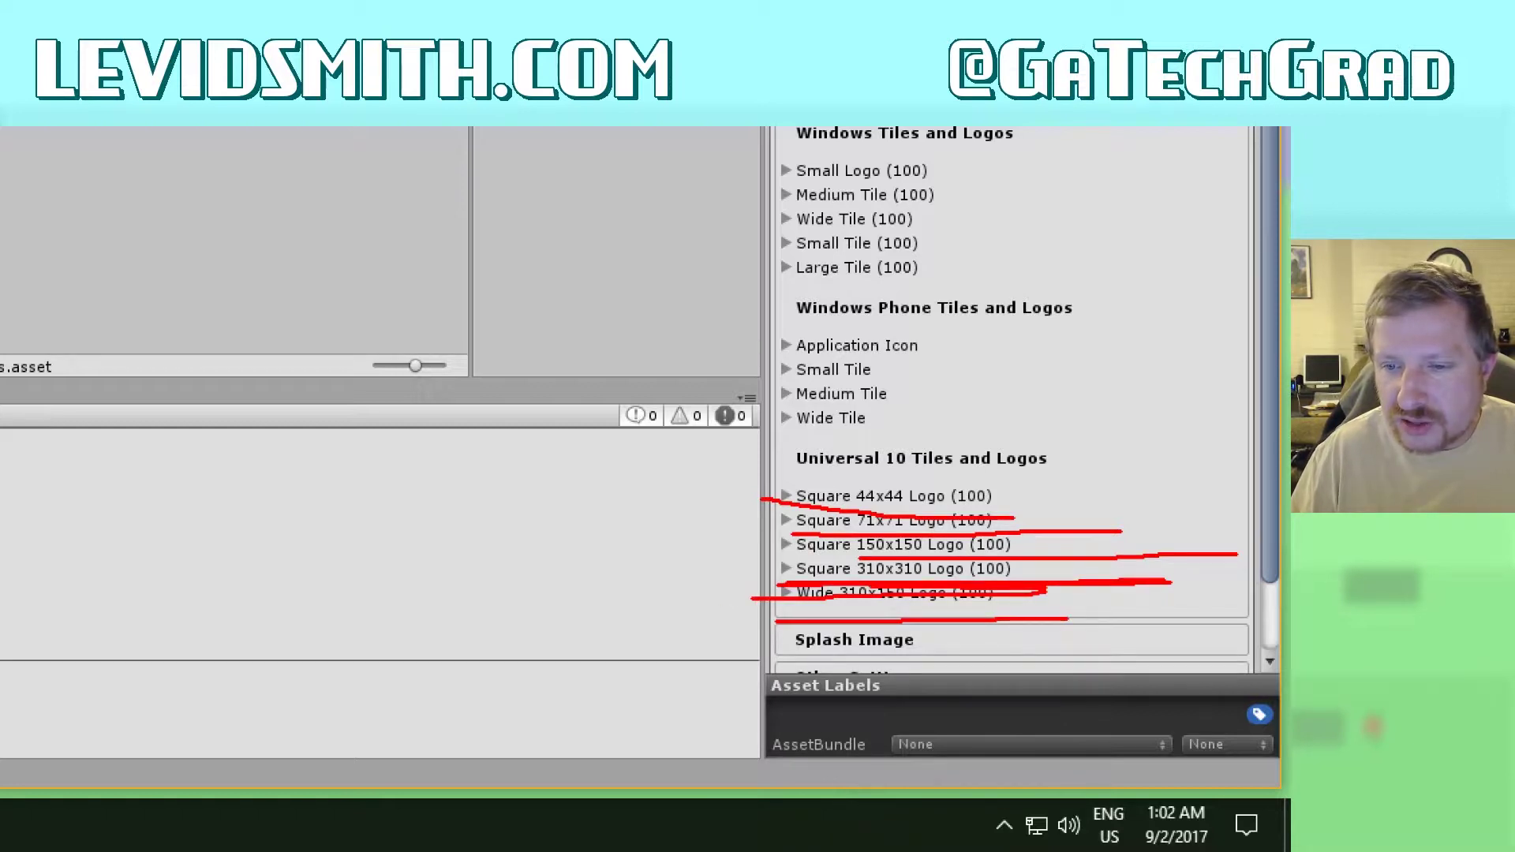
drag(1002, 577, 787, 582)
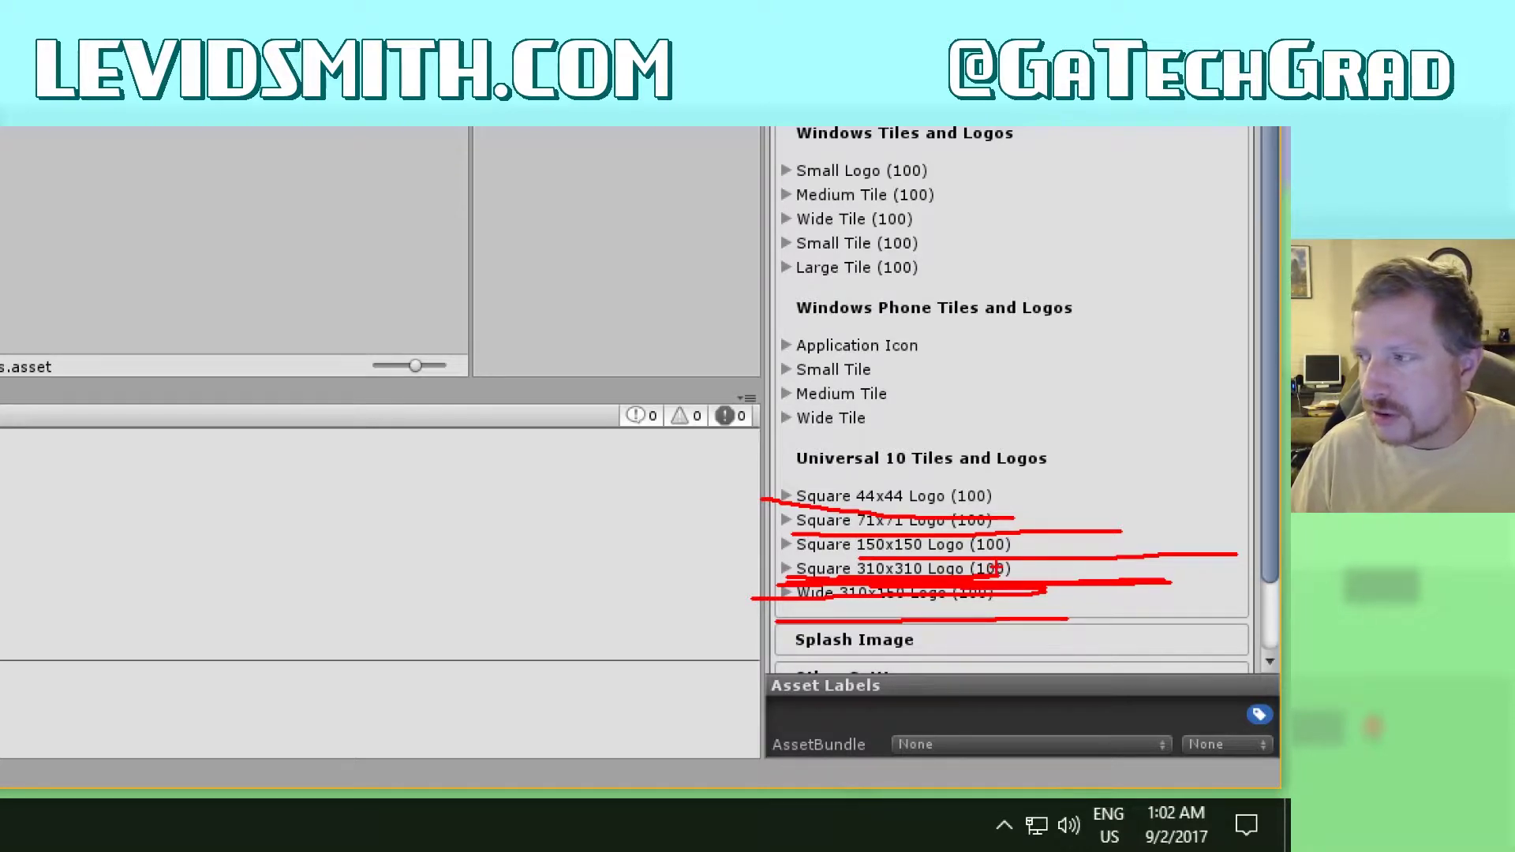
key(Escape)
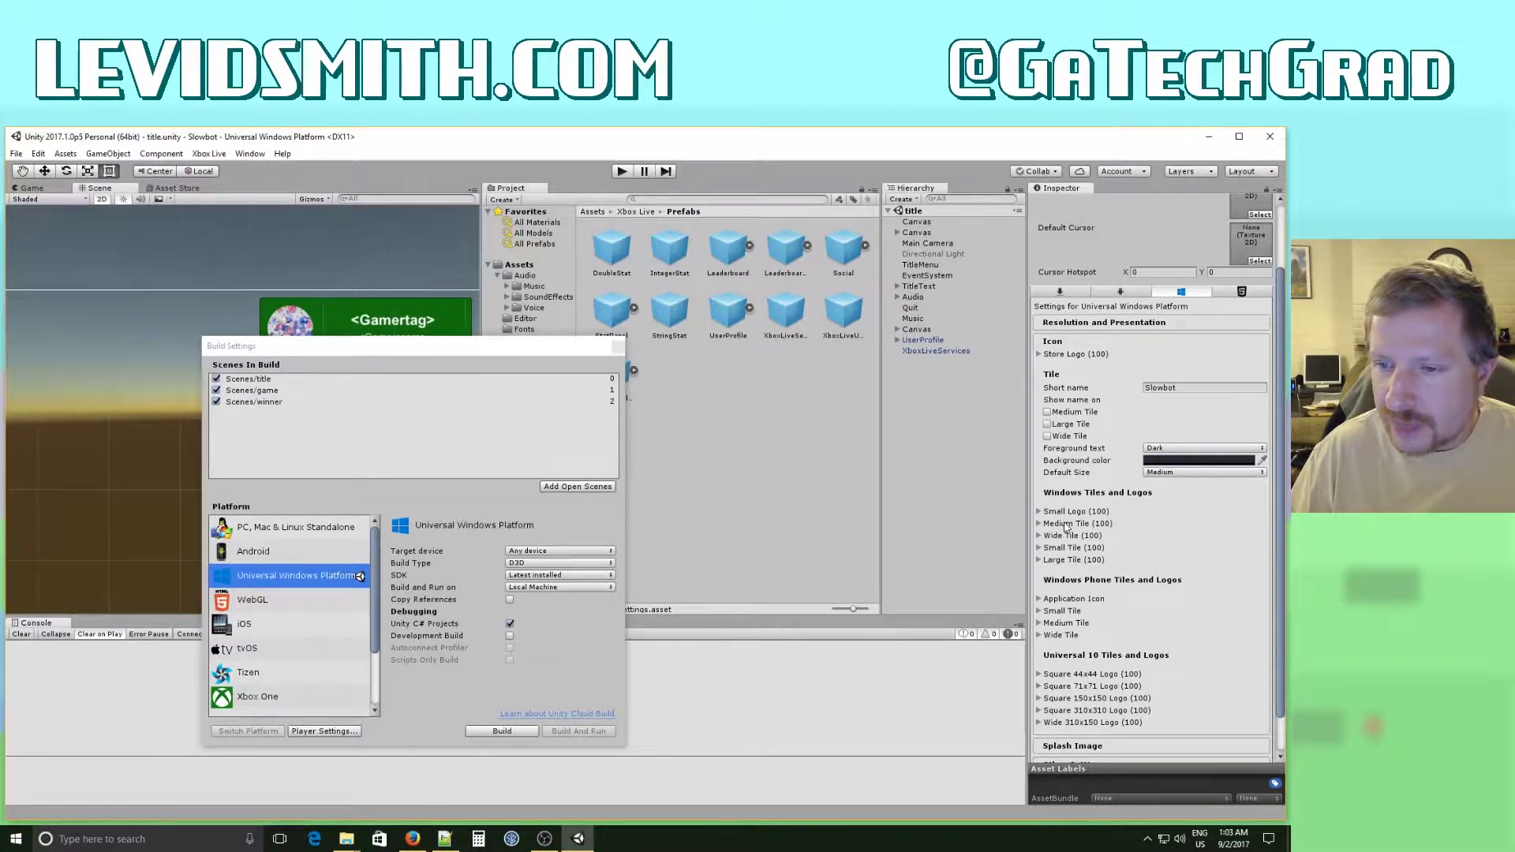
Expand the Small Logo, Medium Tile, Wide Tile, Small Tile and Large Tile image slots.
click(1039, 513)
scroll(1053, 566, down, 6)
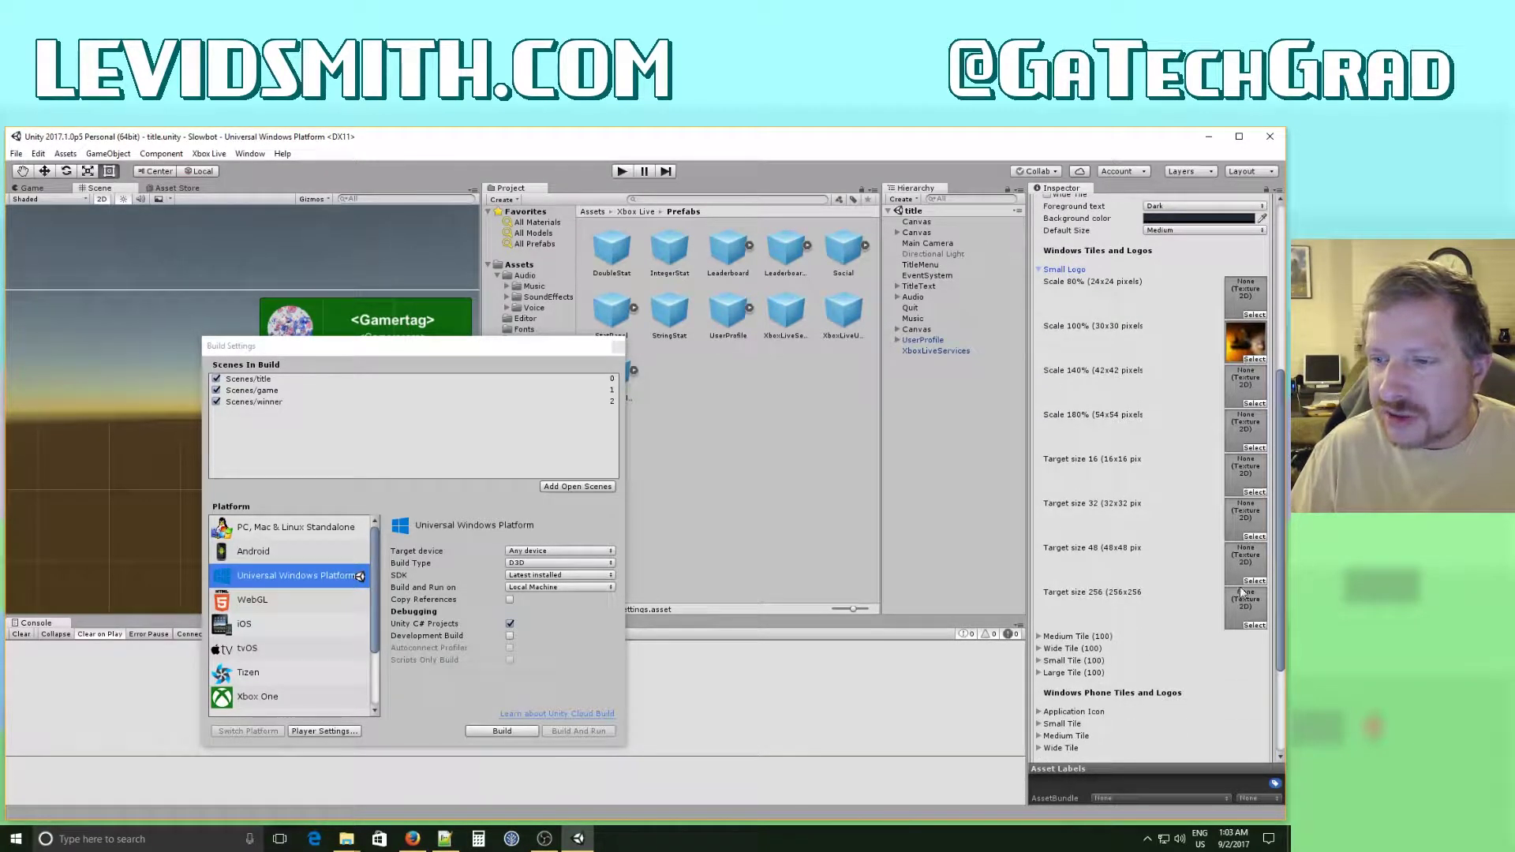
click(1038, 638)
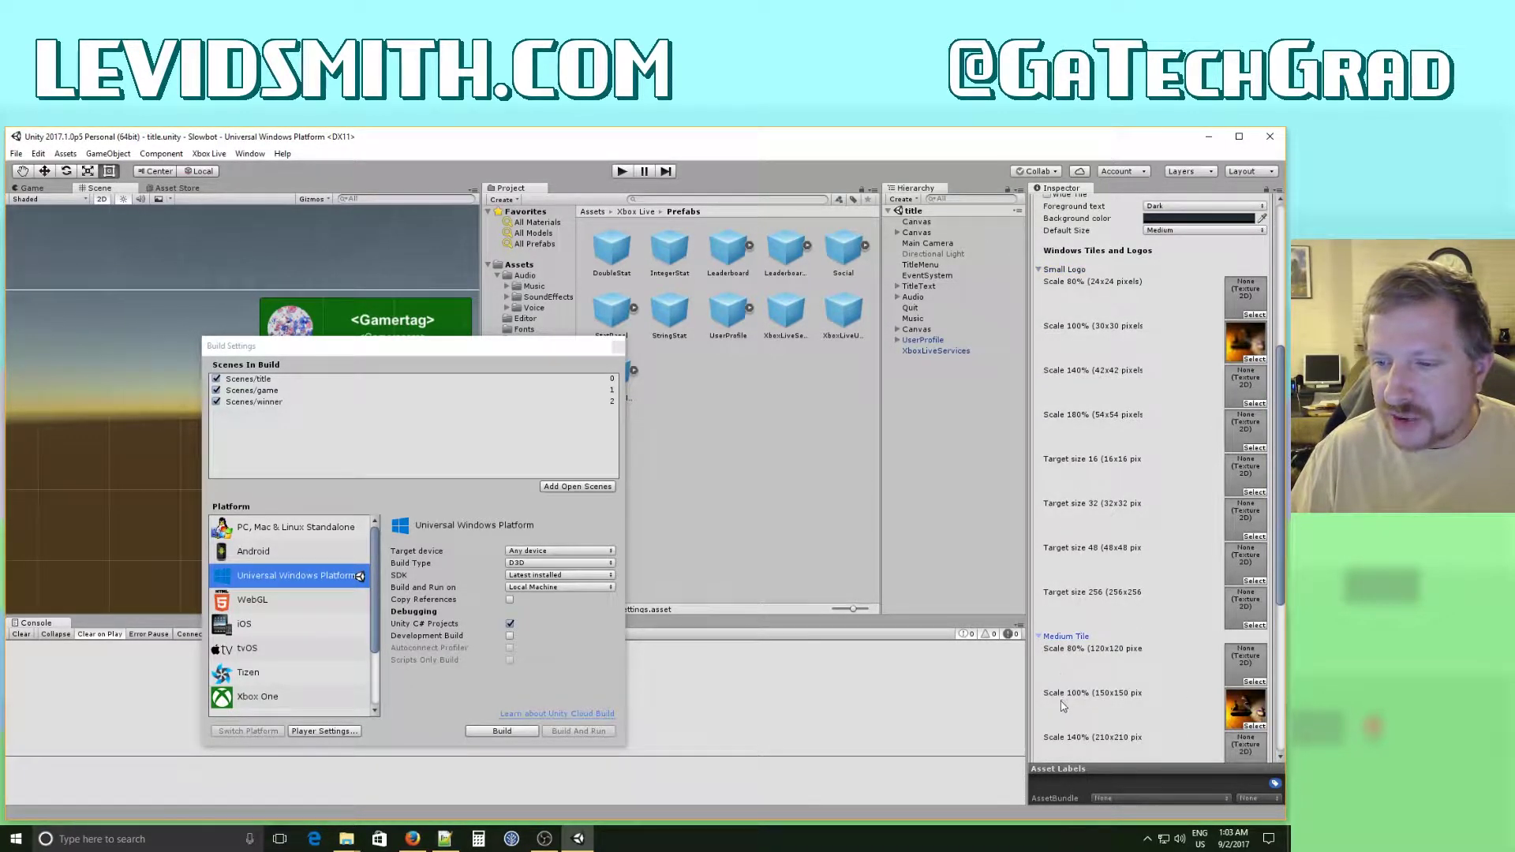
scroll(1042, 645, down, 5)
click(1038, 625)
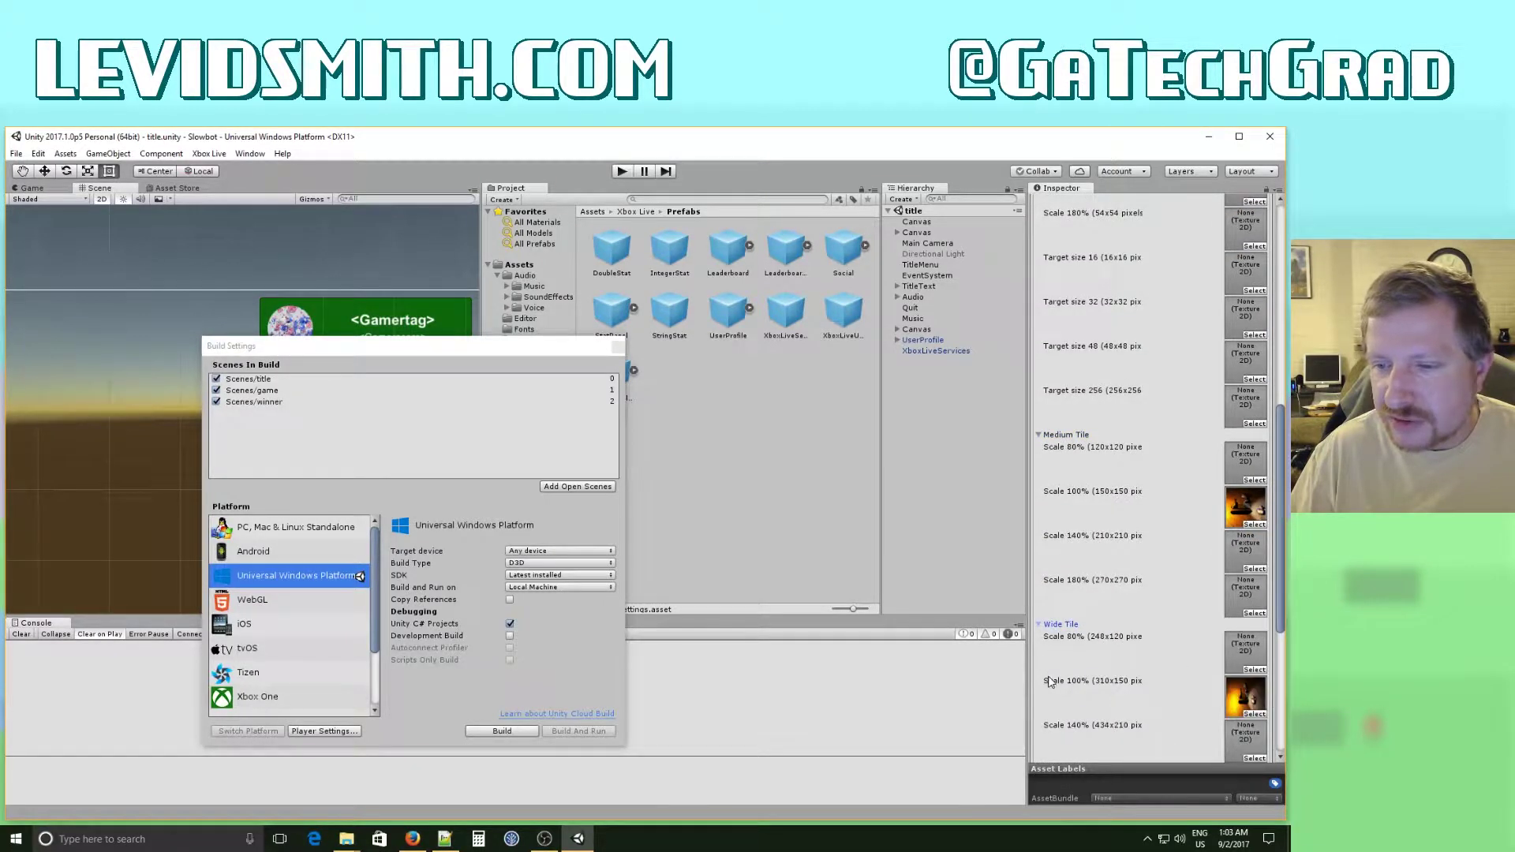
scroll(1050, 680, down, 4)
click(1038, 653)
scroll(1053, 683, down, 5)
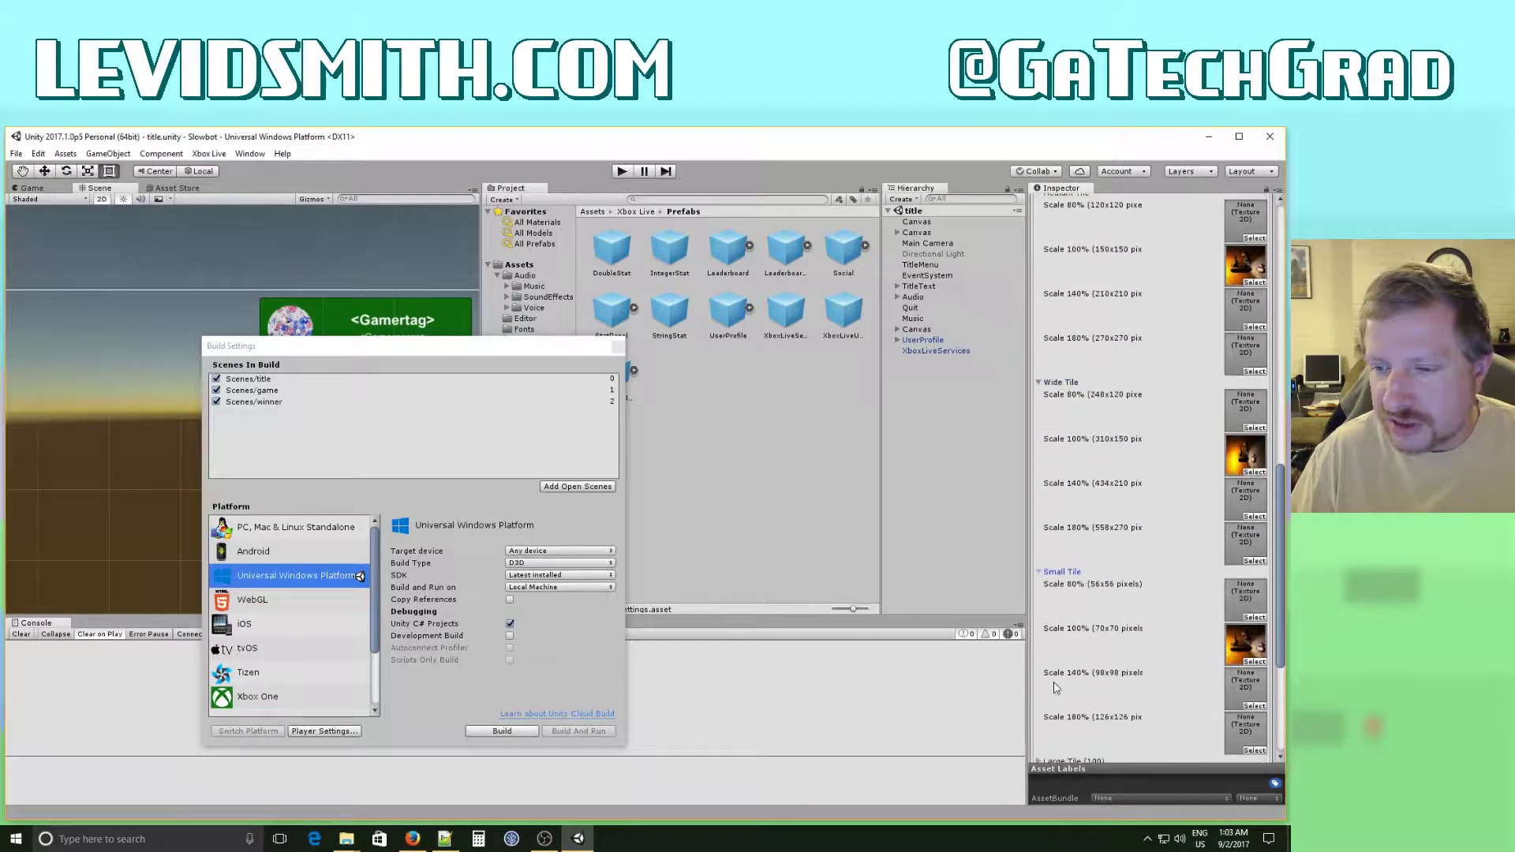
click(1039, 640)
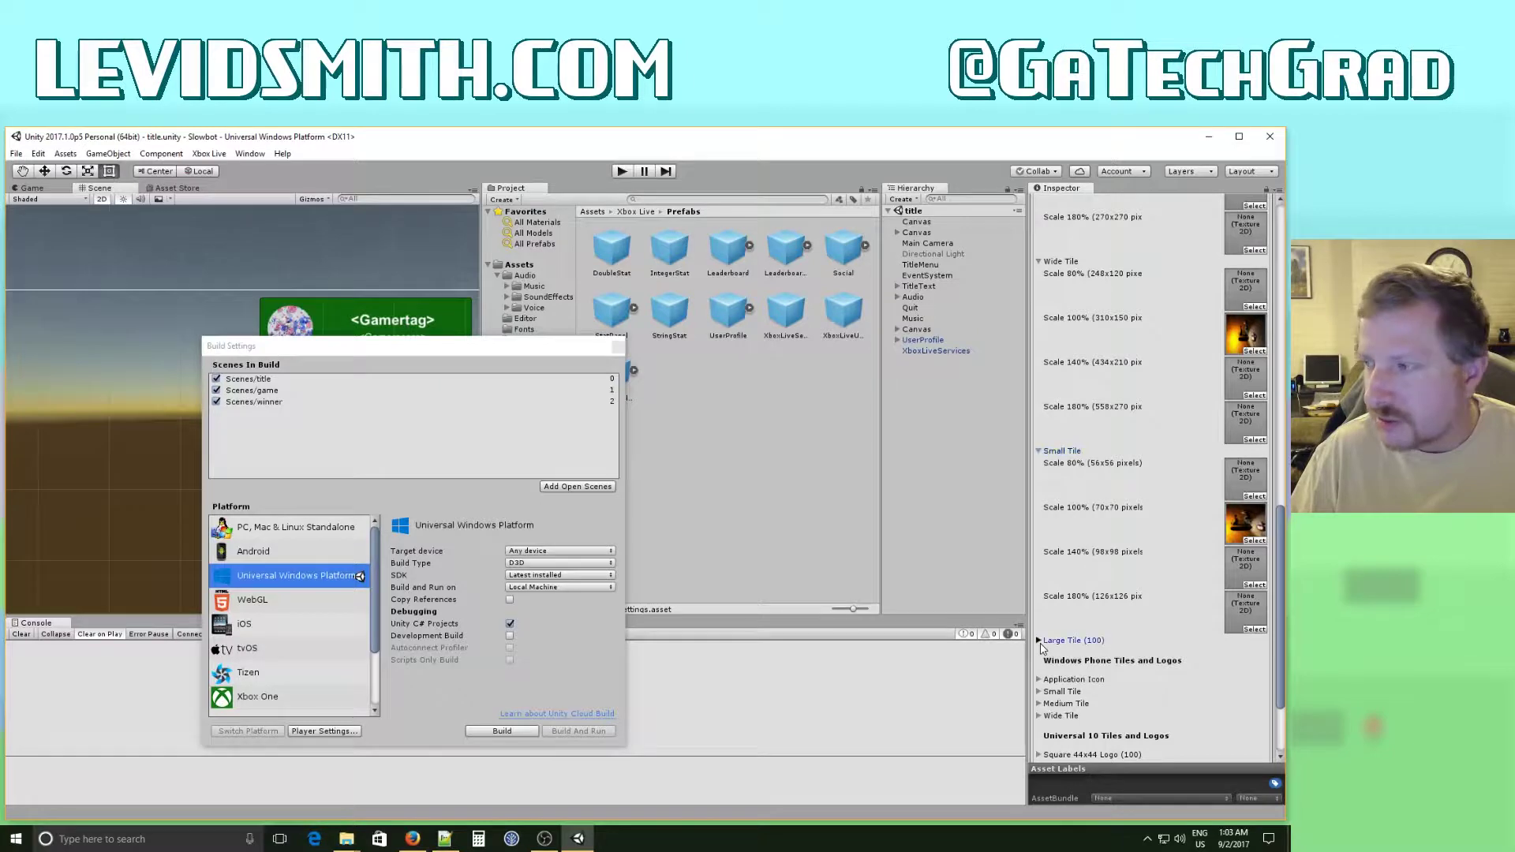
scroll(1057, 667, down, 4)
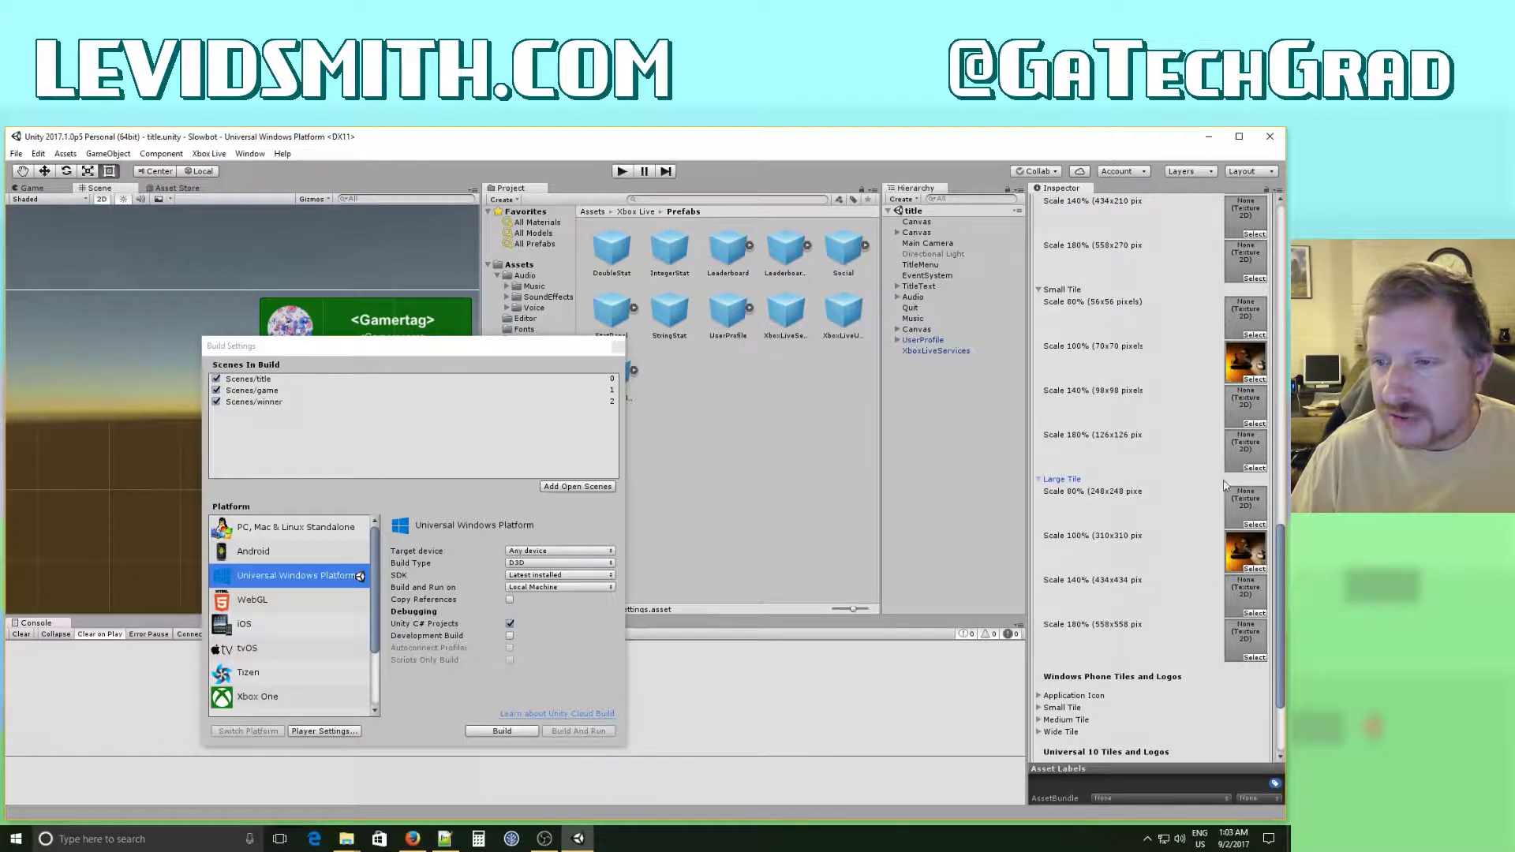
Start the Universal Windows Platform build to bring up the SlowbotUWP output folder picker.
scroll(1181, 356, up, 9)
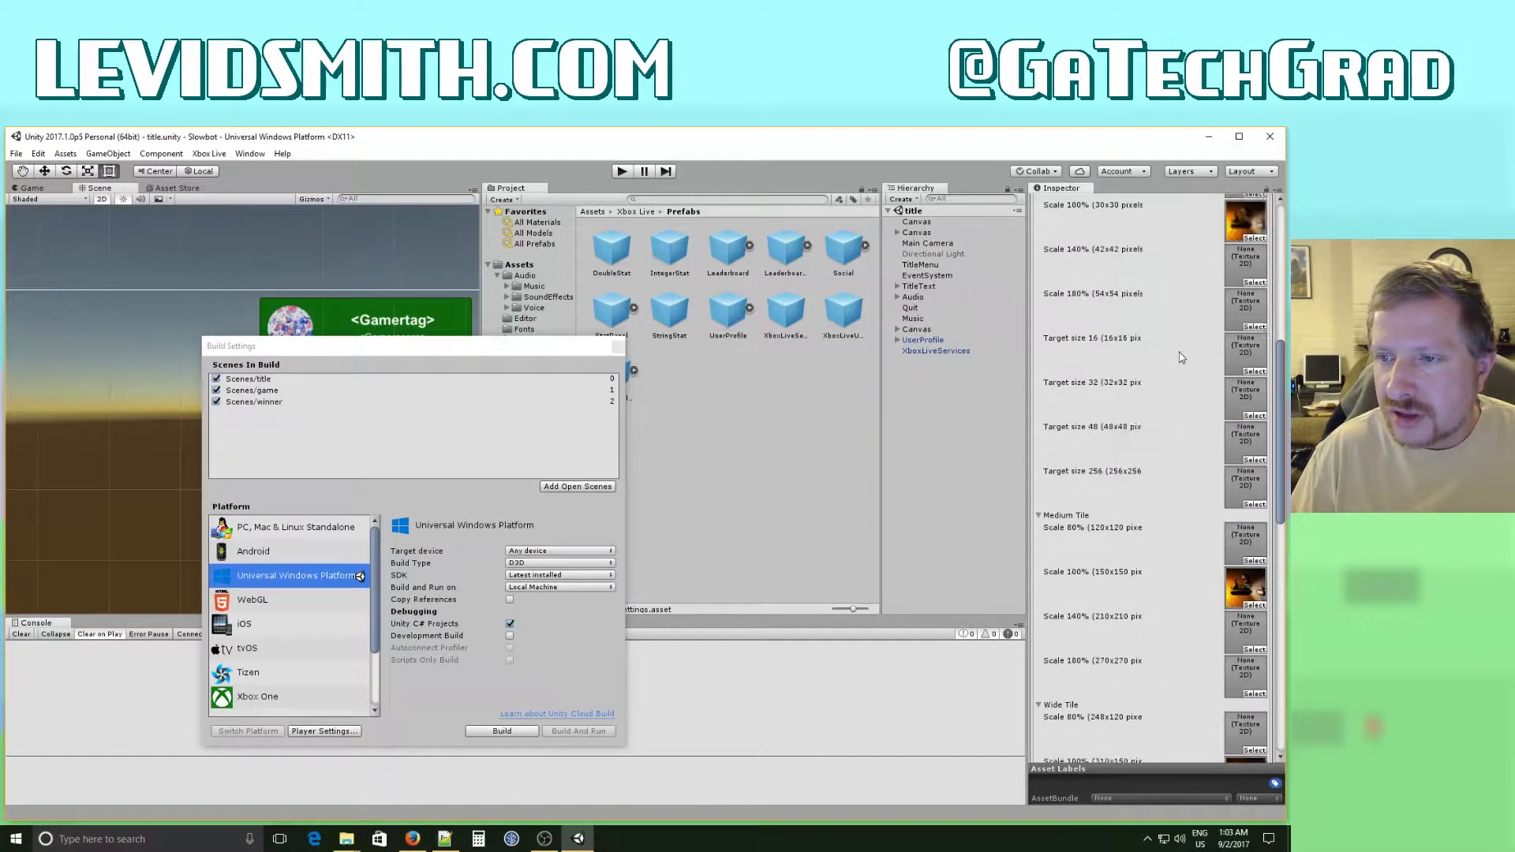
scroll(1182, 357, up, 11)
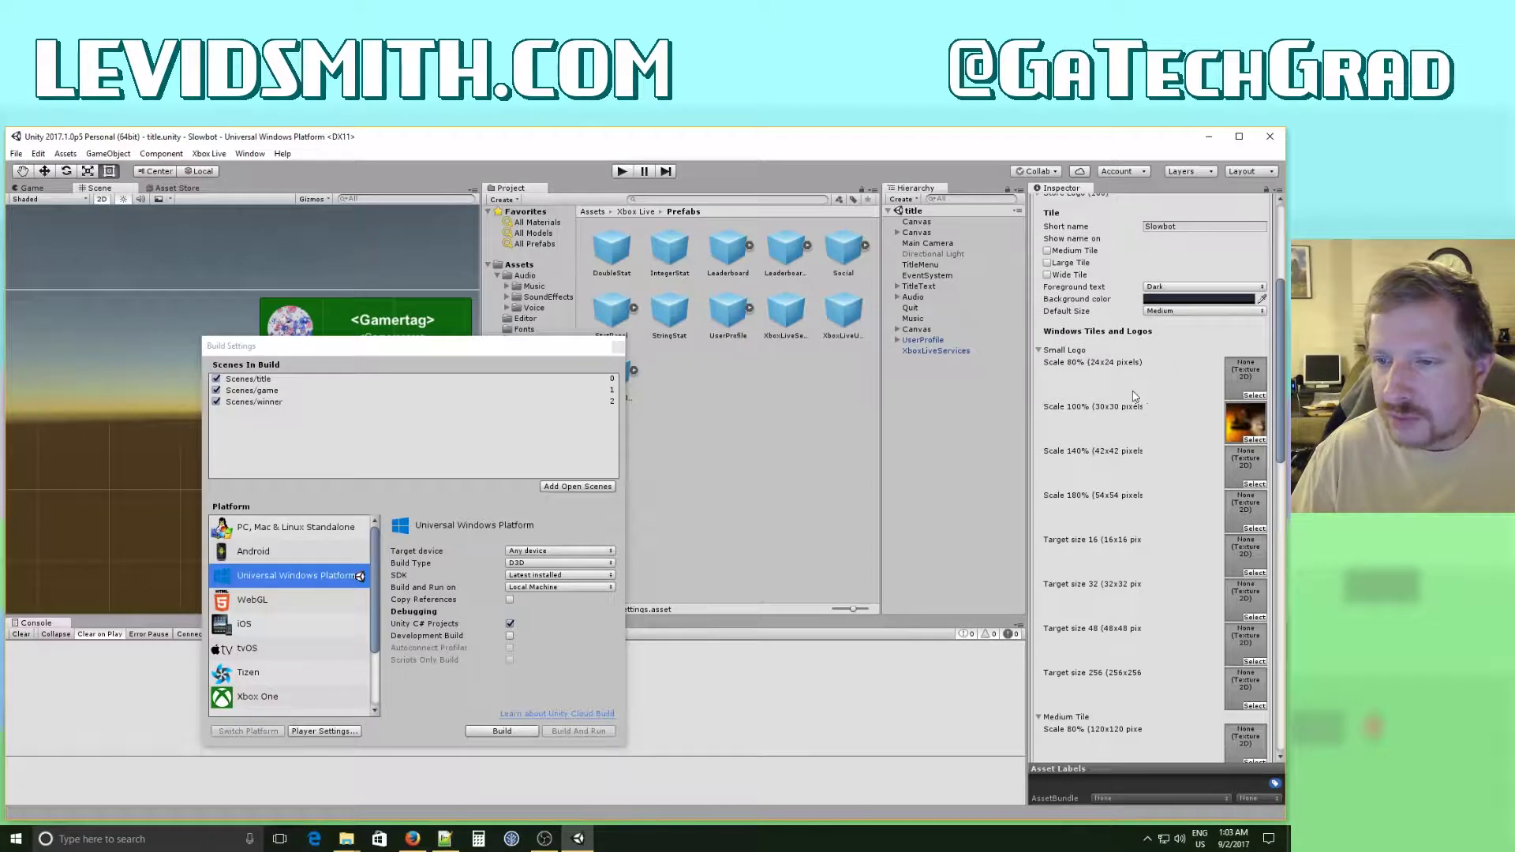
scroll(1152, 424, up, 3)
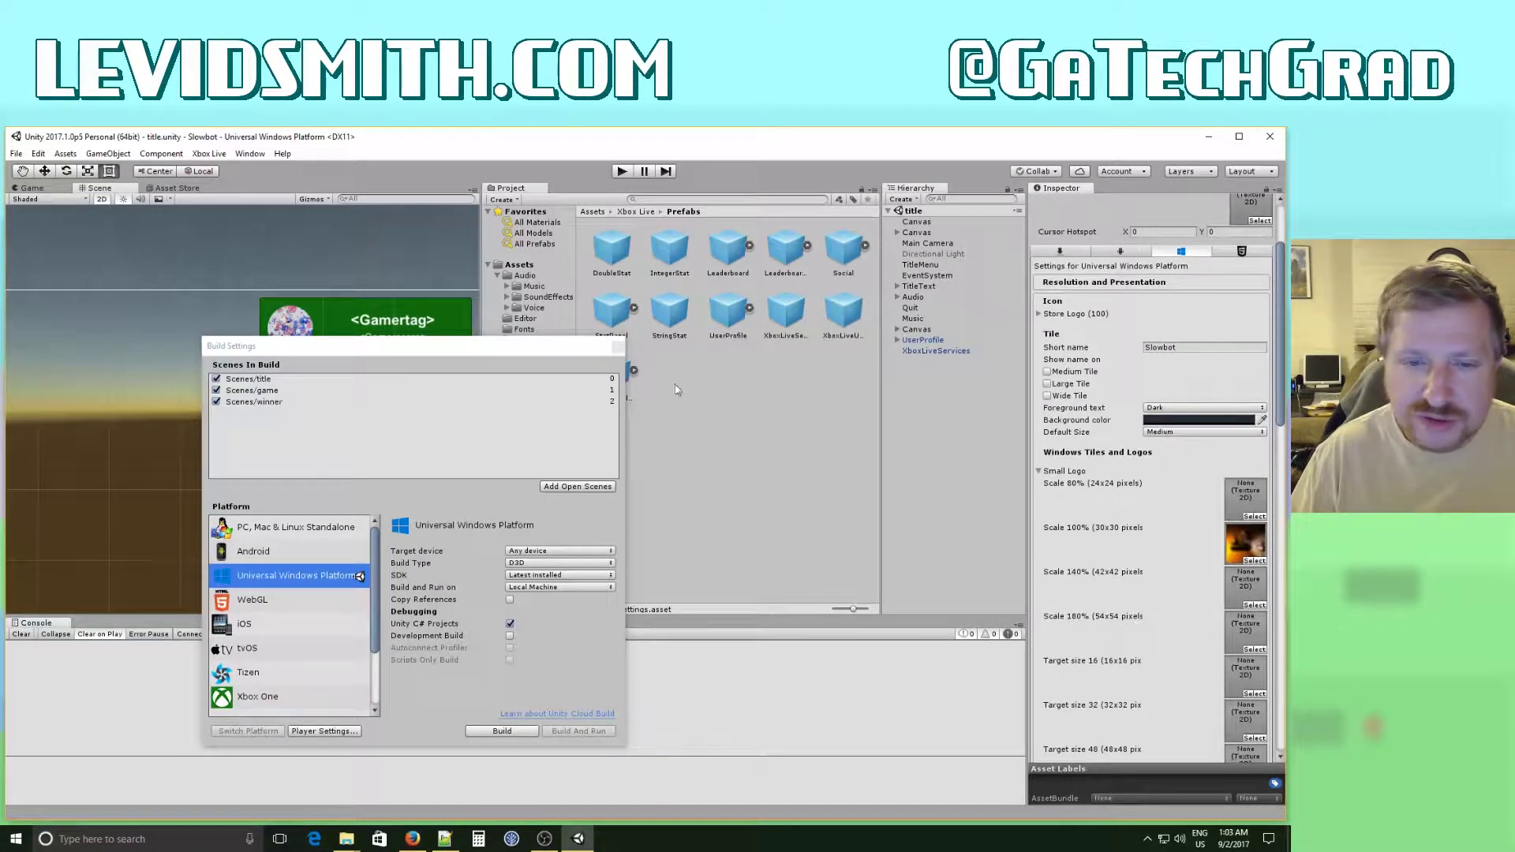
click(498, 733)
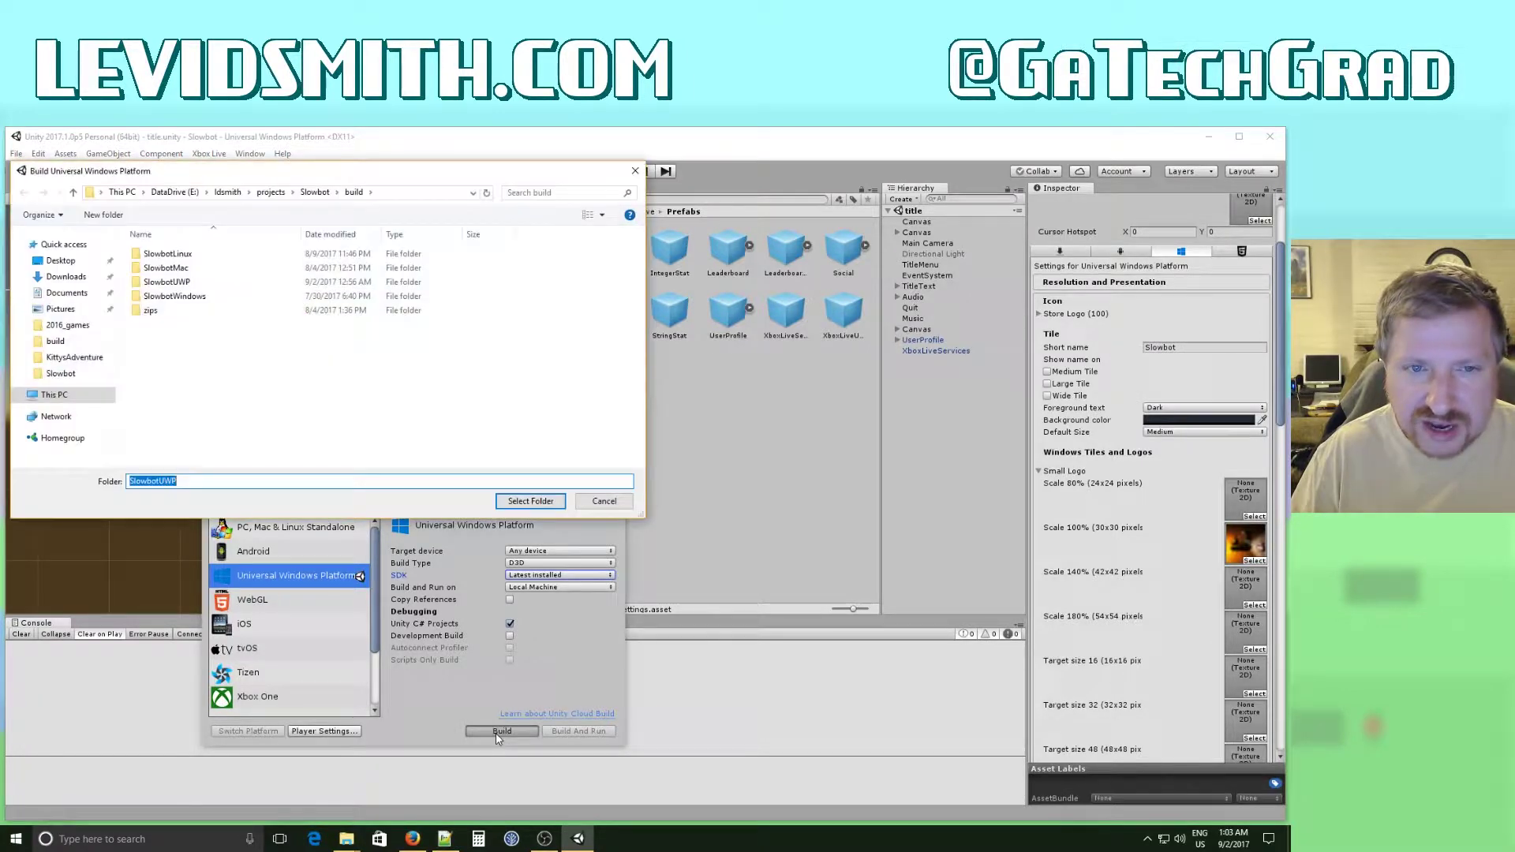
Cancel the build, close Build Settings, and play-test Slowbot in a maximized Game view before stopping.
click(530, 501)
click(627, 345)
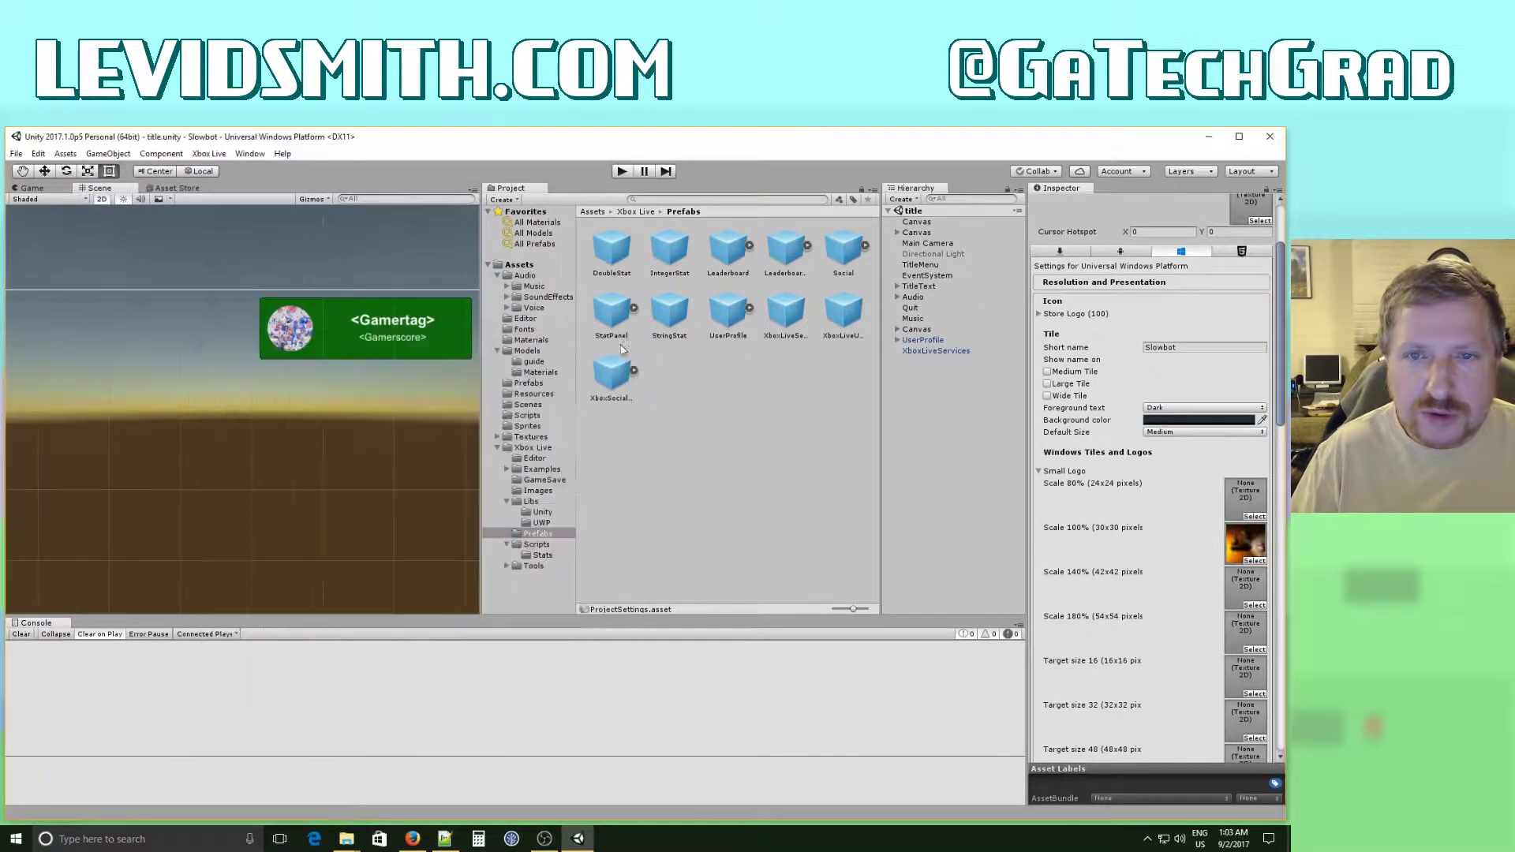
click(623, 171)
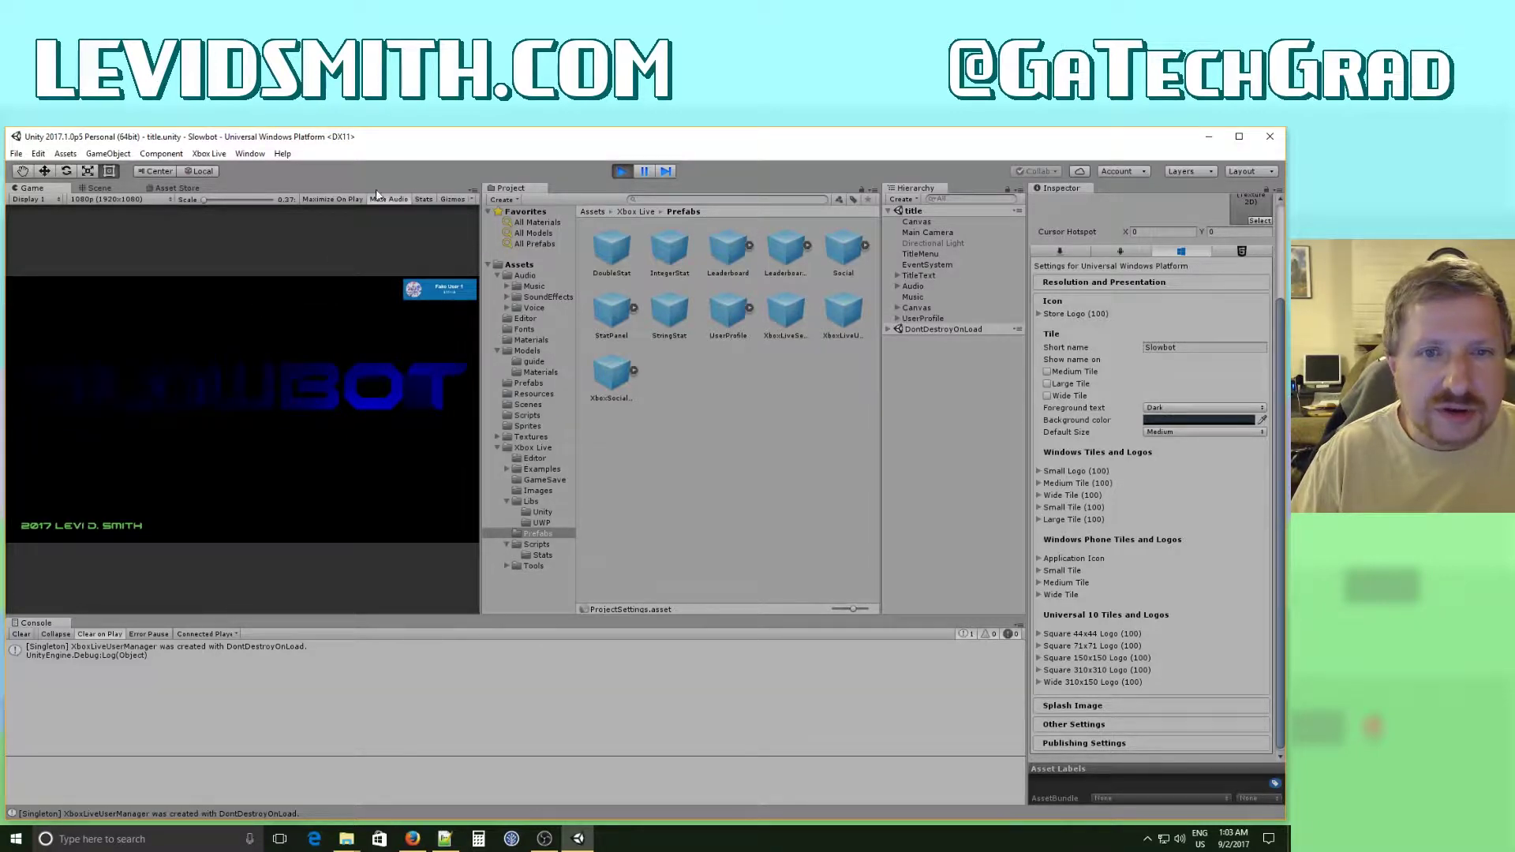
click(477, 196)
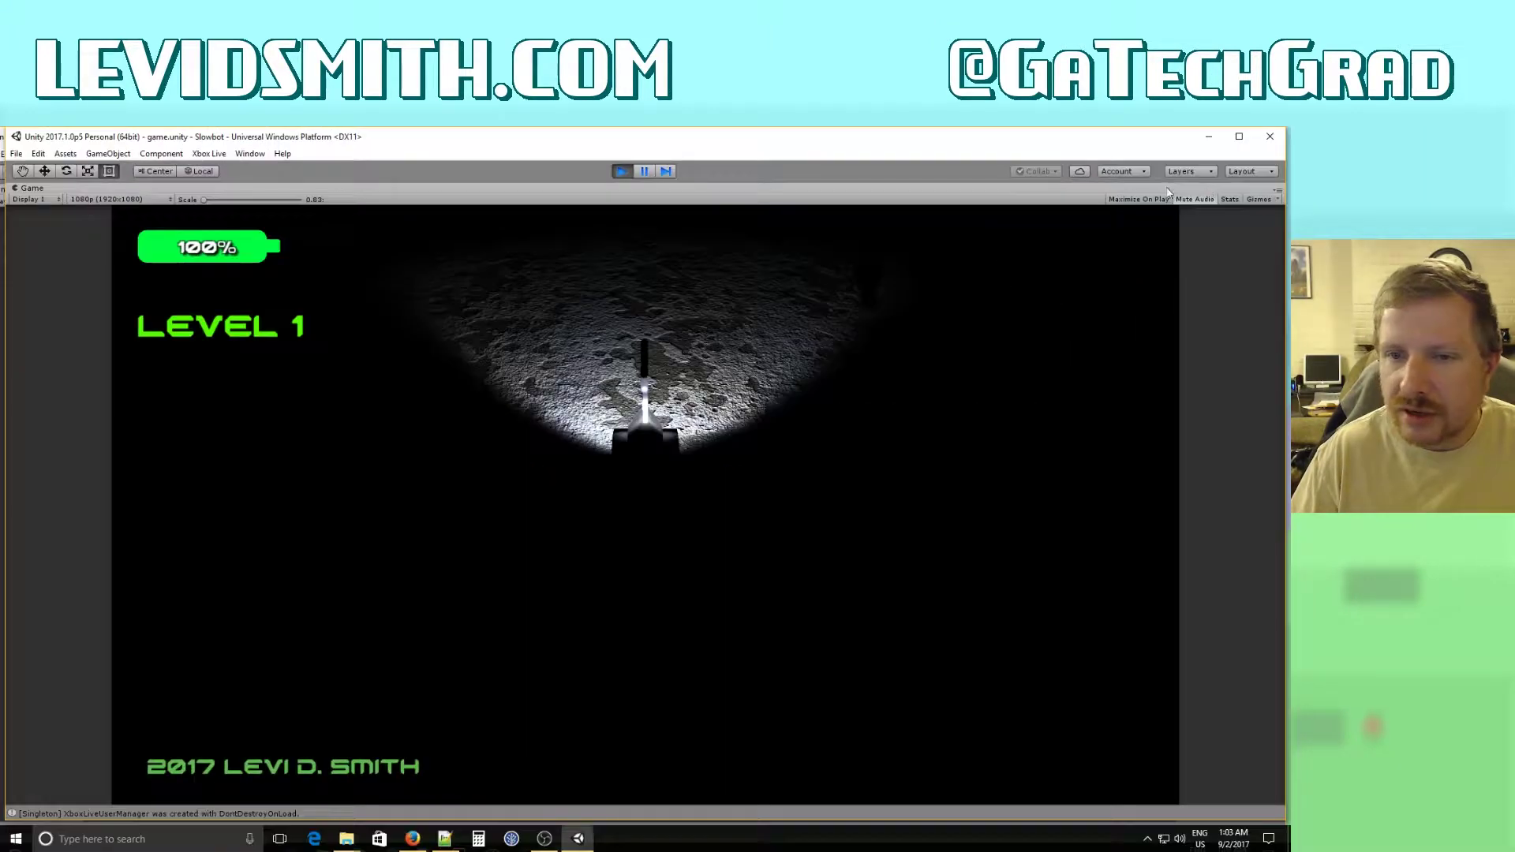
click(621, 171)
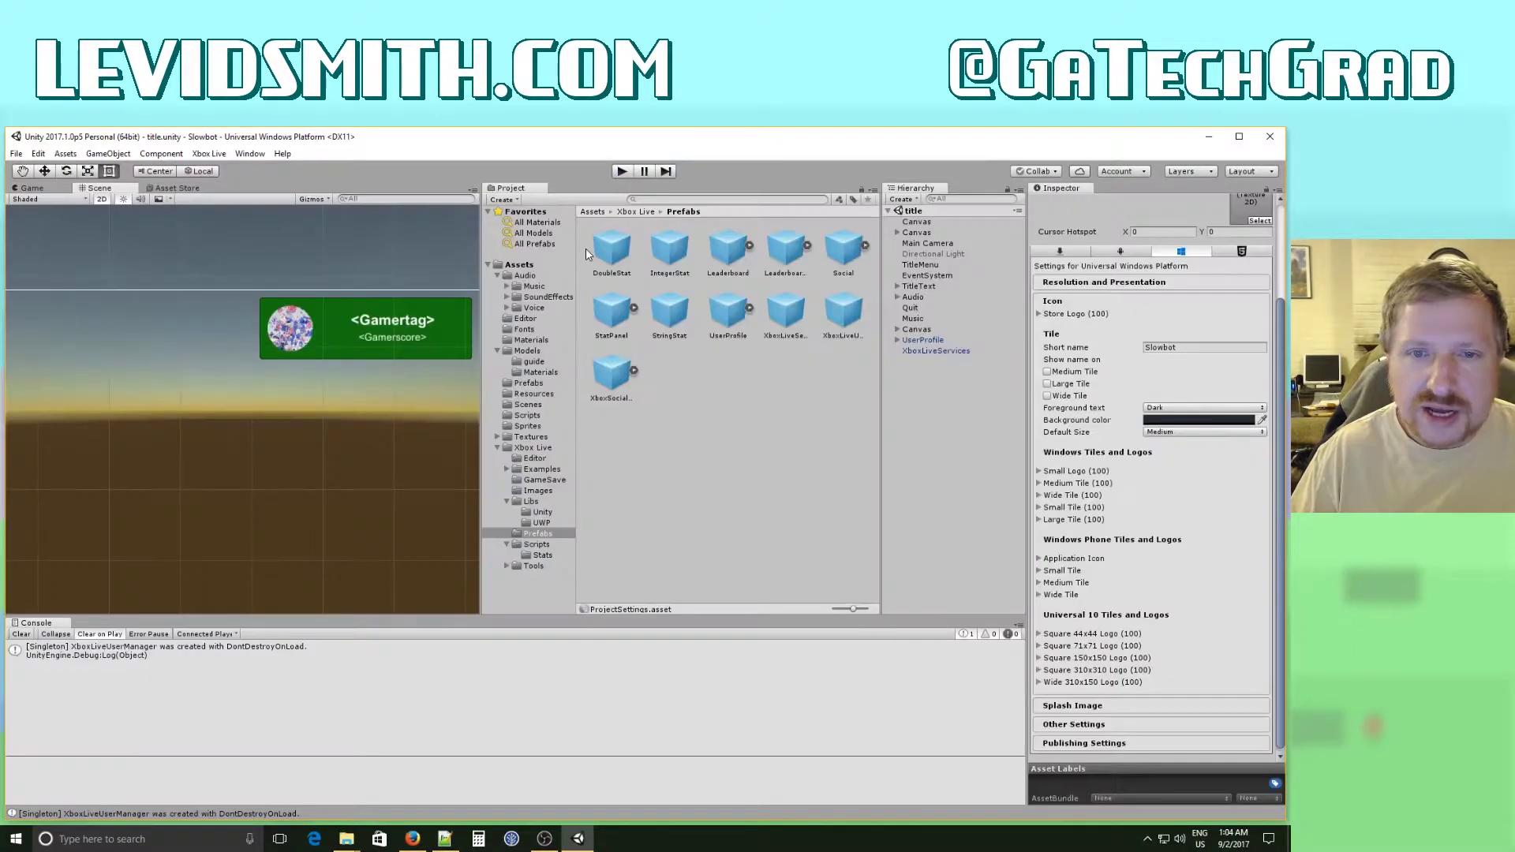
Open the Xbox Live Configuration window and mark sandbox NPCURD.58 and its enabled Developer Mode.
click(218, 156)
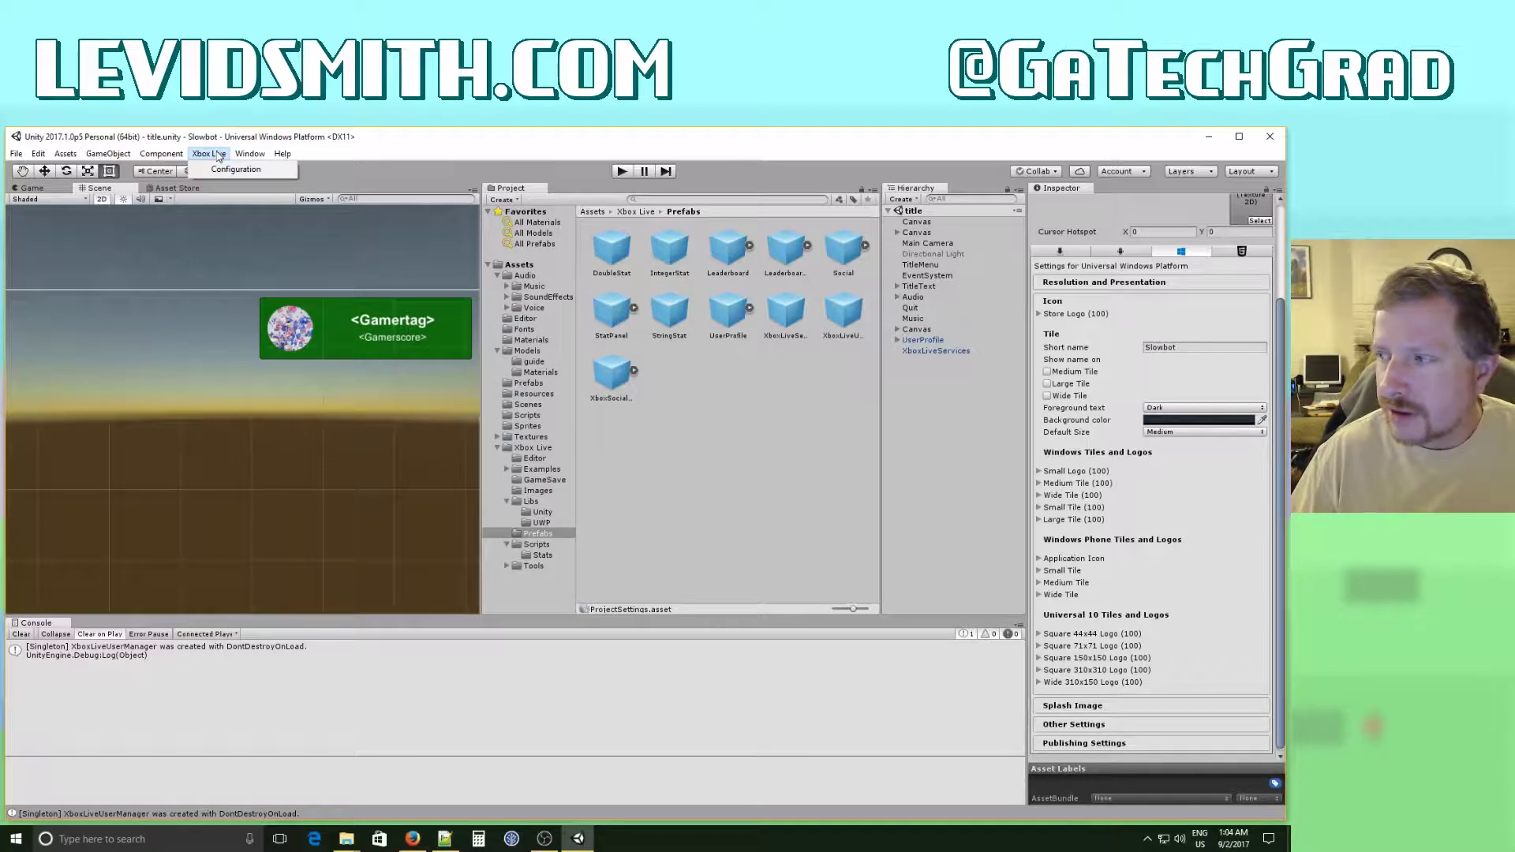
click(297, 255)
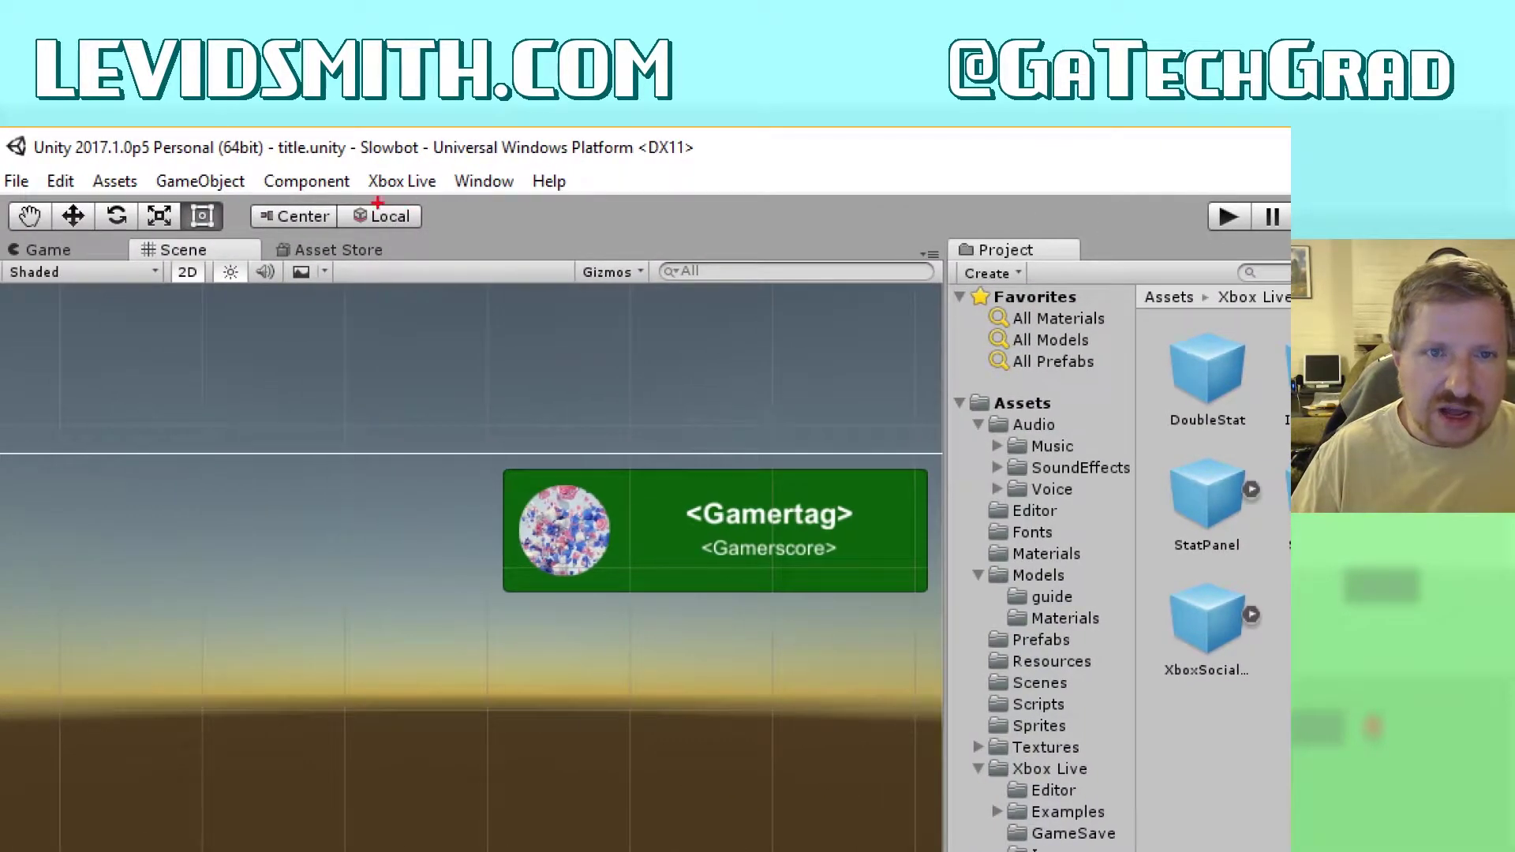
drag(360, 198, 494, 198)
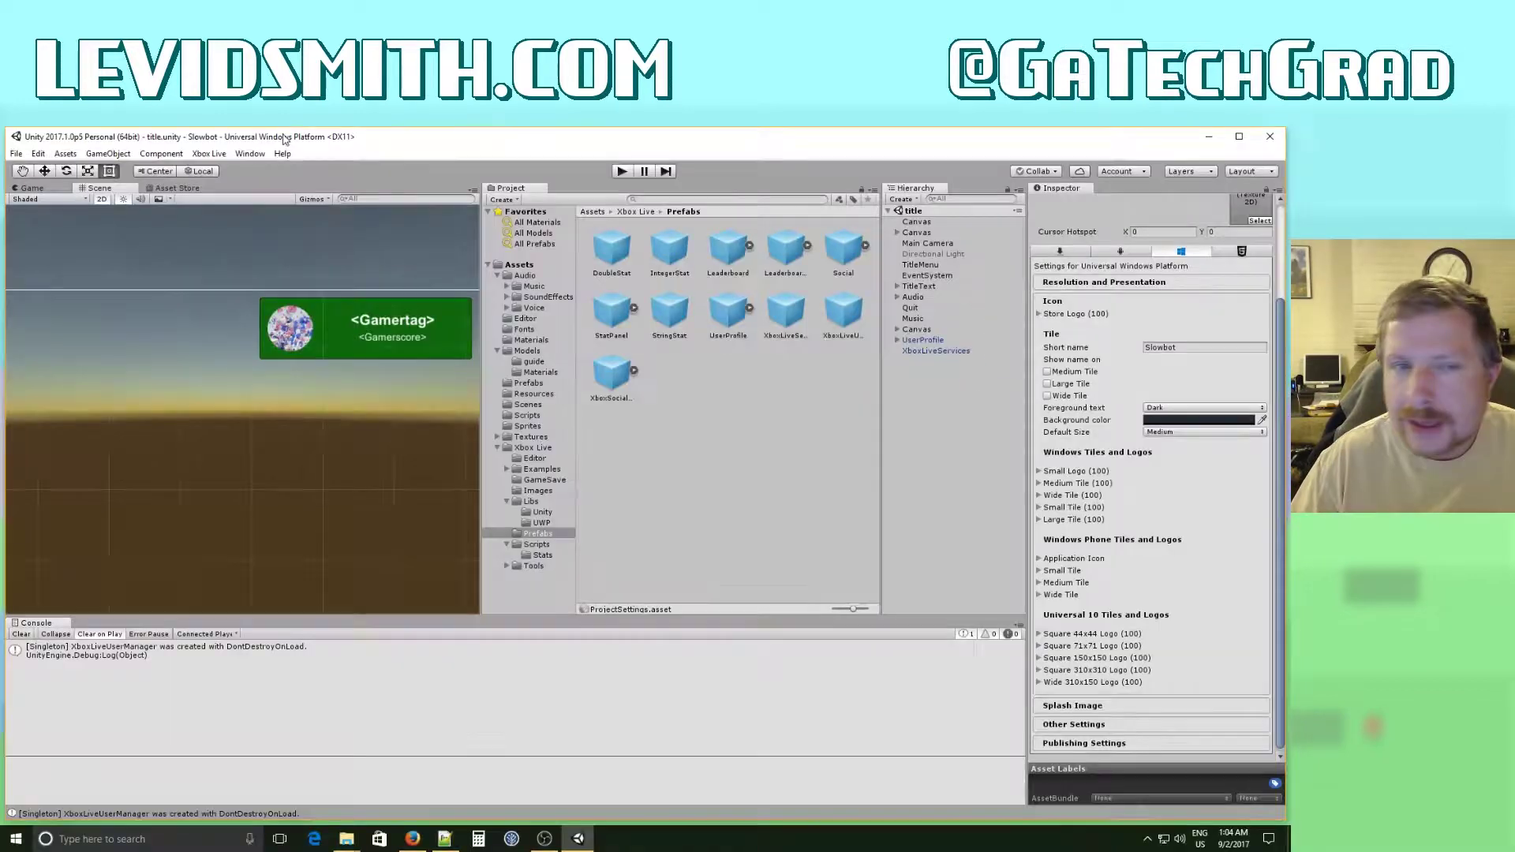
click(209, 153)
click(237, 168)
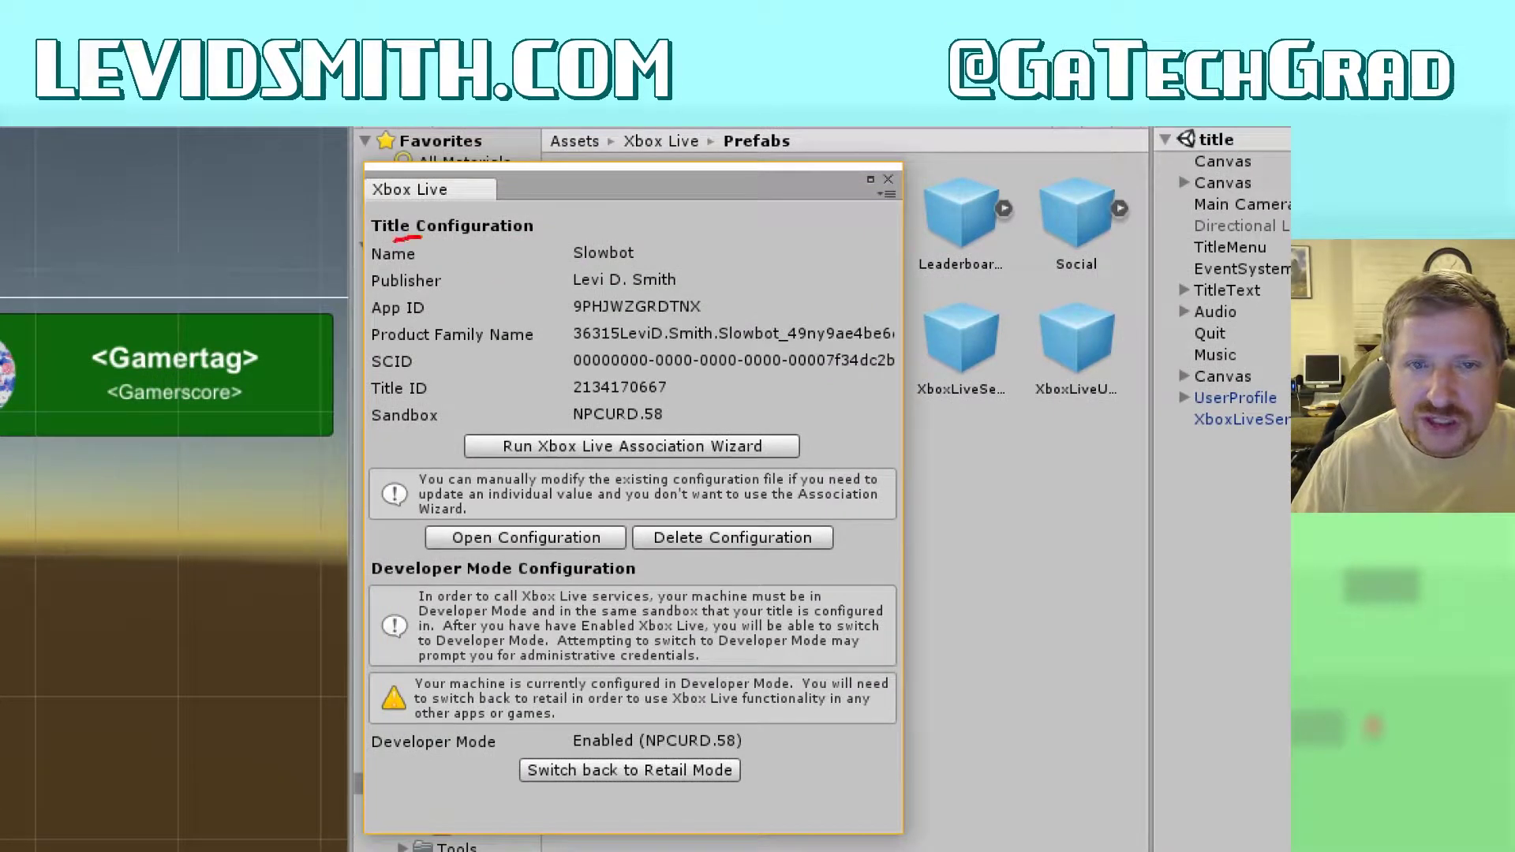
mouse_move(395, 239)
mouse_down()
mouse_move(744, 304)
mouse_move(670, 433)
mouse_move(406, 312)
mouse_move(609, 226)
mouse_up()
mouse_move(546, 407)
mouse_down()
mouse_move(703, 415)
mouse_move(551, 428)
mouse_move(509, 413)
mouse_move(634, 390)
mouse_up()
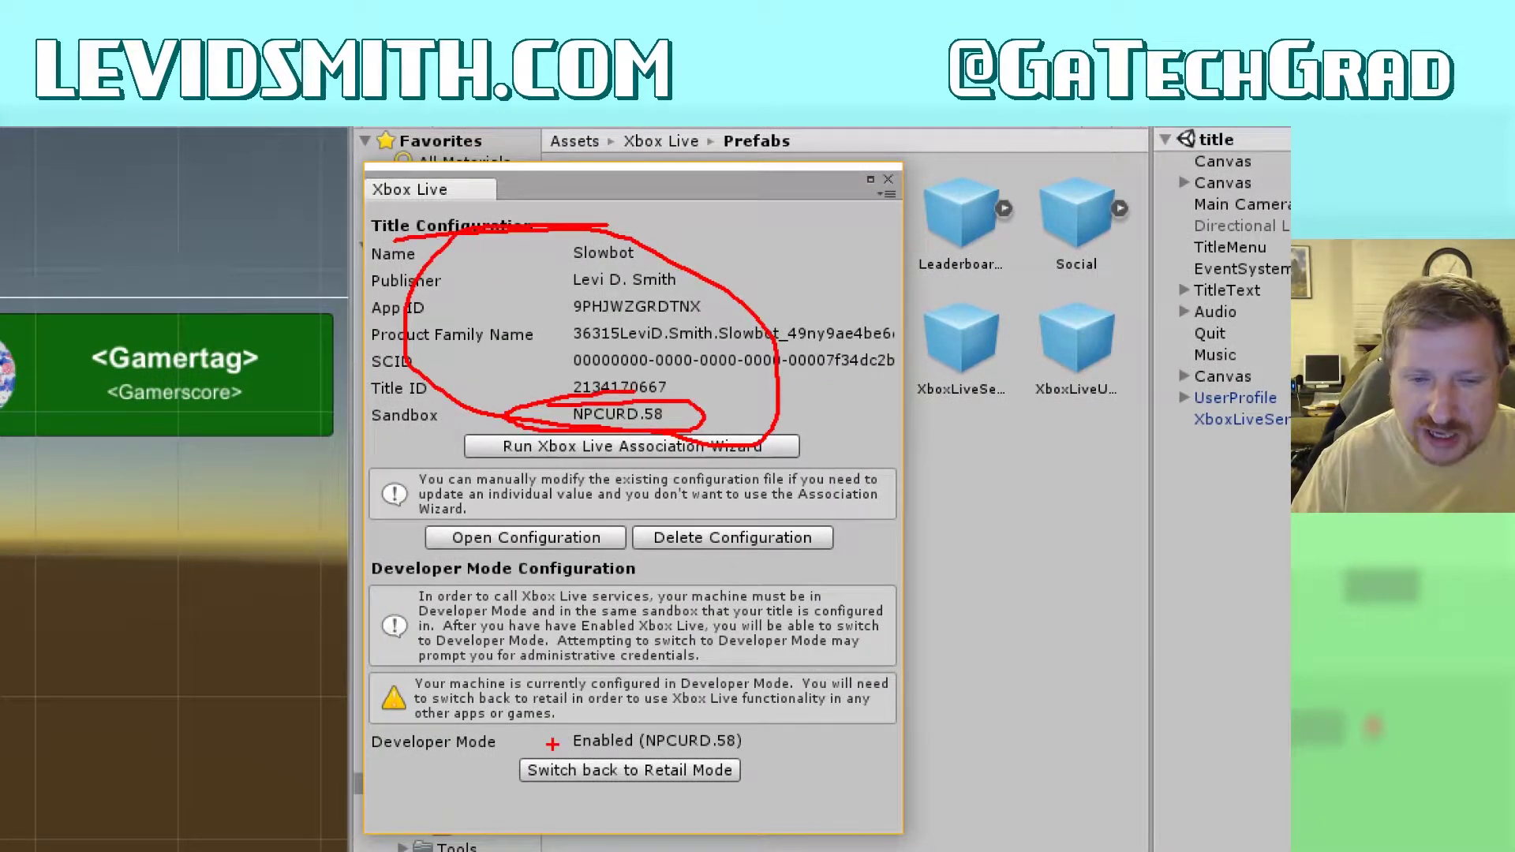
mouse_move(571, 734)
mouse_down()
mouse_move(797, 730)
mouse_move(594, 755)
mouse_move(614, 718)
mouse_up()
mouse_move(534, 781)
mouse_down()
mouse_move(876, 781)
mouse_move(473, 792)
mouse_up()
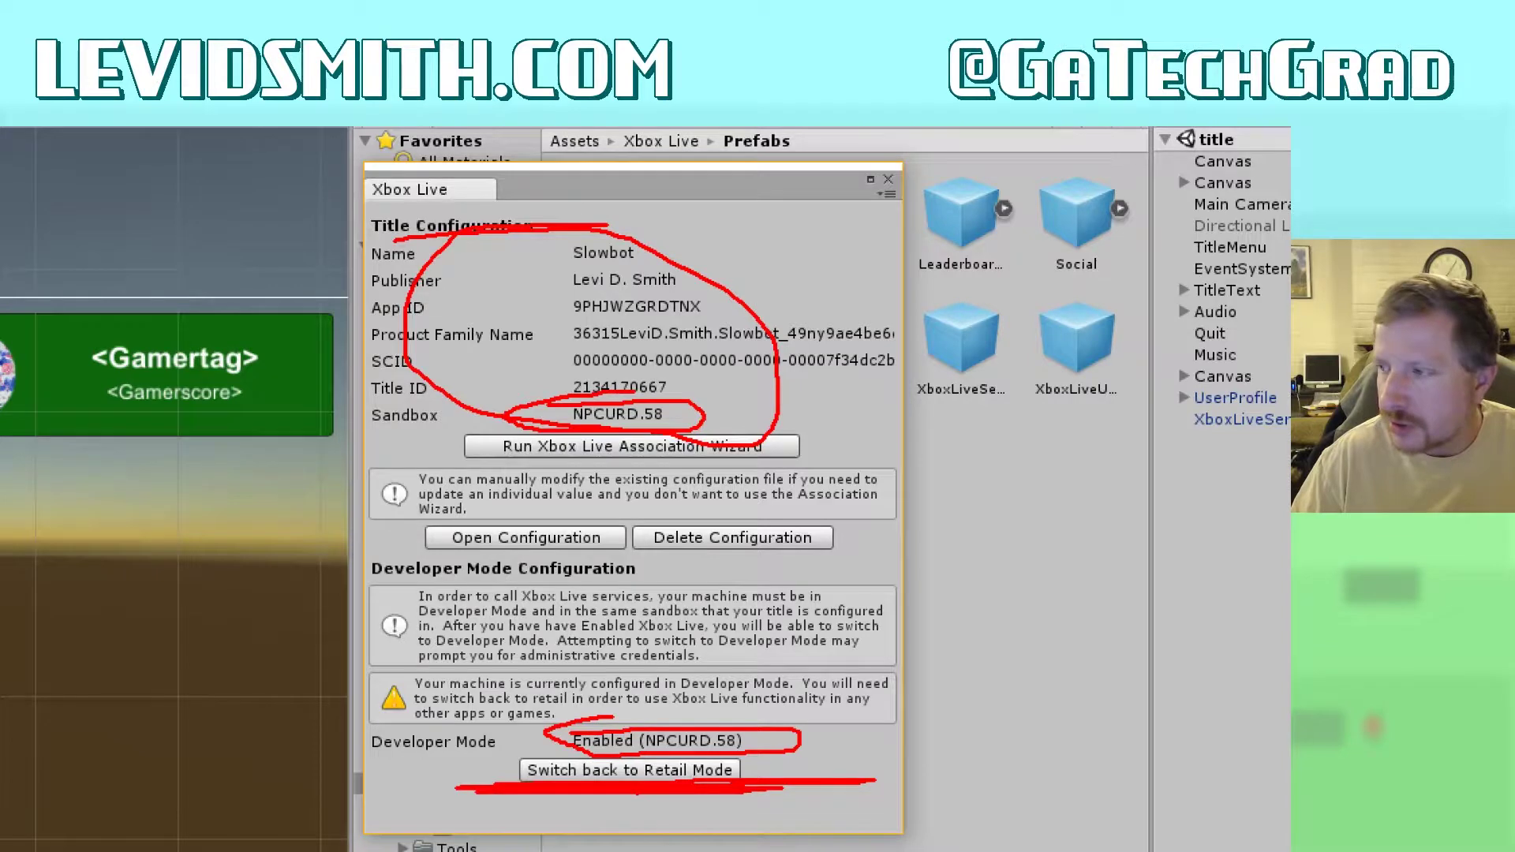
key(Escape)
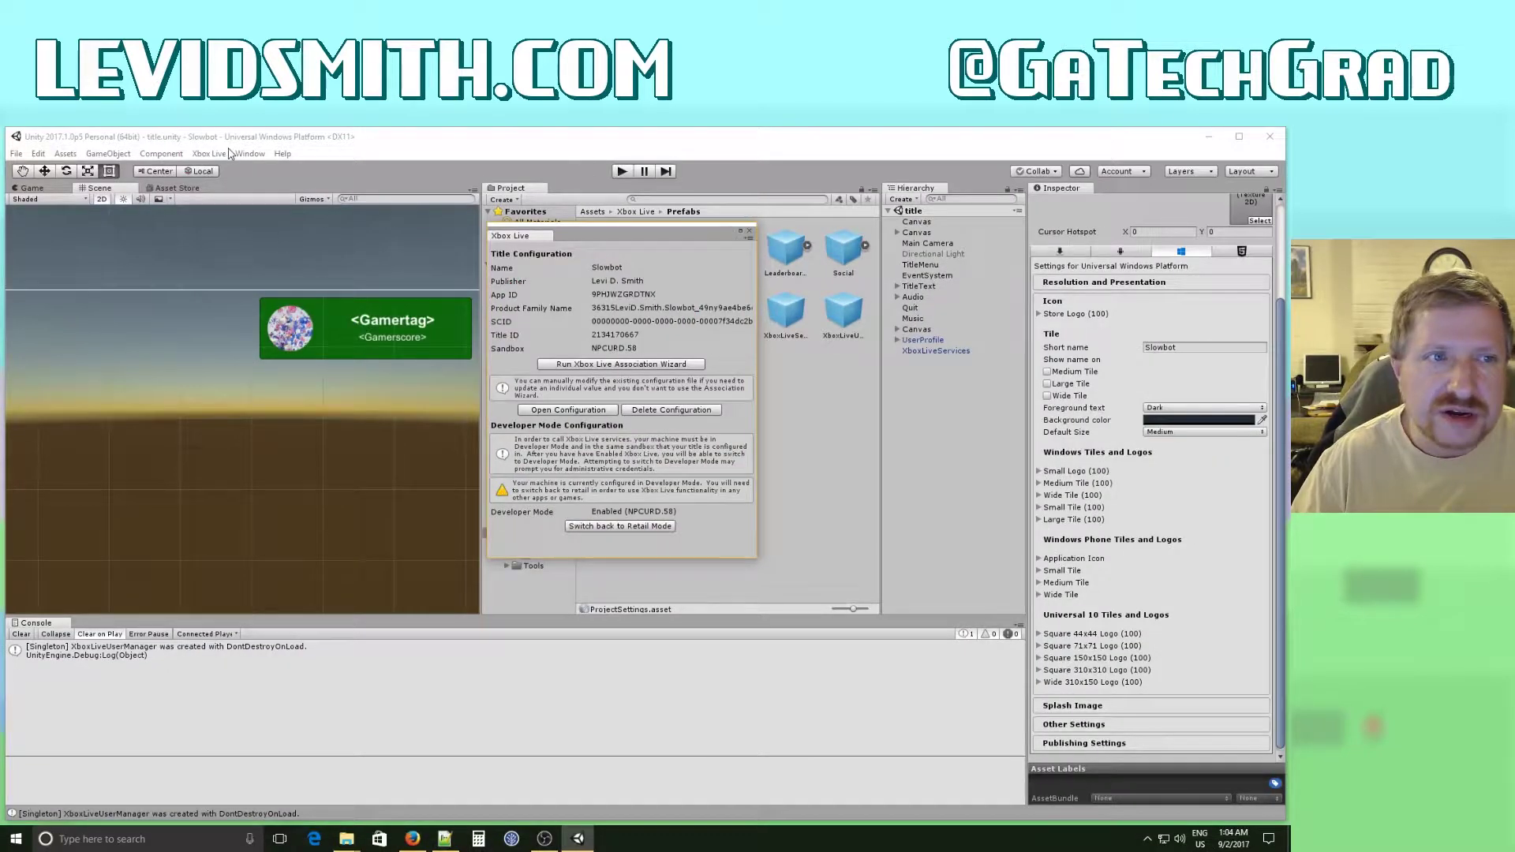
From Build Settings, start the Universal Windows Platform build with the SlowbotUWP folder as its output.
click(17, 153)
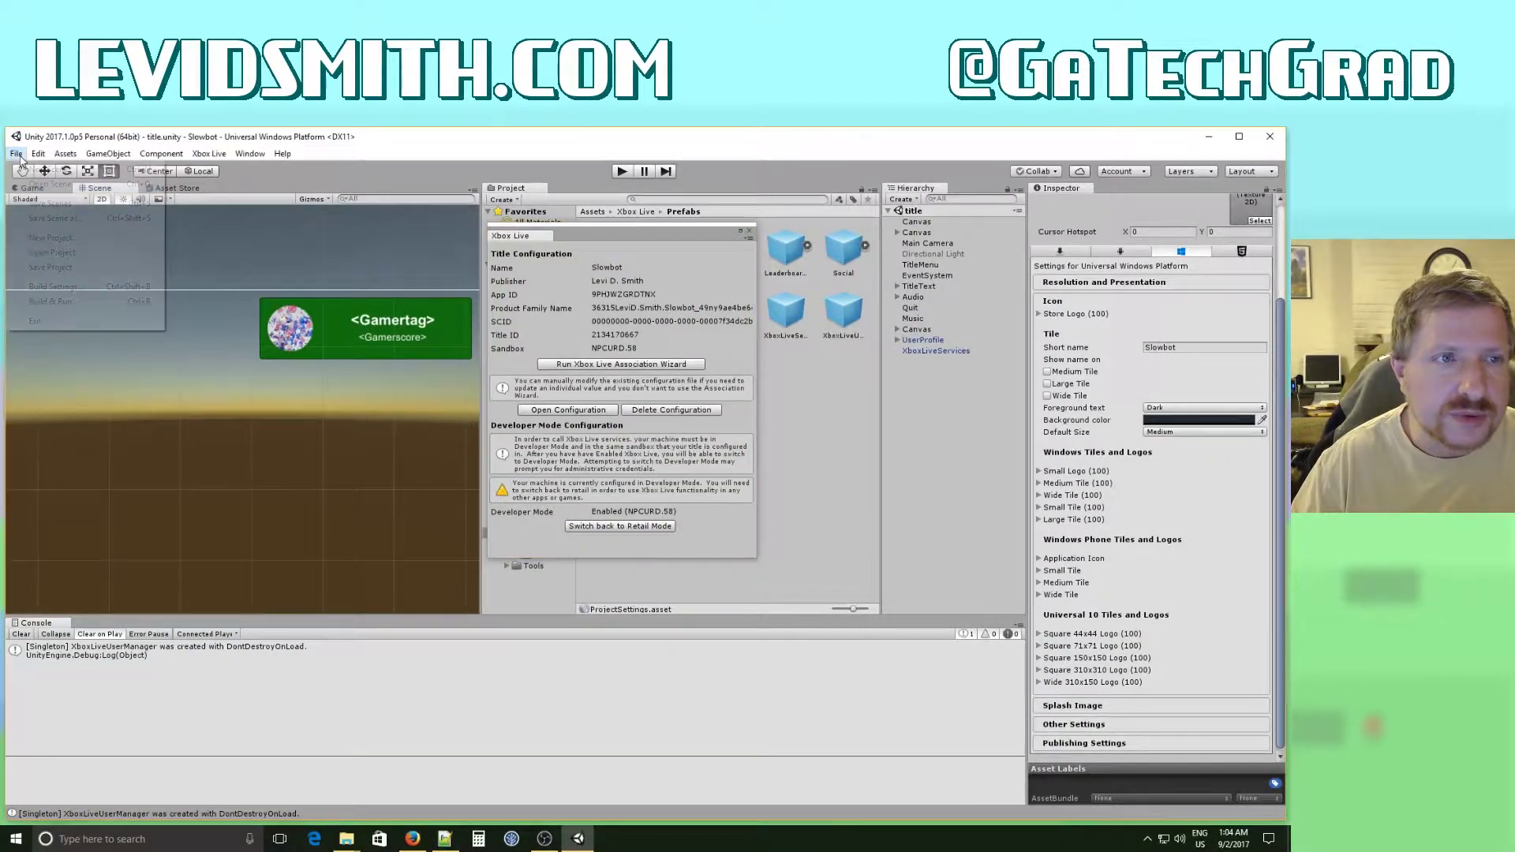
click(50, 288)
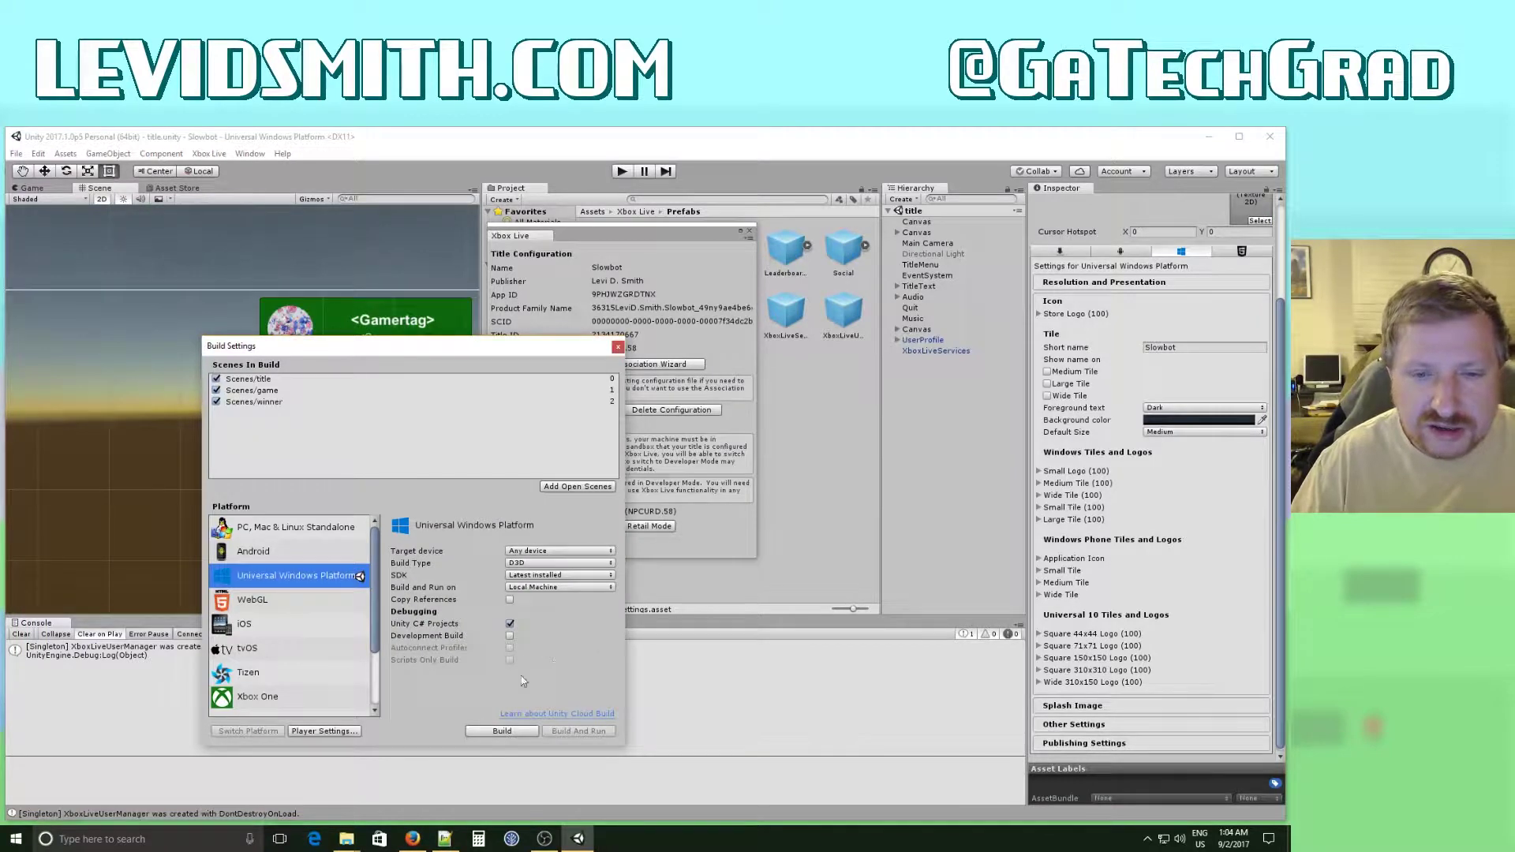
click(502, 730)
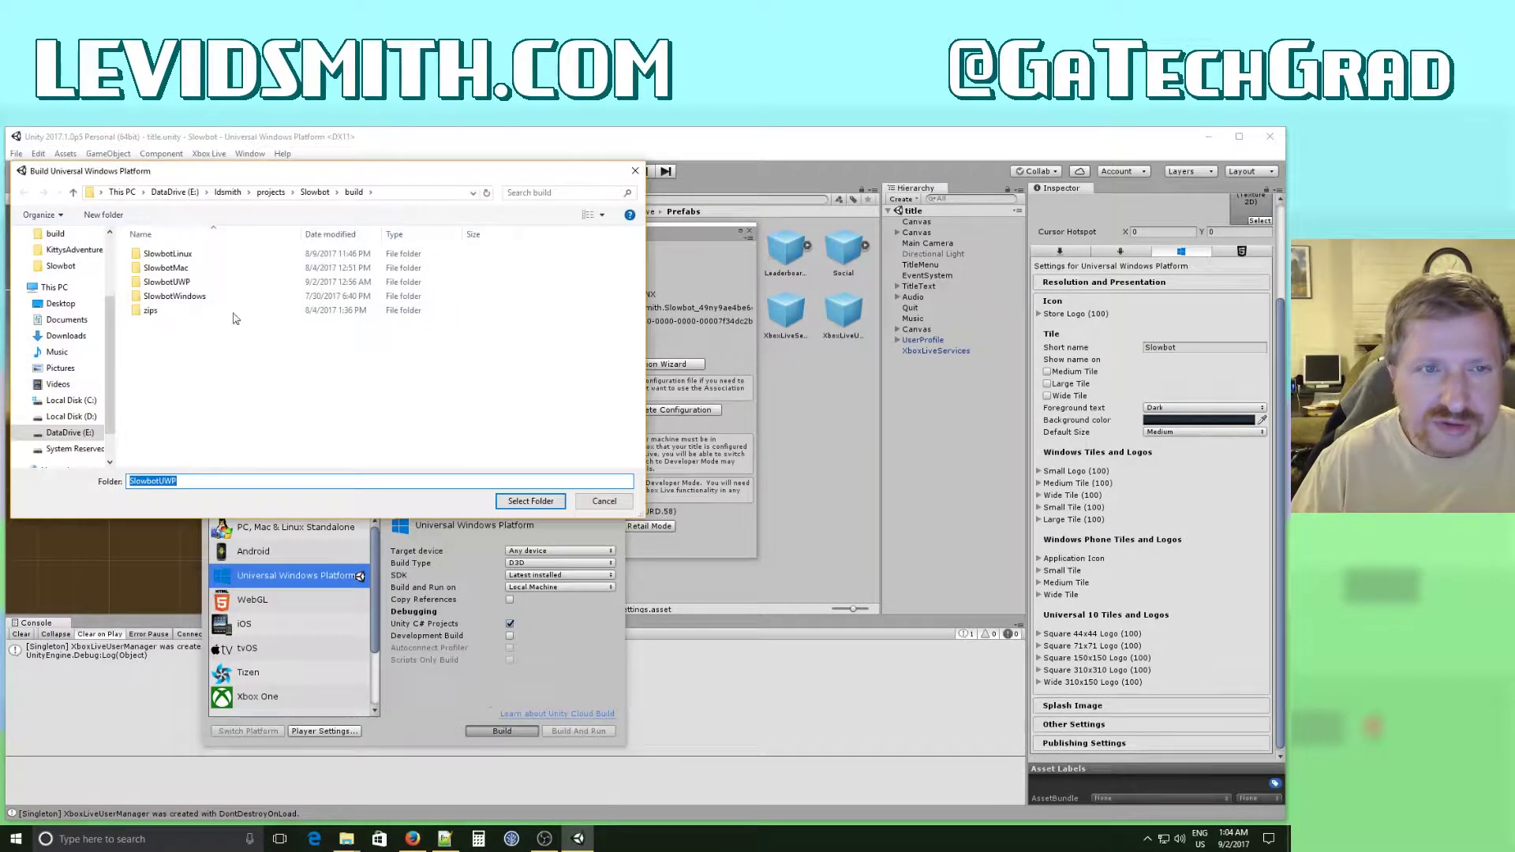
click(187, 287)
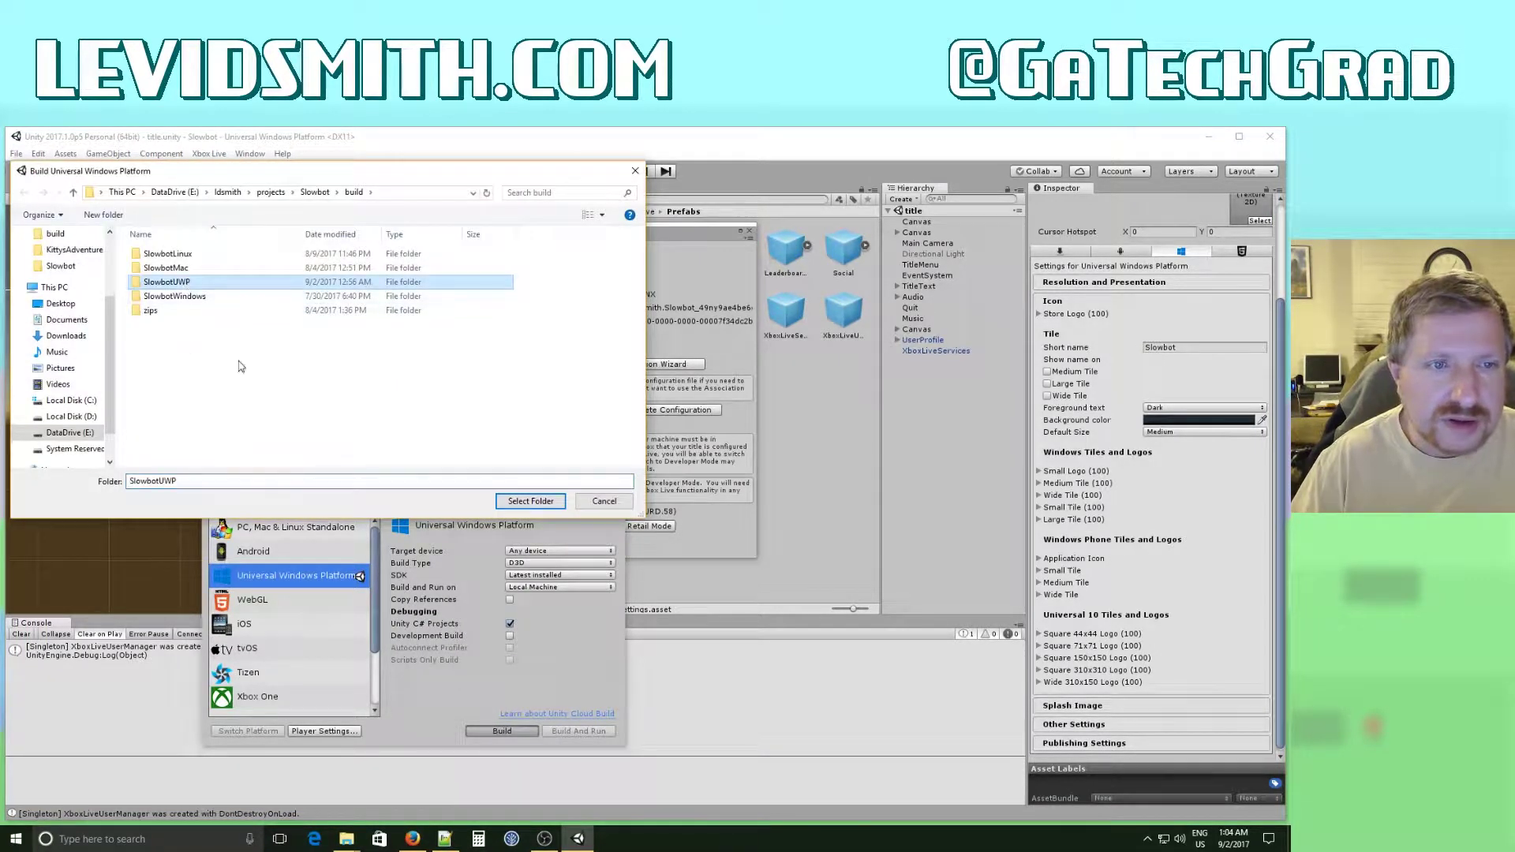
double_click(169, 285)
click(123, 217)
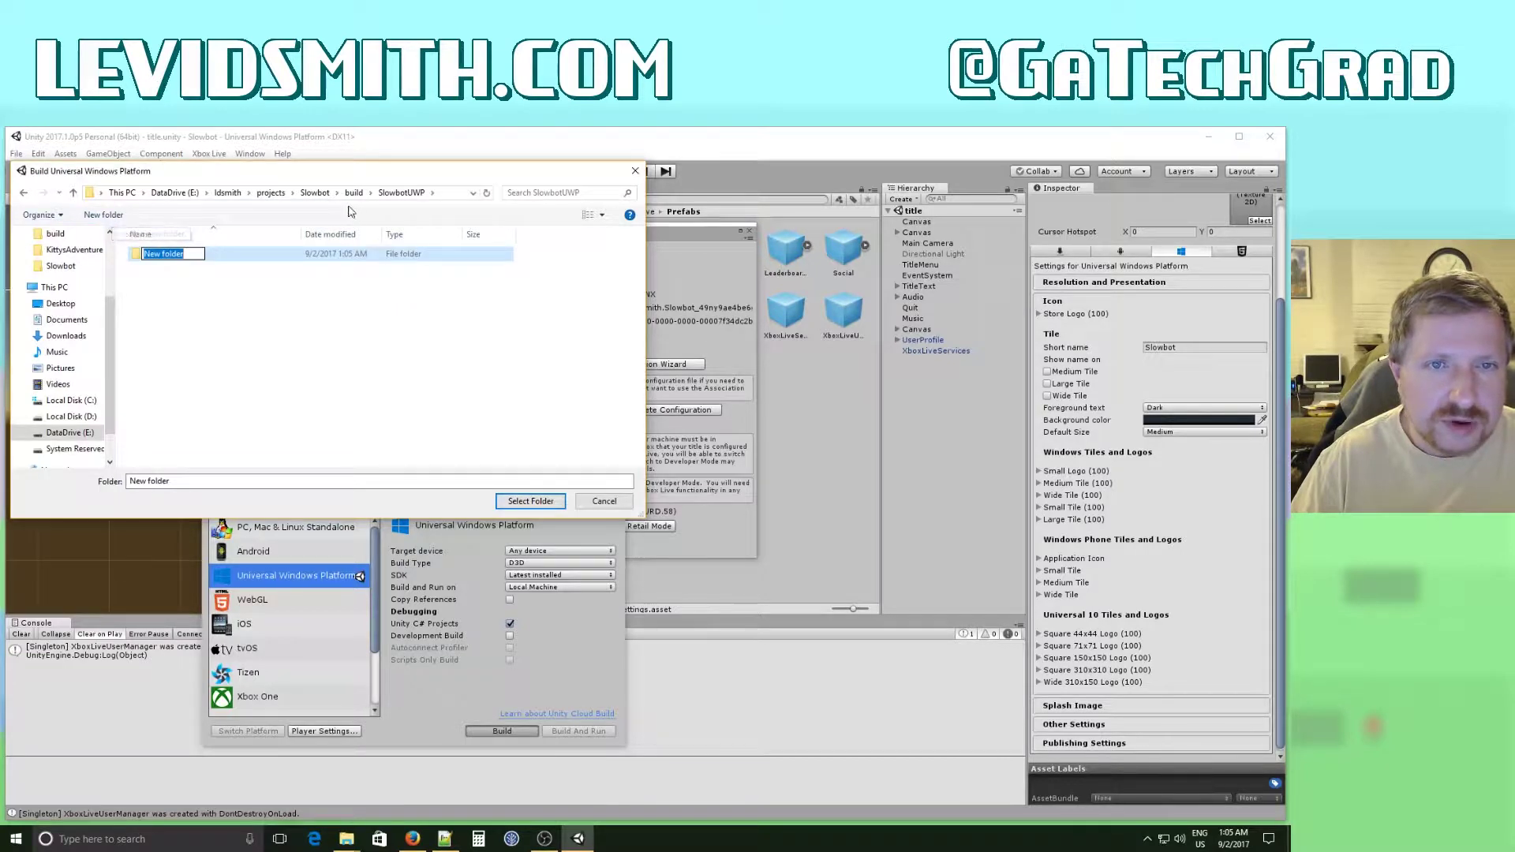
click(362, 214)
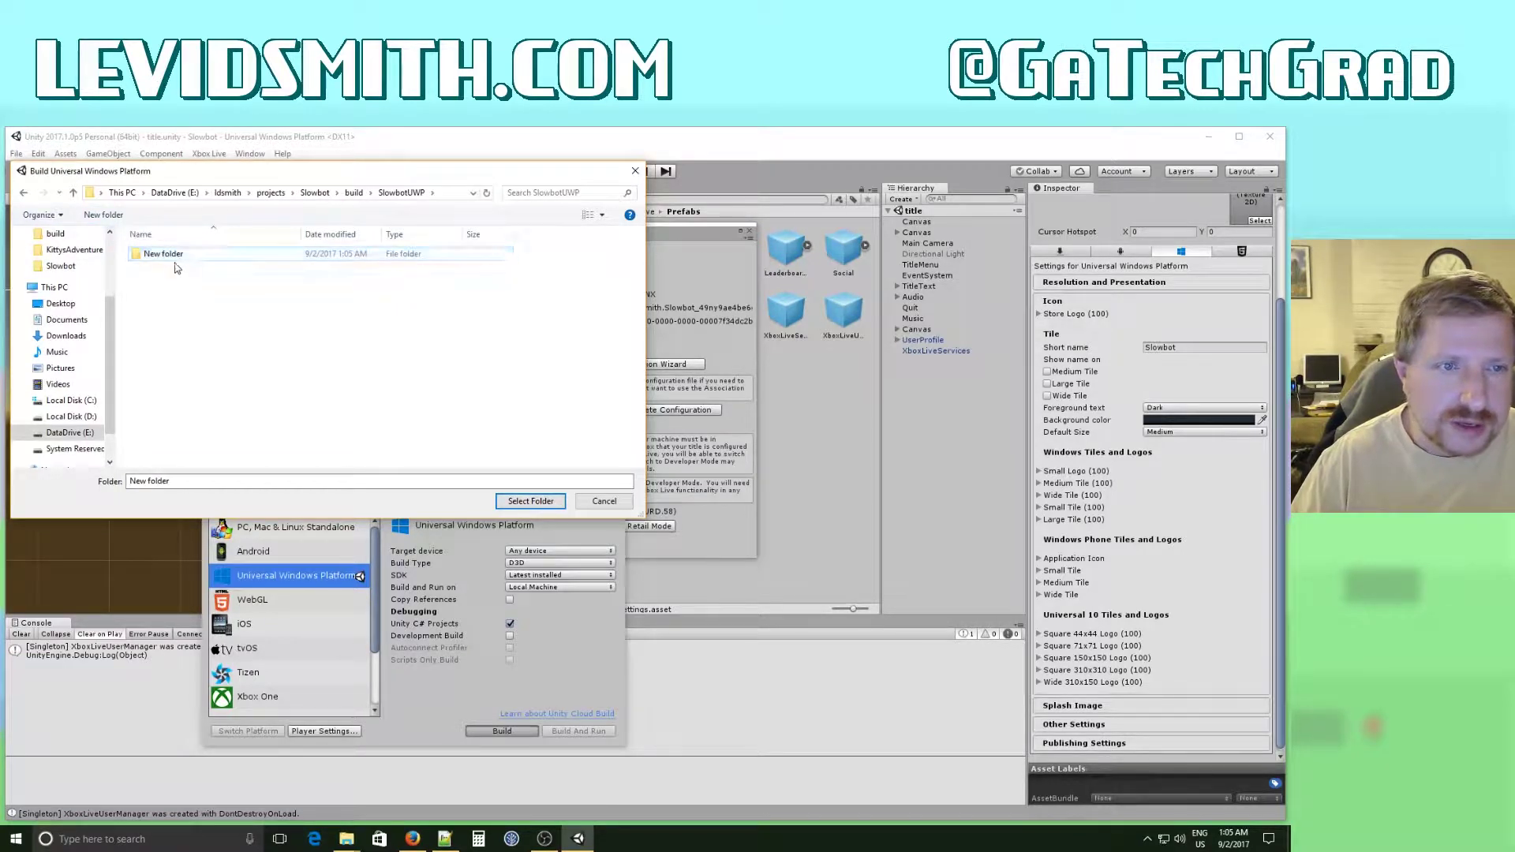
click(353, 192)
click(212, 298)
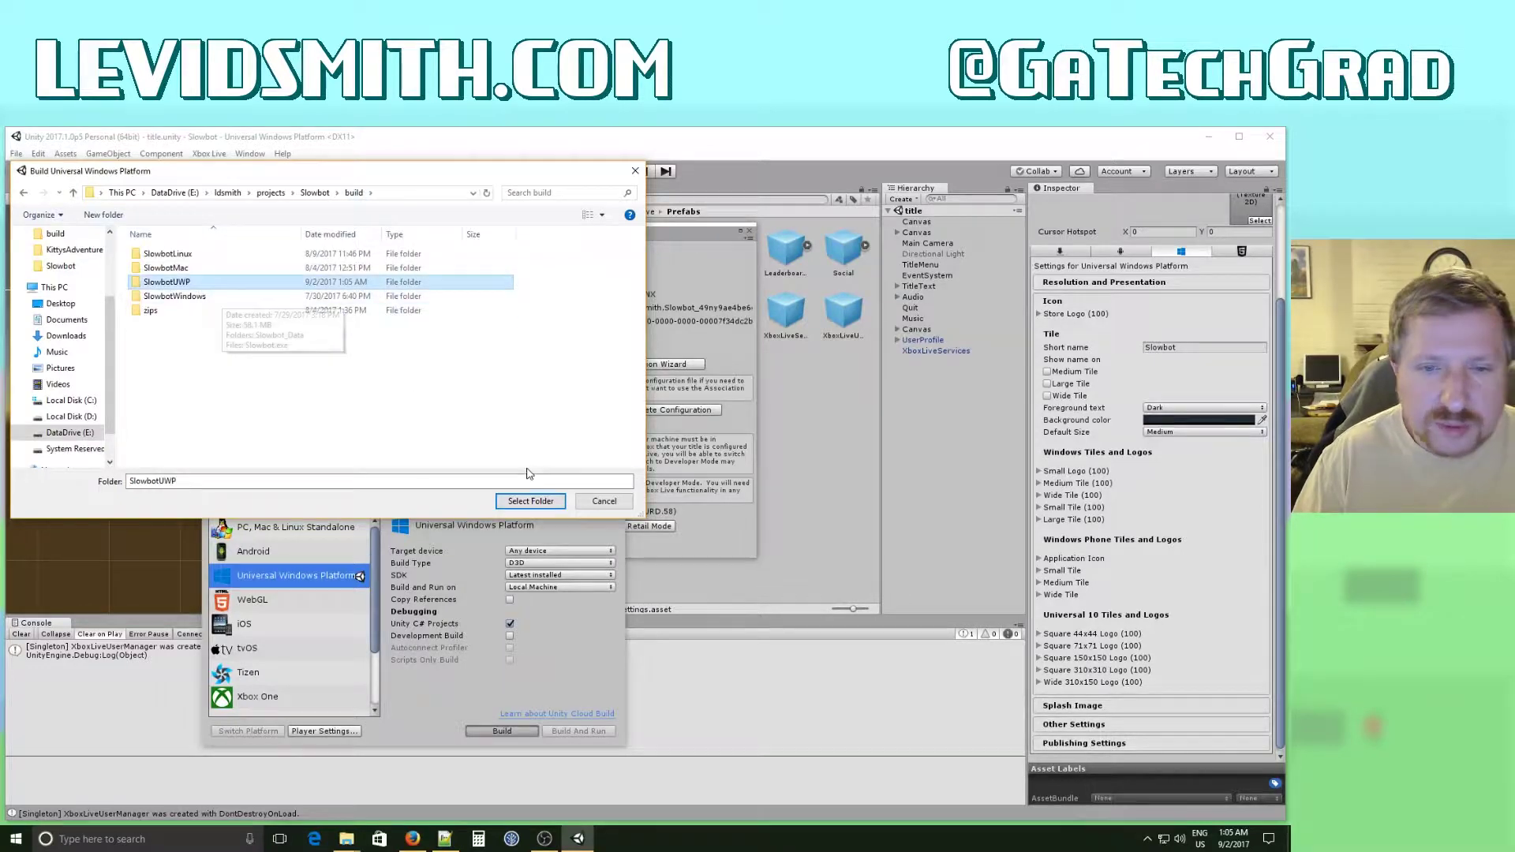
click(527, 500)
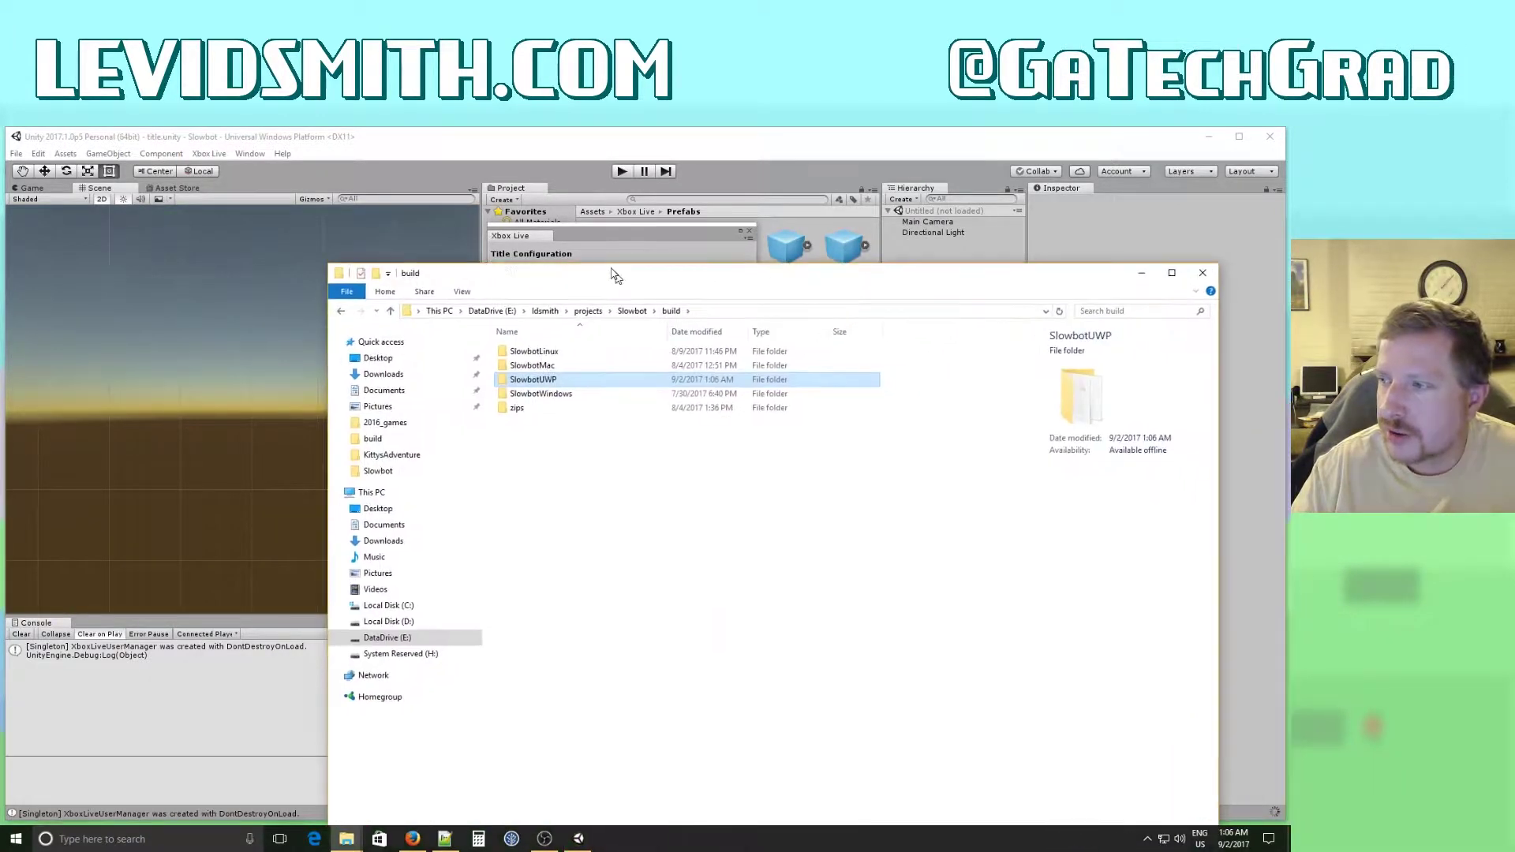
Open the generated SlowbotUWP folder in File Explorer and close the Unity editor.
drag(612, 271, 460, 228)
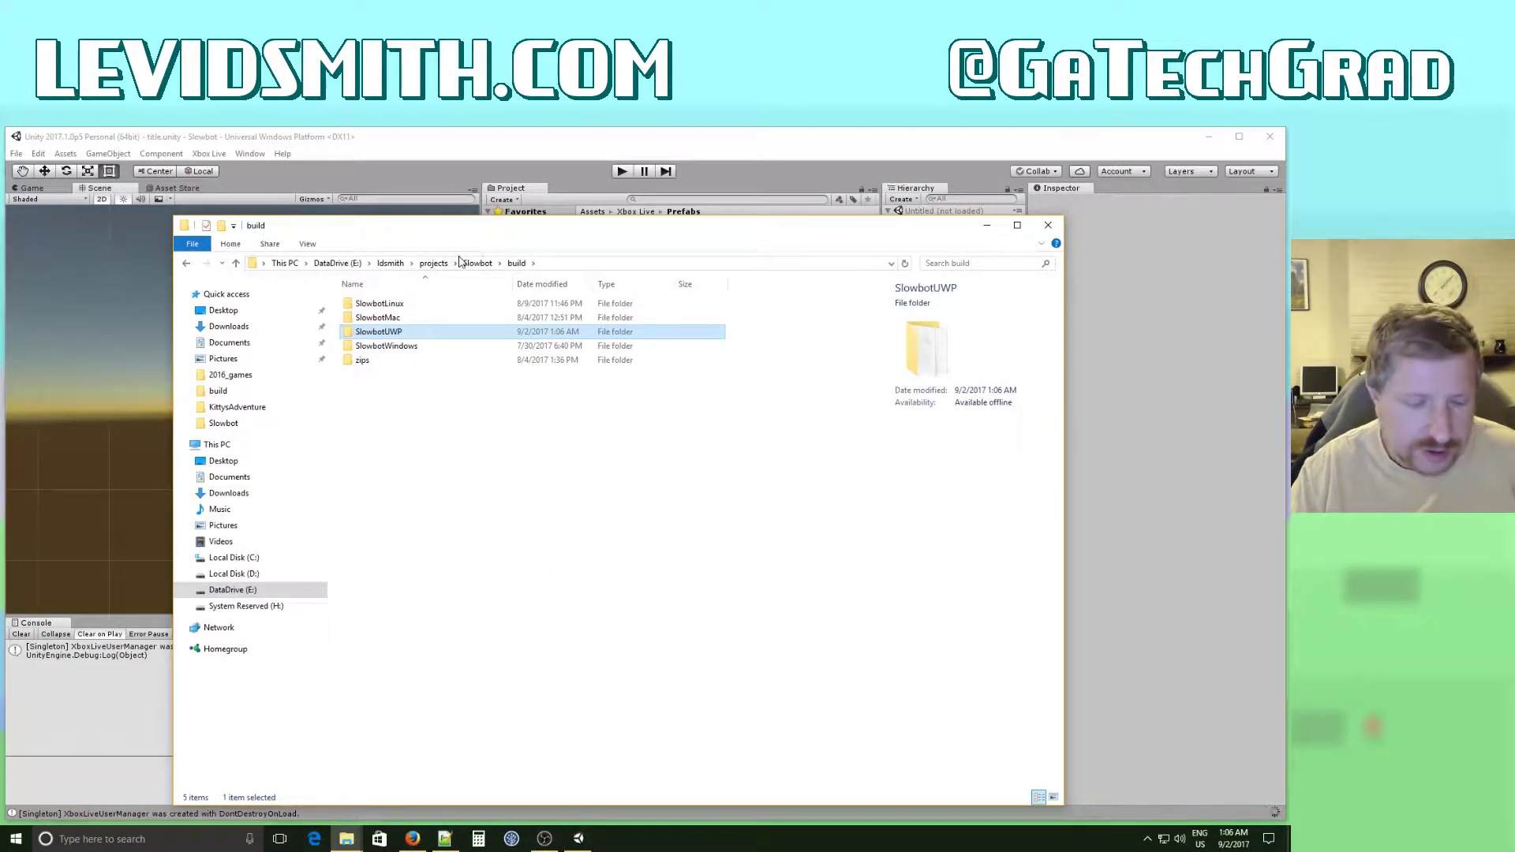
double_click(382, 332)
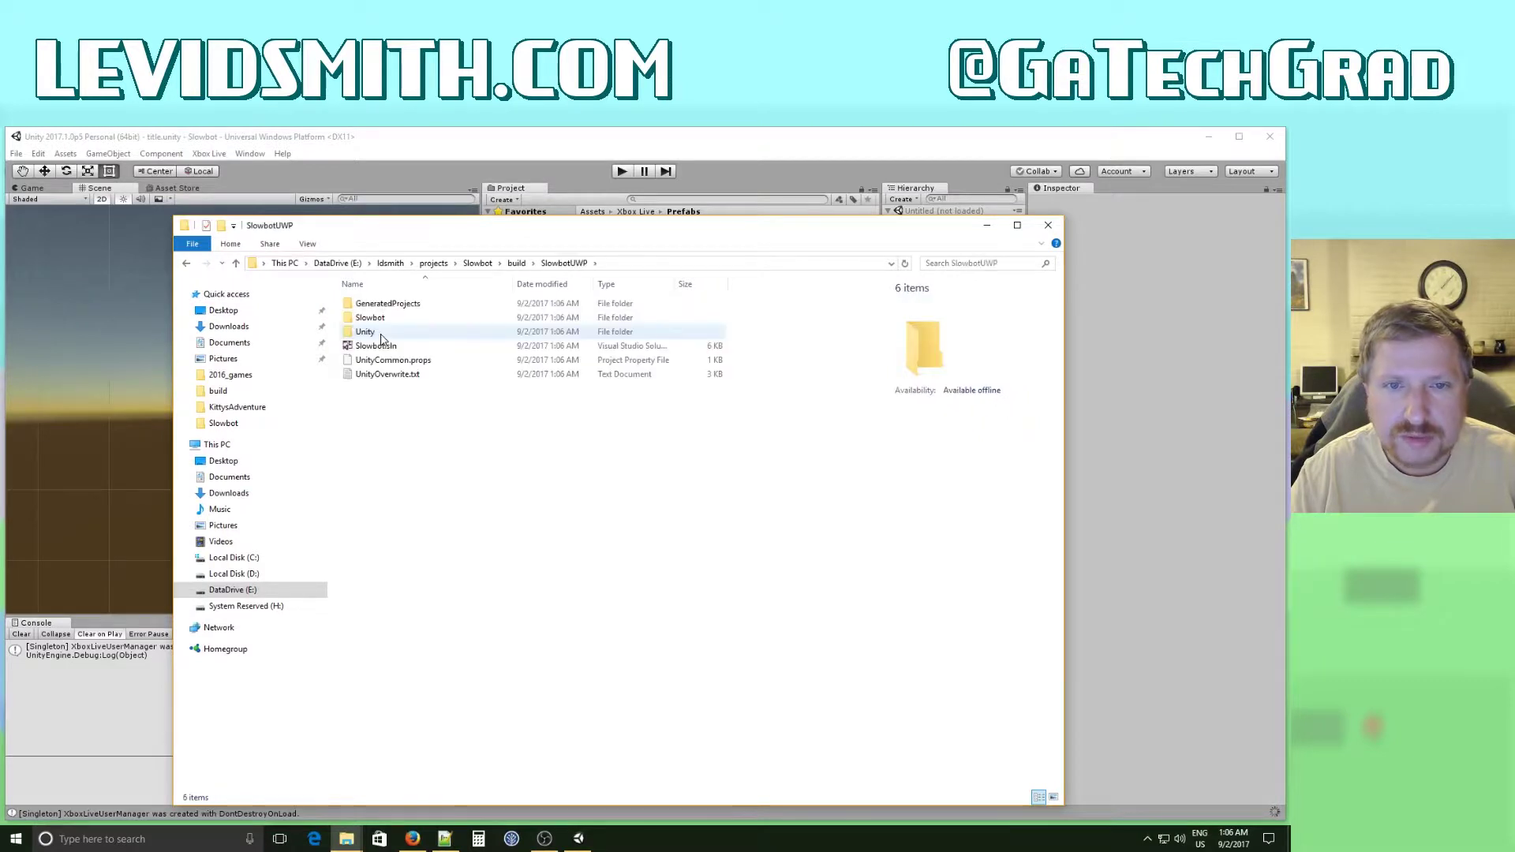
click(1268, 134)
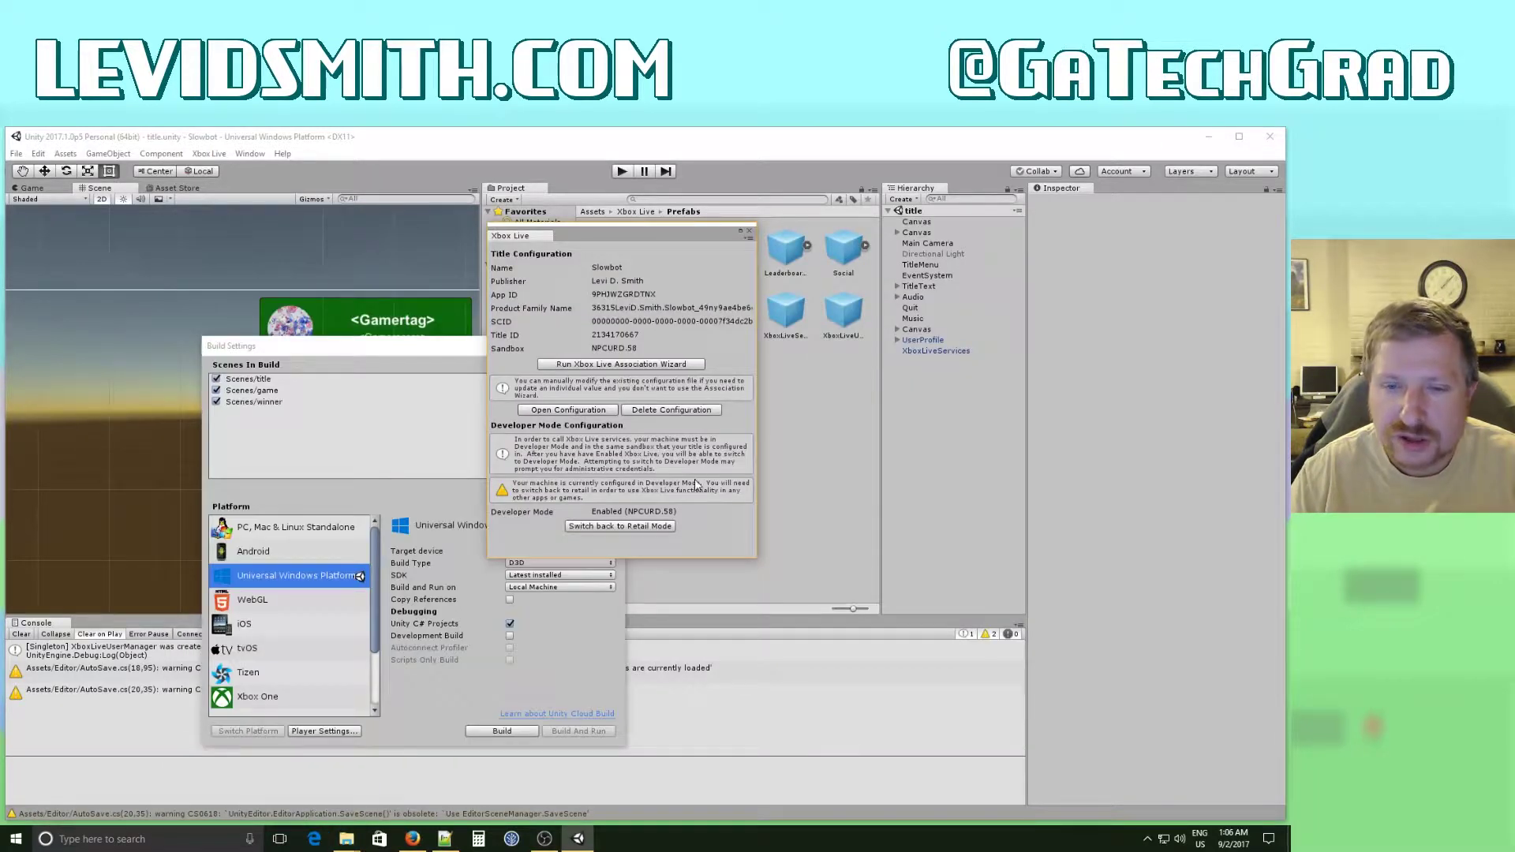
click(1280, 140)
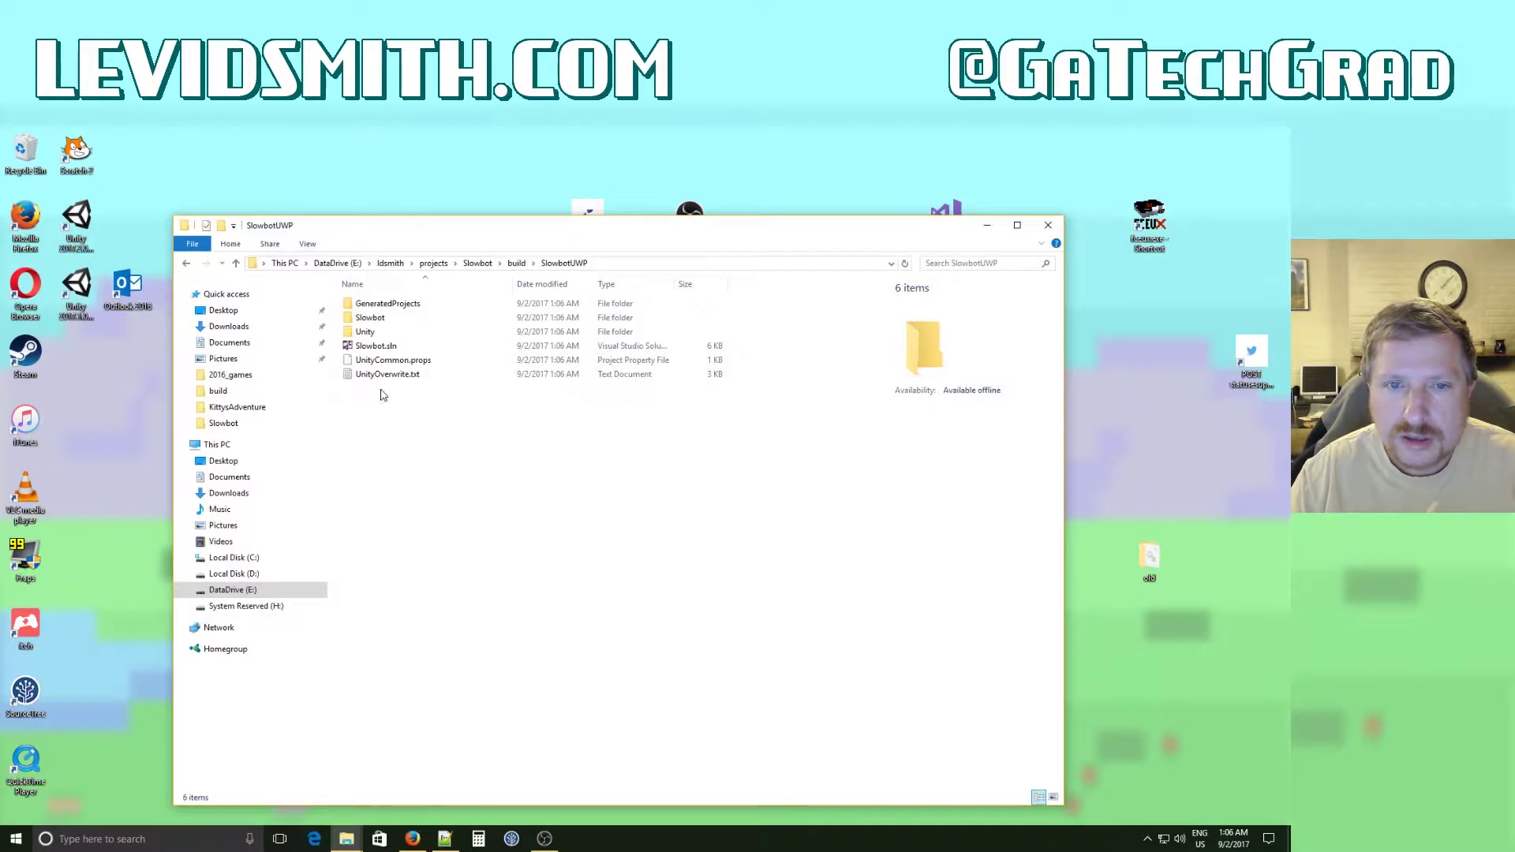
Open Slowbot.sln in Visual Studio 2017 and bring up the About version information.
double_click(381, 347)
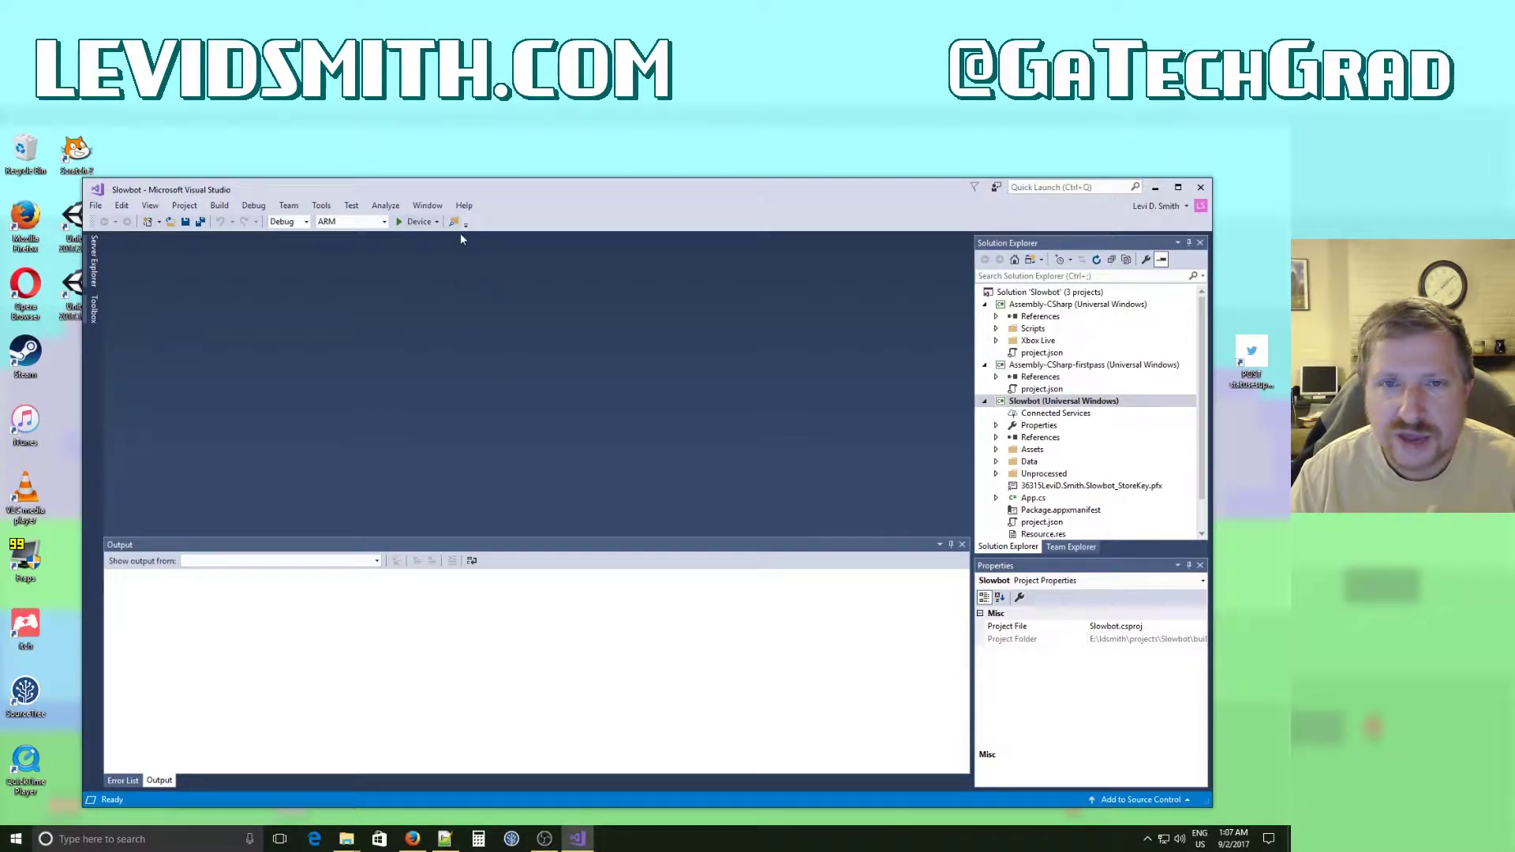
click(465, 207)
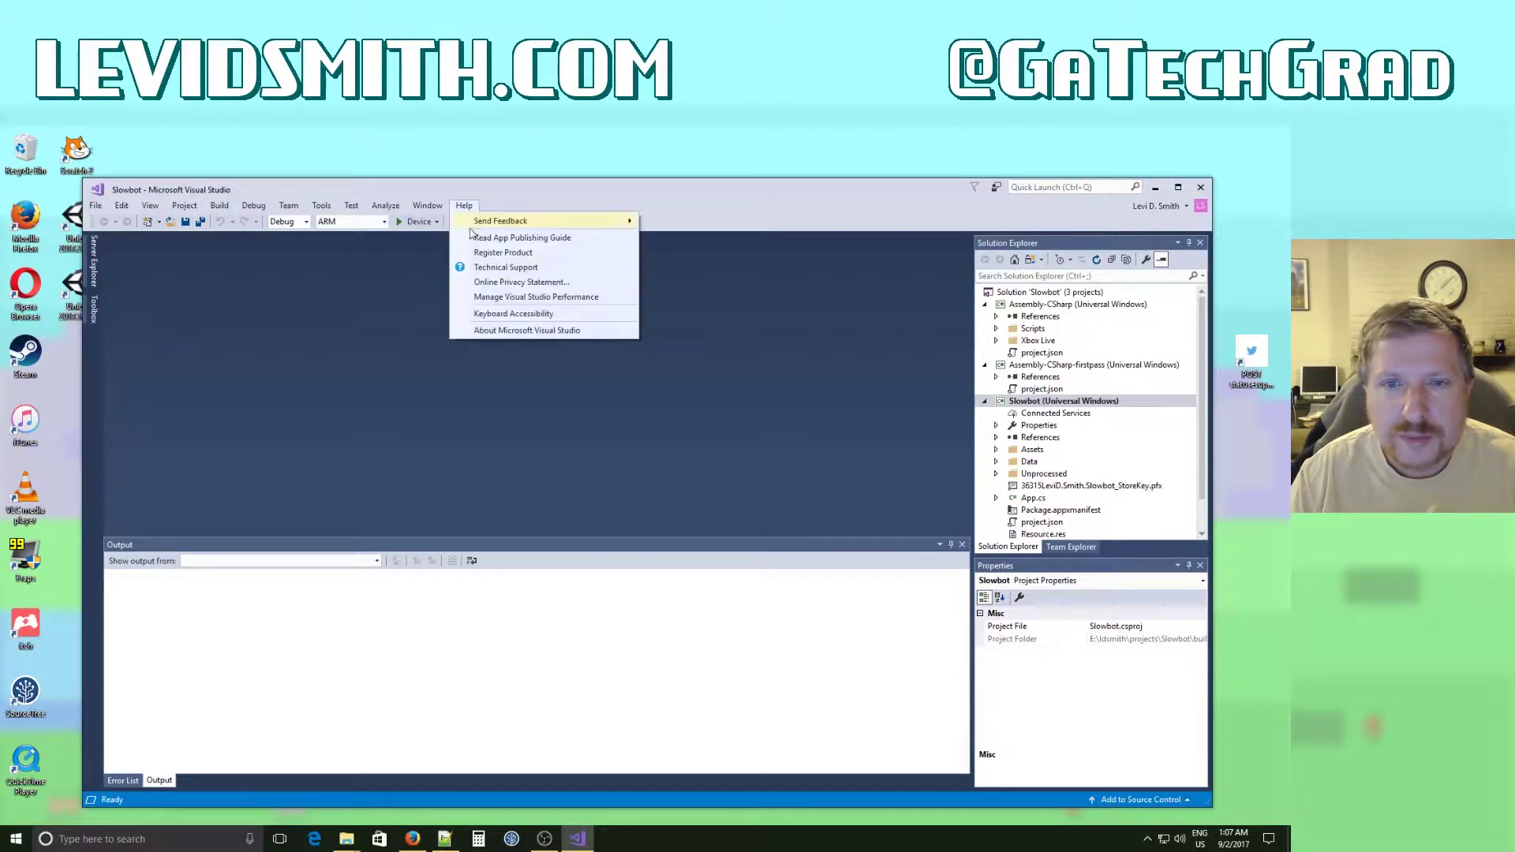
click(497, 331)
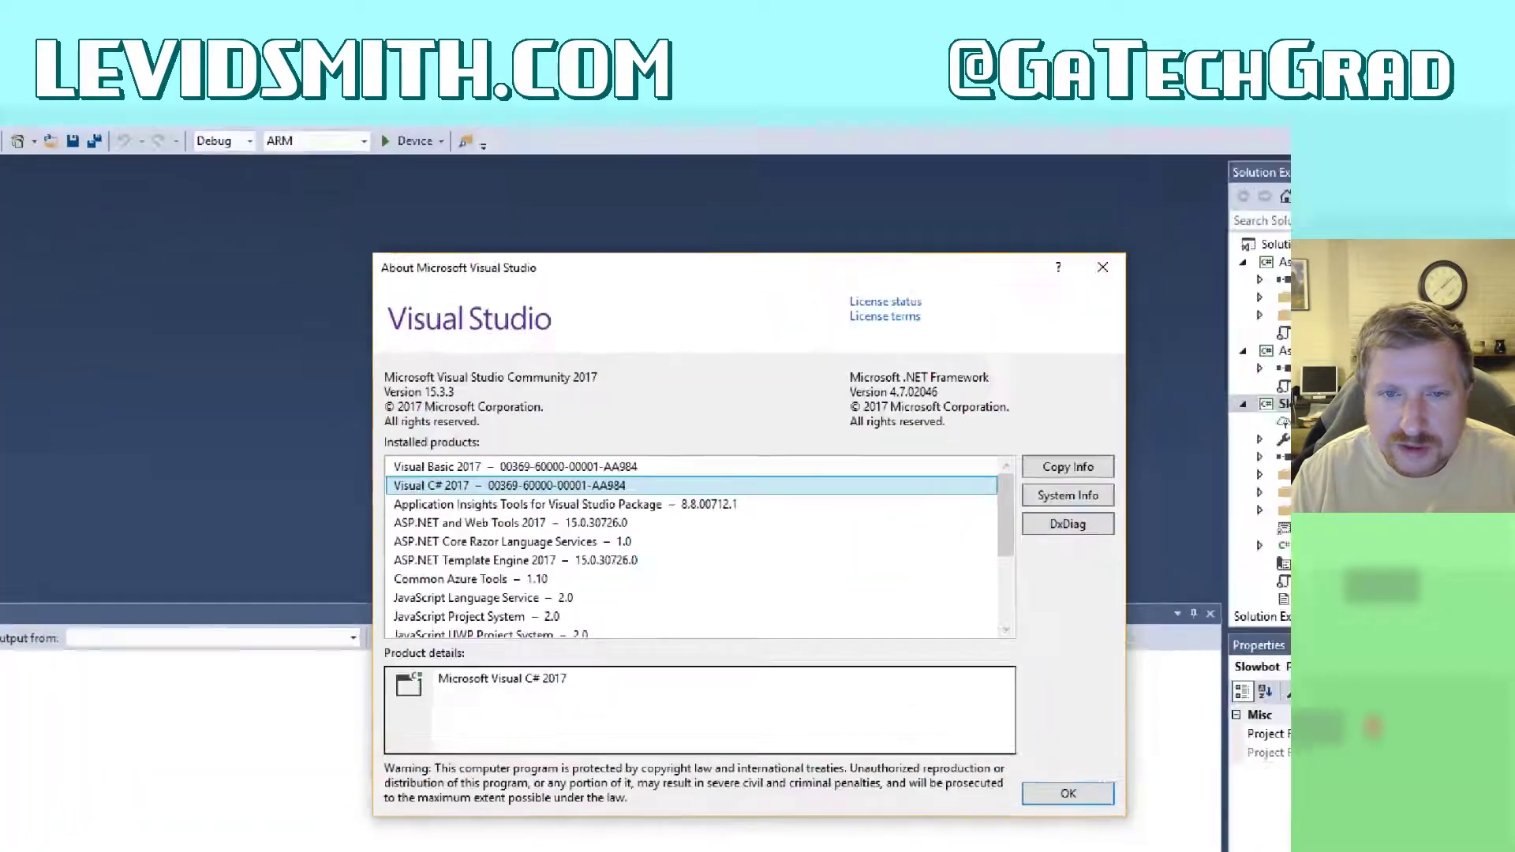
Note Version 15.3.3, close About, and select the Slowbot (Universal Windows) project's context menu.
drag(409, 392, 471, 402)
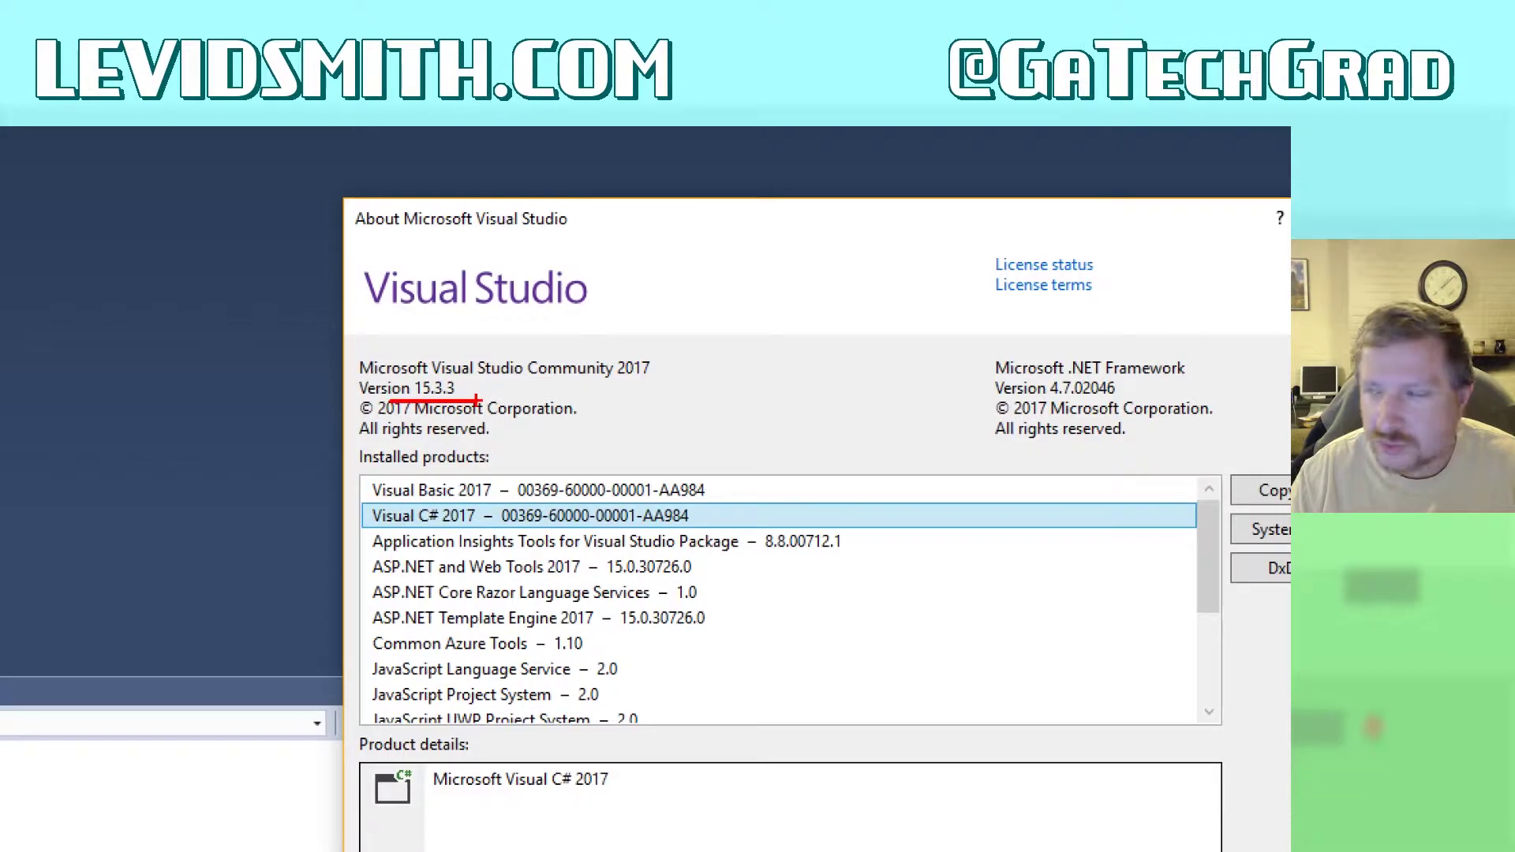
key(Escape)
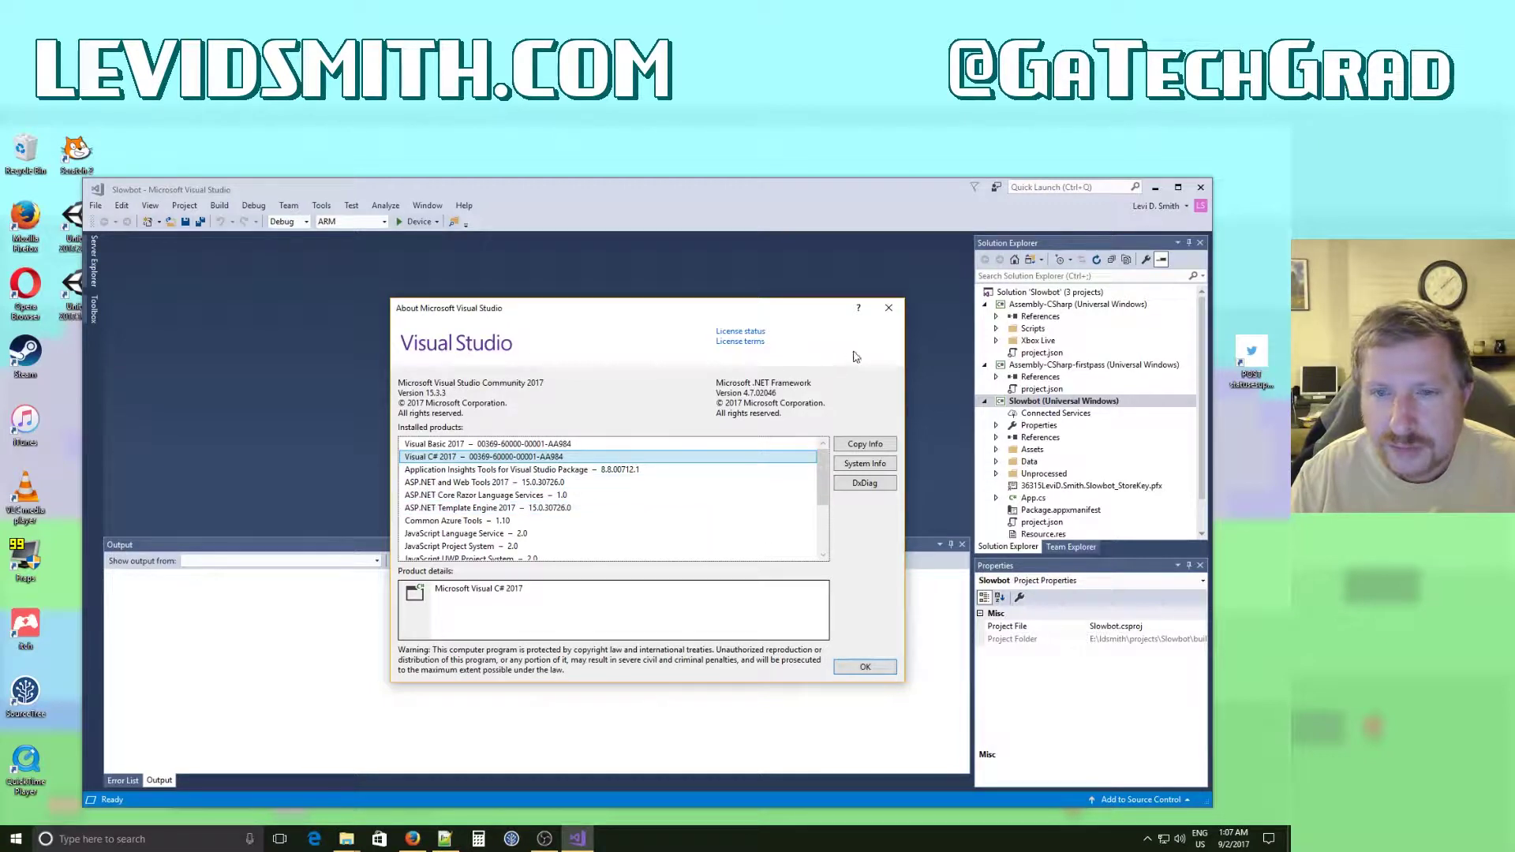
click(889, 310)
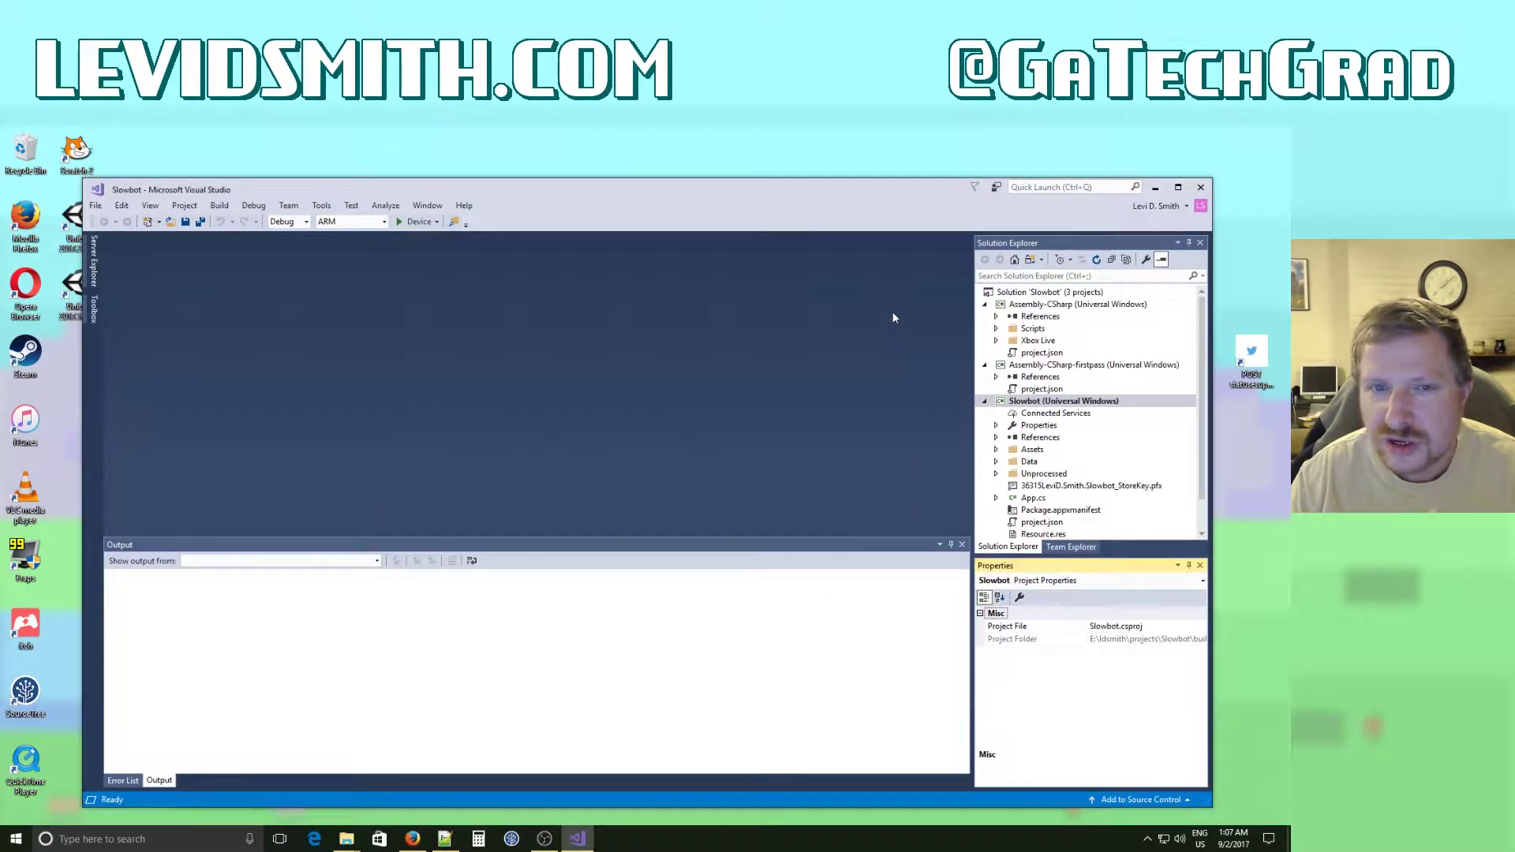
click(1054, 403)
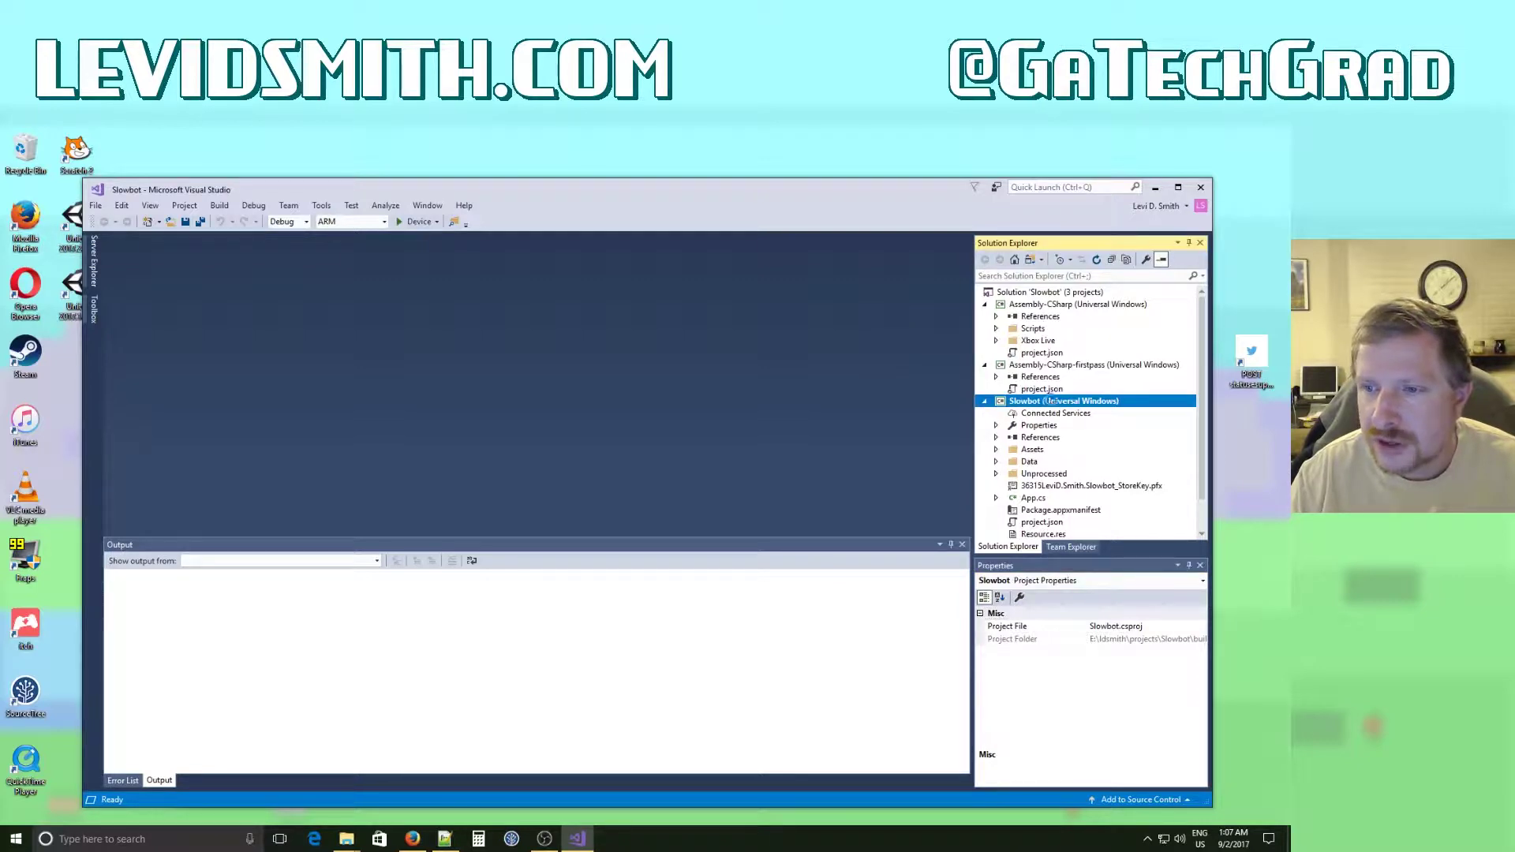
right_click(1053, 403)
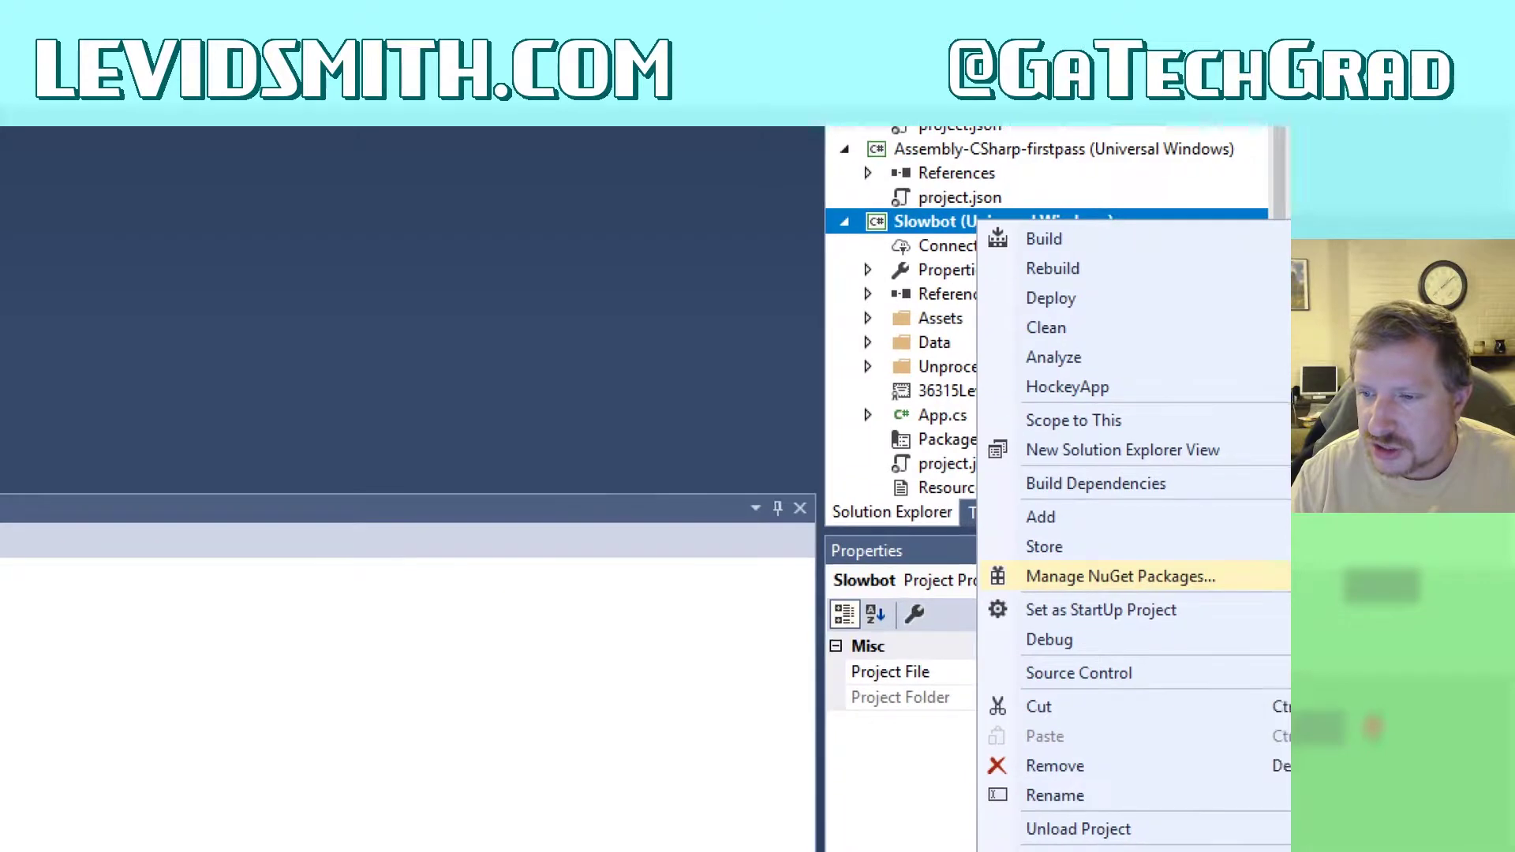
Update Microsoft.NETCore.UniversalWindowsPlatform from 5.0.0 to 5.4.0 via NuGet, accepting the licence.
click(953, 576)
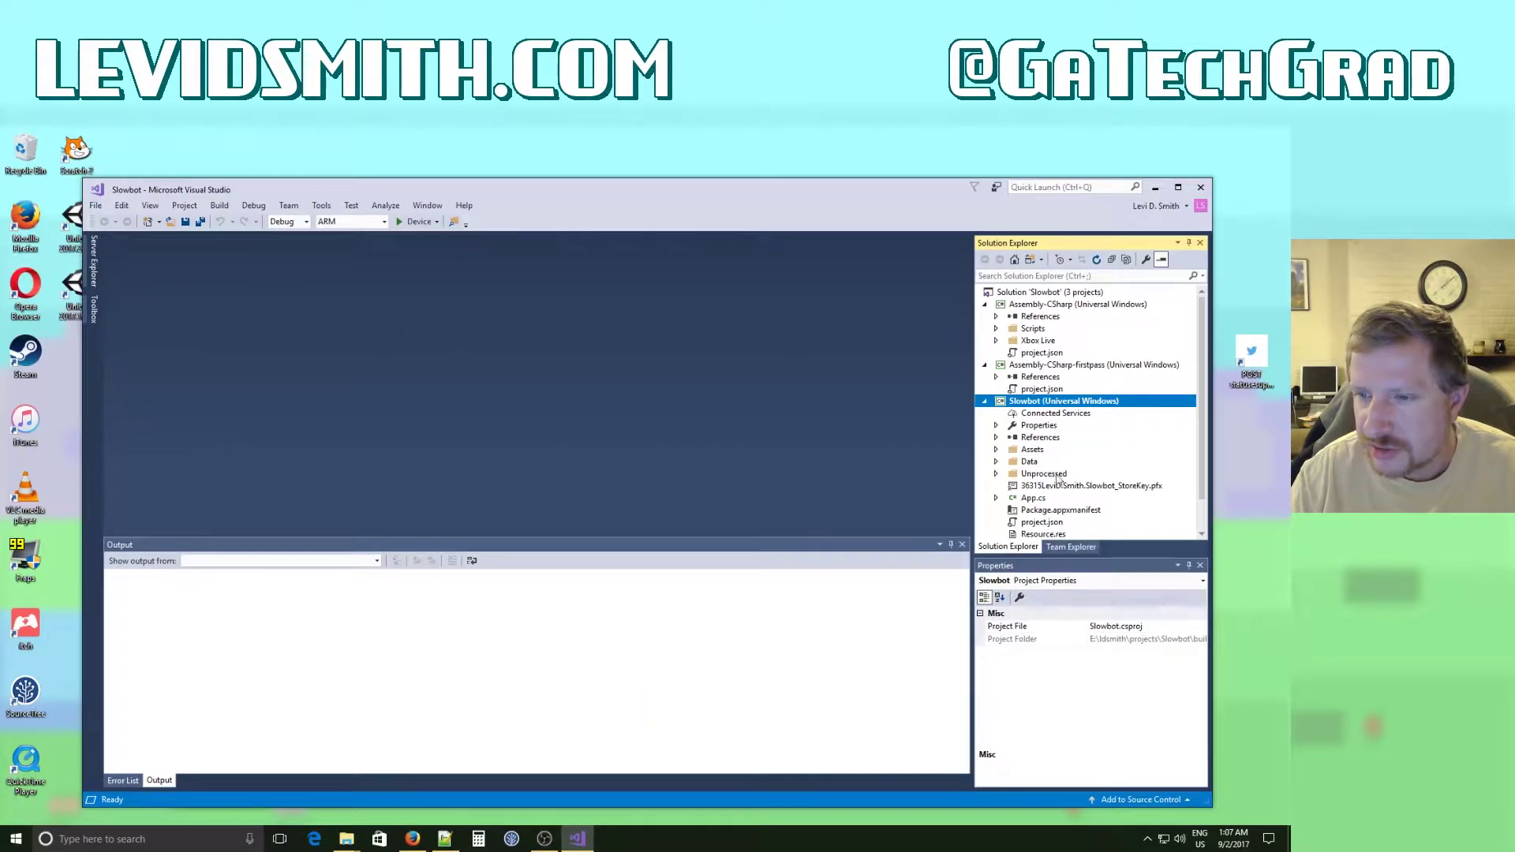
scroll(661, 466, down, 3)
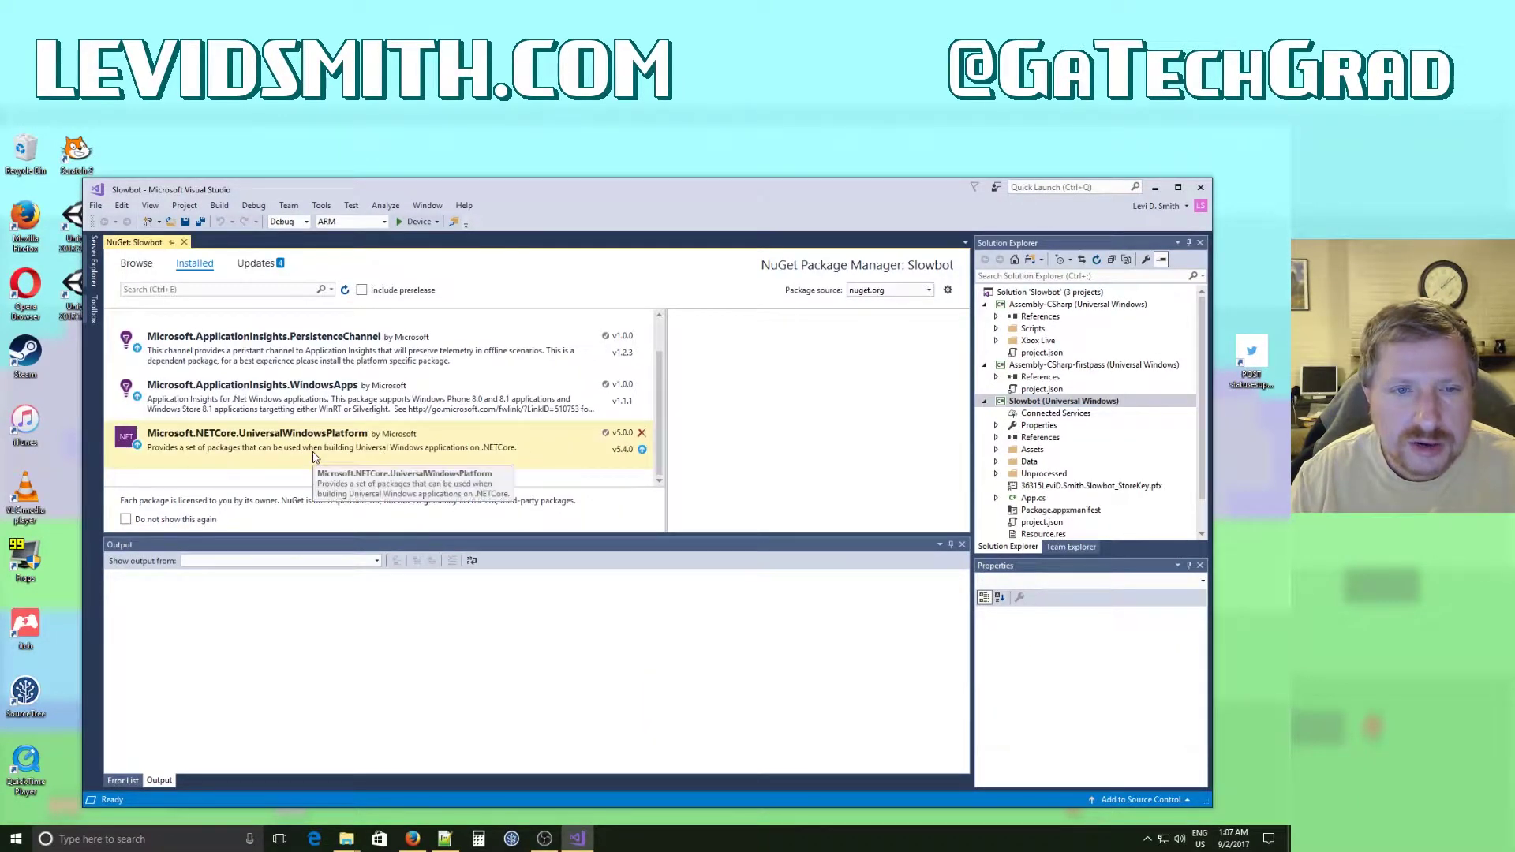
click(335, 448)
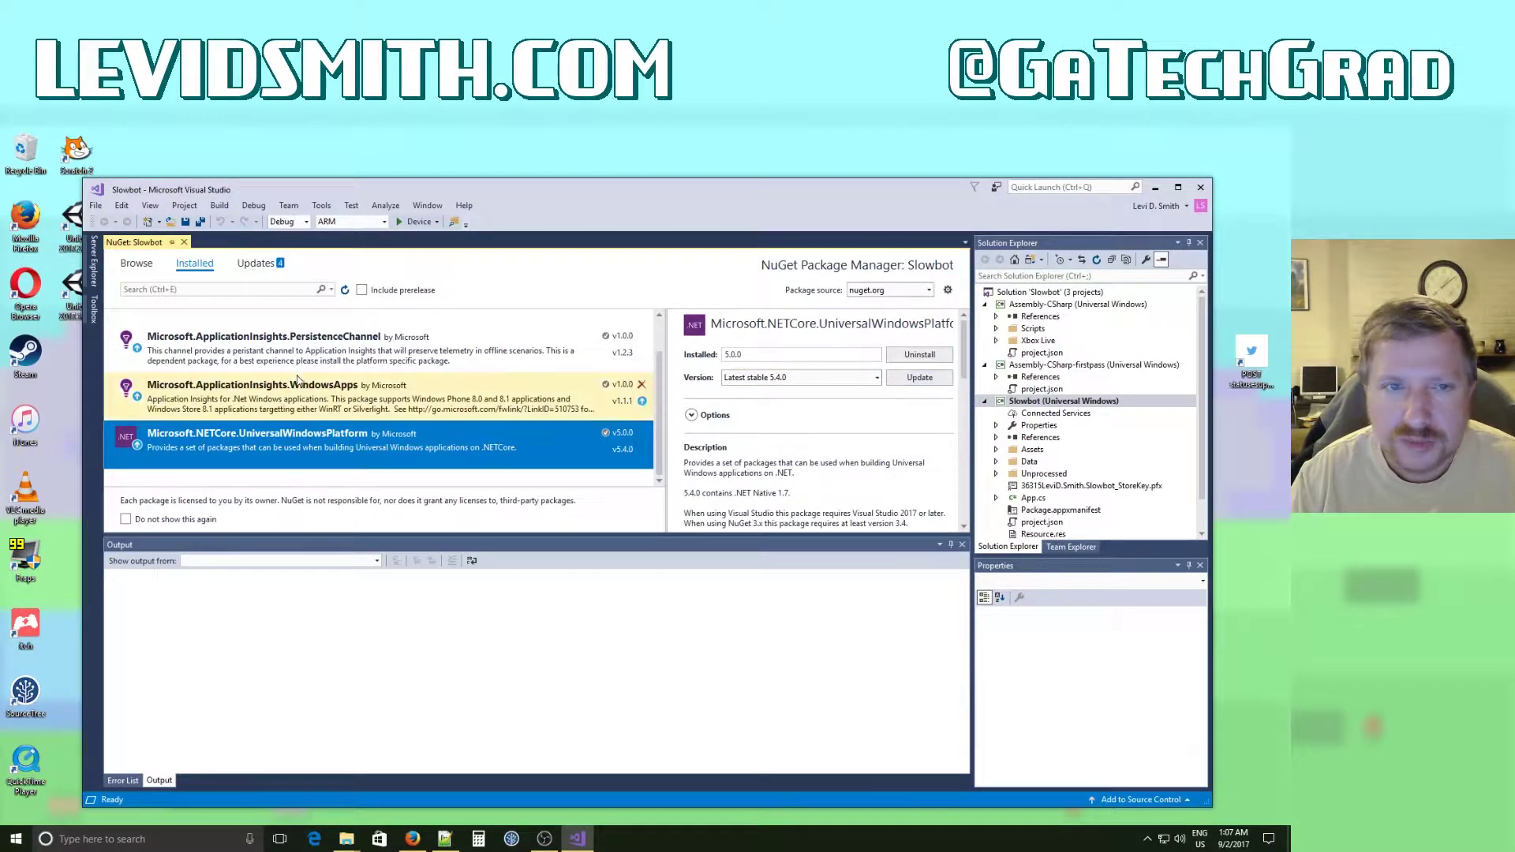
scroll(279, 427, up, 1)
scroll(316, 418, down, 1)
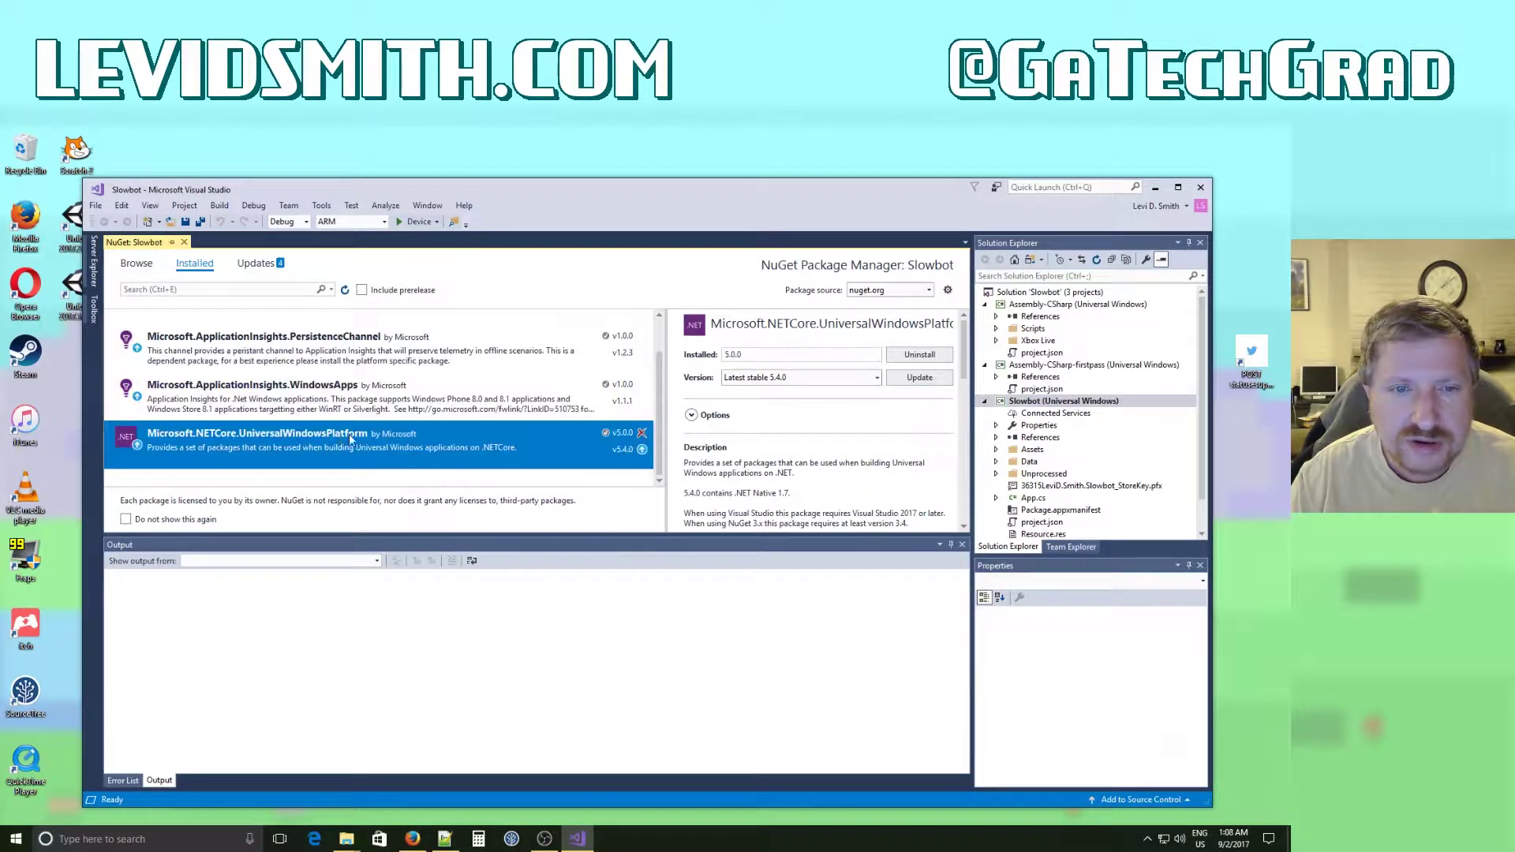
click(930, 379)
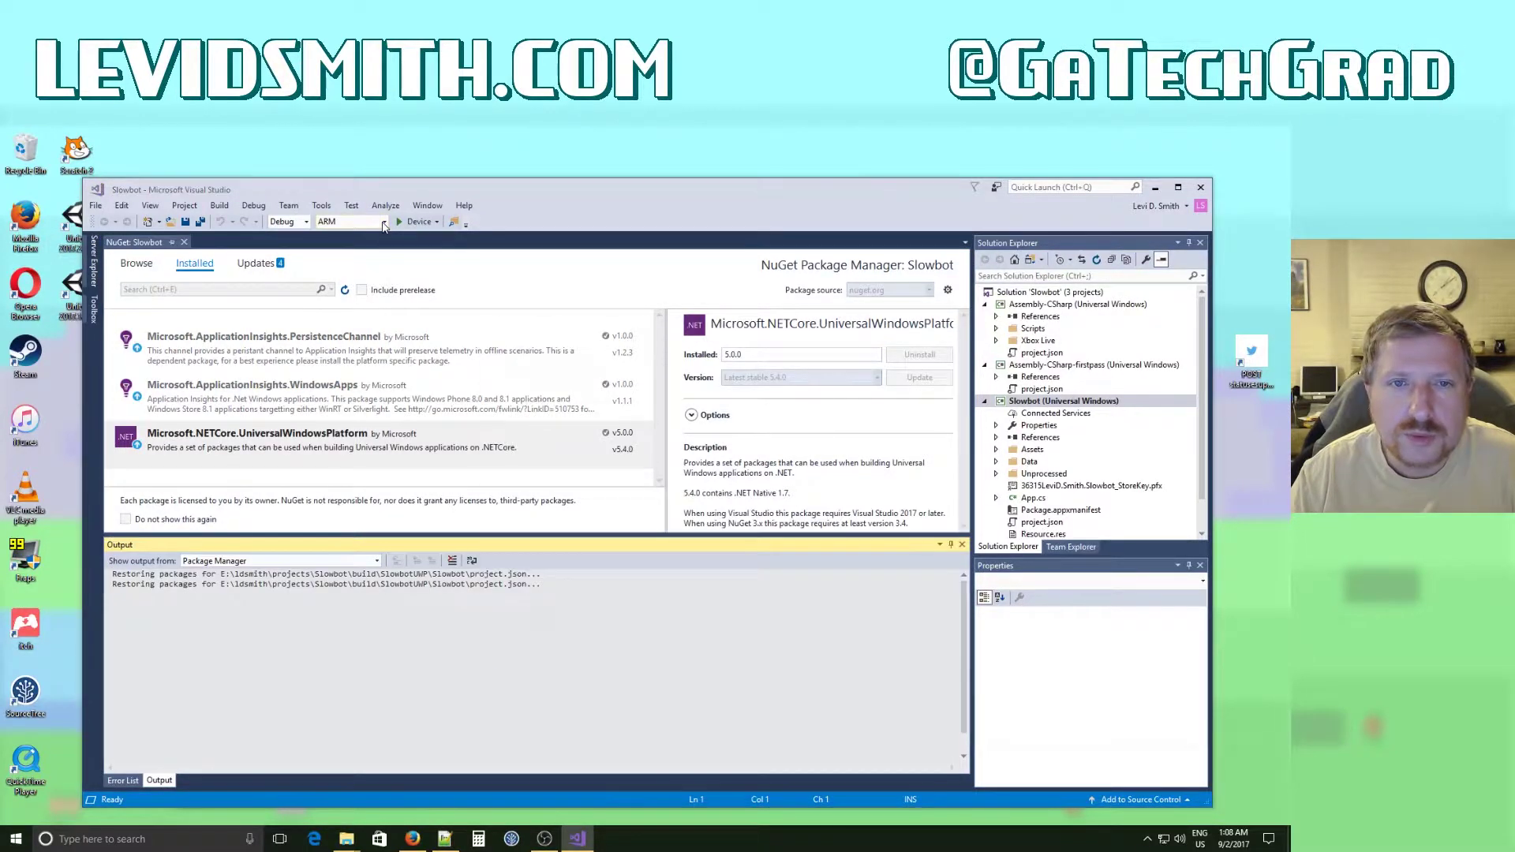
click(711, 638)
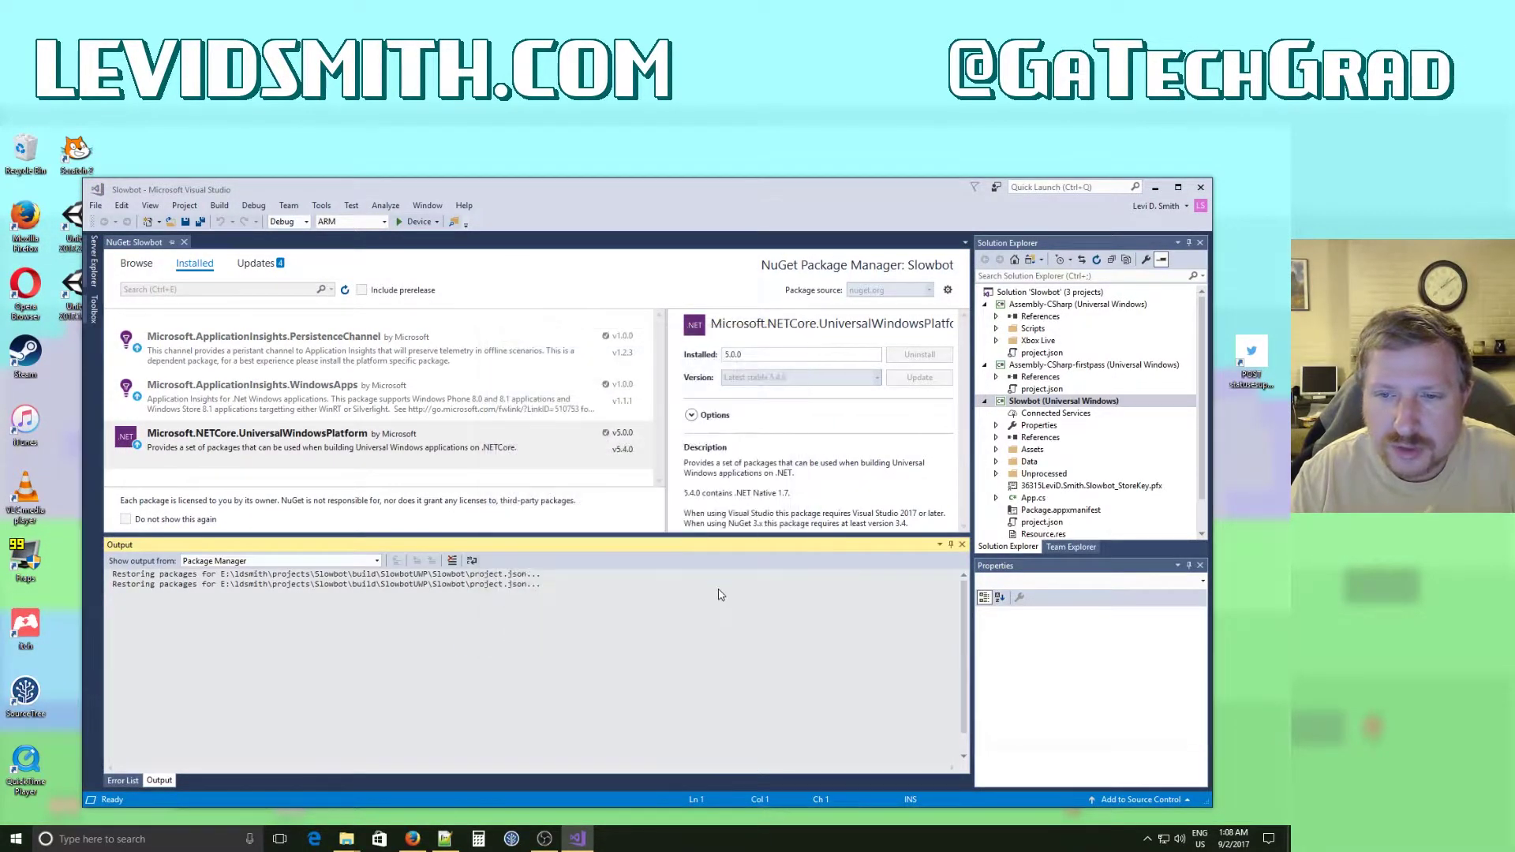
click(694, 622)
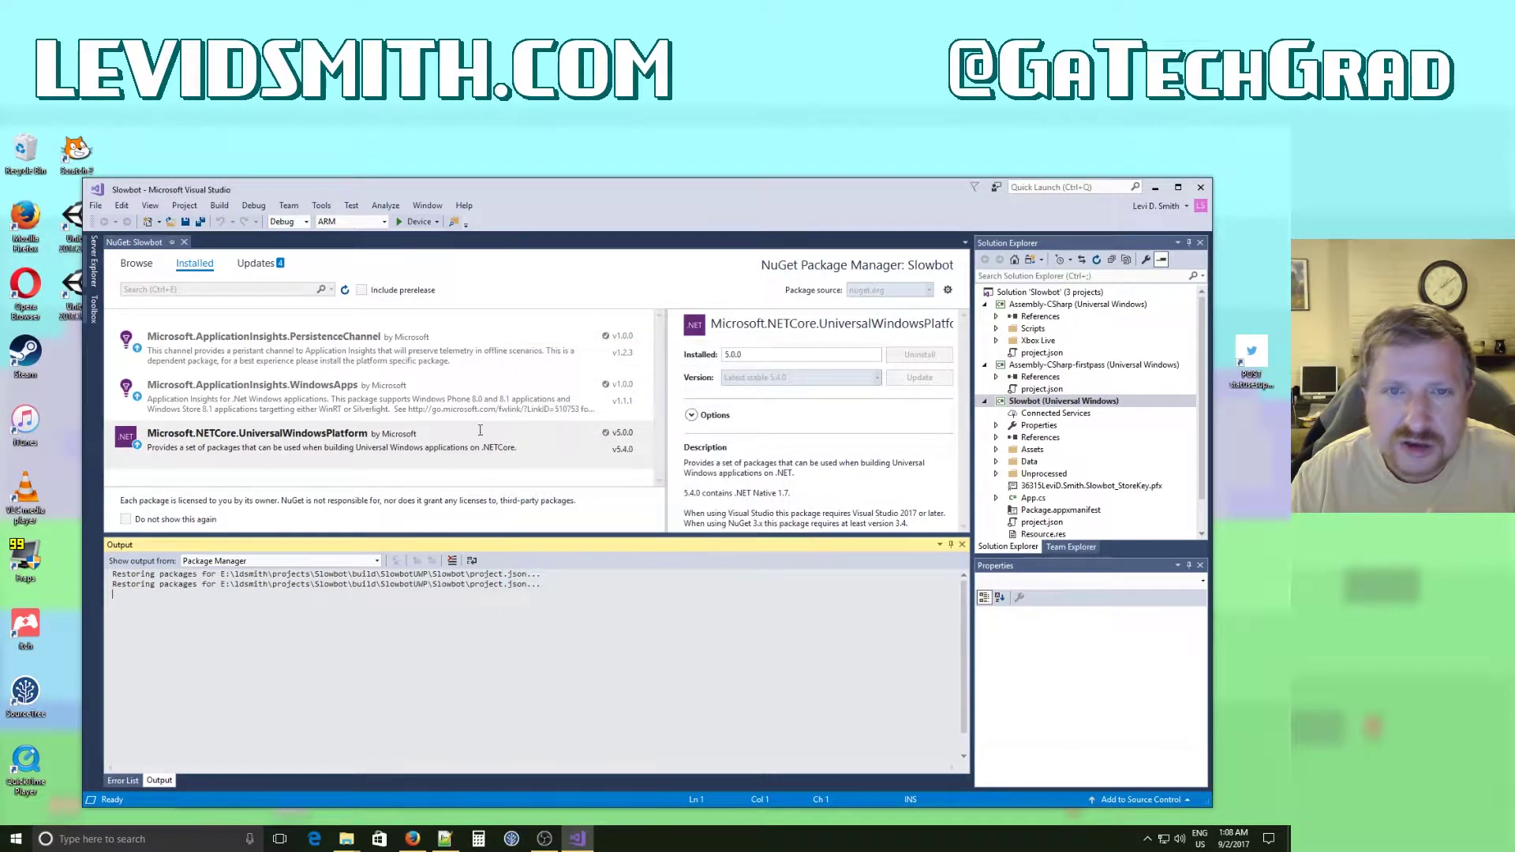
Set the build platform to x64, close the NuGet manager and run on Local Machine.
click(384, 222)
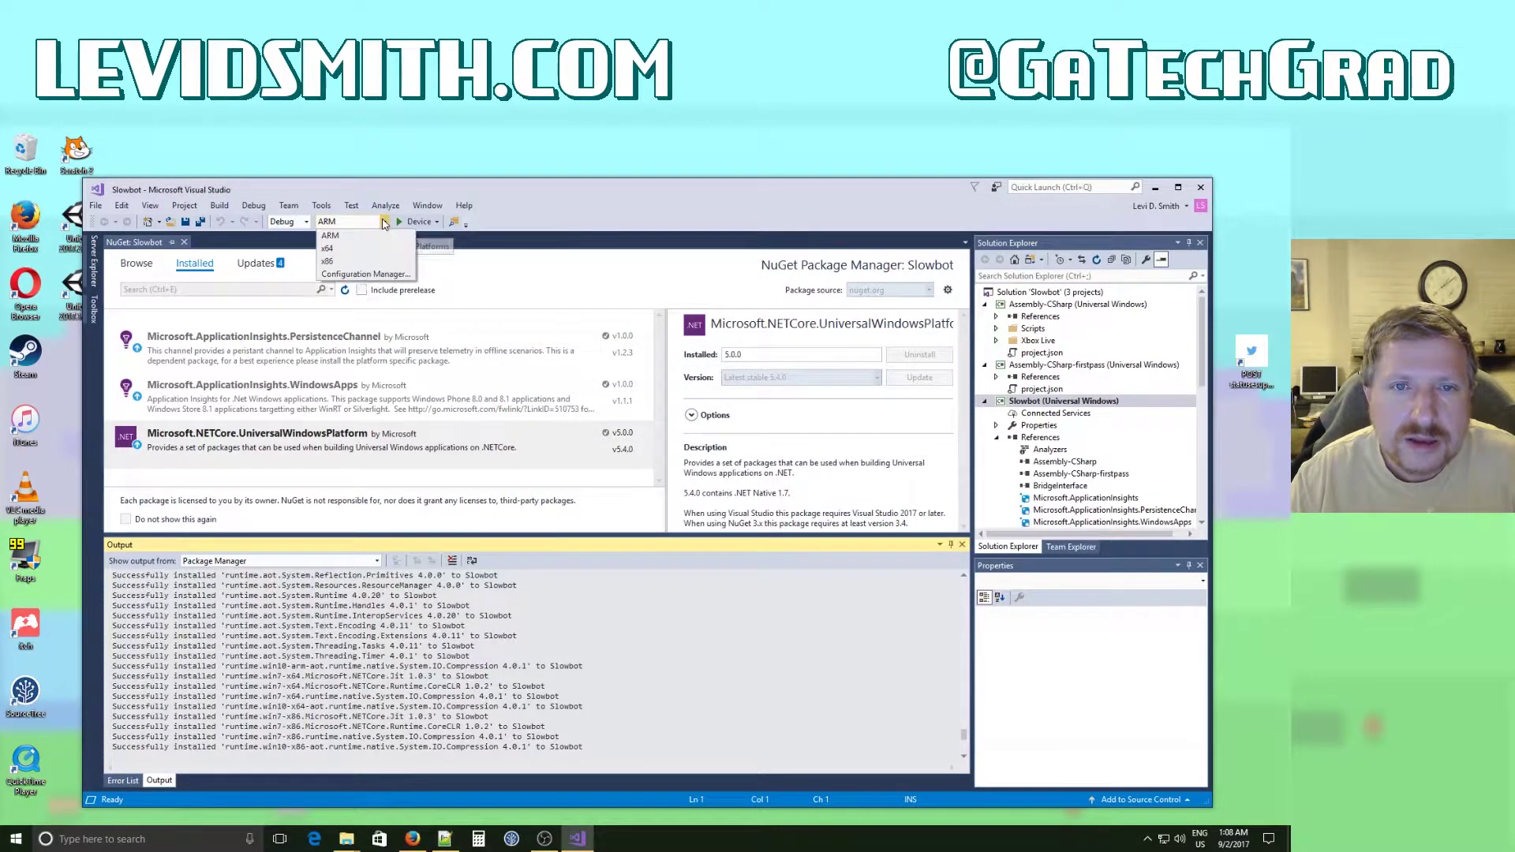
click(333, 260)
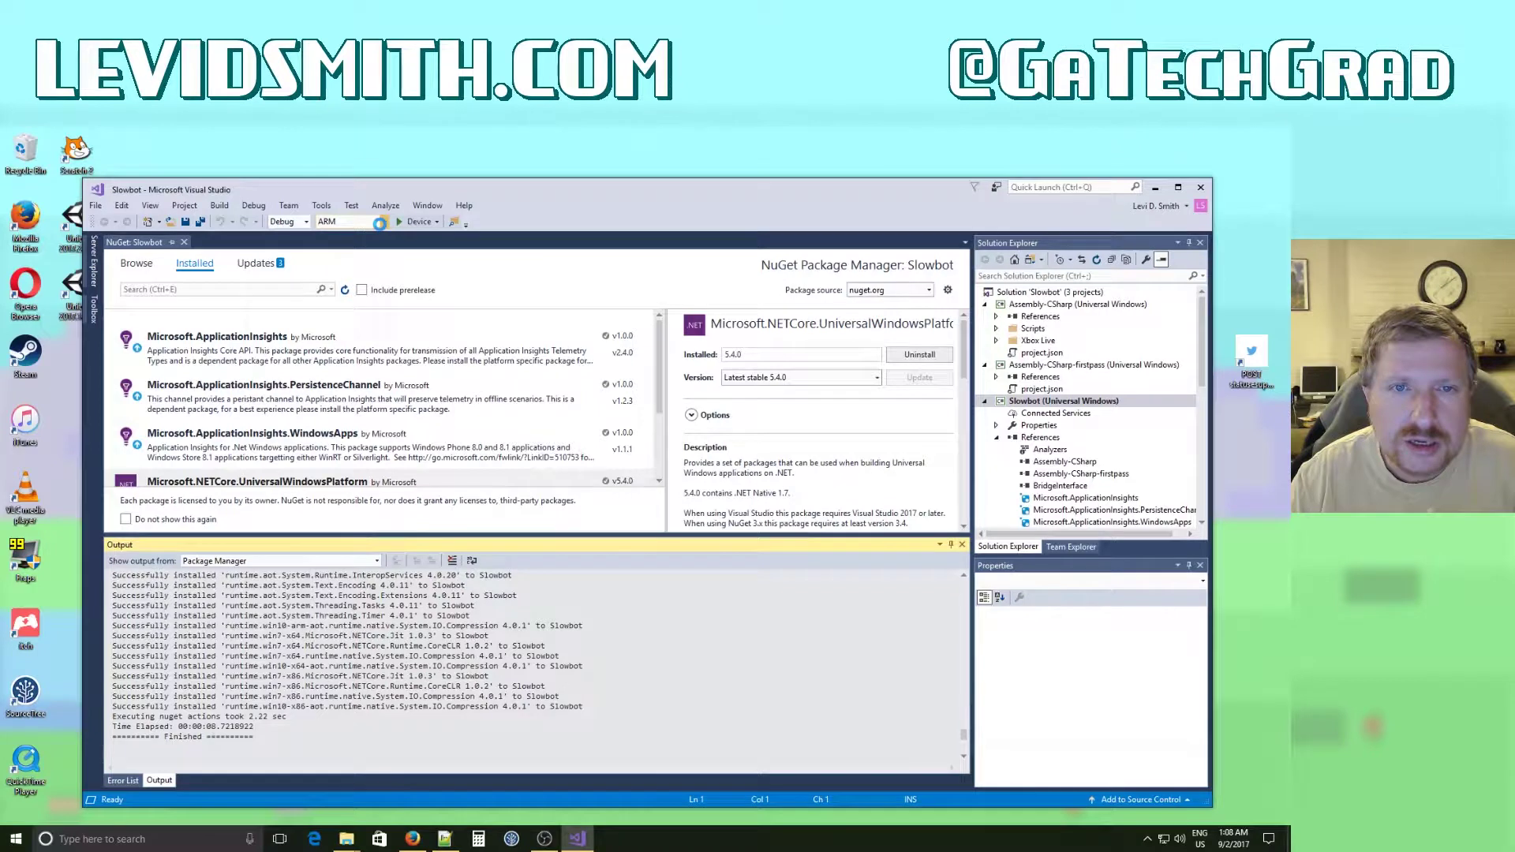
click(383, 222)
click(367, 252)
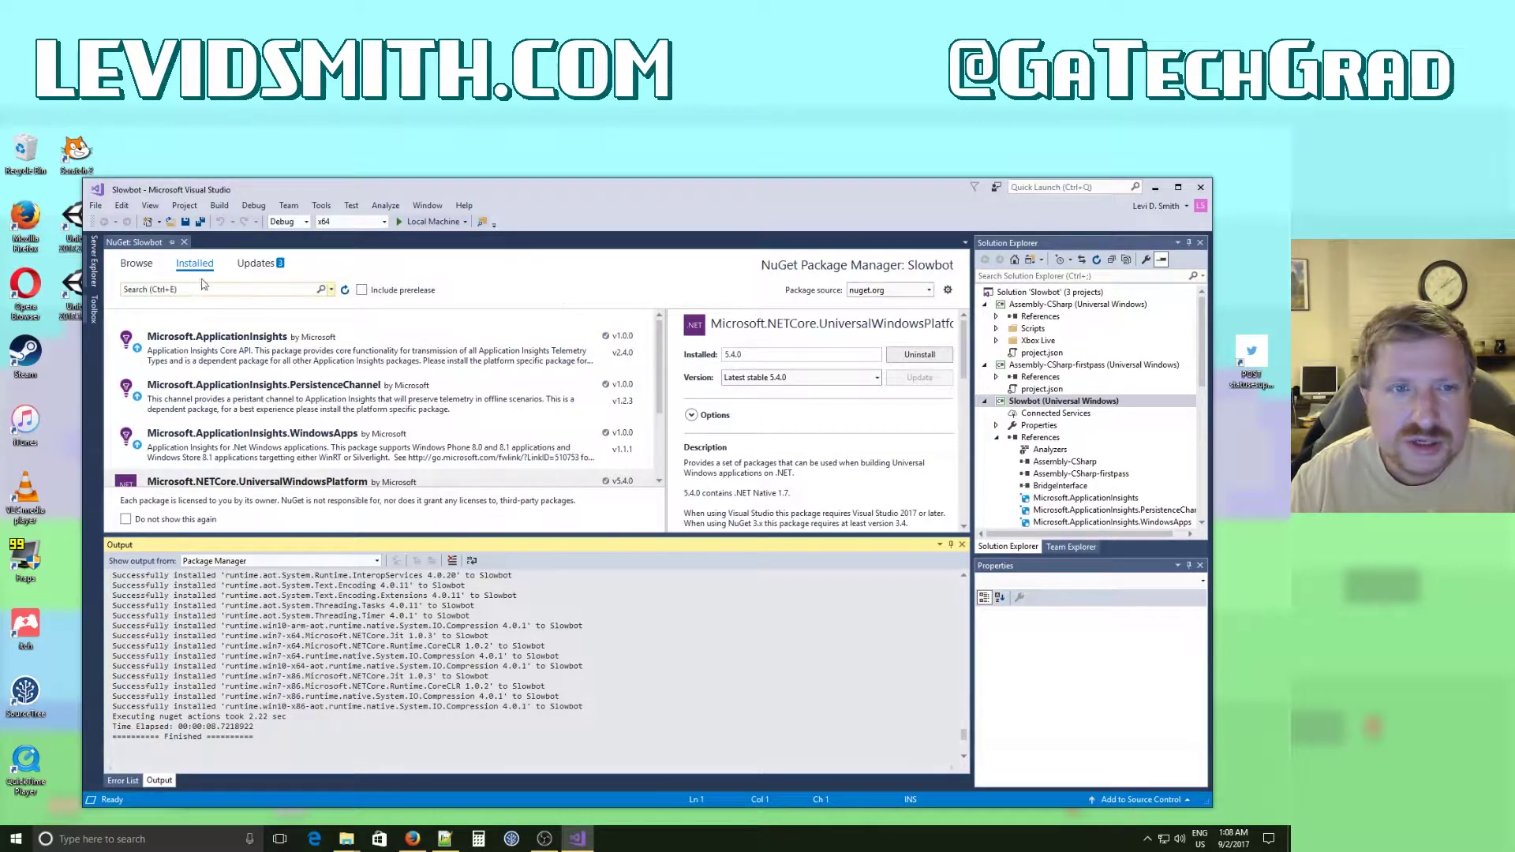
click(184, 242)
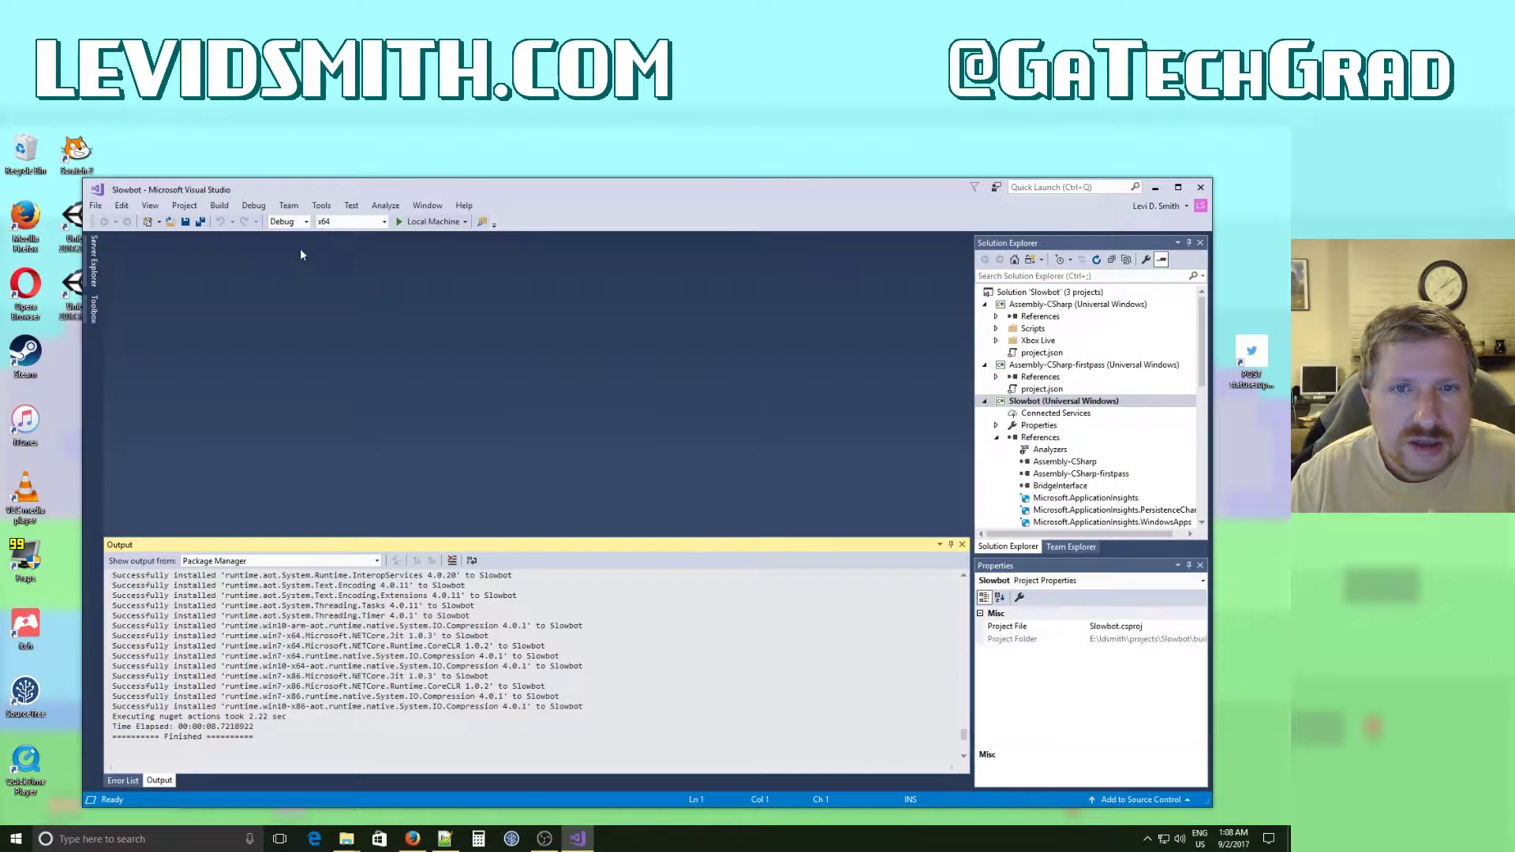
click(418, 224)
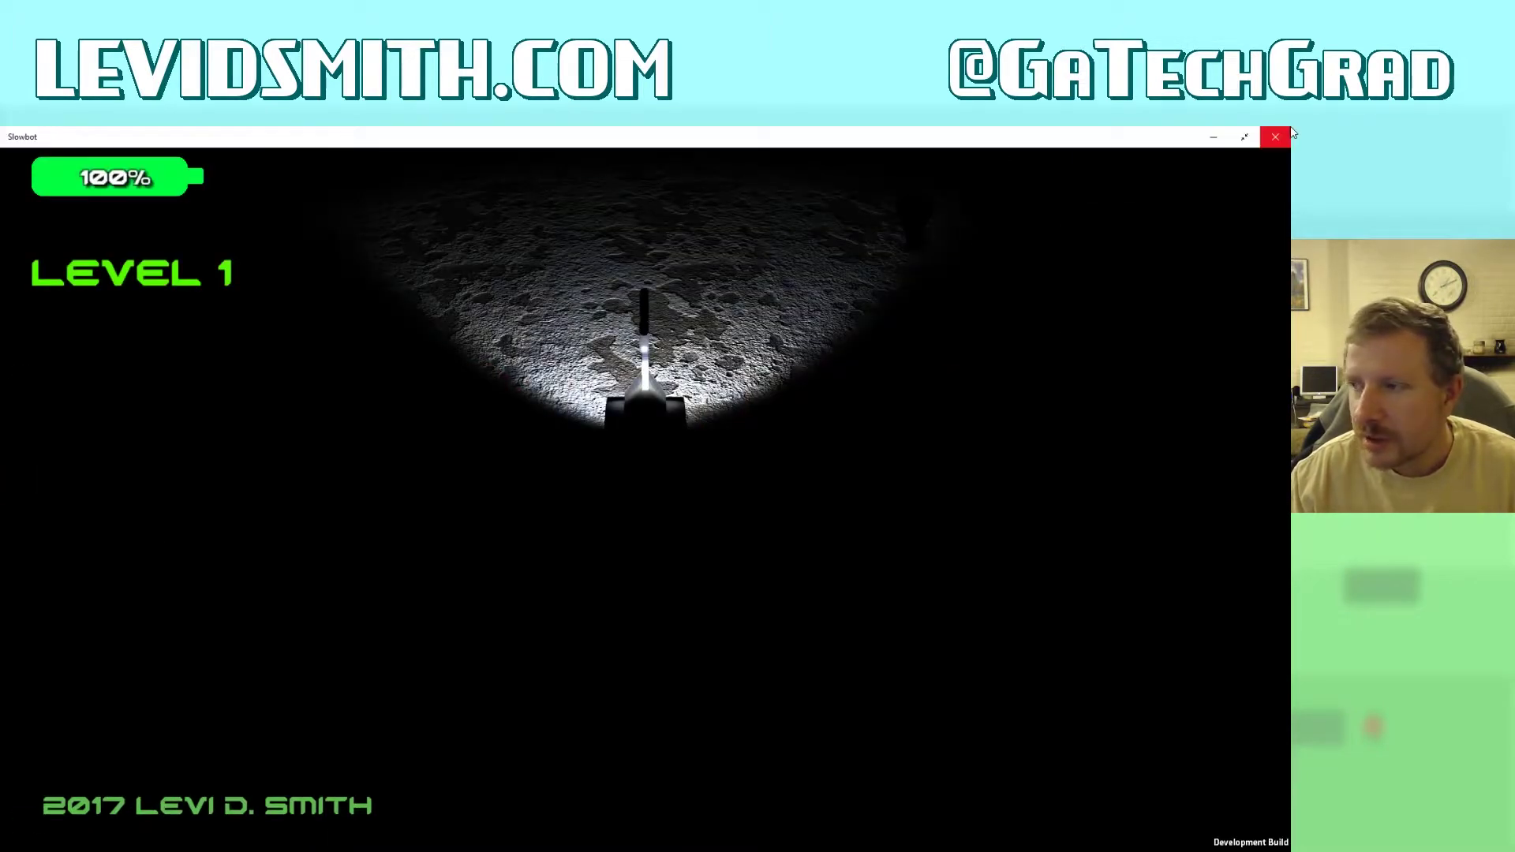
Minimize the running Slowbot game window, then stop debugging.
click(1217, 134)
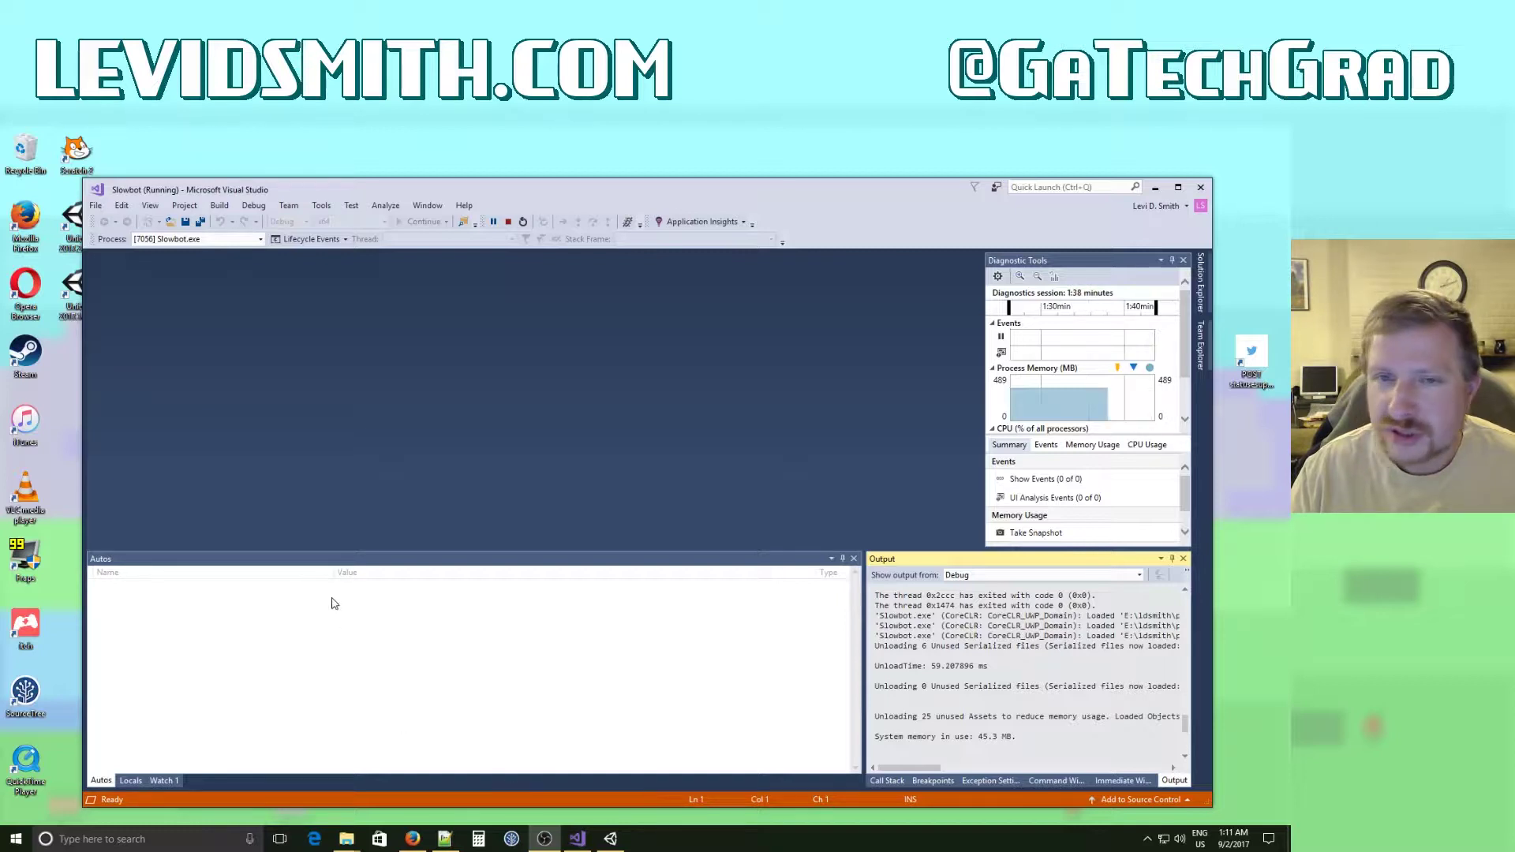
click(510, 220)
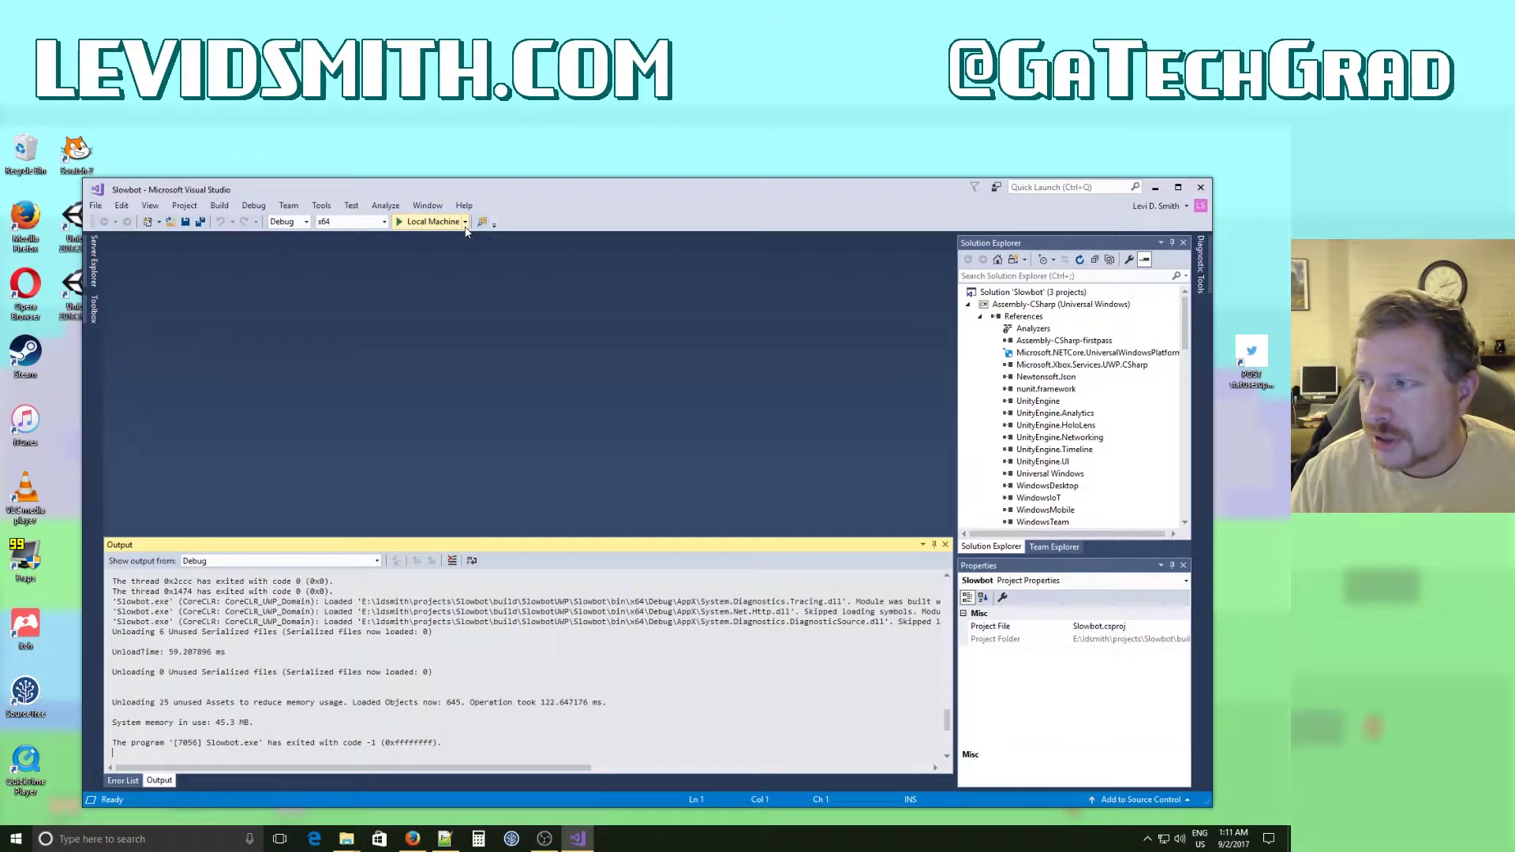
Target Remote Machine 192.168.1.15 with Universal (Unencrypted Protocol) authentication and deploy Slowbot to the Xbox.
click(465, 223)
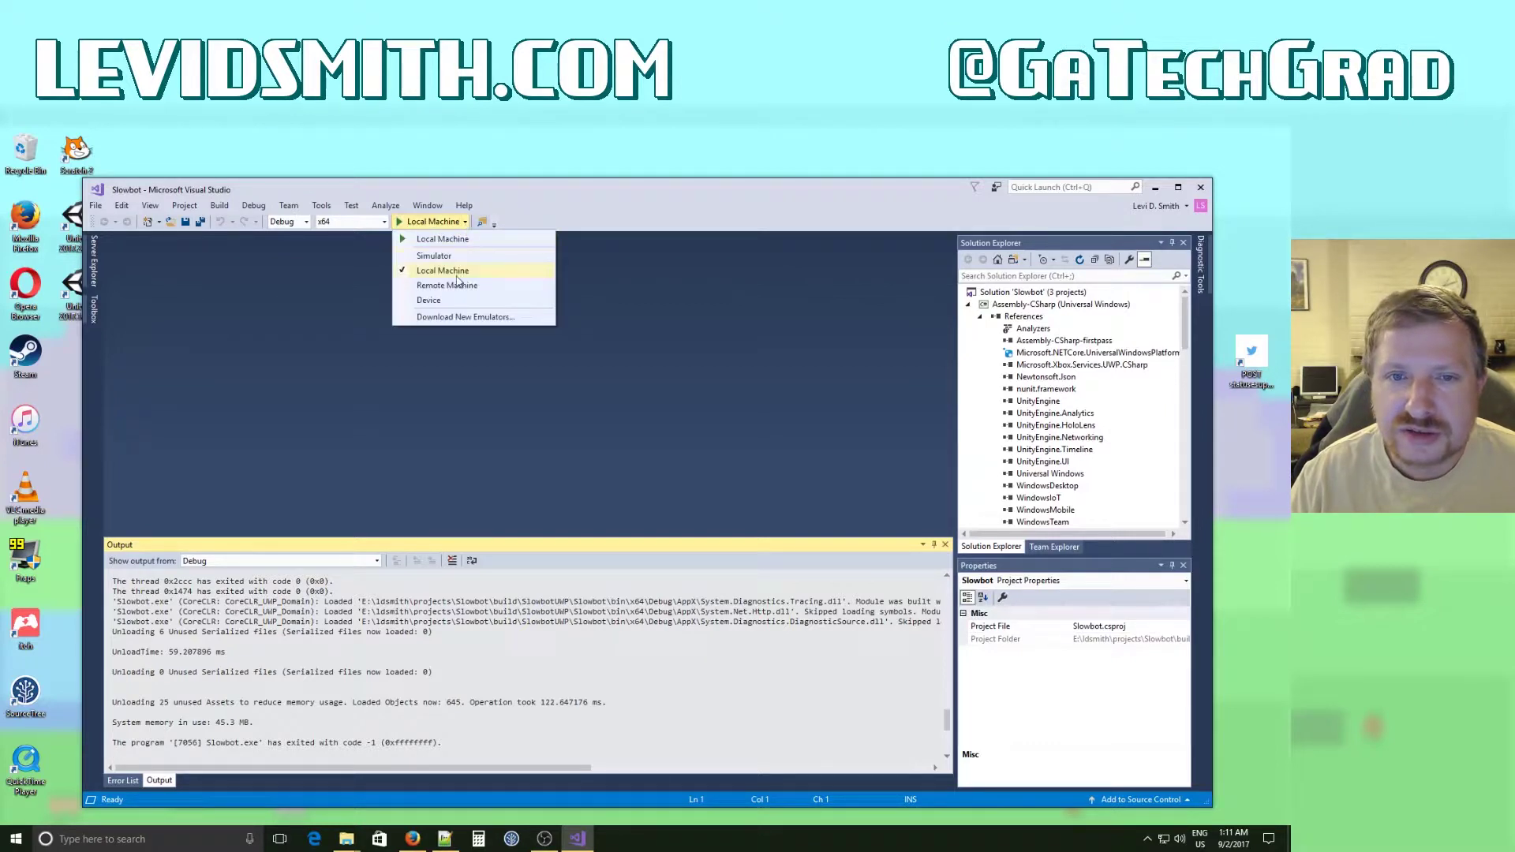
click(446, 286)
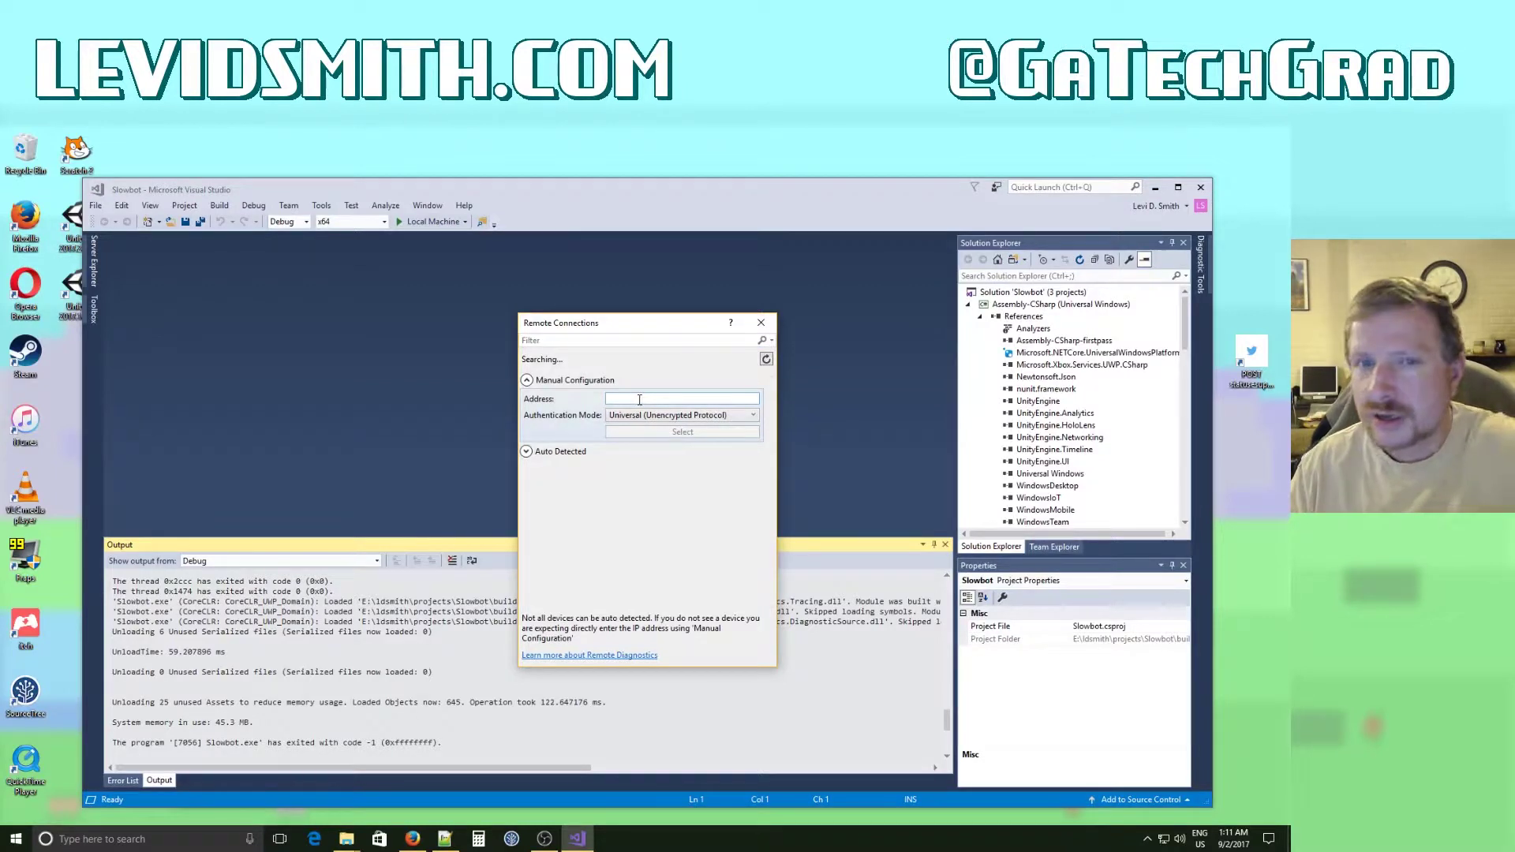
click(639, 400)
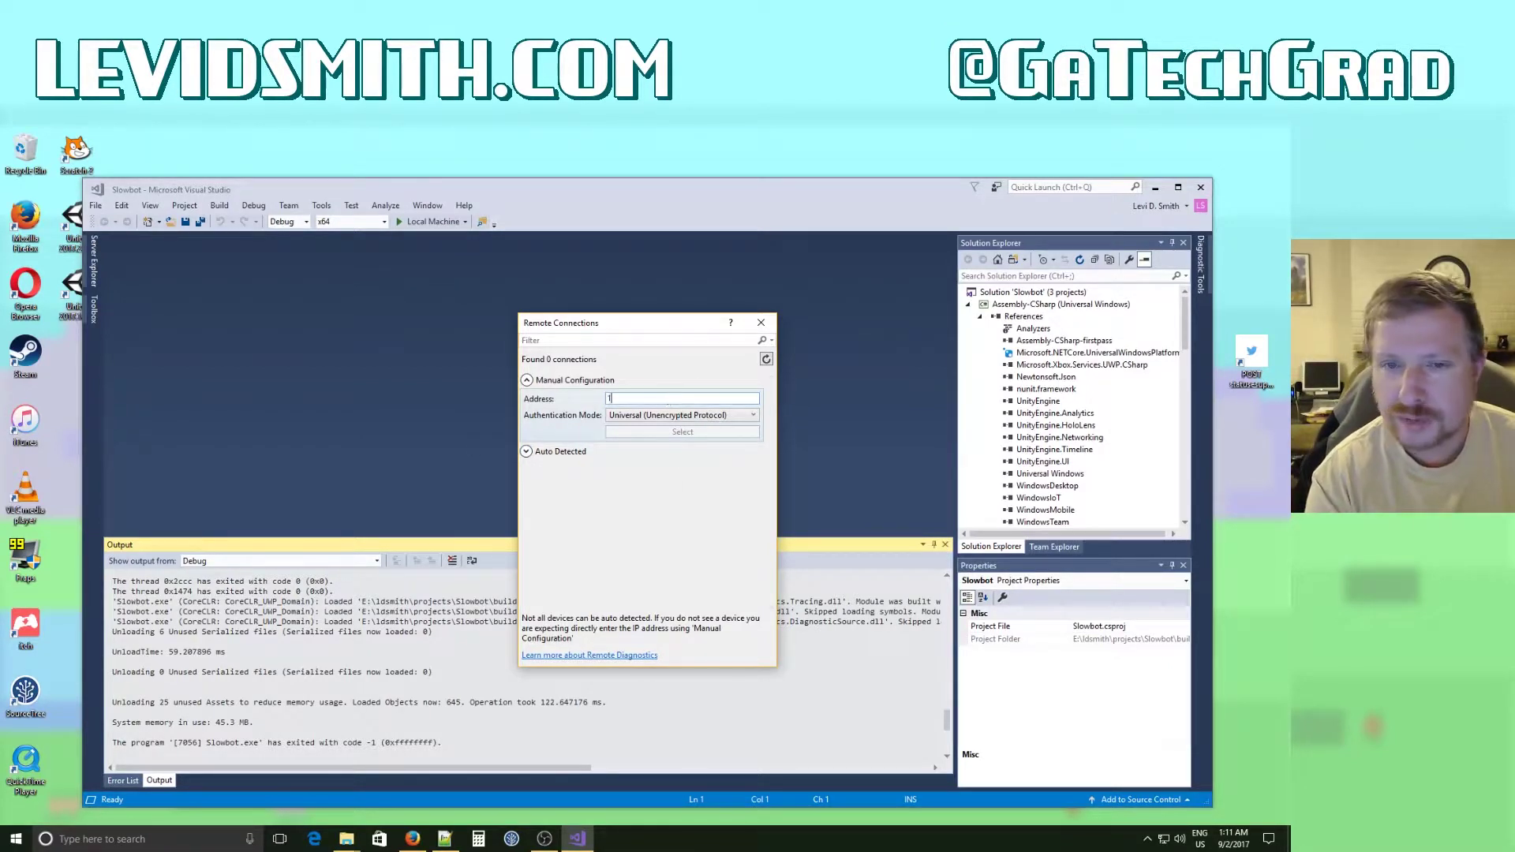
text(192.168)
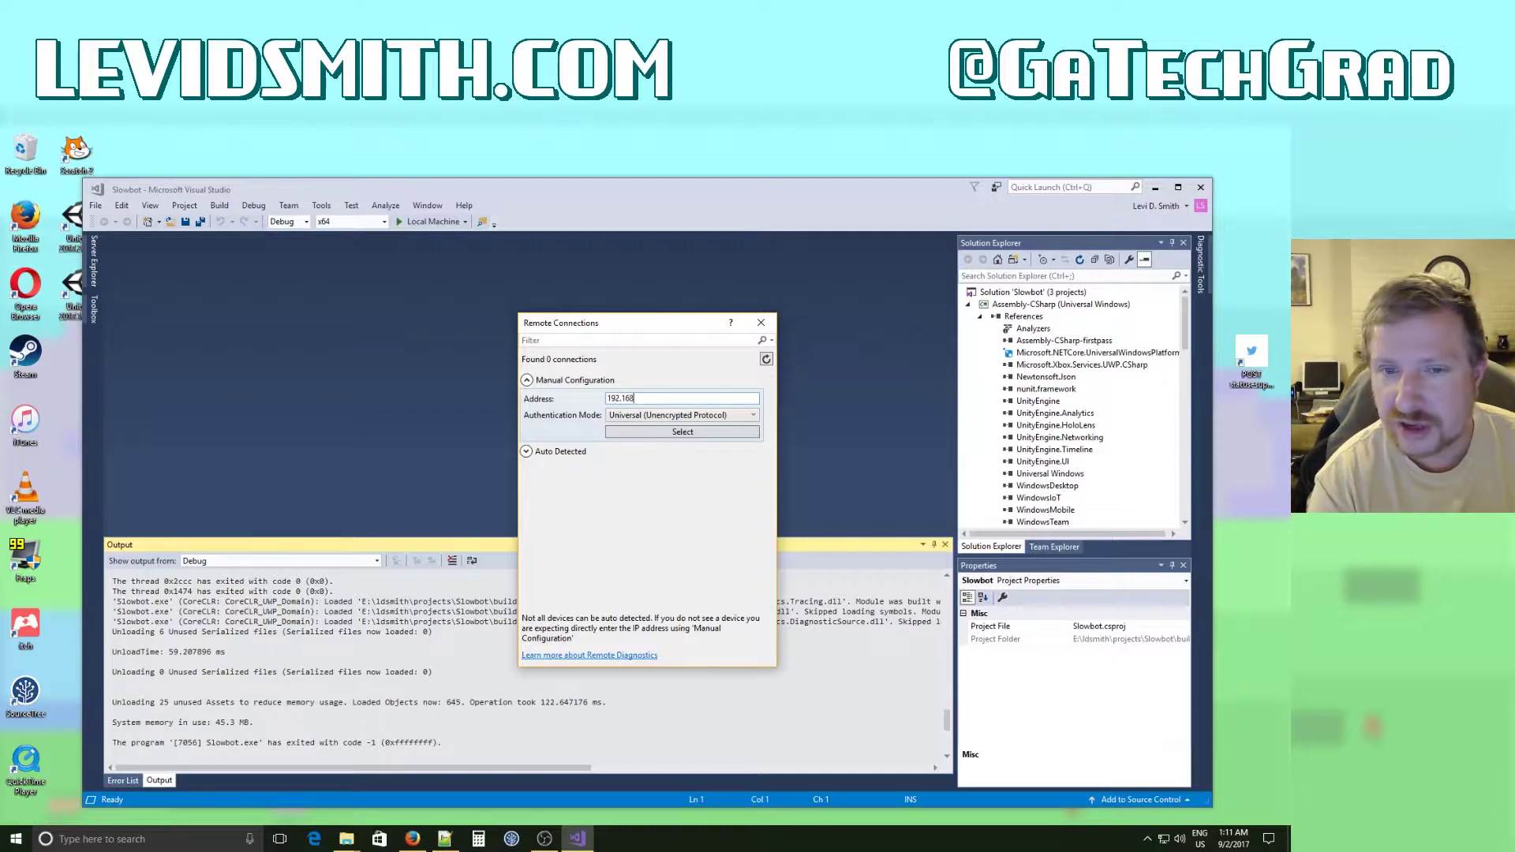
text(.1.)
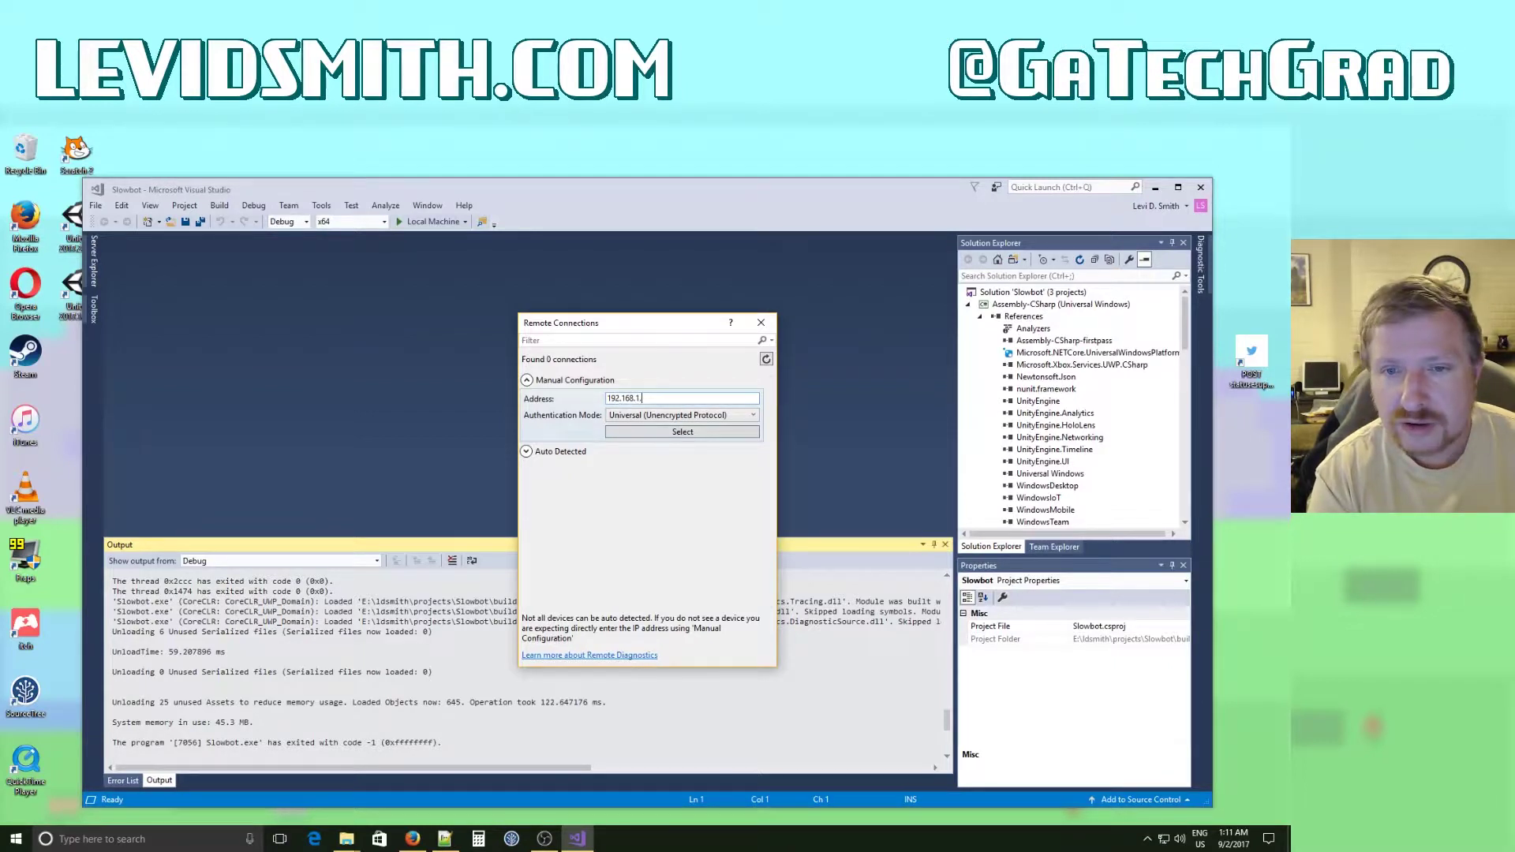
text(15)
click(694, 416)
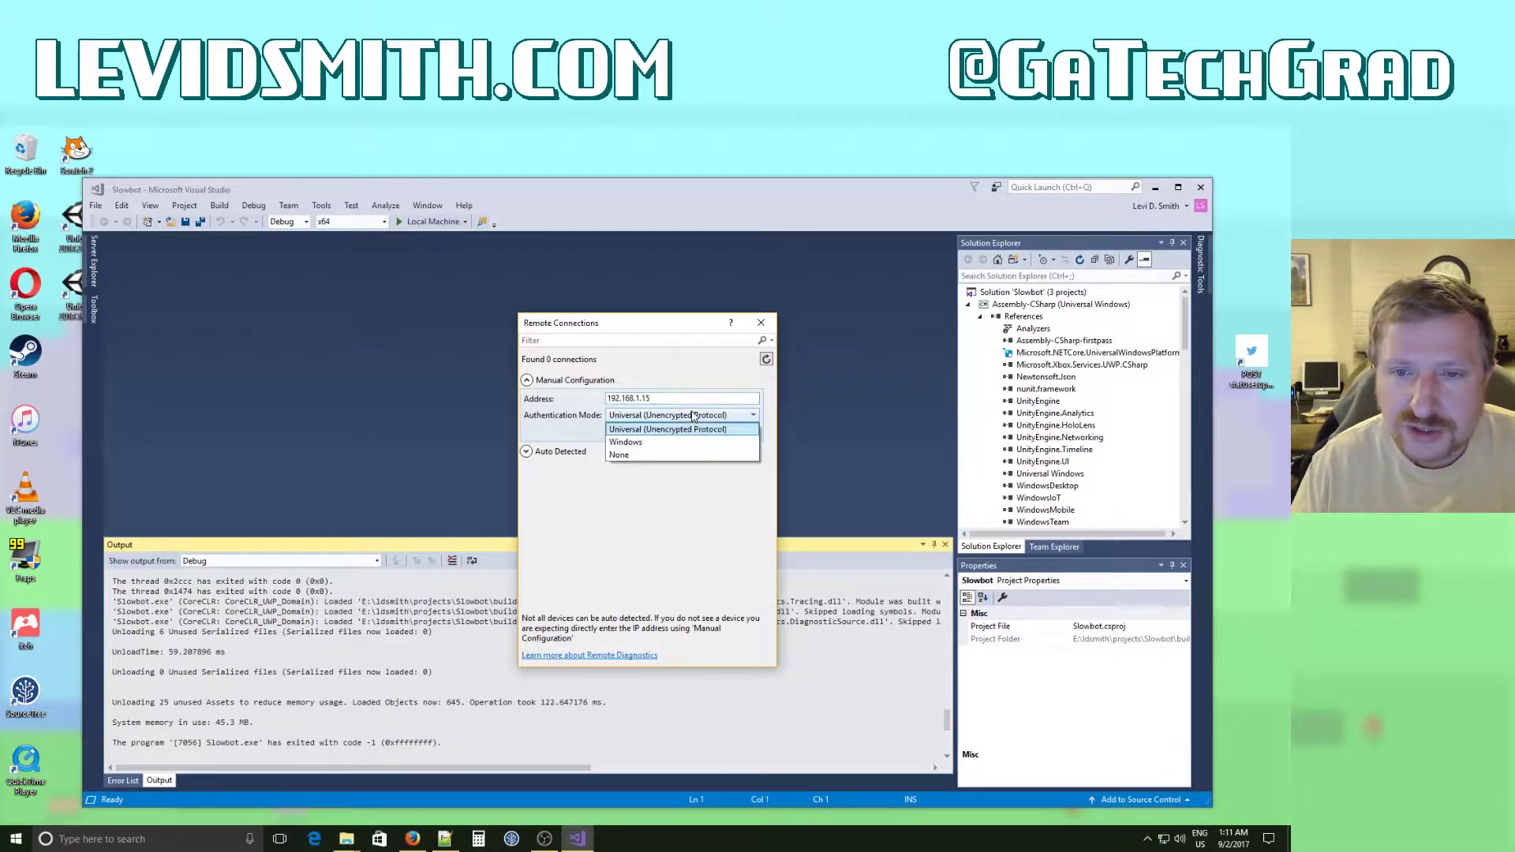
click(676, 429)
click(679, 434)
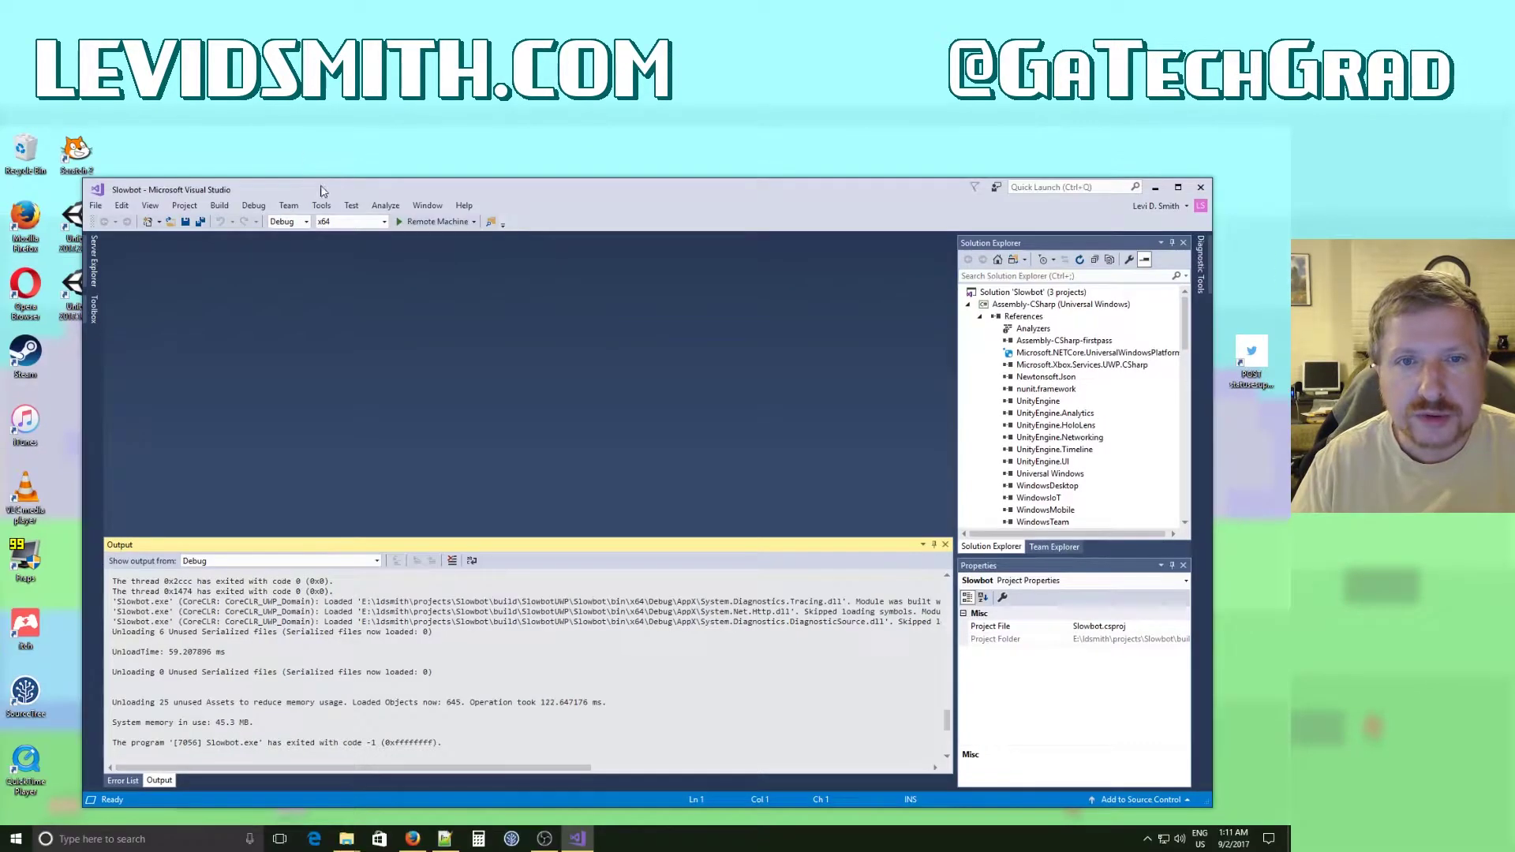
click(420, 224)
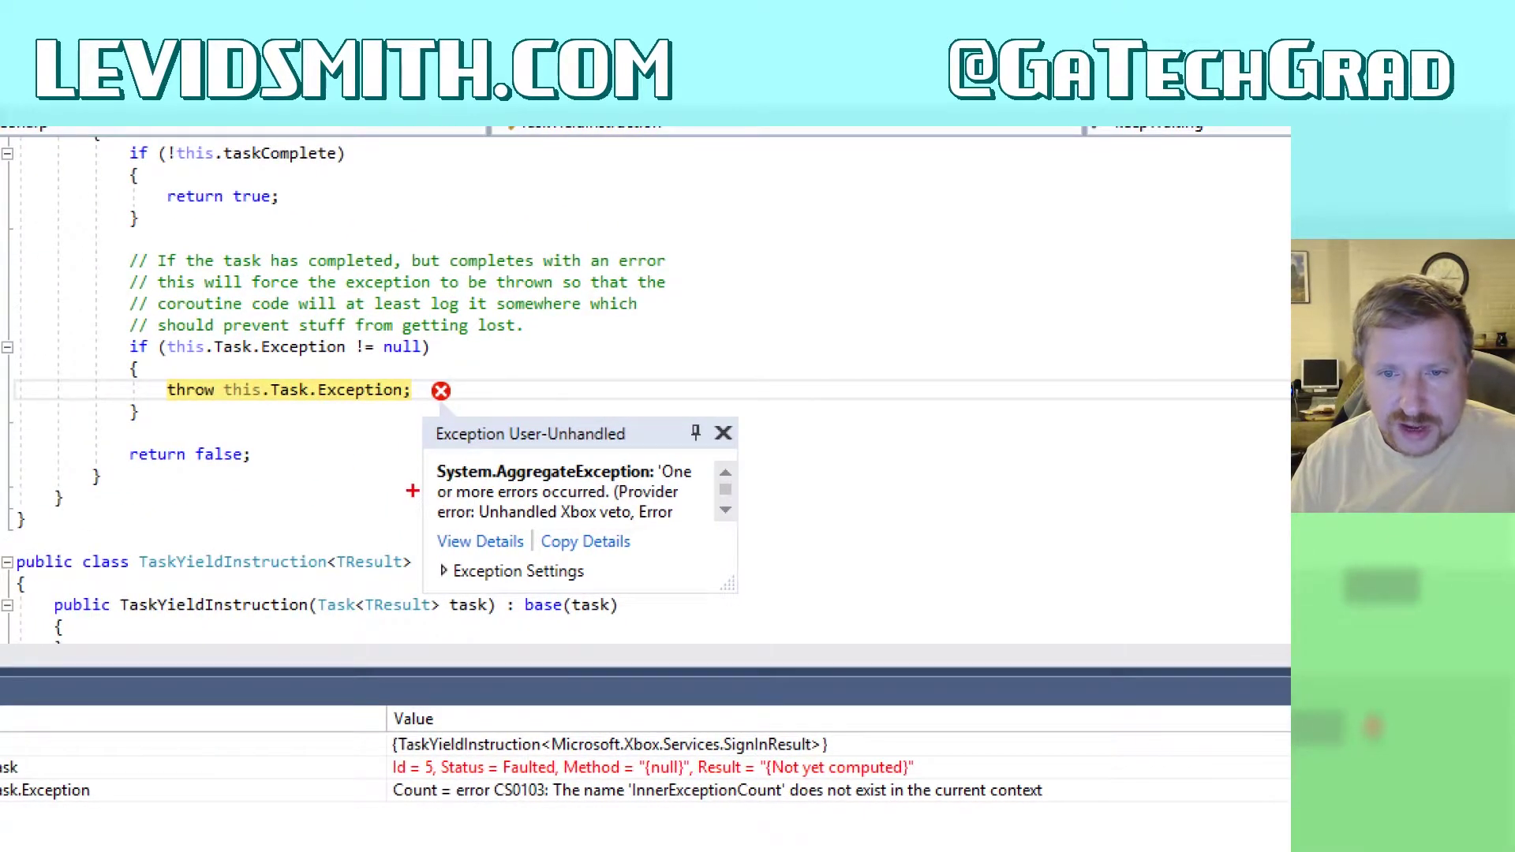
Open QuickWatch on $exception, widen its column and expand it to show InnerException and Message.
mouse_move(454, 509)
mouse_down()
mouse_move(698, 508)
mouse_move(584, 528)
mouse_move(732, 527)
mouse_up()
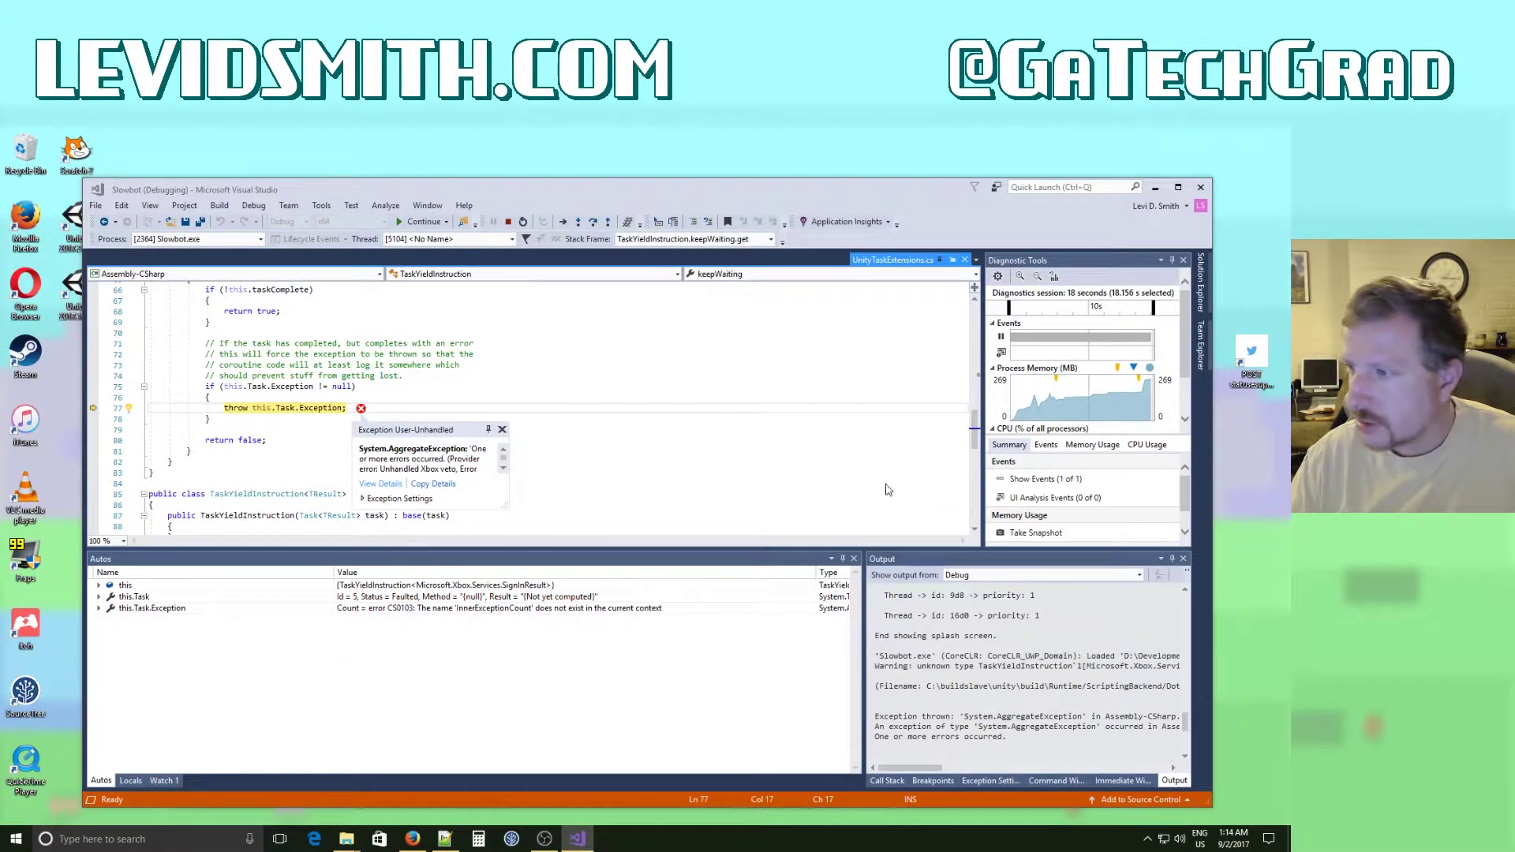
click(381, 484)
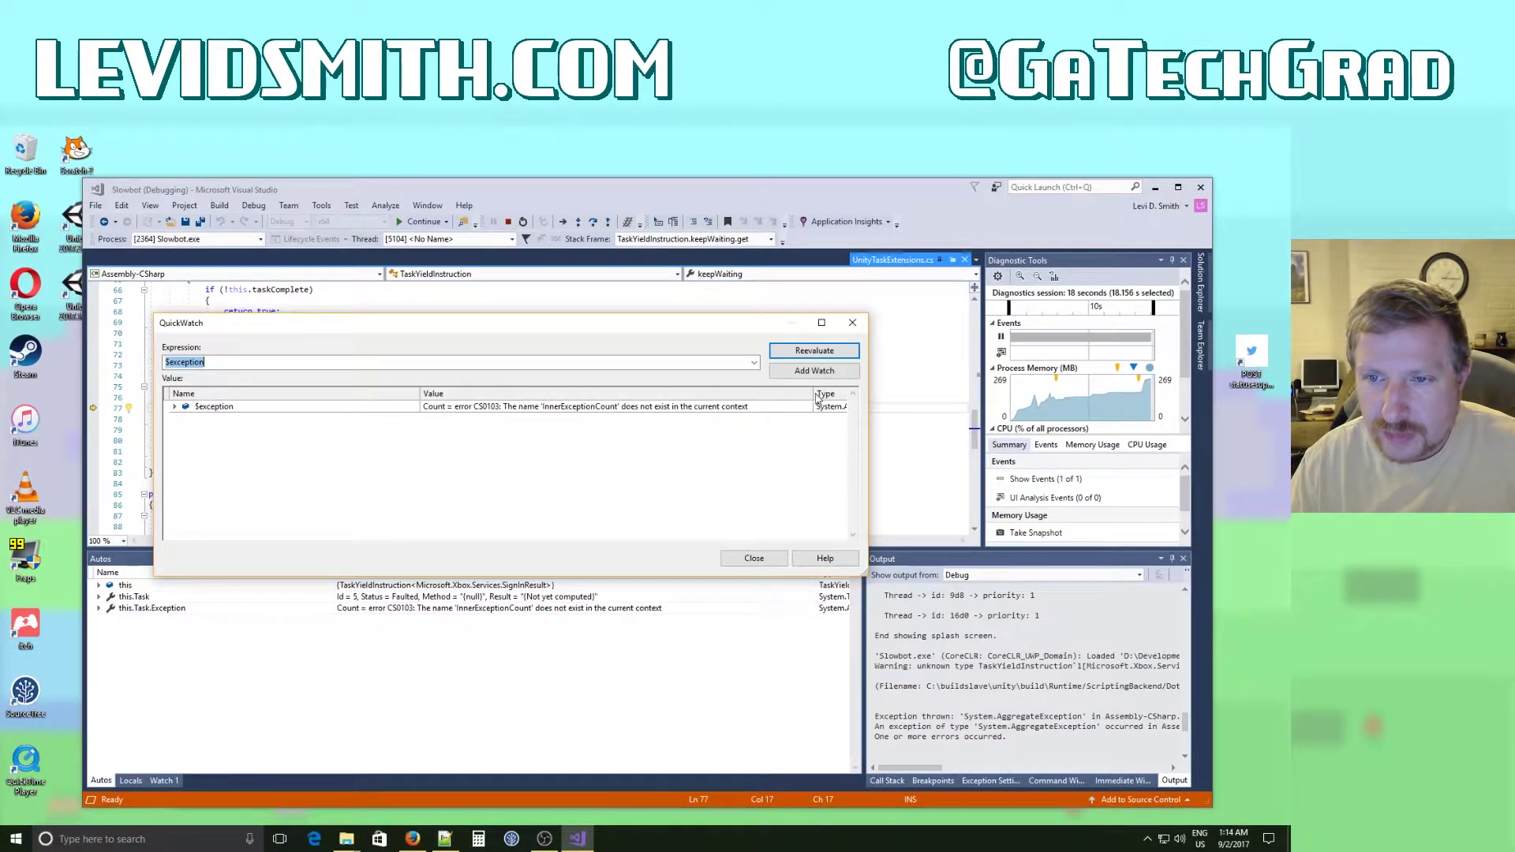
click(888, 446)
drag(813, 393, 647, 393)
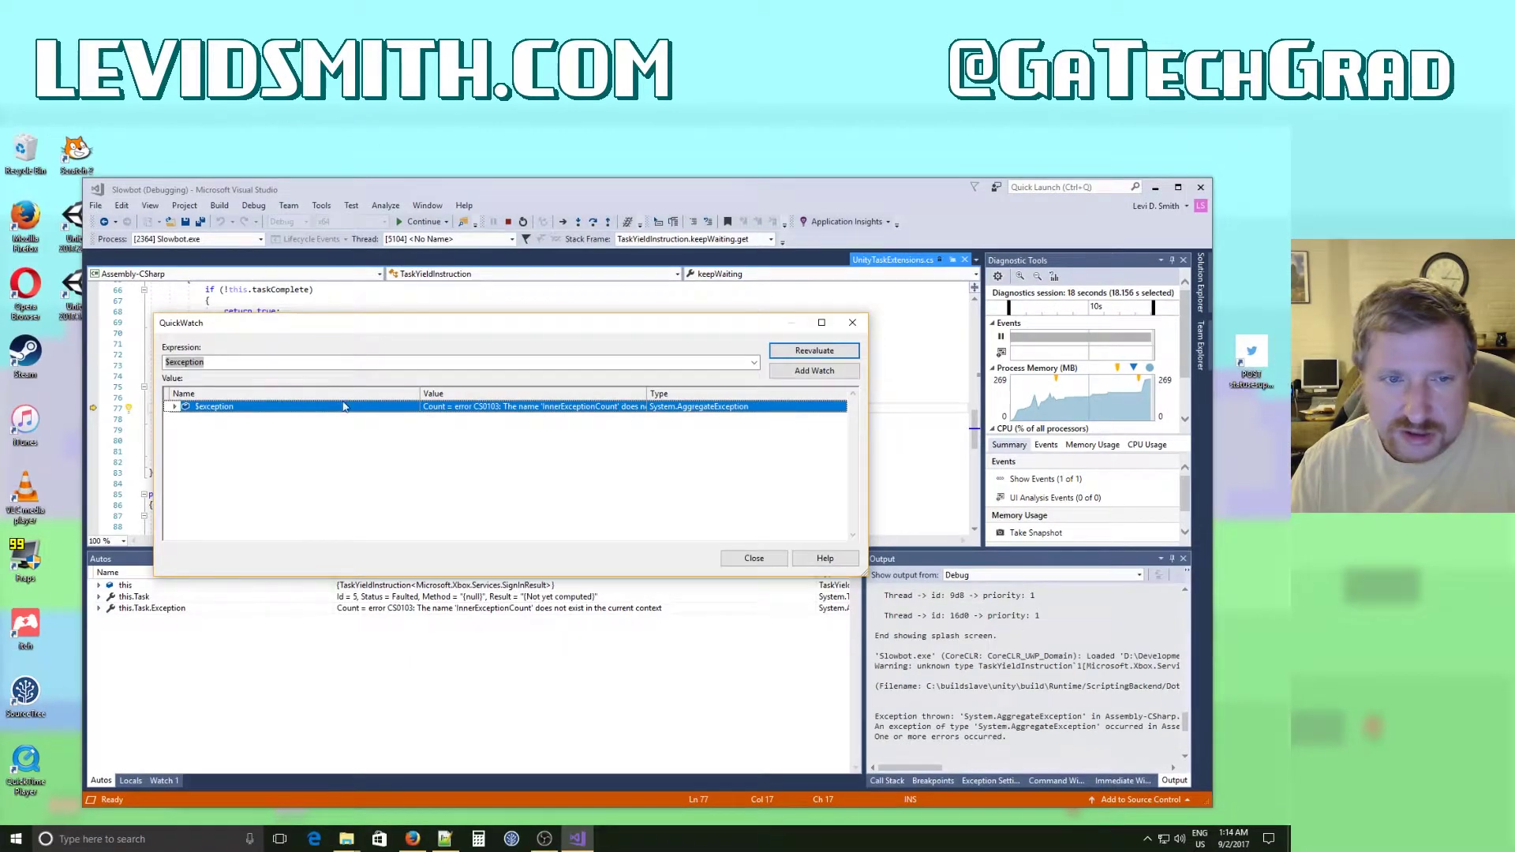
click(176, 406)
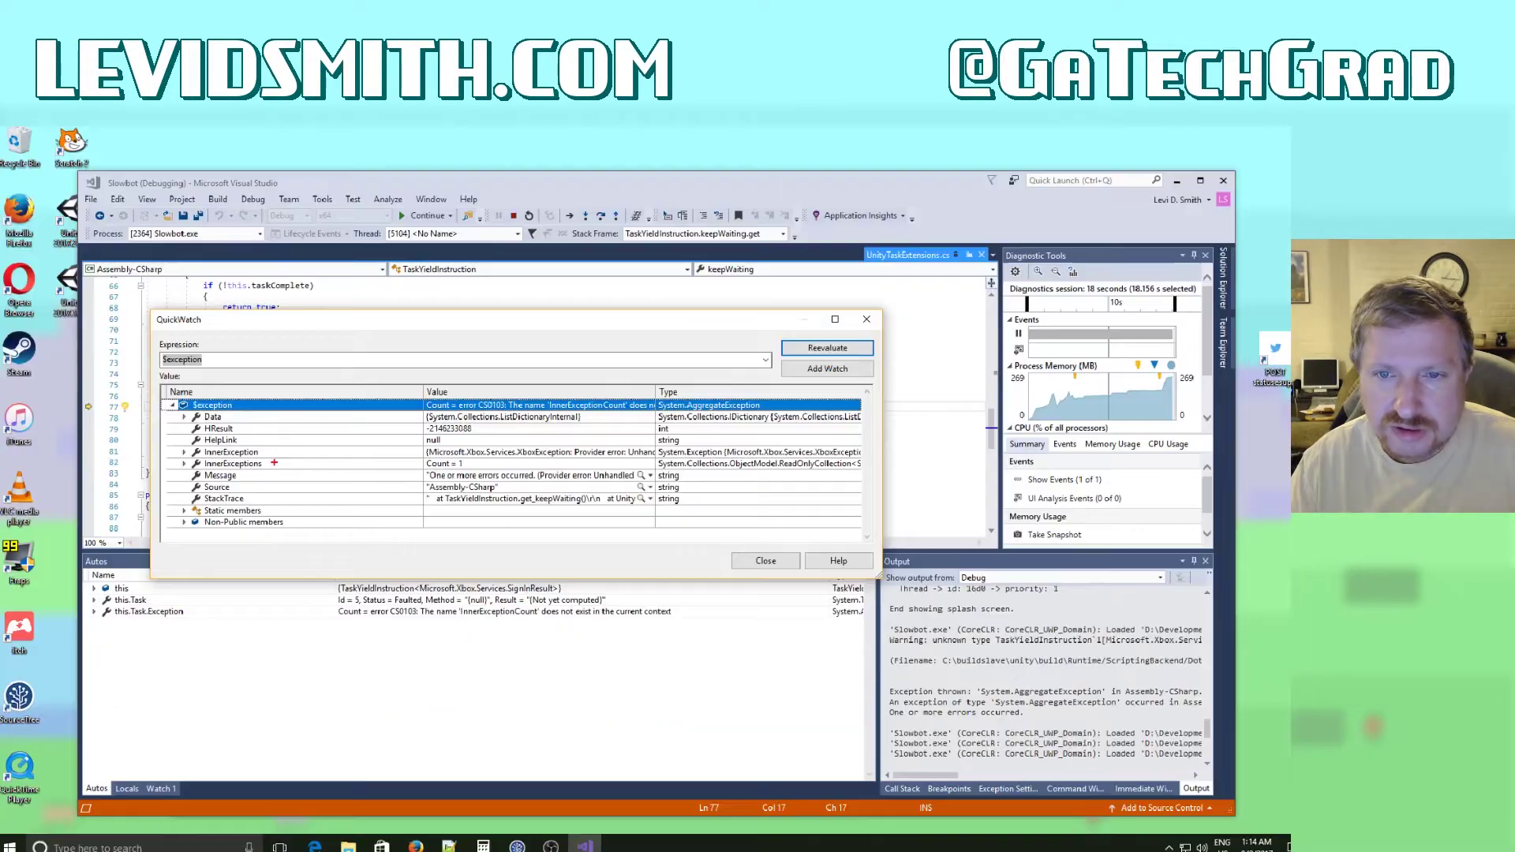
click(412, 838)
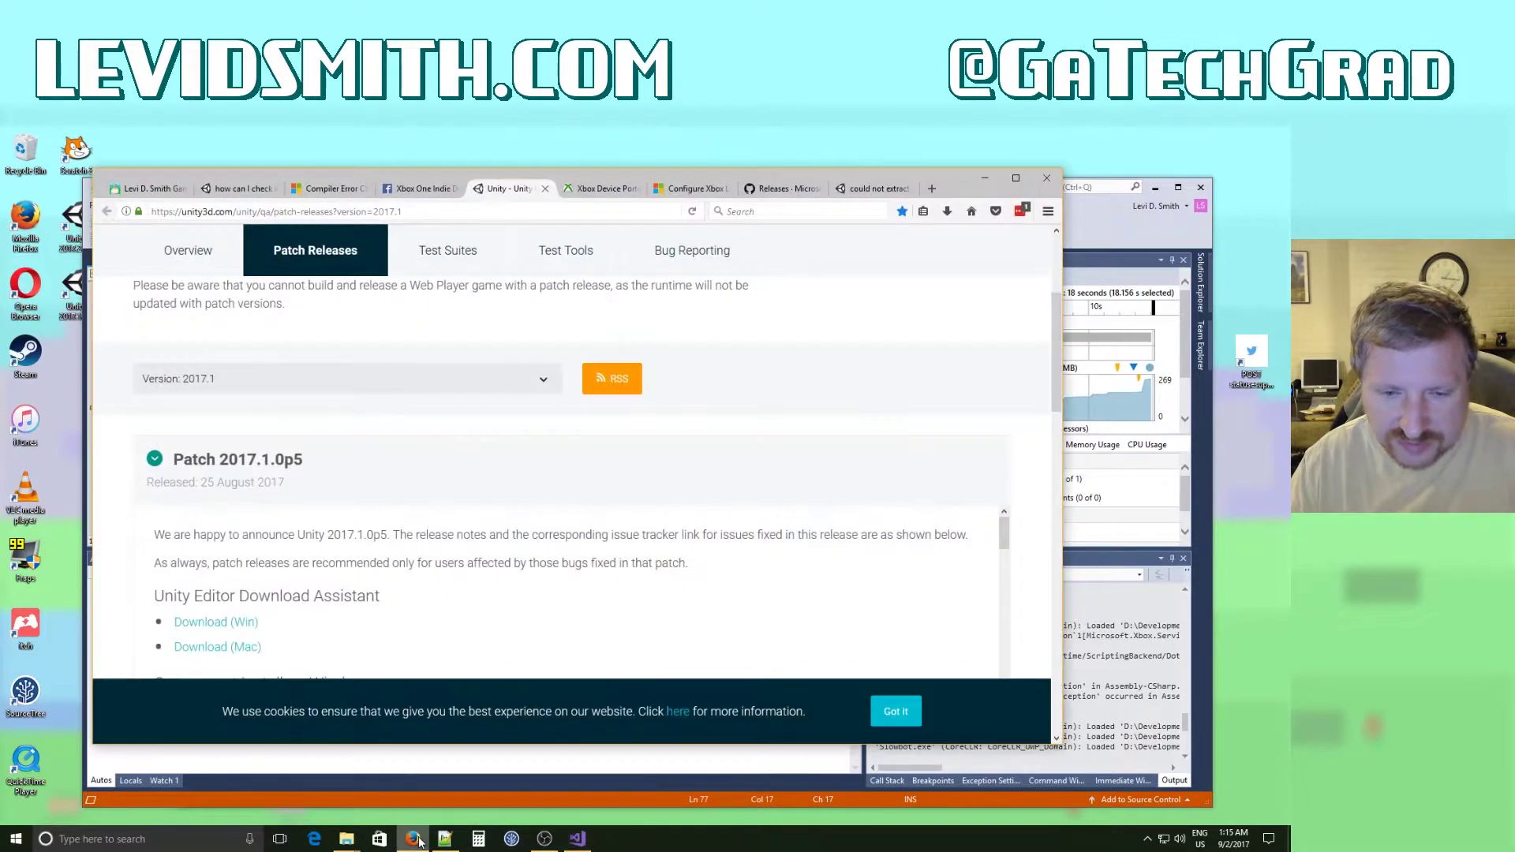
View the Xbox Device Portal's Performance charts, then switch to the Compiler Error CS0103 article.
click(604, 188)
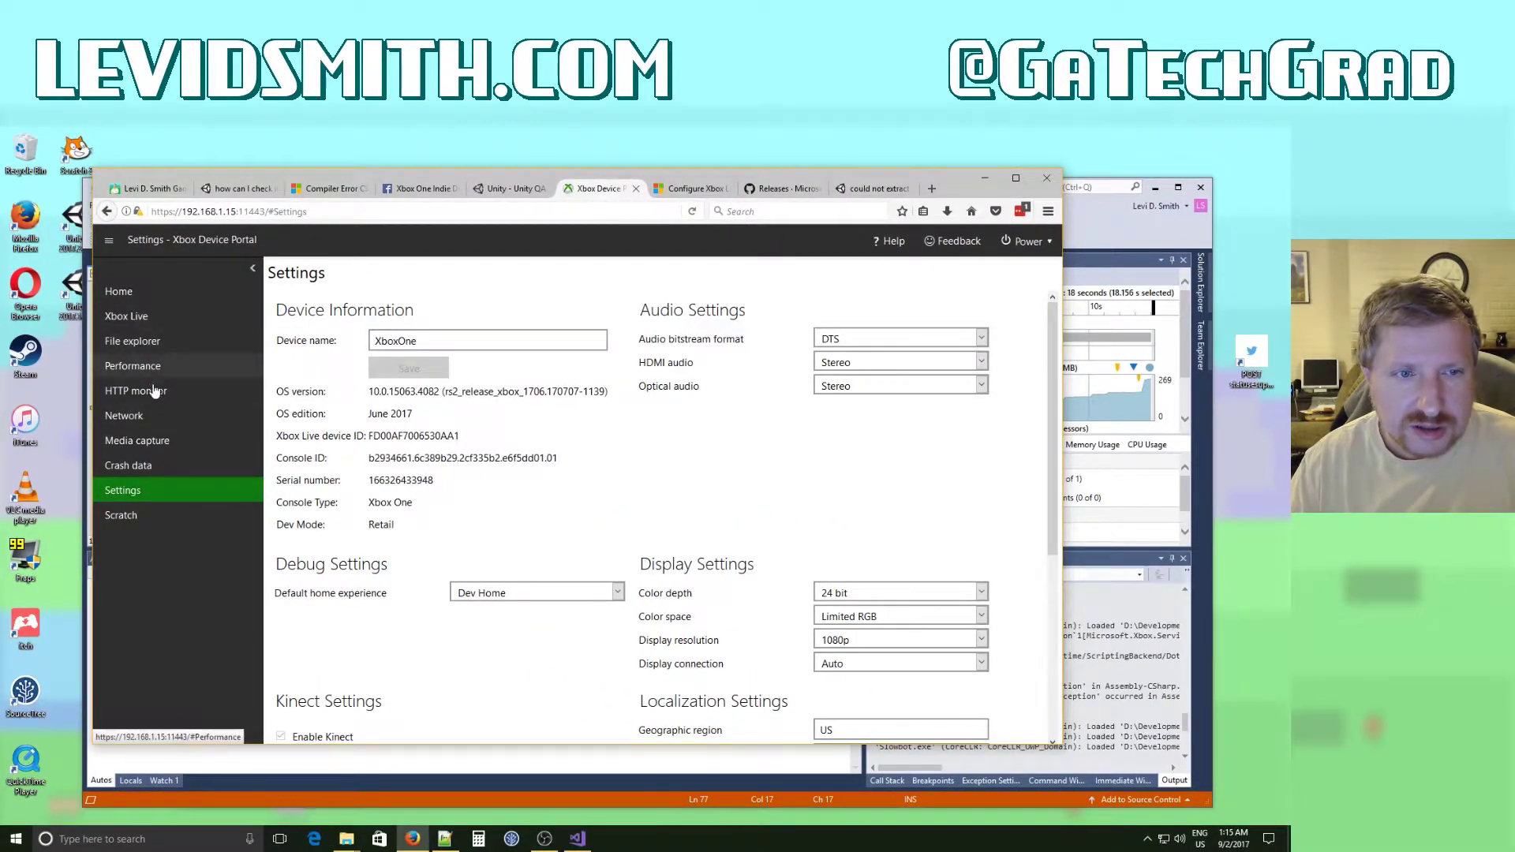
click(151, 368)
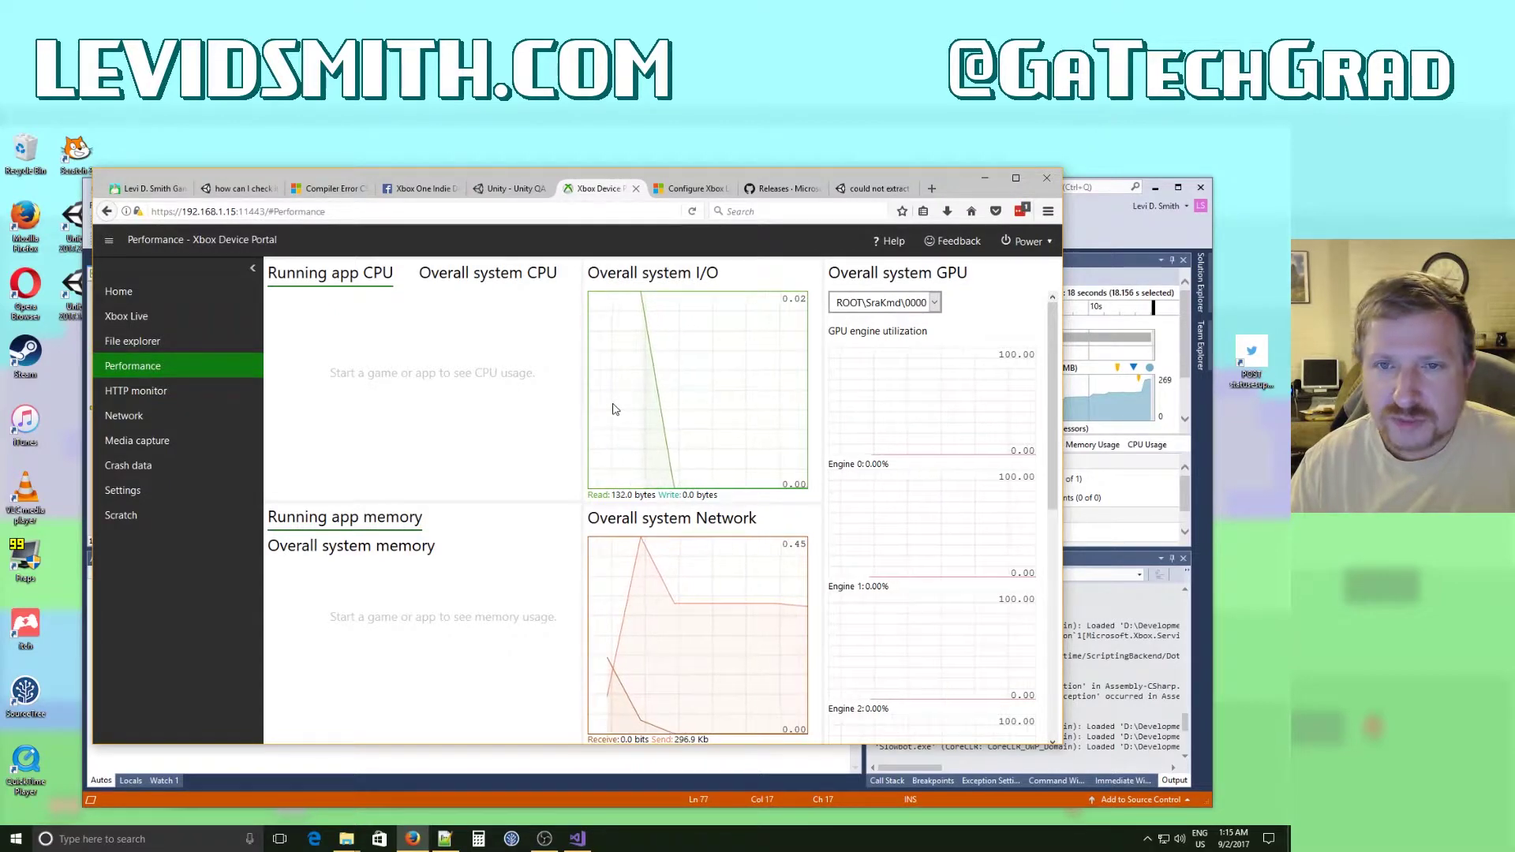
click(507, 191)
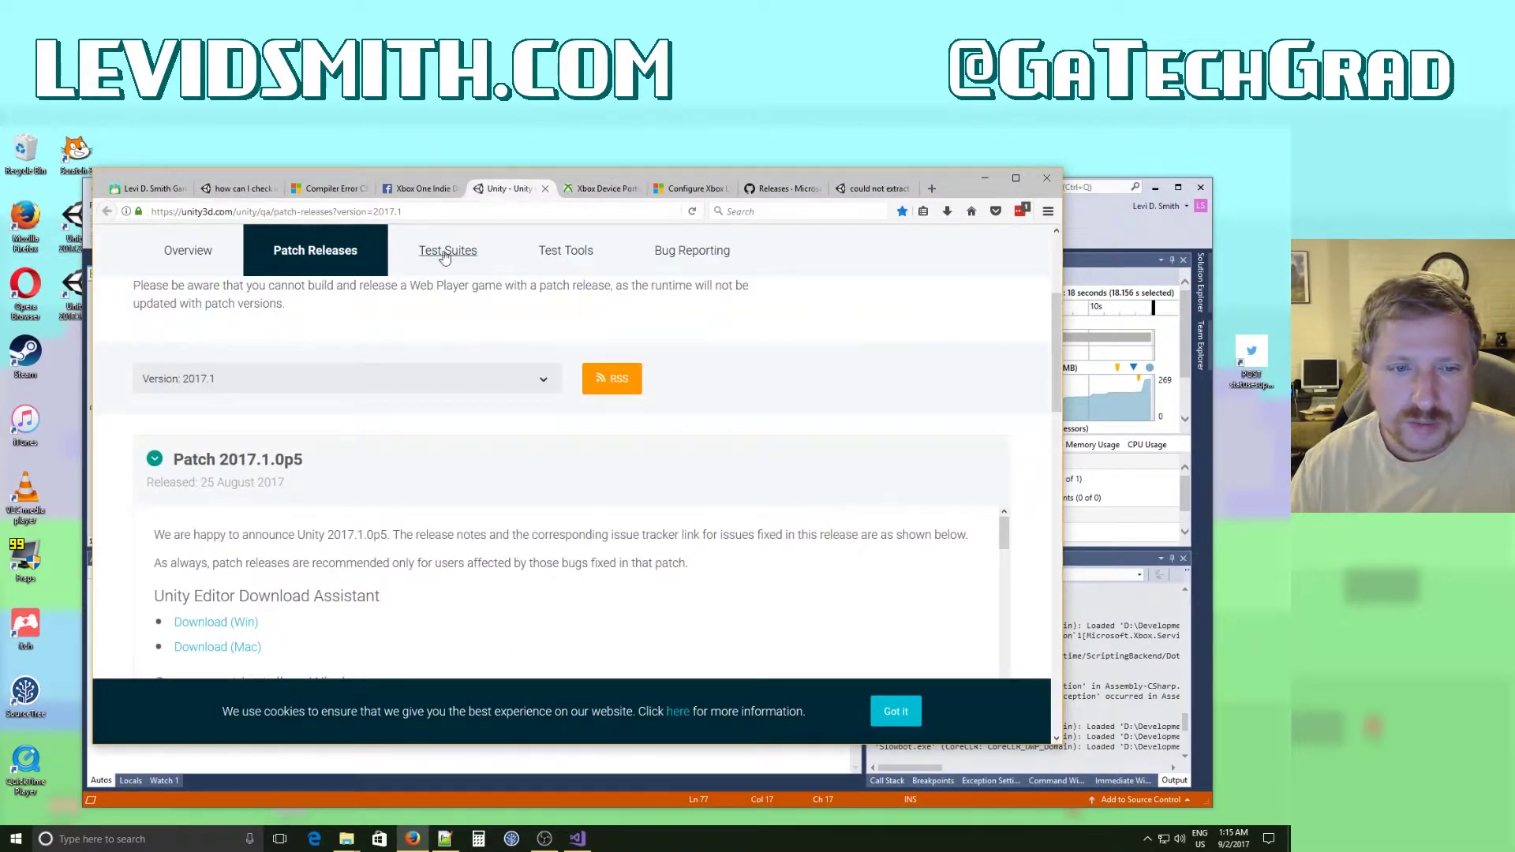
click(407, 192)
click(325, 195)
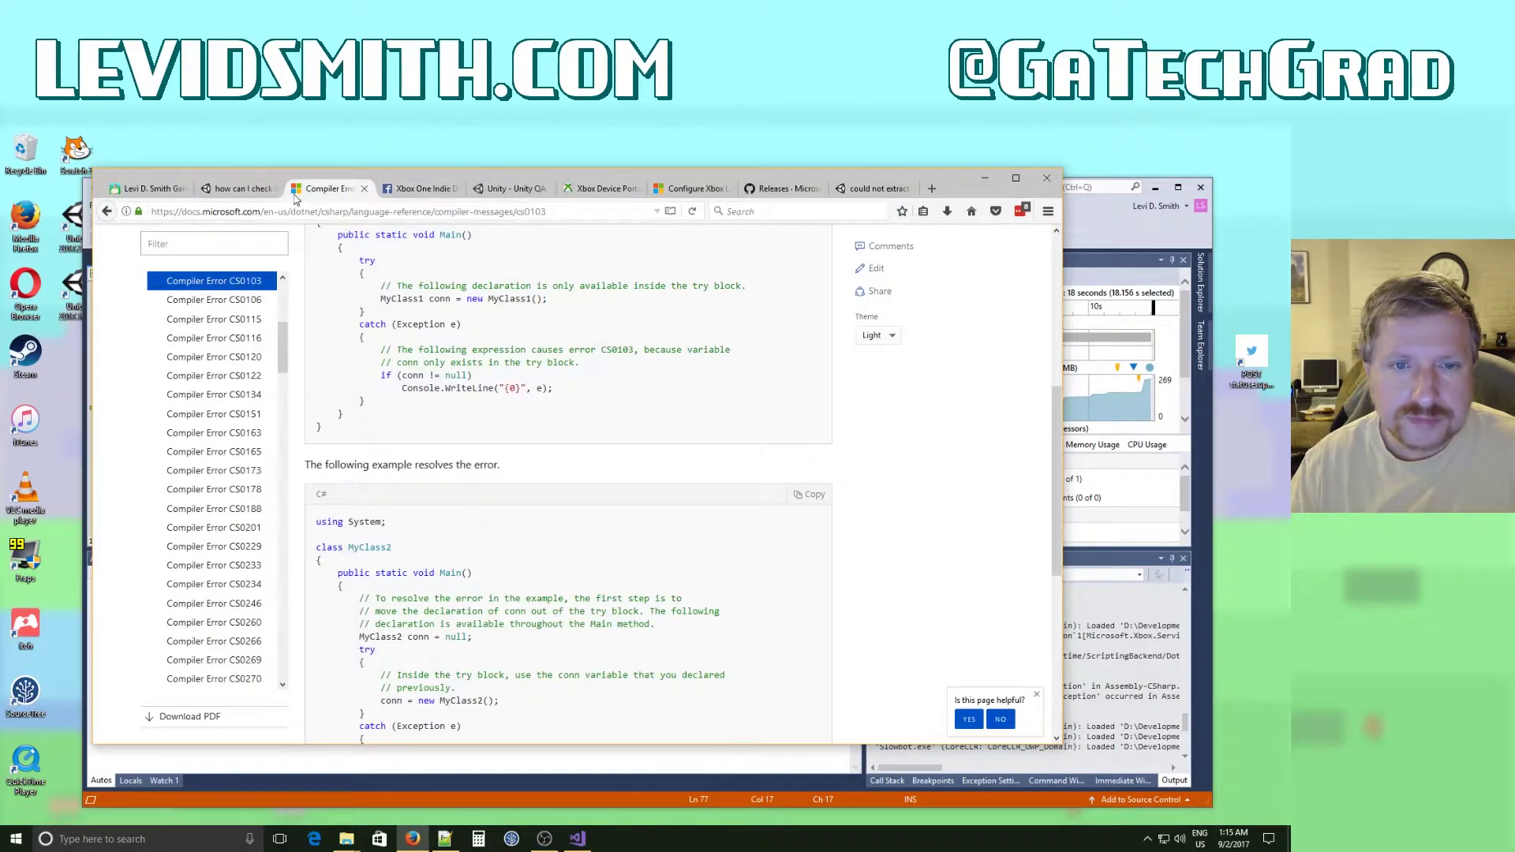
Read the CS0103 article and the Unity Answers null-check and could-not-extract-GUID questions.
scroll(505, 397, up, 5)
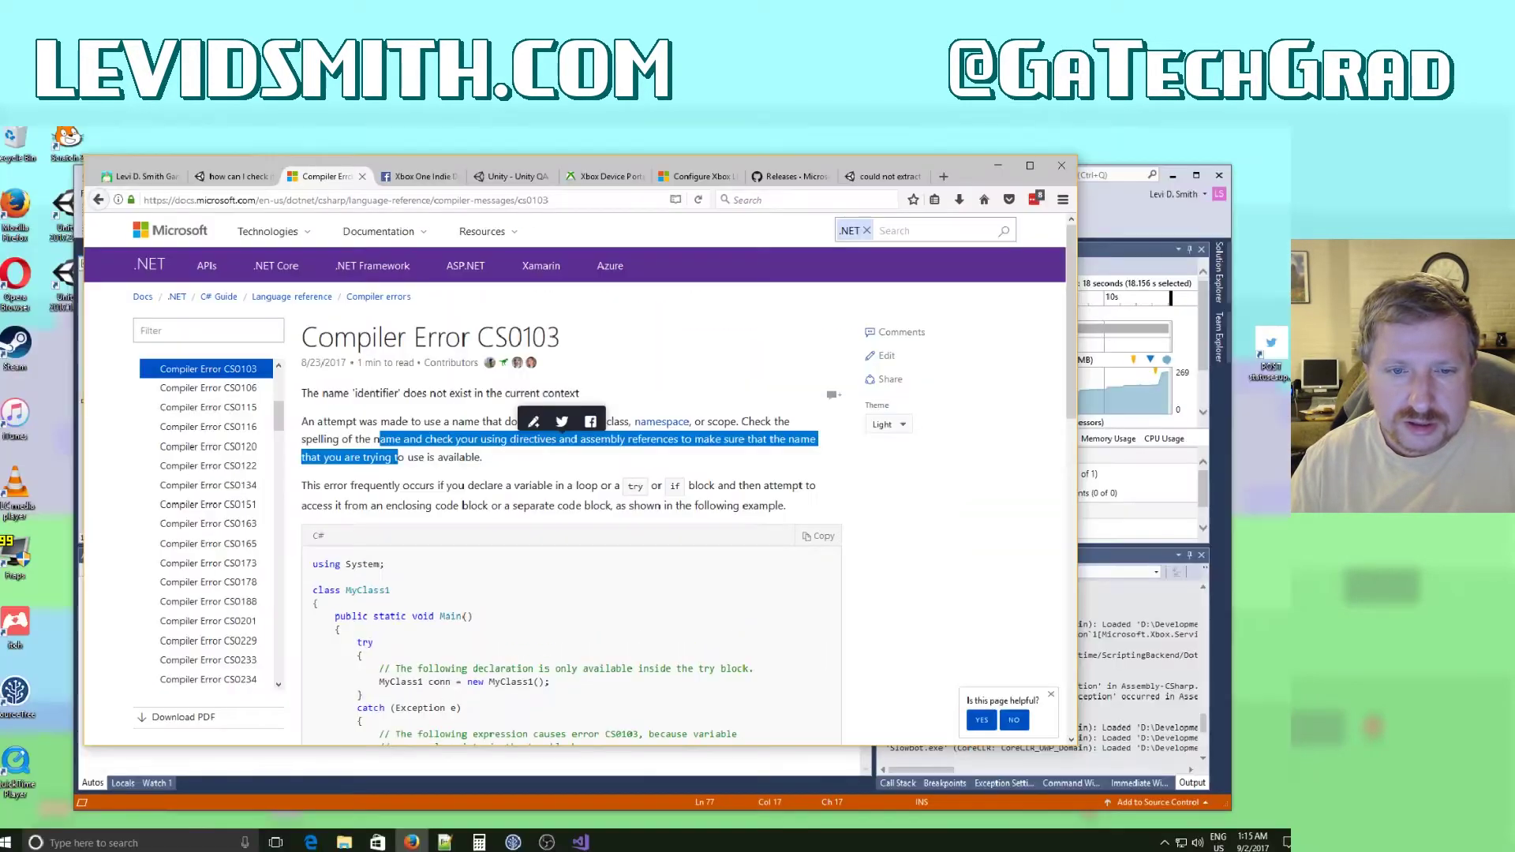
scroll(463, 659, down, 7)
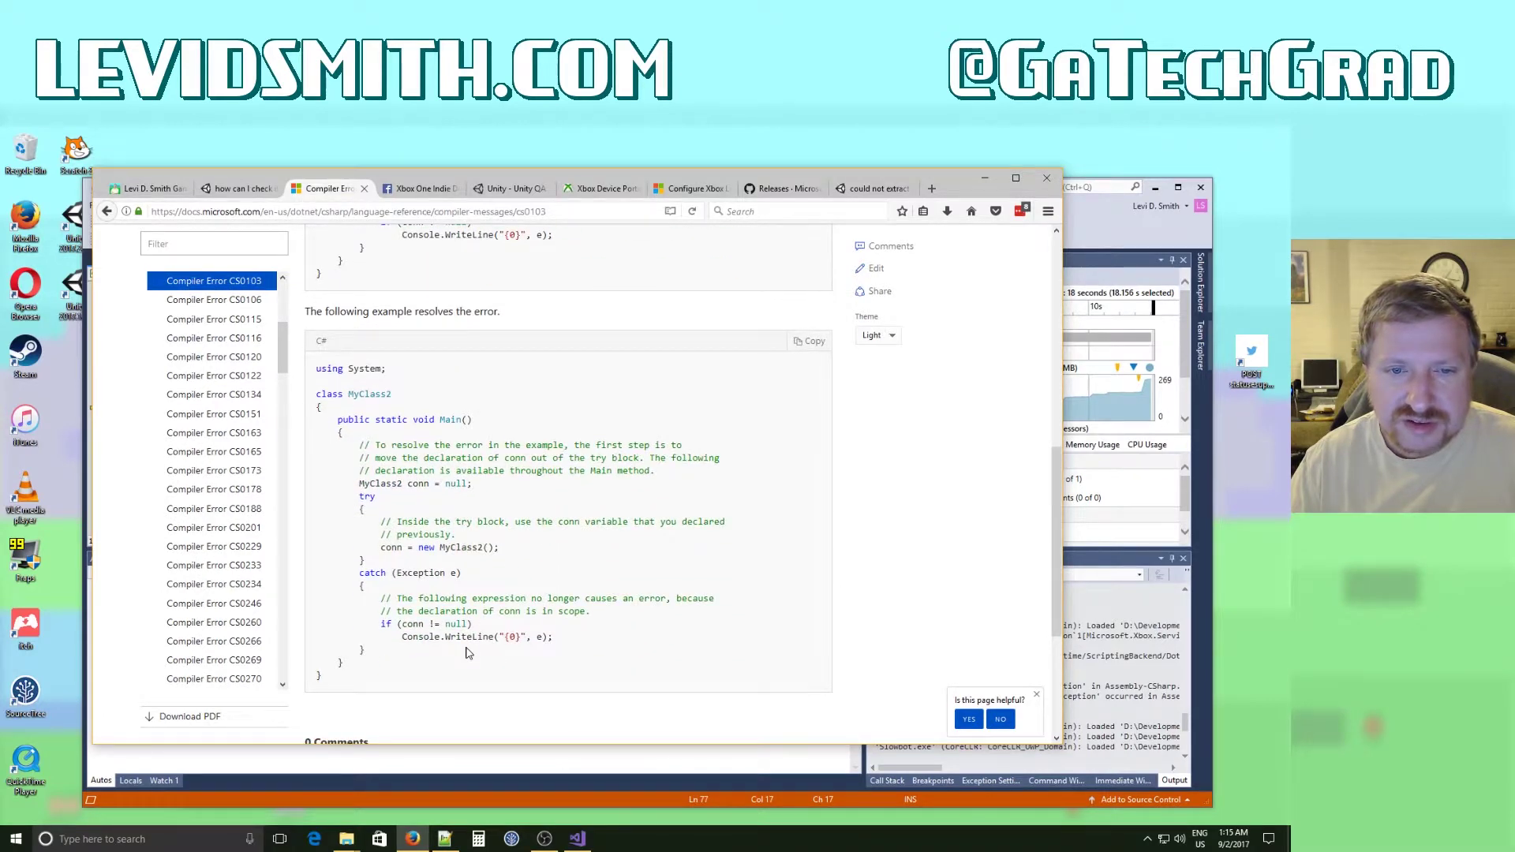
scroll(465, 652, up, 8)
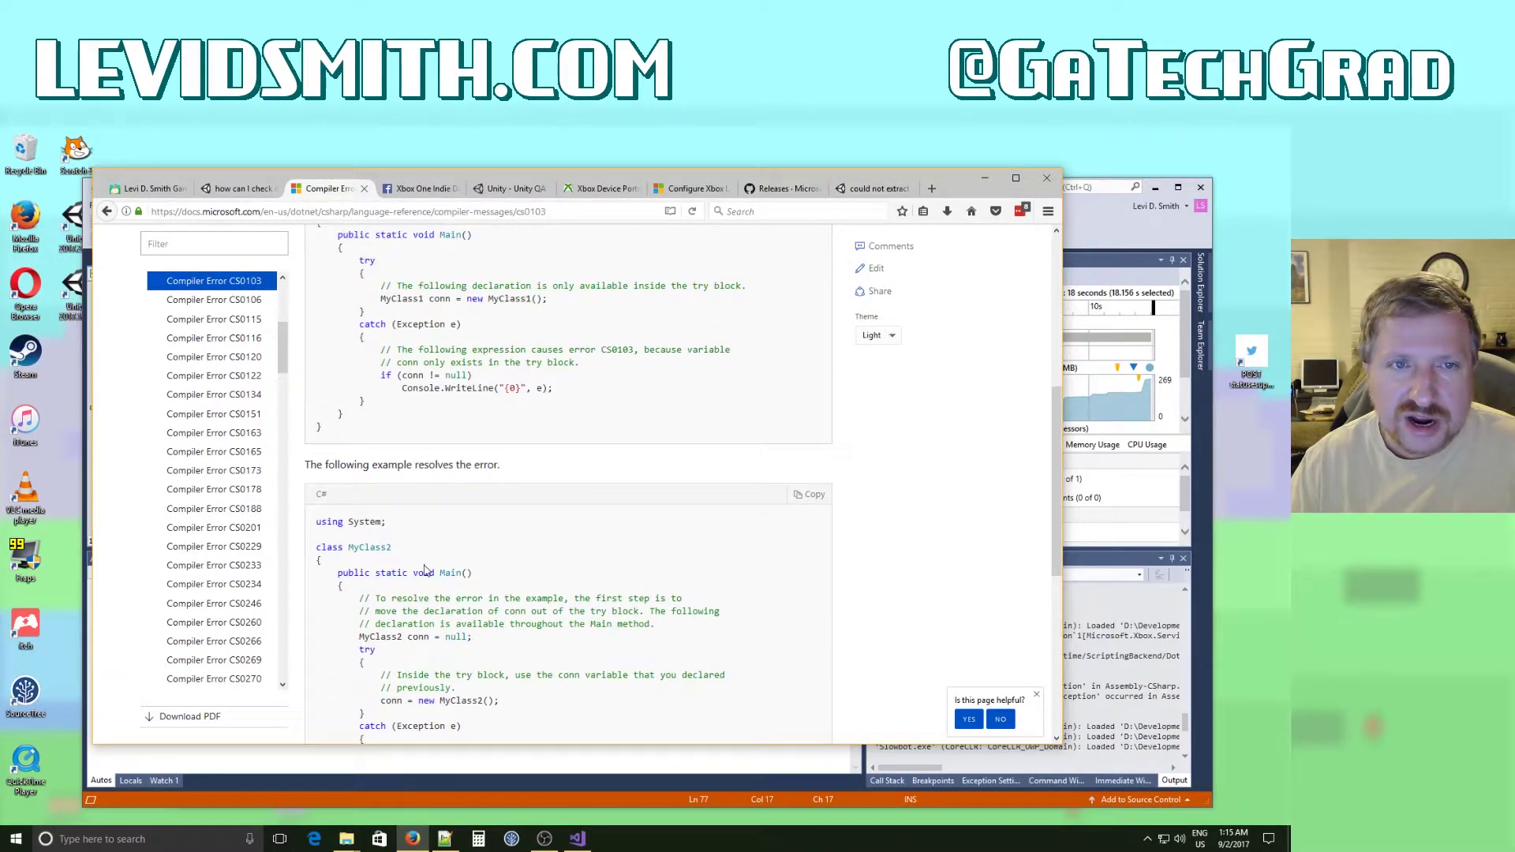
click(241, 187)
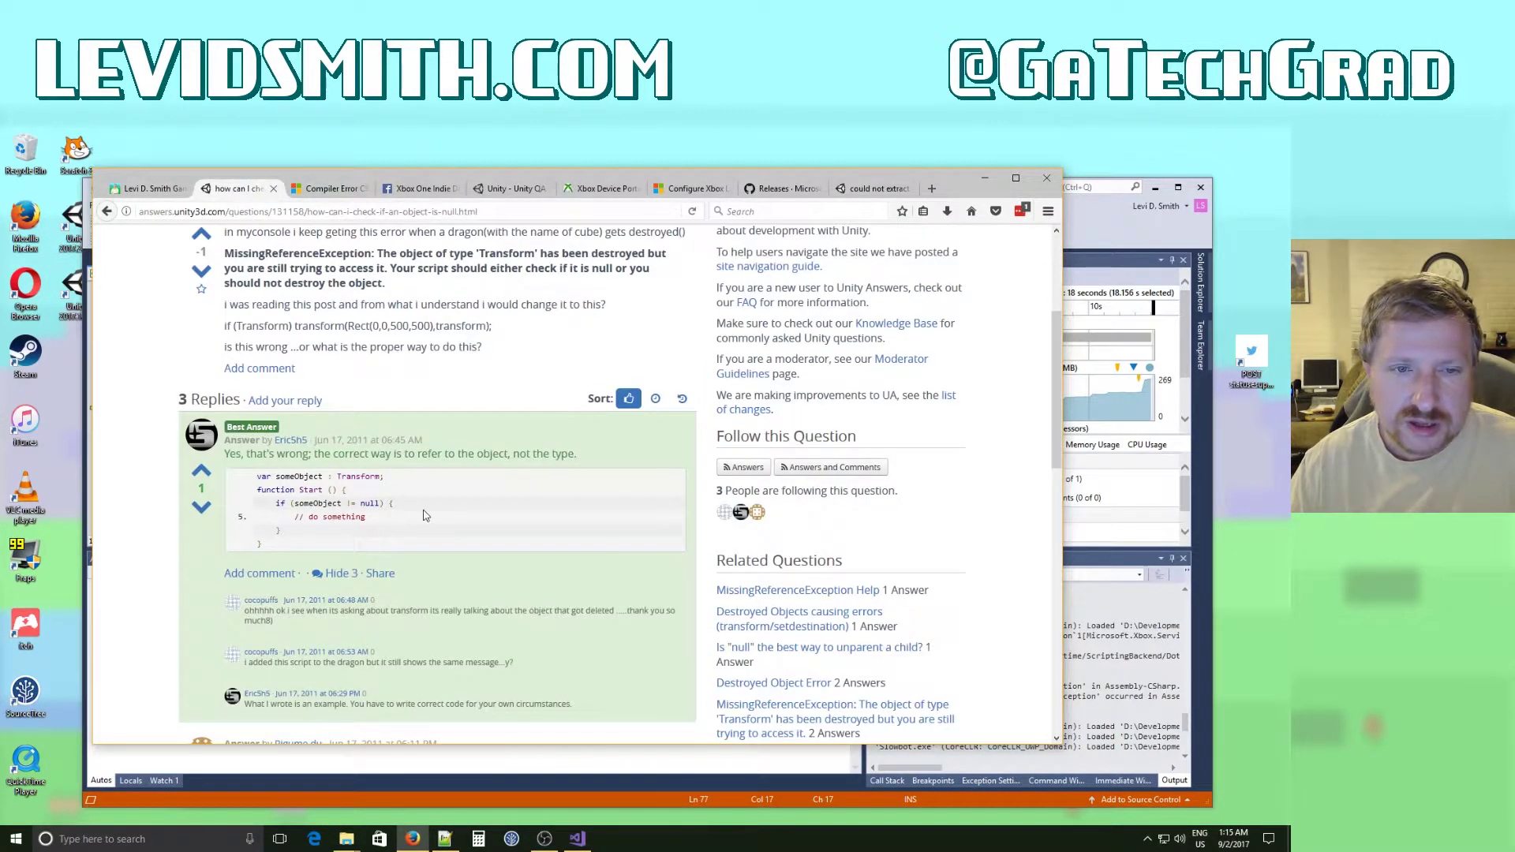
scroll(425, 512, up, 3)
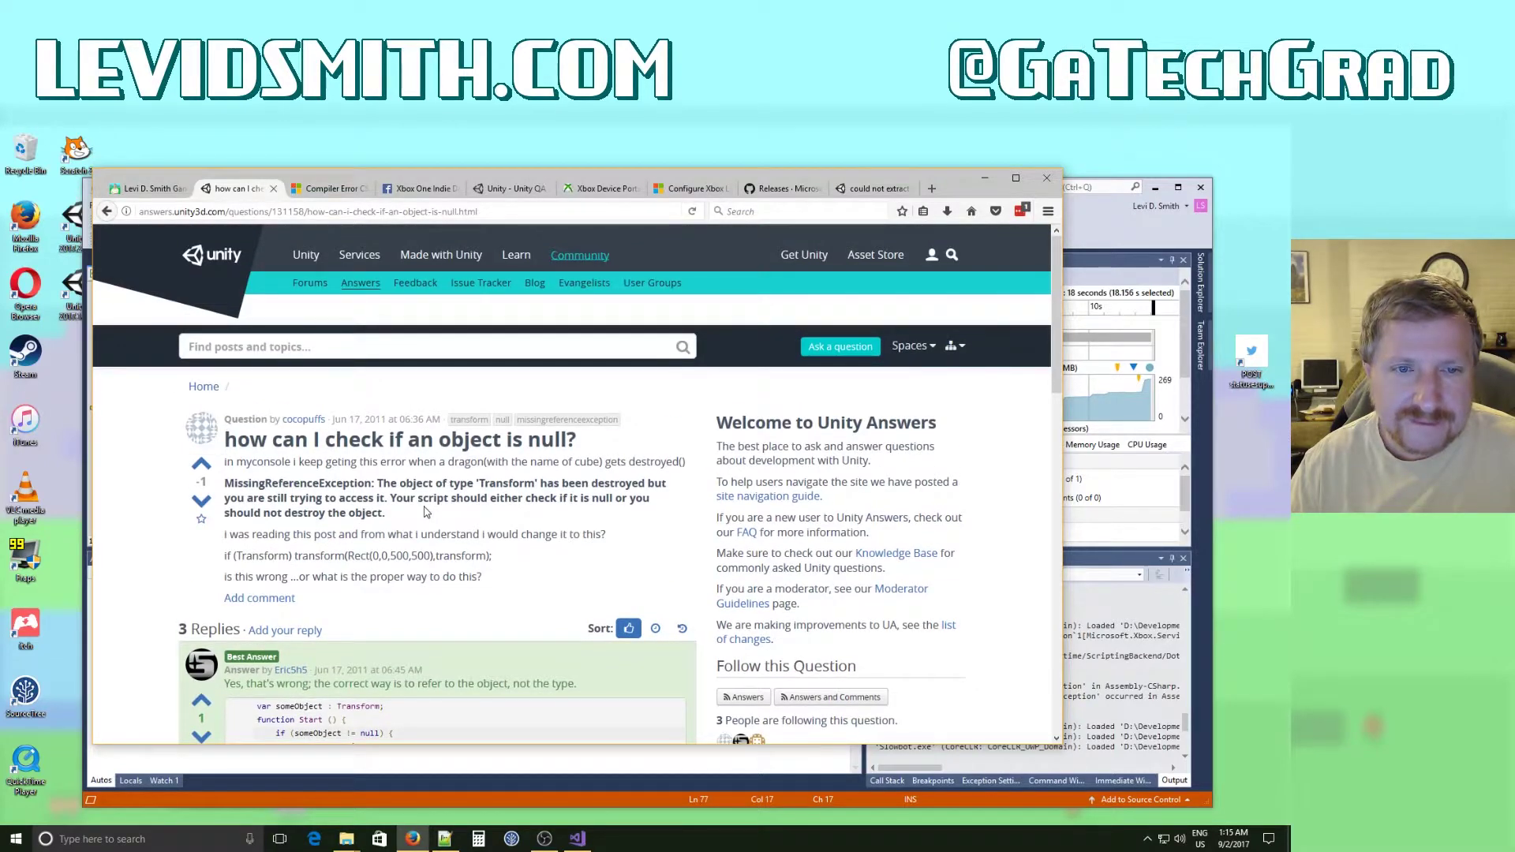
scroll(425, 513, down, 4)
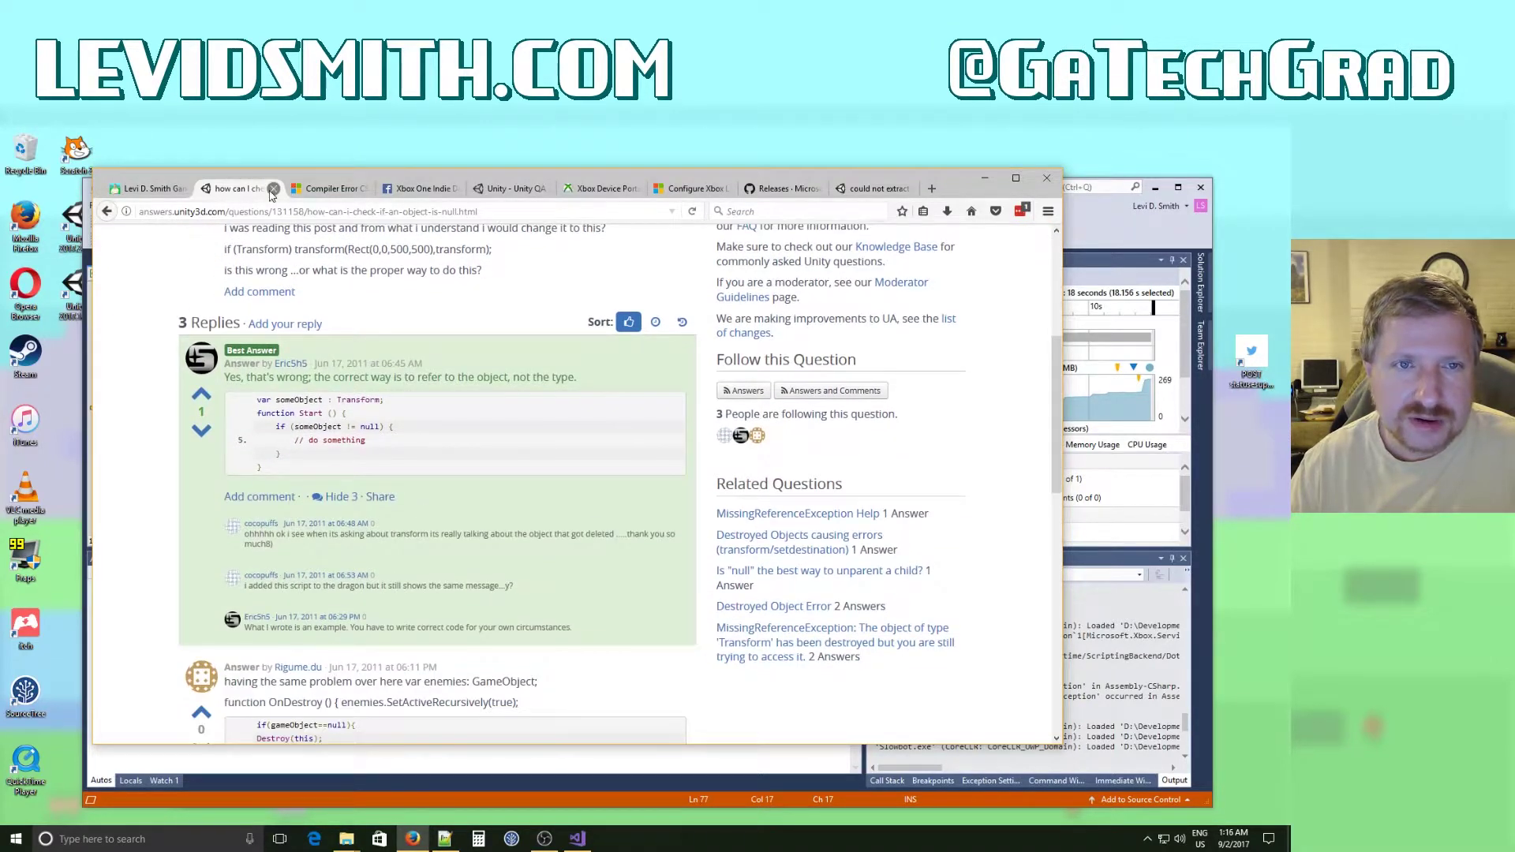
scroll(422, 382, up, 4)
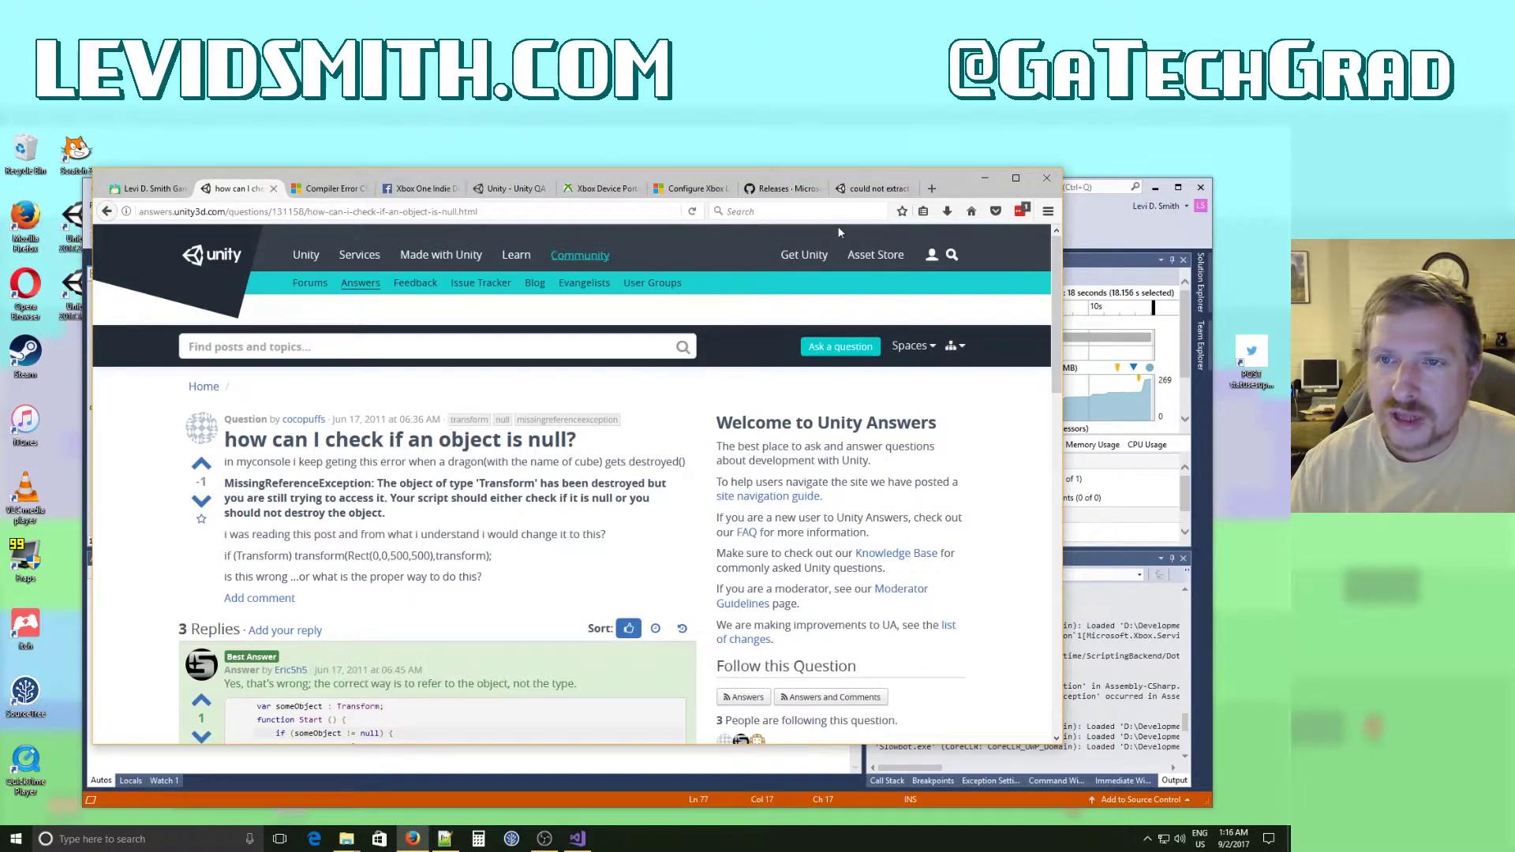
click(859, 193)
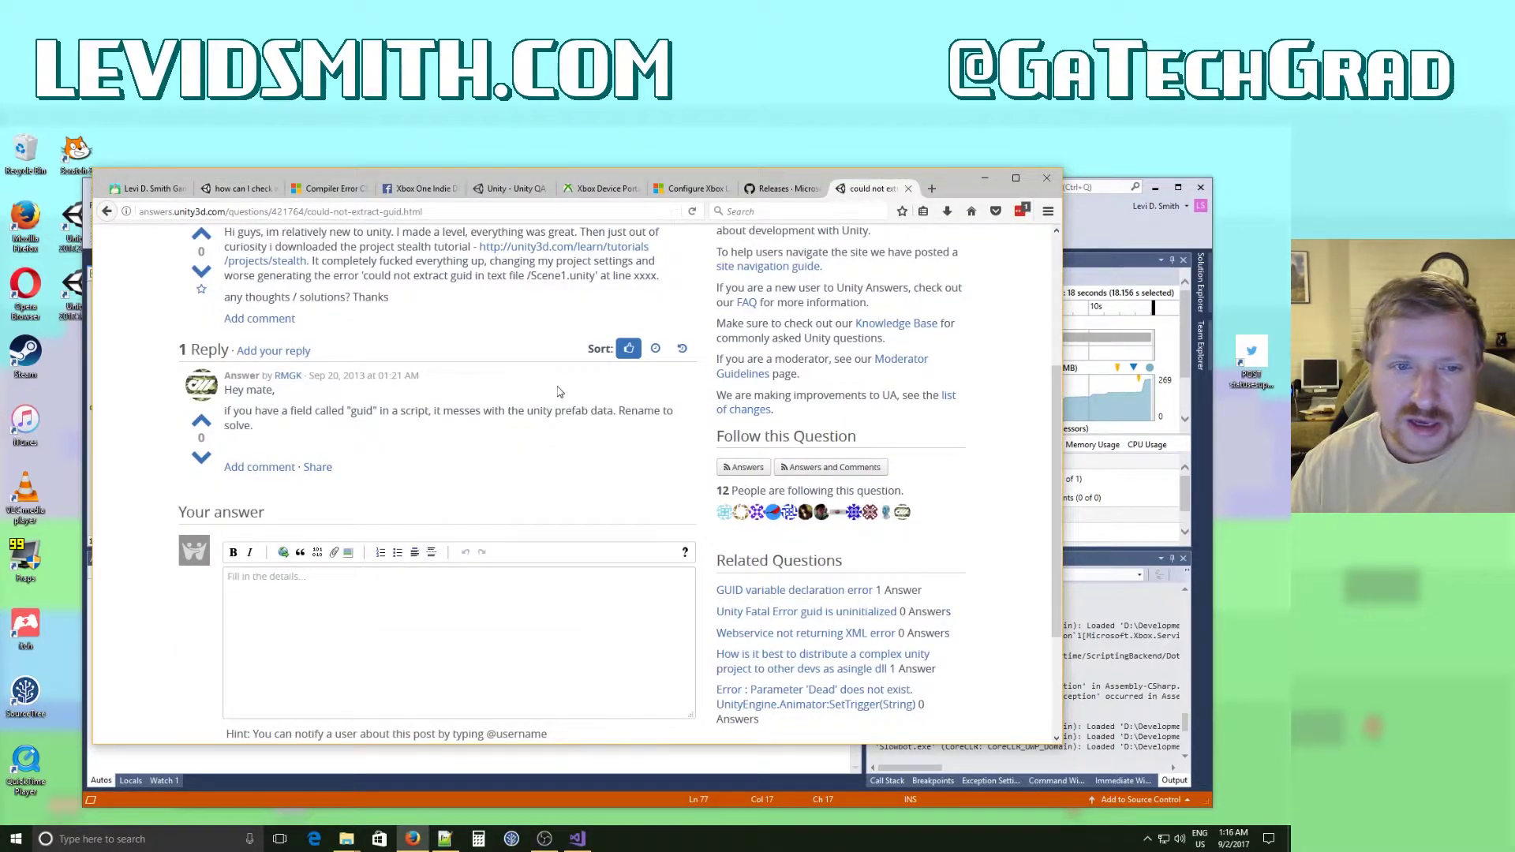
scroll(558, 392, up, 3)
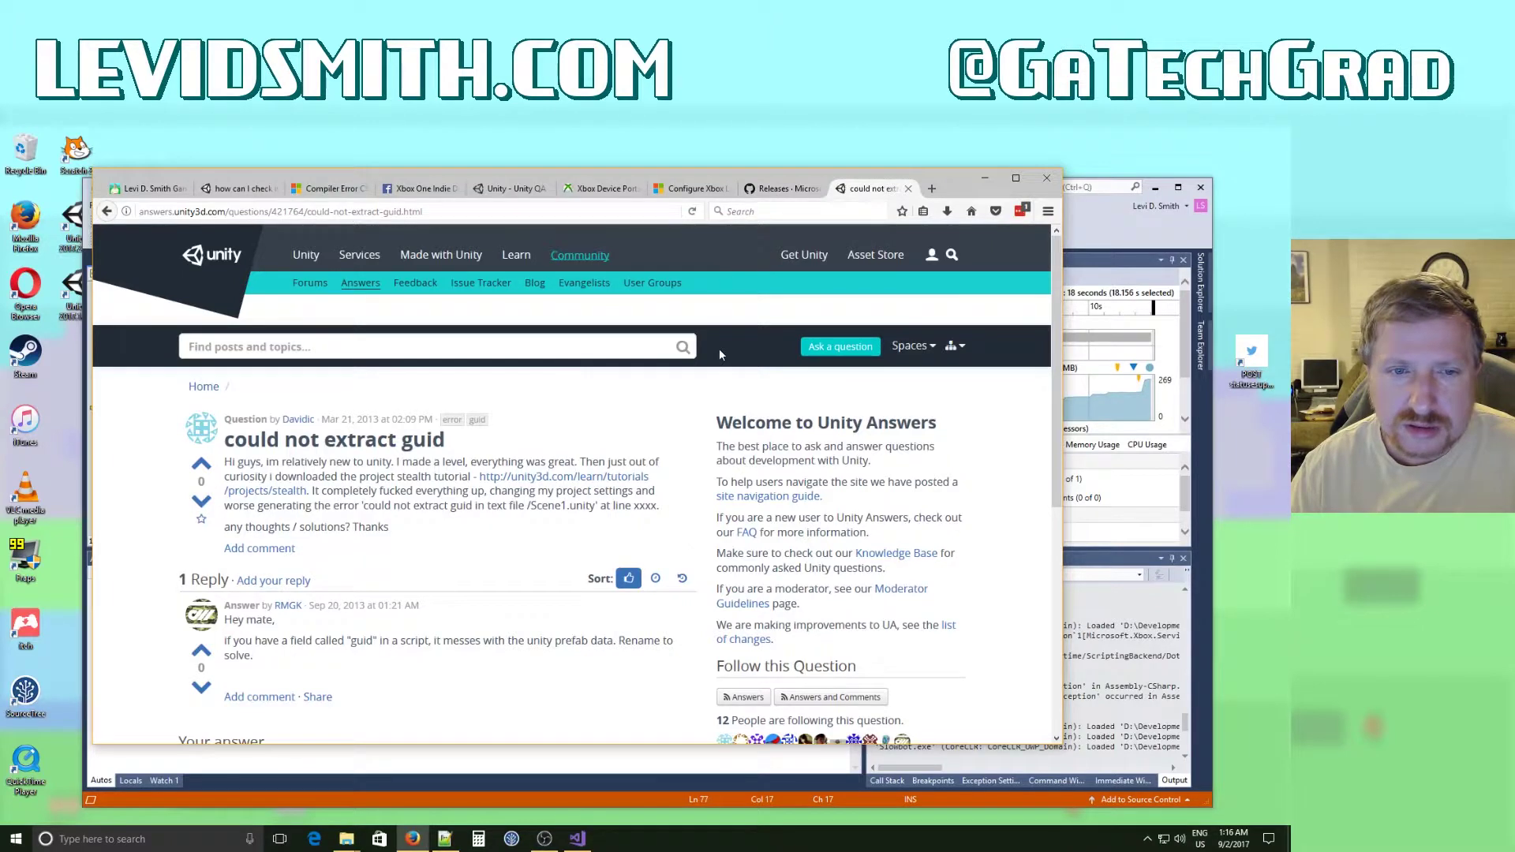
scroll(720, 354, down, 3)
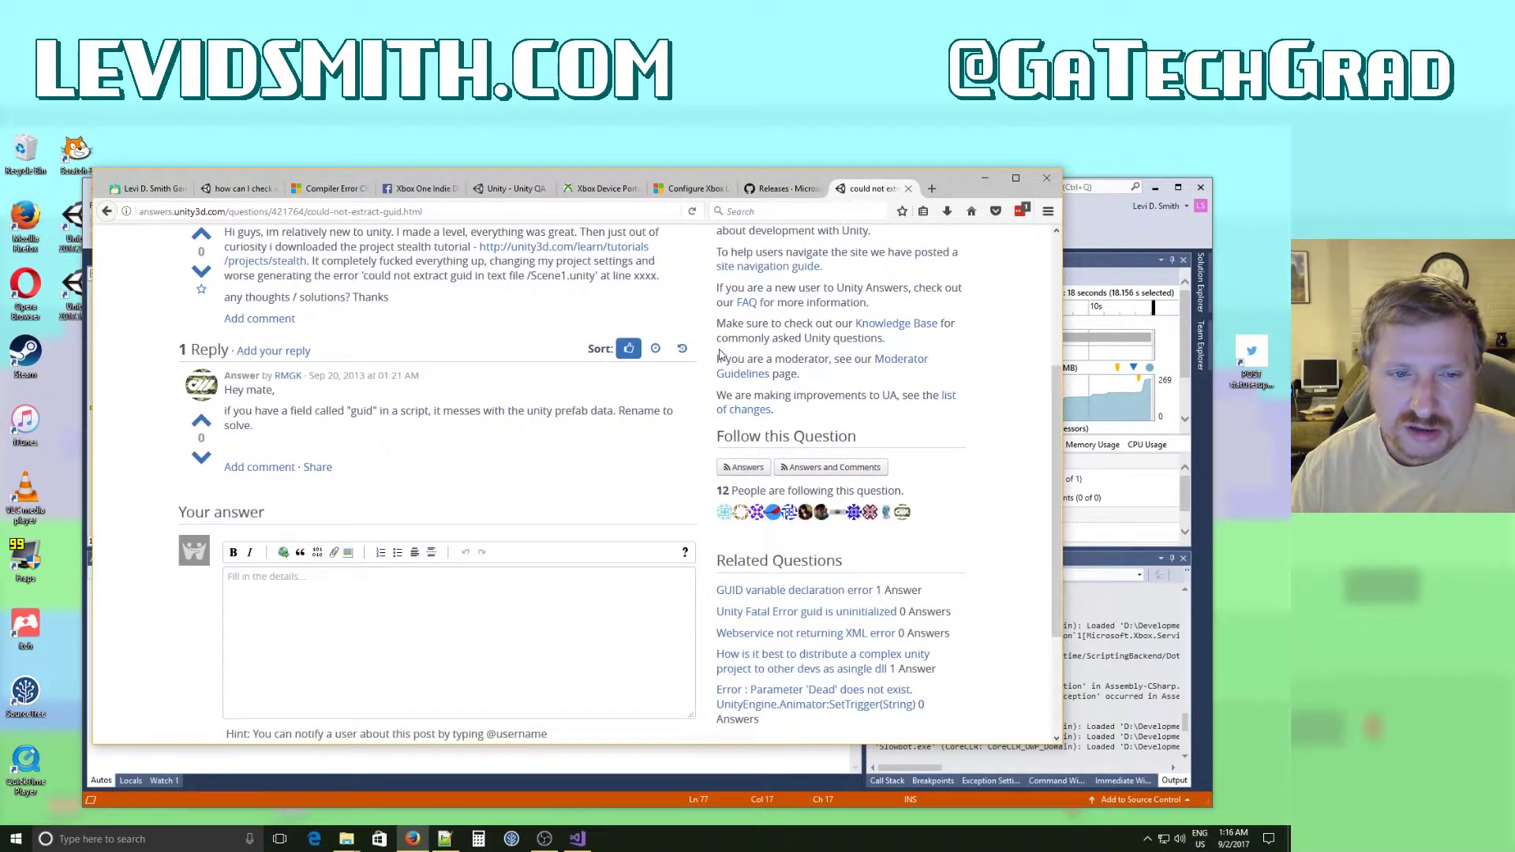
scroll(719, 354, up, 3)
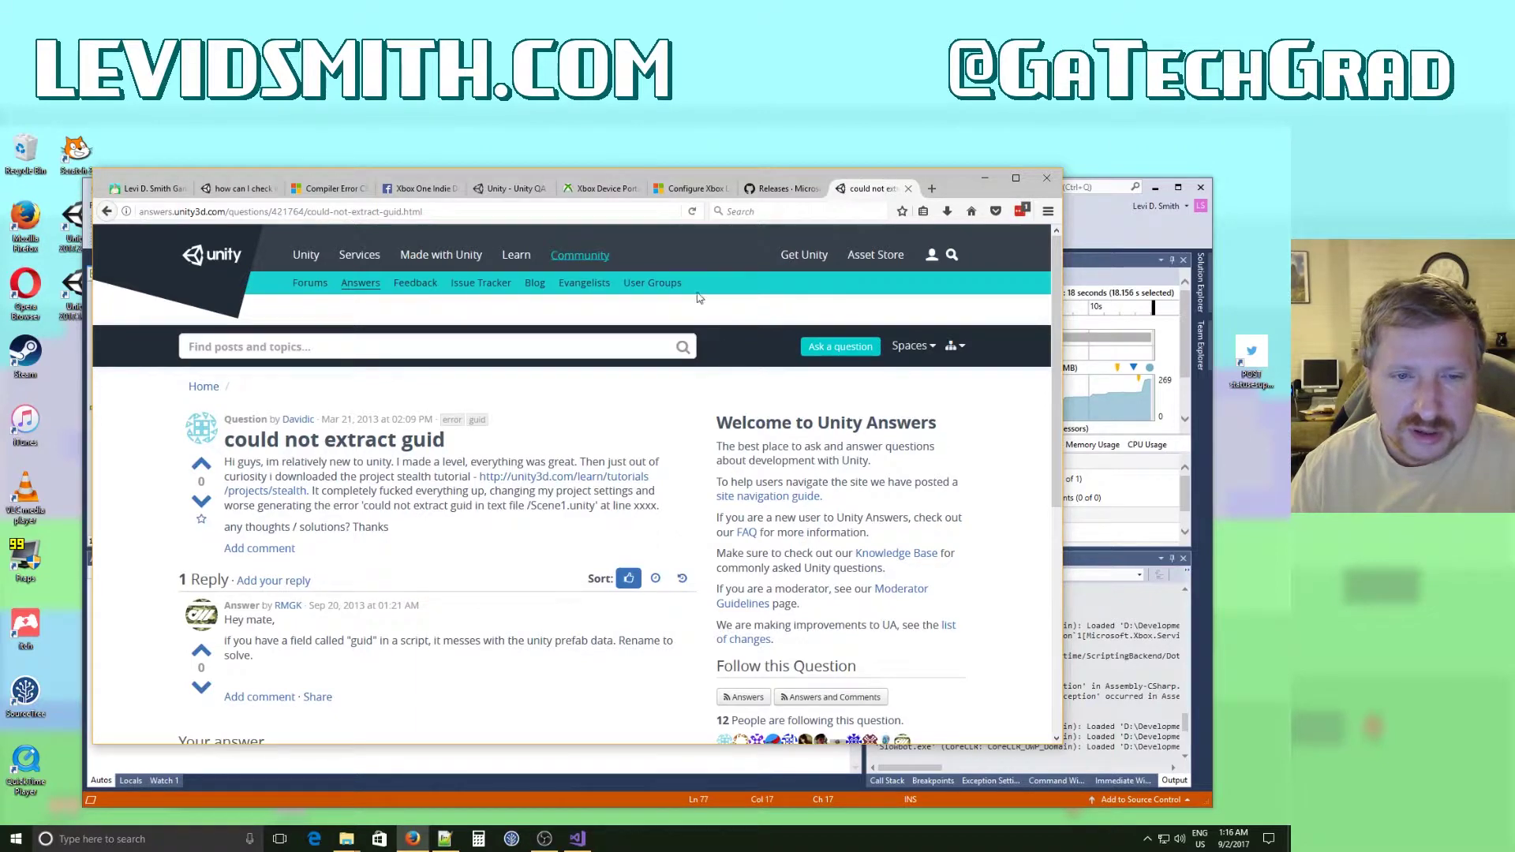
Go from the Xbox Live plugin releases to Sign in to Xbox Live in Unity's Using the scripts section.
click(783, 191)
click(677, 193)
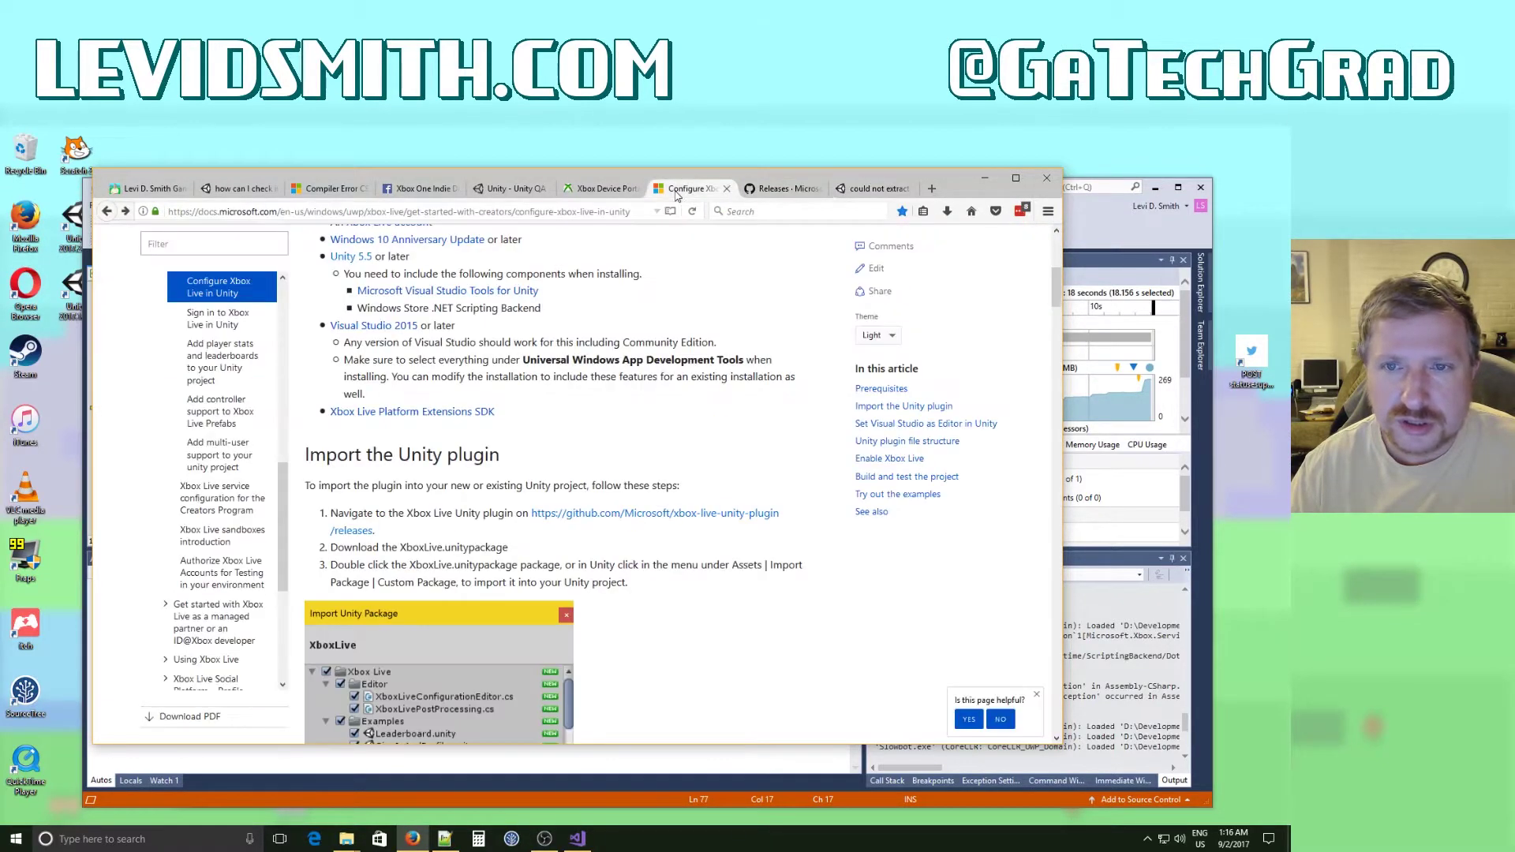
key(alt+Right)
scroll(453, 505, down, 3)
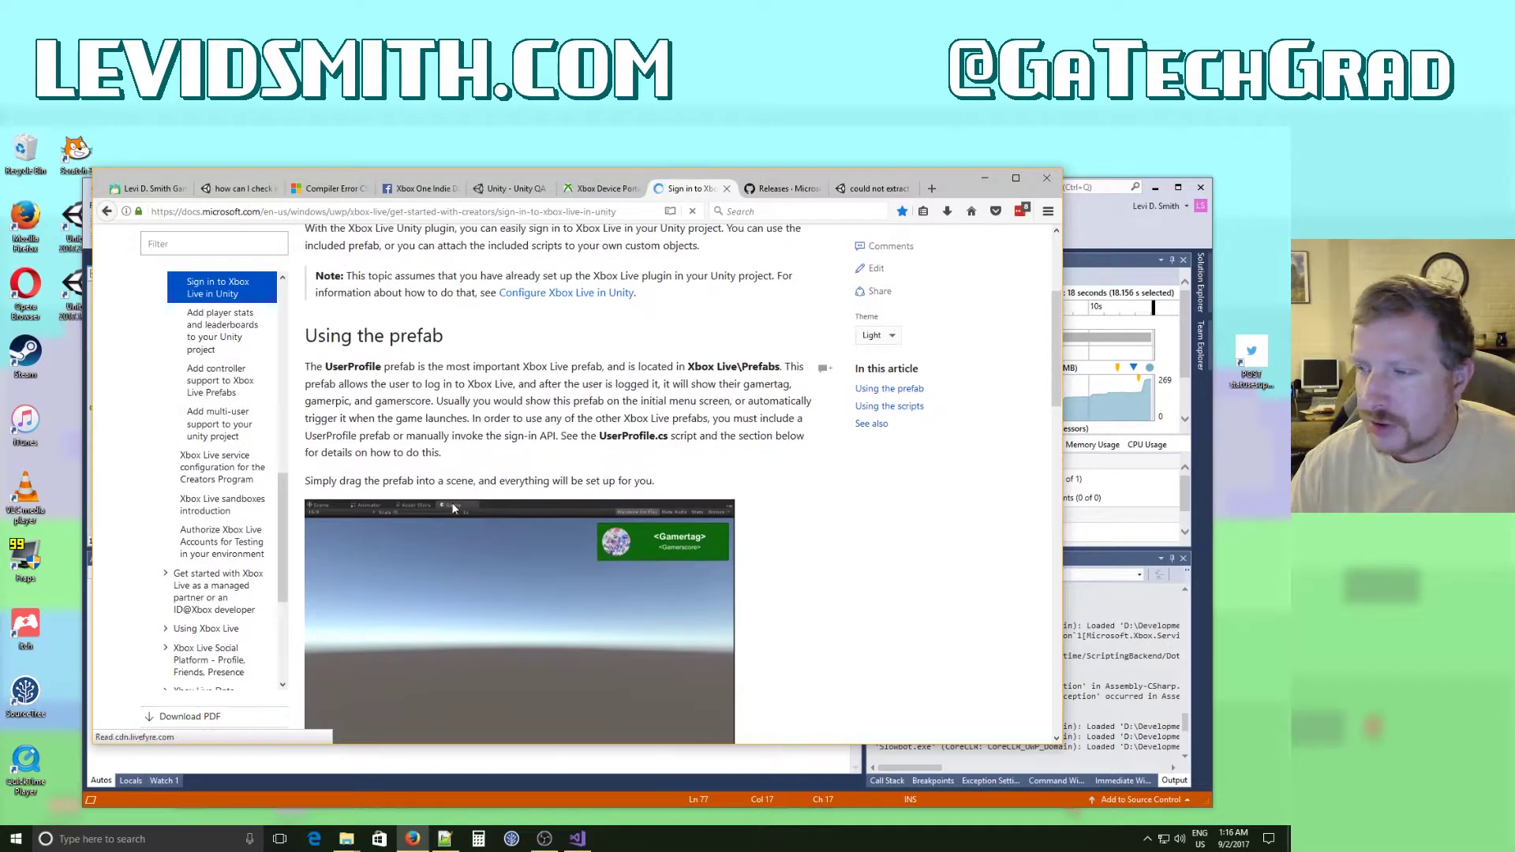
scroll(453, 509, down, 10)
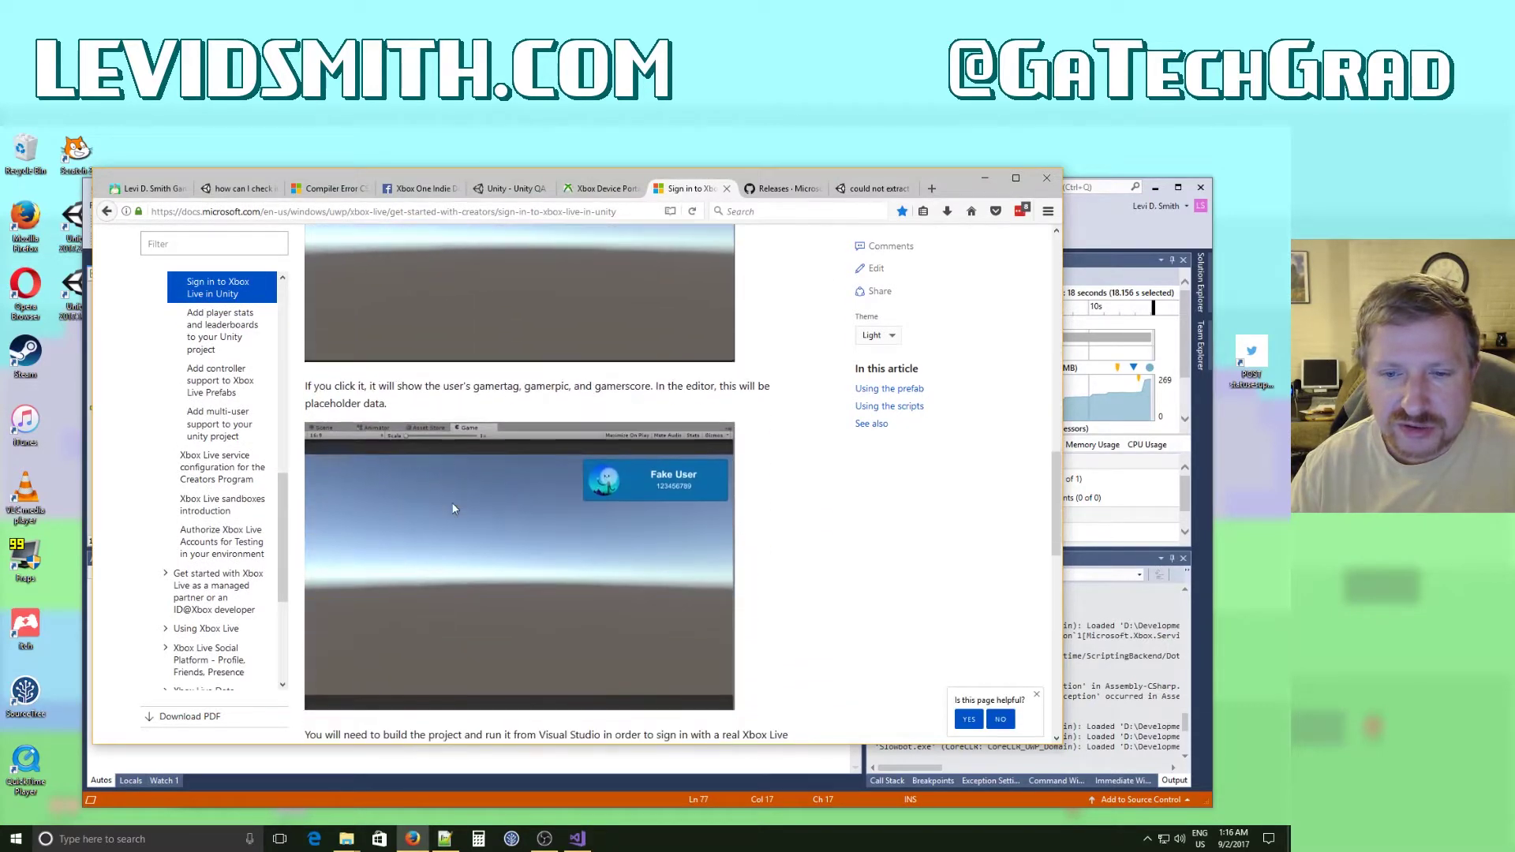
scroll(453, 509, down, 1)
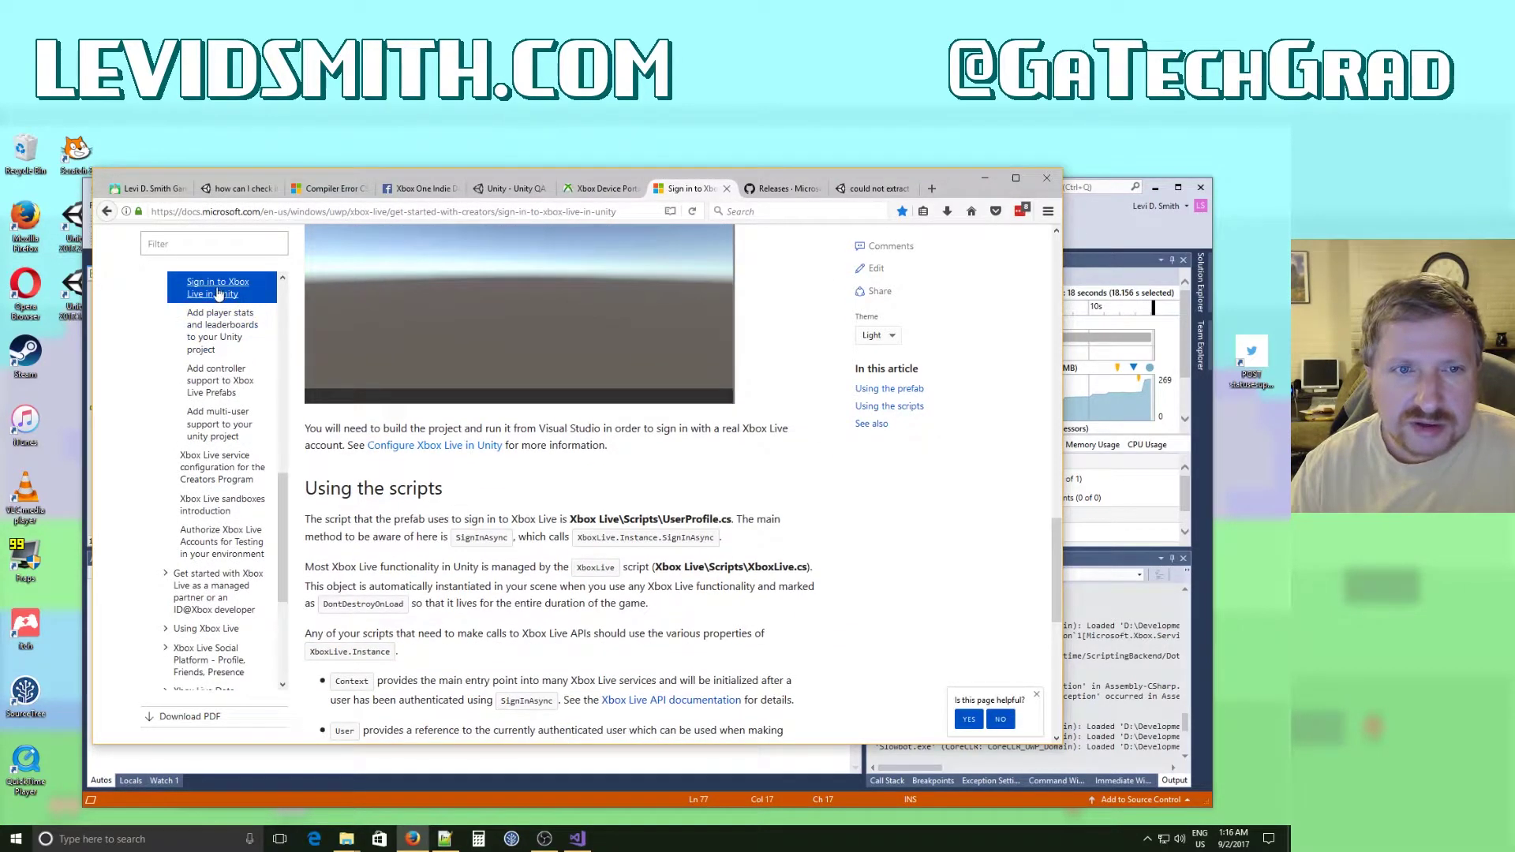
scroll(474, 493, down, 7)
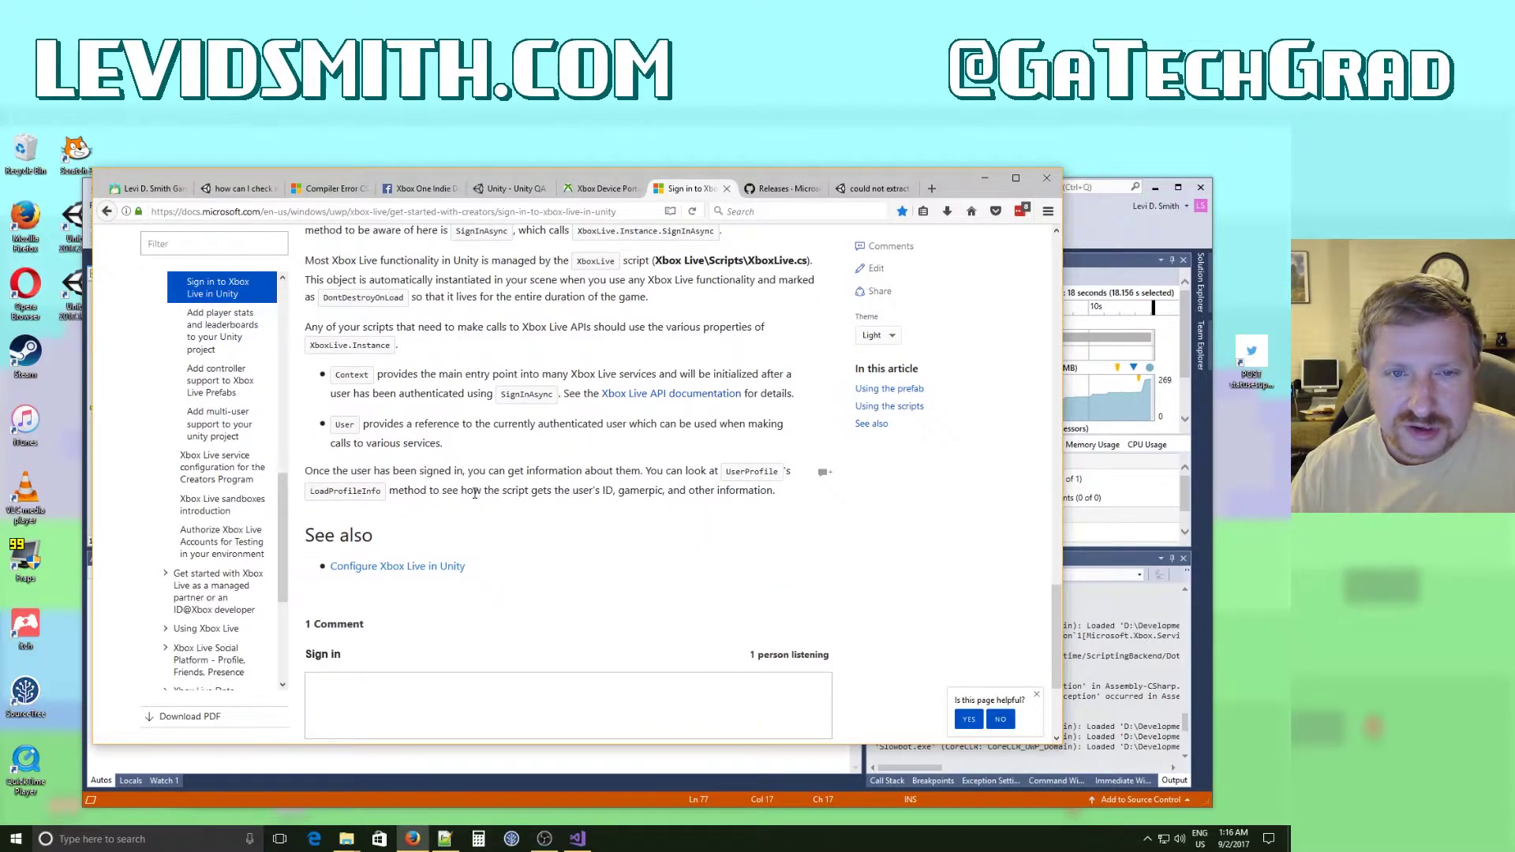
scroll(474, 493, up, 5)
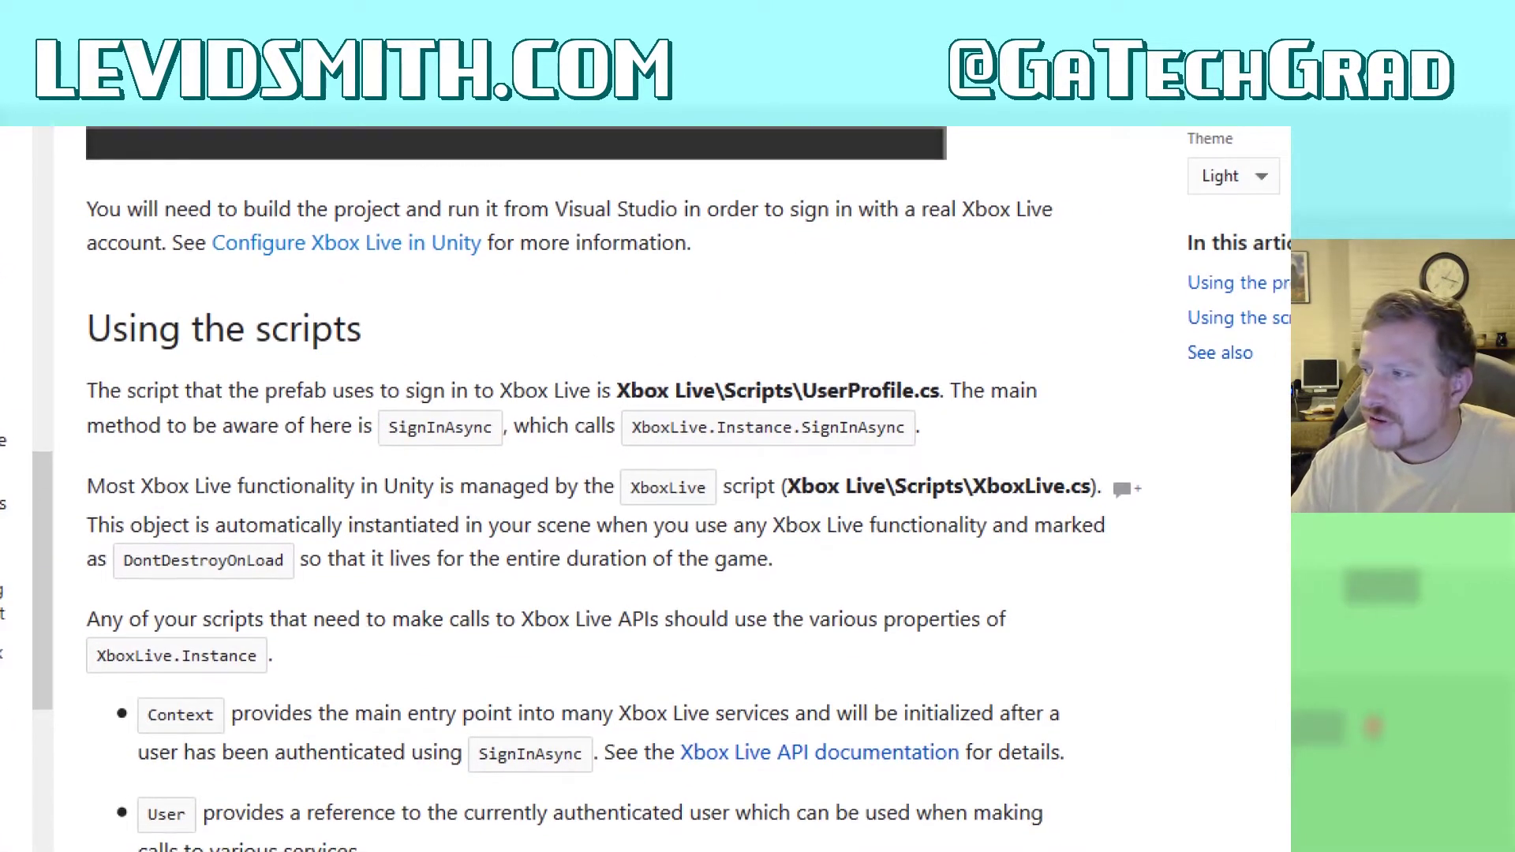
drag(962, 500, 1095, 495)
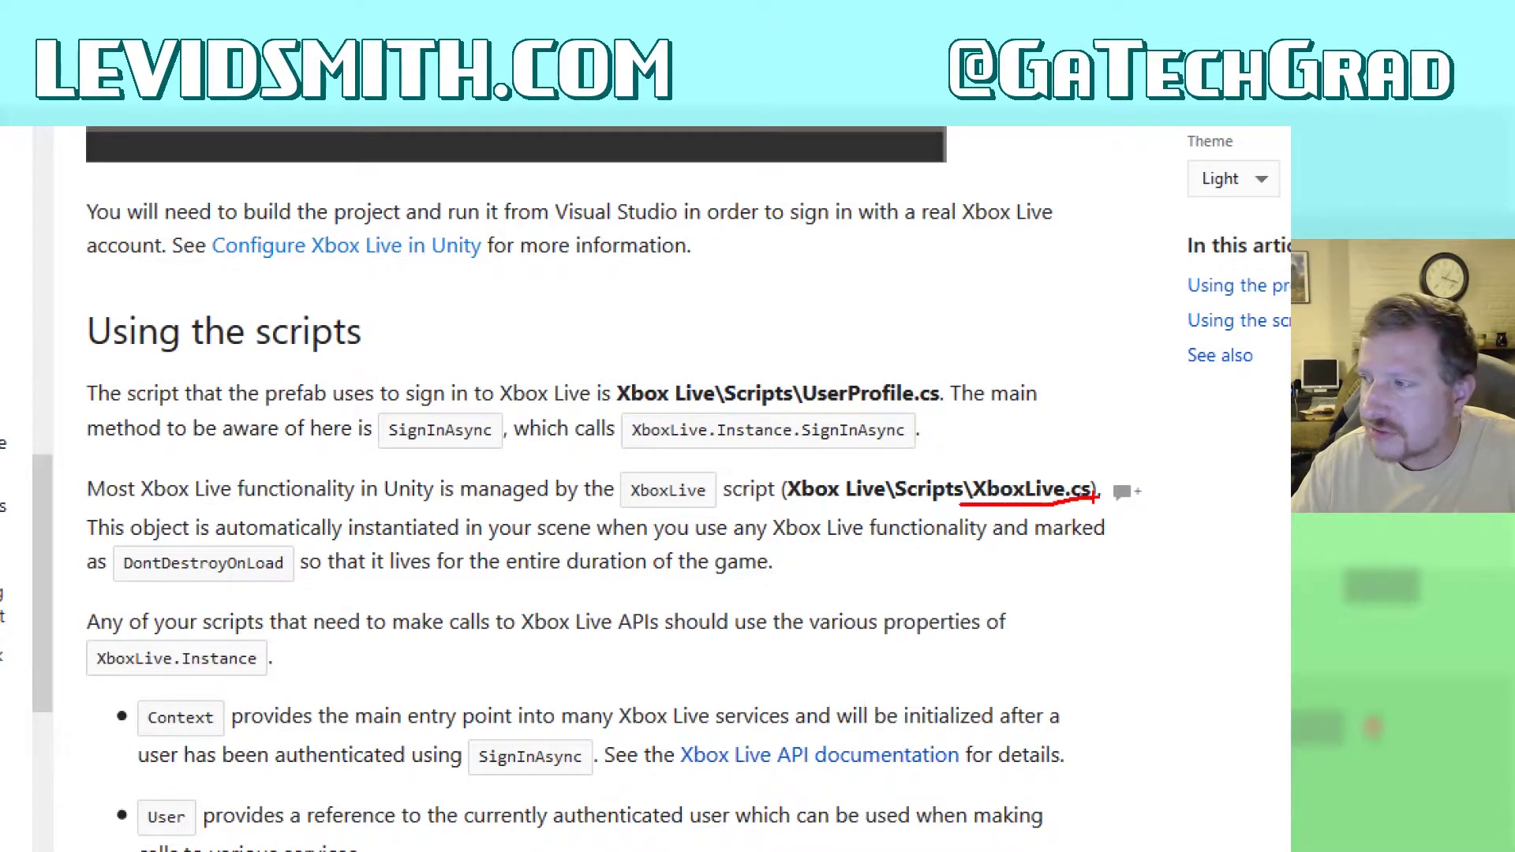
key(Escape)
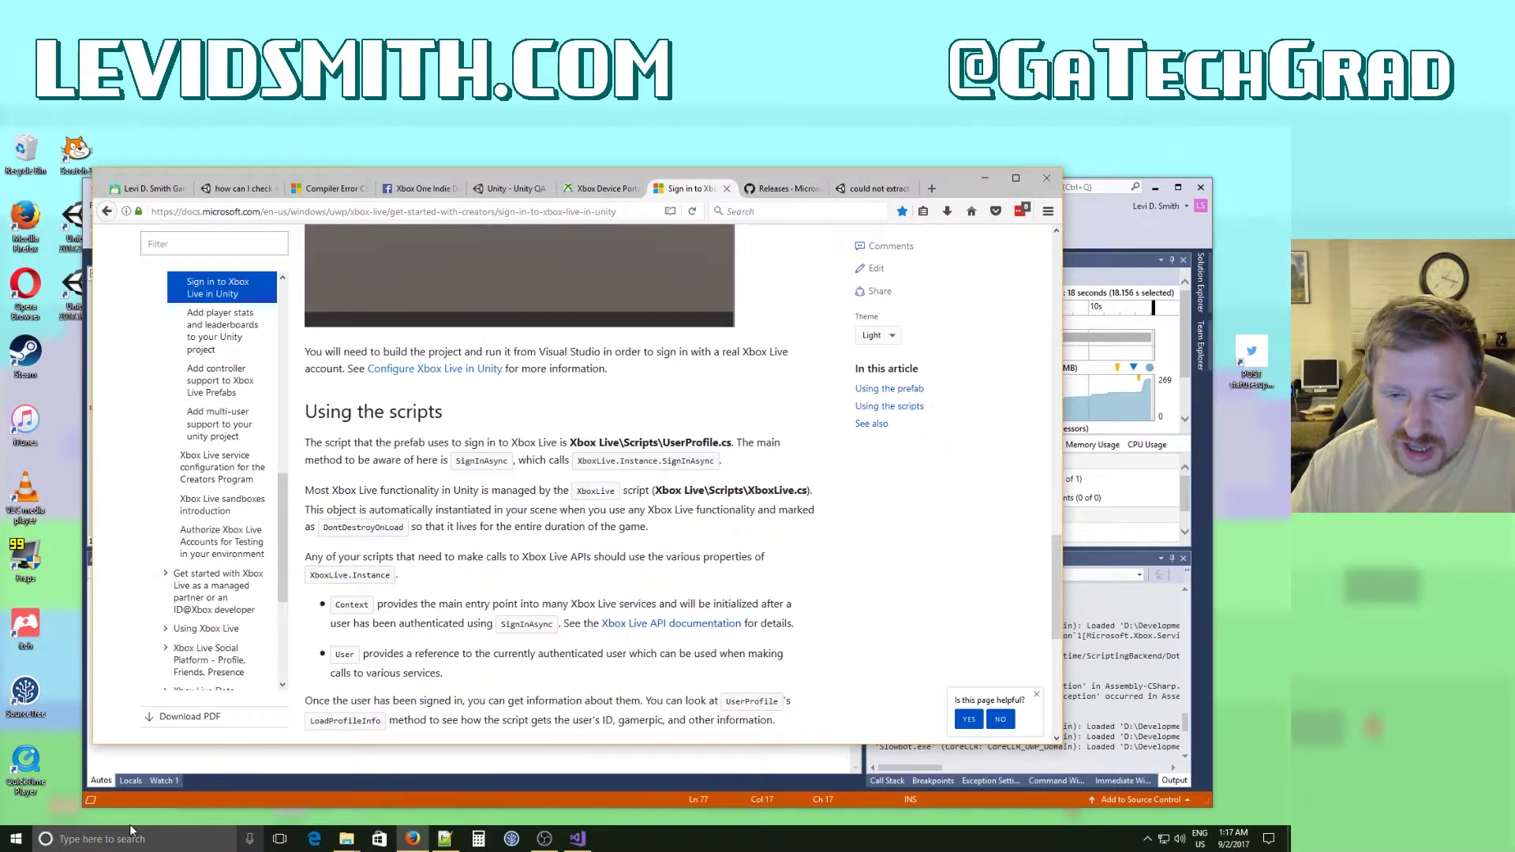
click(985, 178)
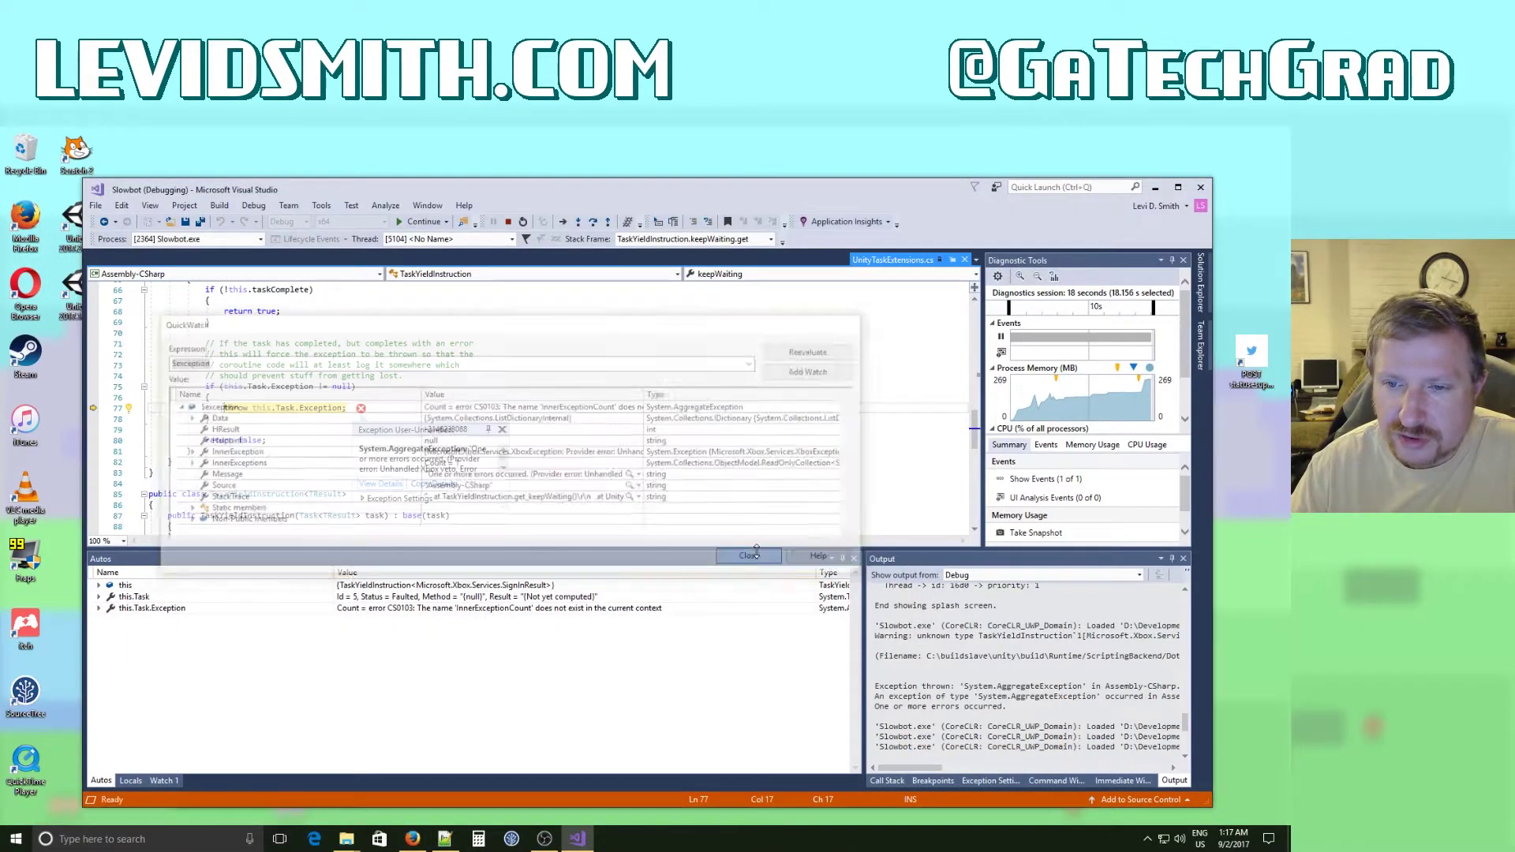
Close QuickWatch, stop debugging, quit Visual Studio and minimize the SlowbotUWP folder.
key(Escape)
click(508, 222)
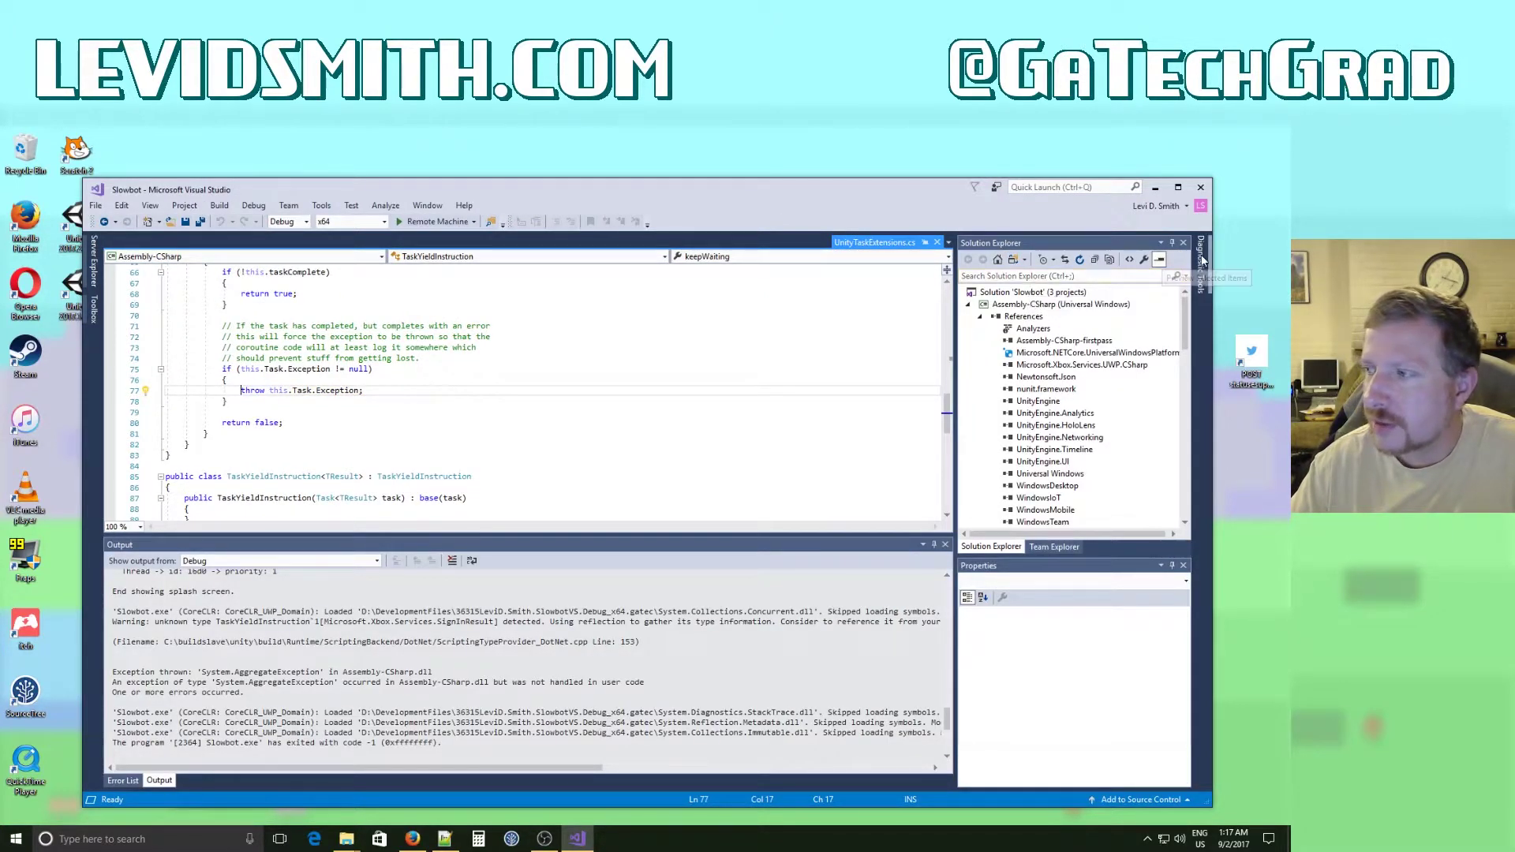
click(1202, 188)
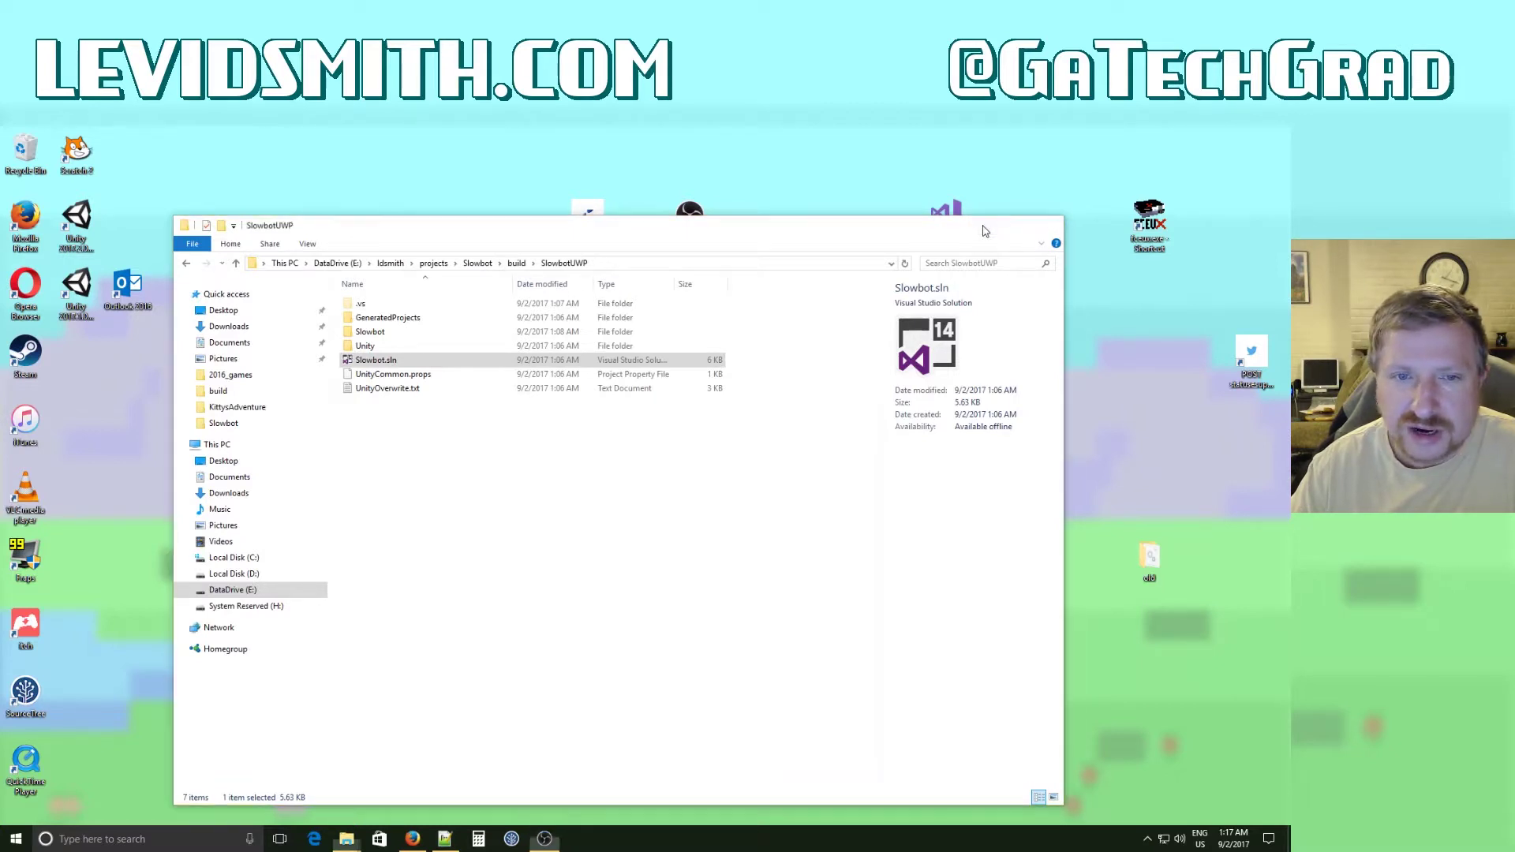
click(985, 229)
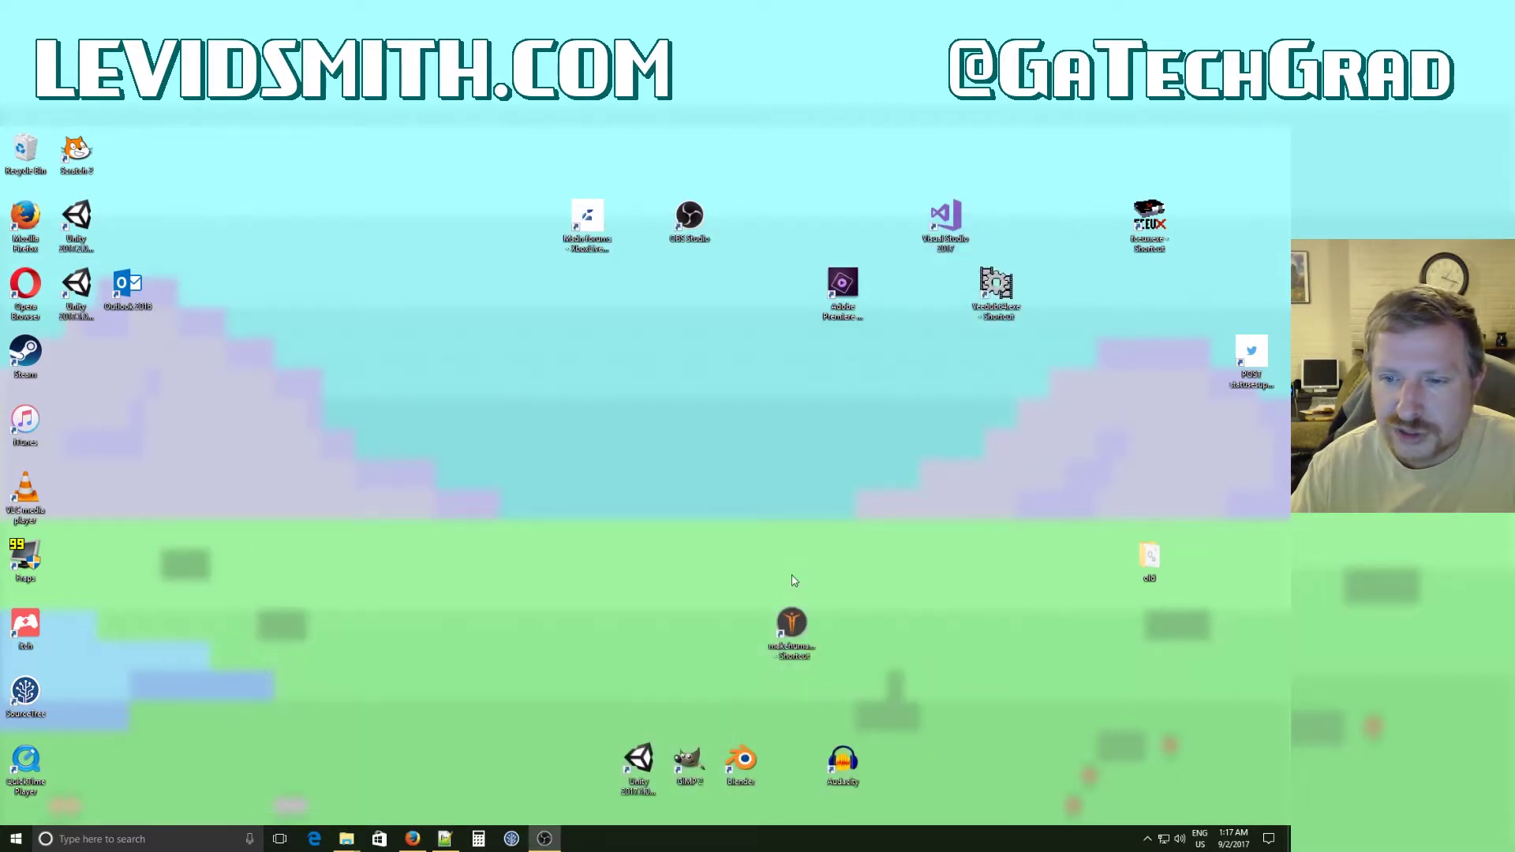
Launch Unity 2017.1.0p5, open the Slowbot project, and close the Xbox Live configuration window.
click(636, 773)
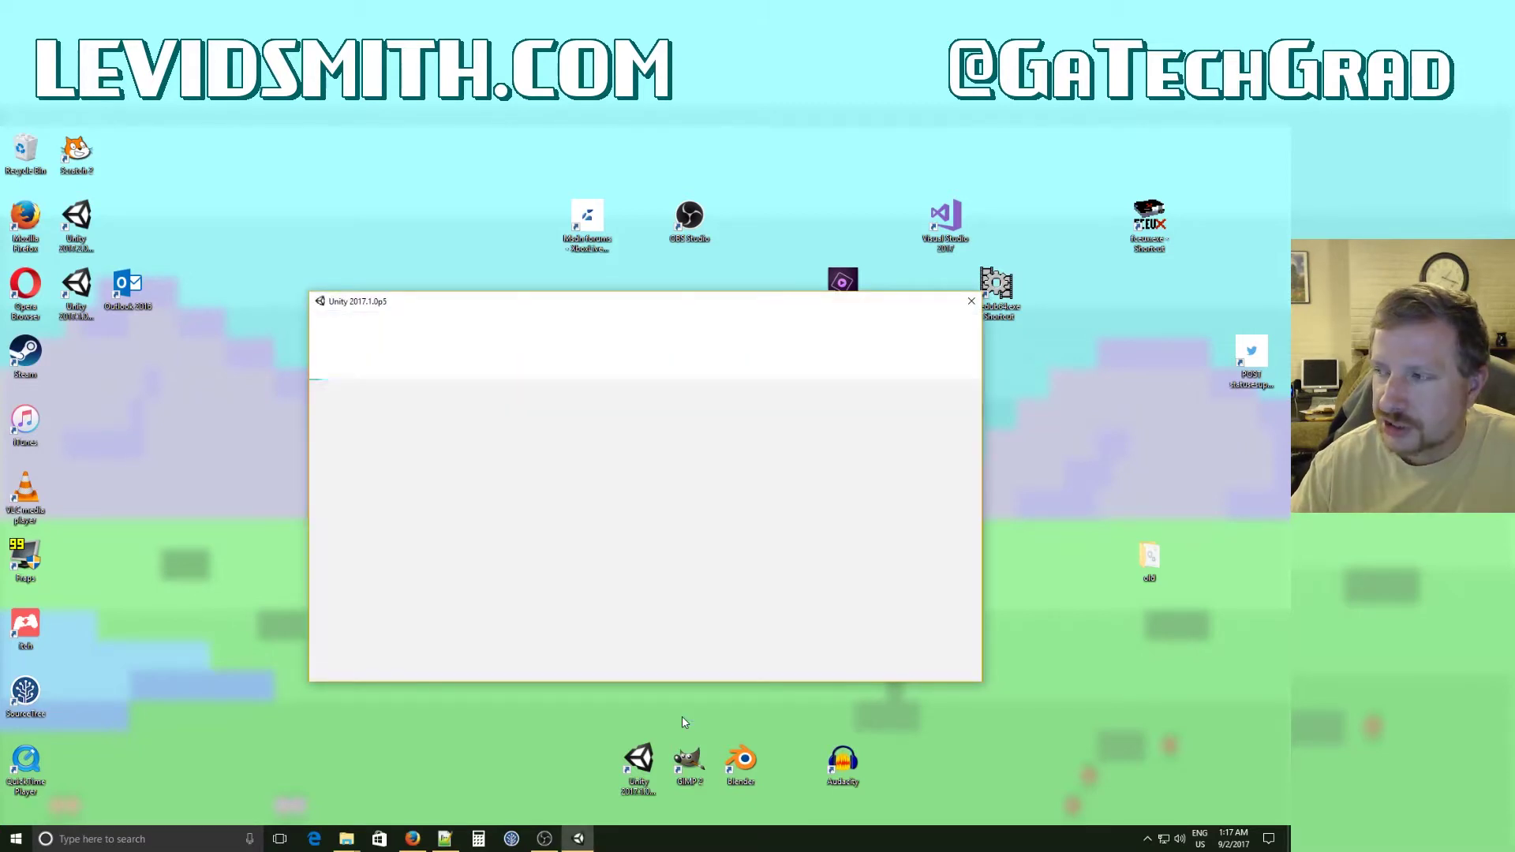
click(506, 425)
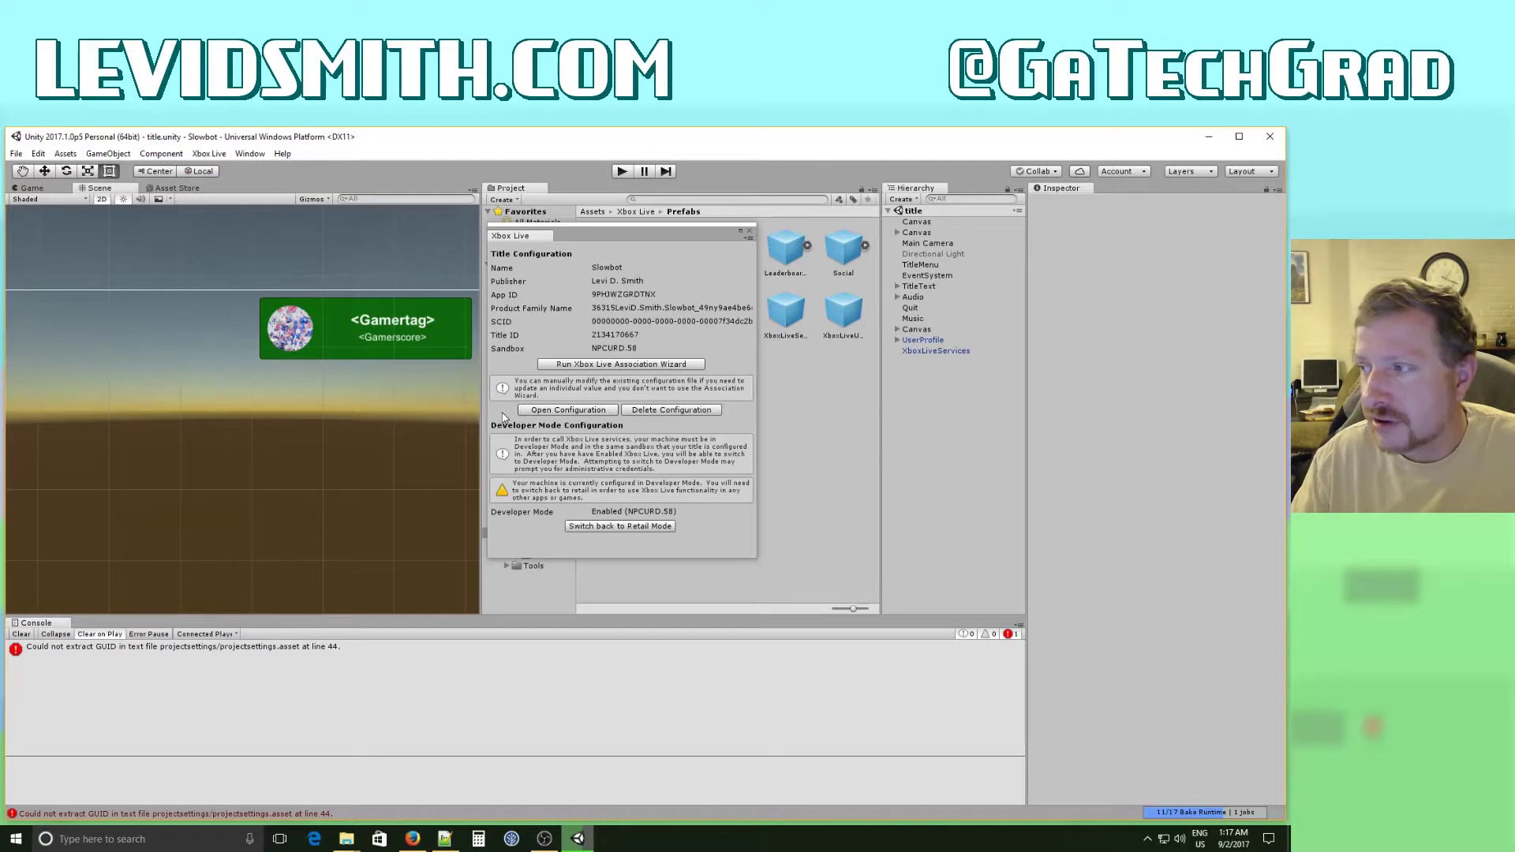
click(749, 232)
Inspect the XboxLiveUser and XboxLiveServices prefabs and locate the Xbox Live scripts path in the docs.
click(785, 312)
click(838, 316)
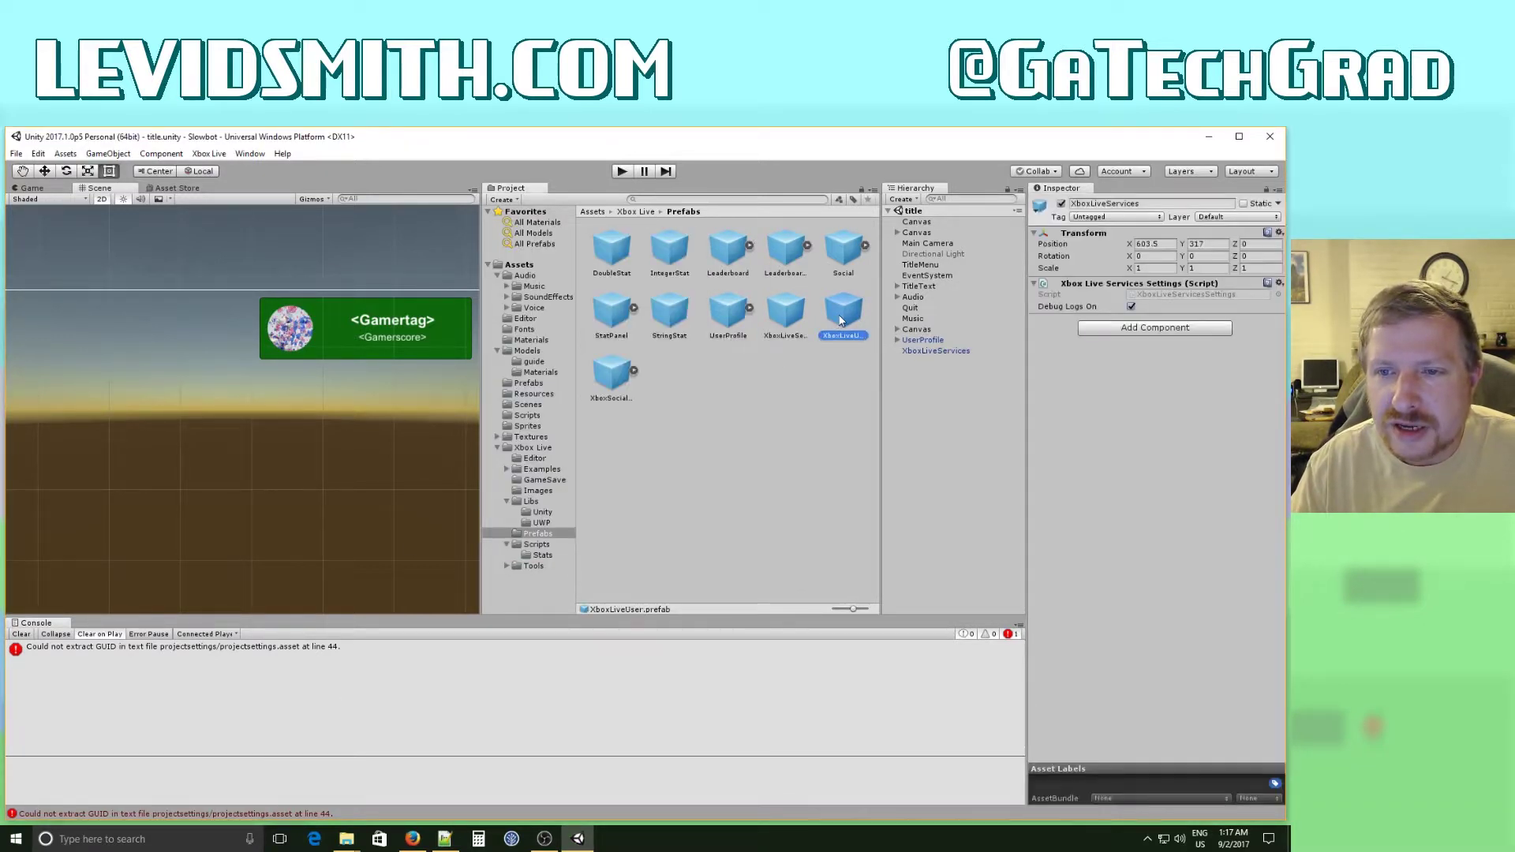
click(785, 311)
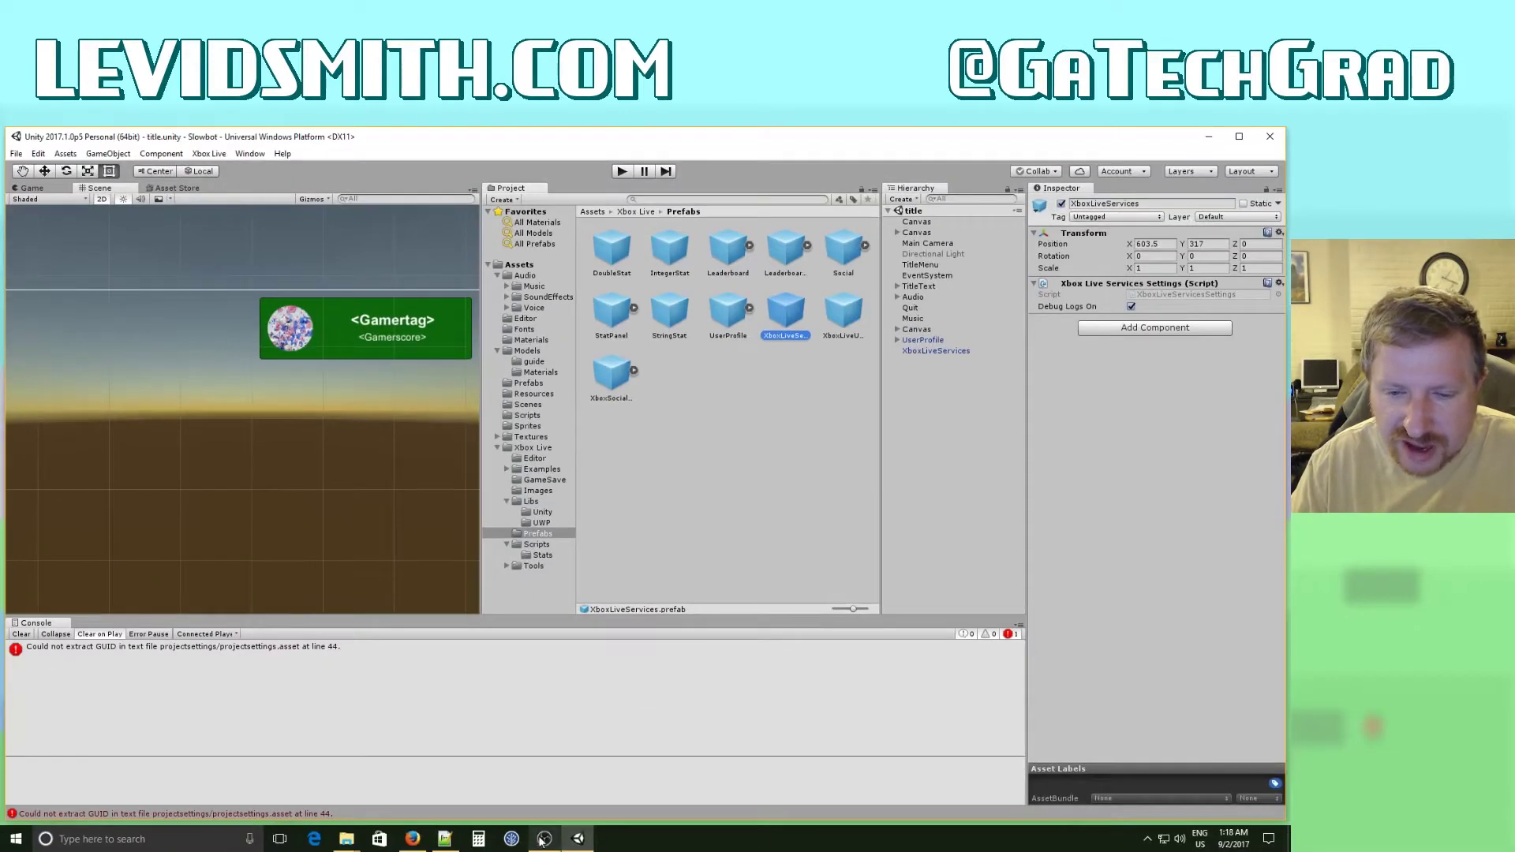
click(412, 839)
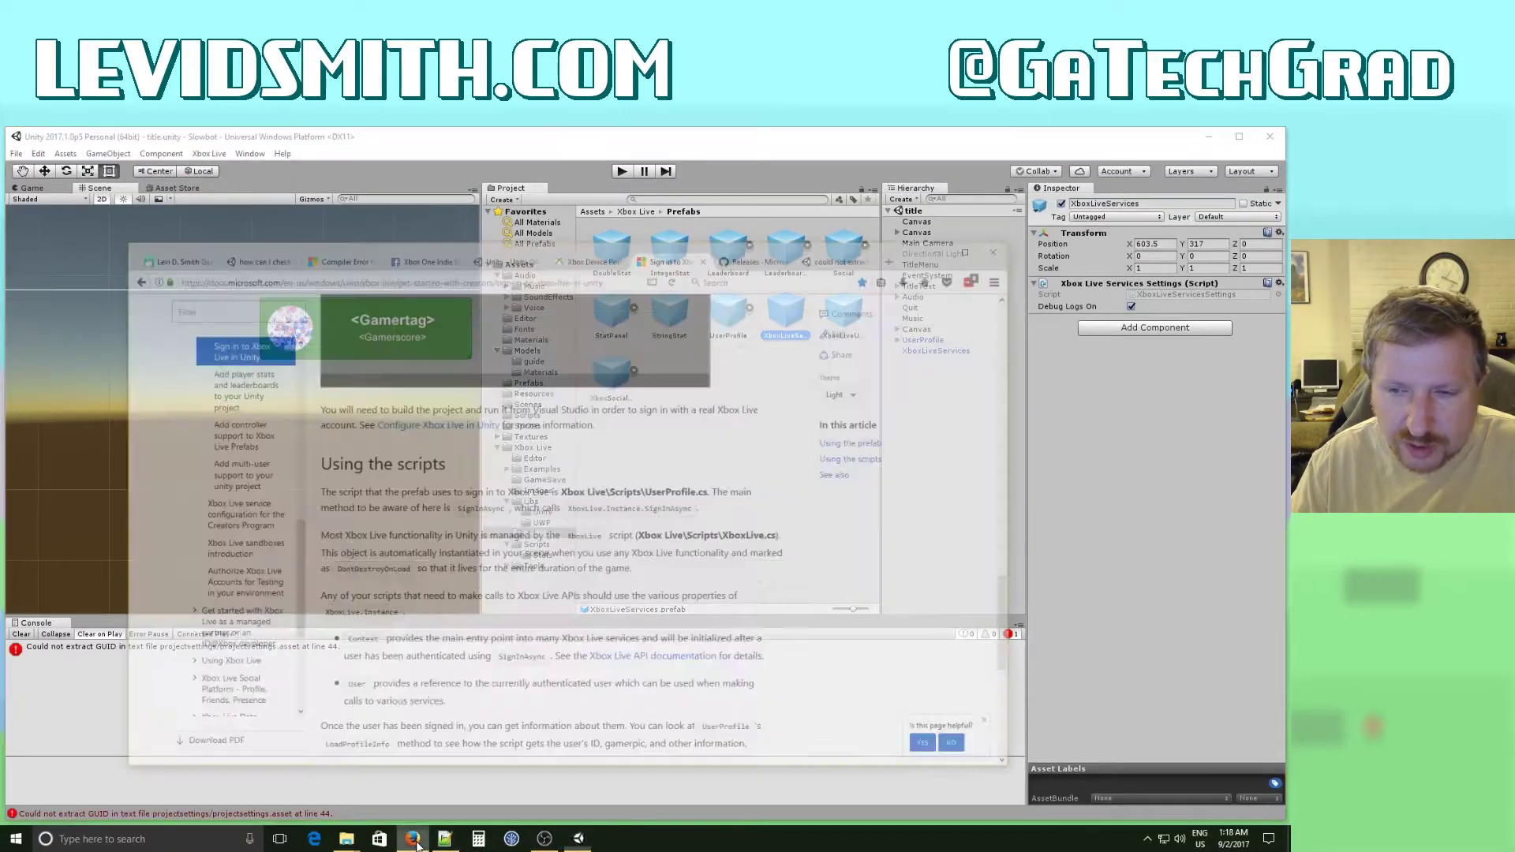
drag(755, 490, 783, 490)
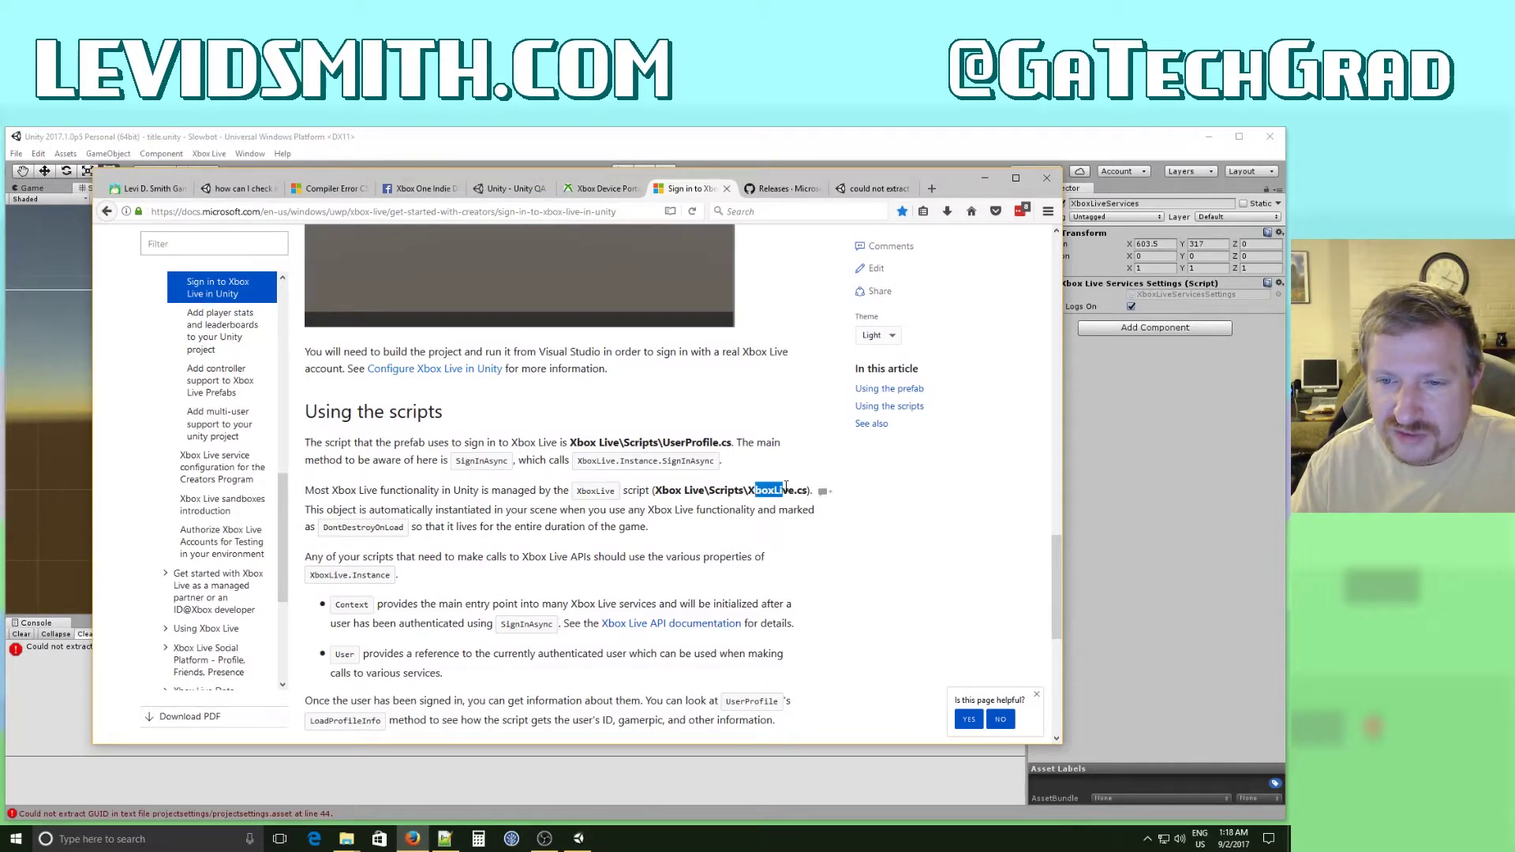
drag(669, 490, 807, 490)
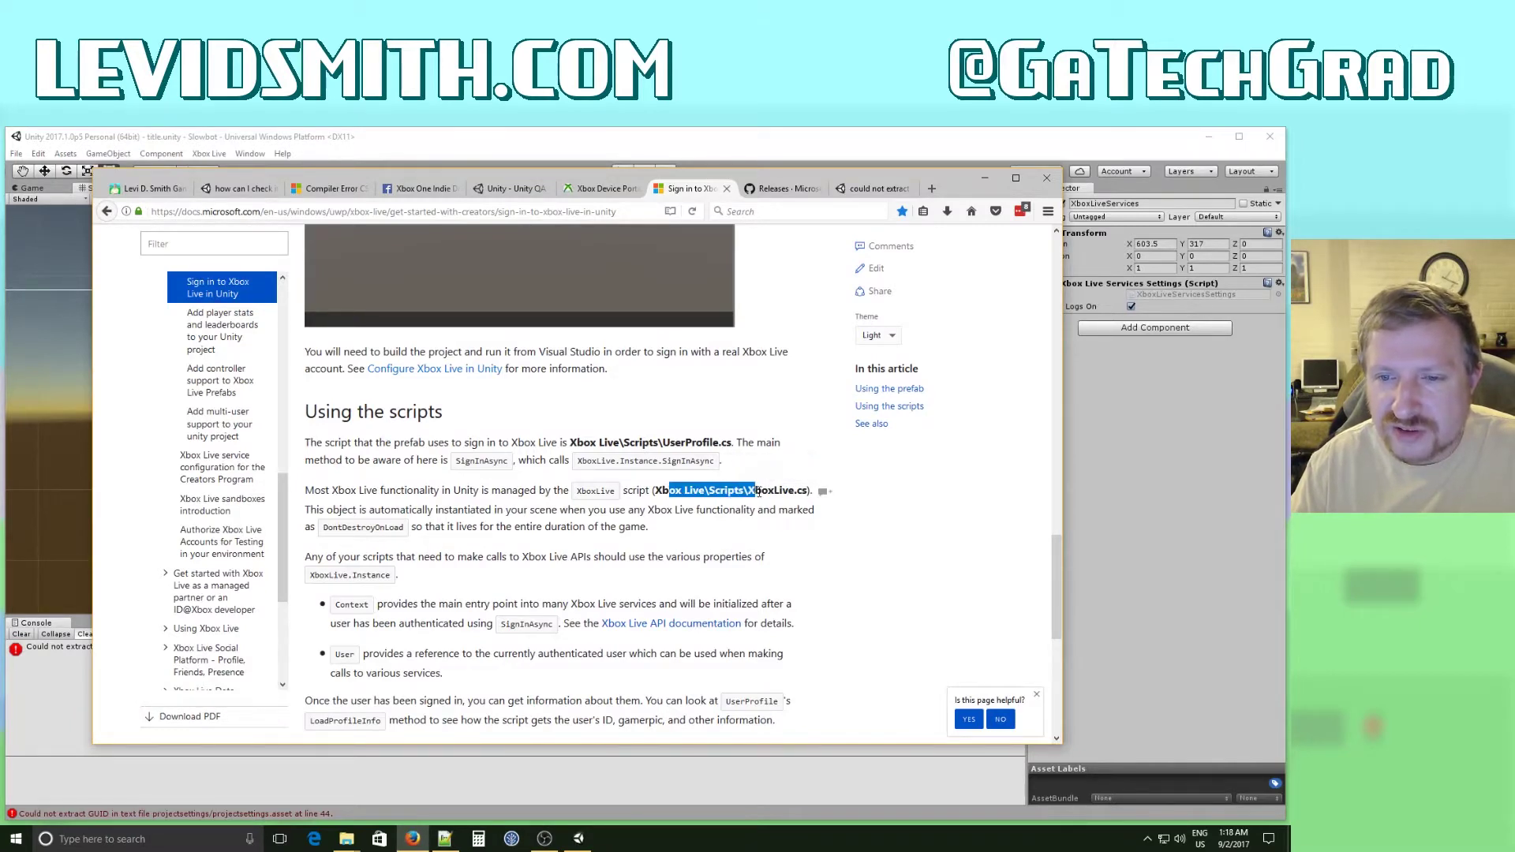
click(813, 142)
Preview the code of the Xbox Live Scripts folder, including UserProfile, social and UnityTaskExtensions scripts.
click(537, 545)
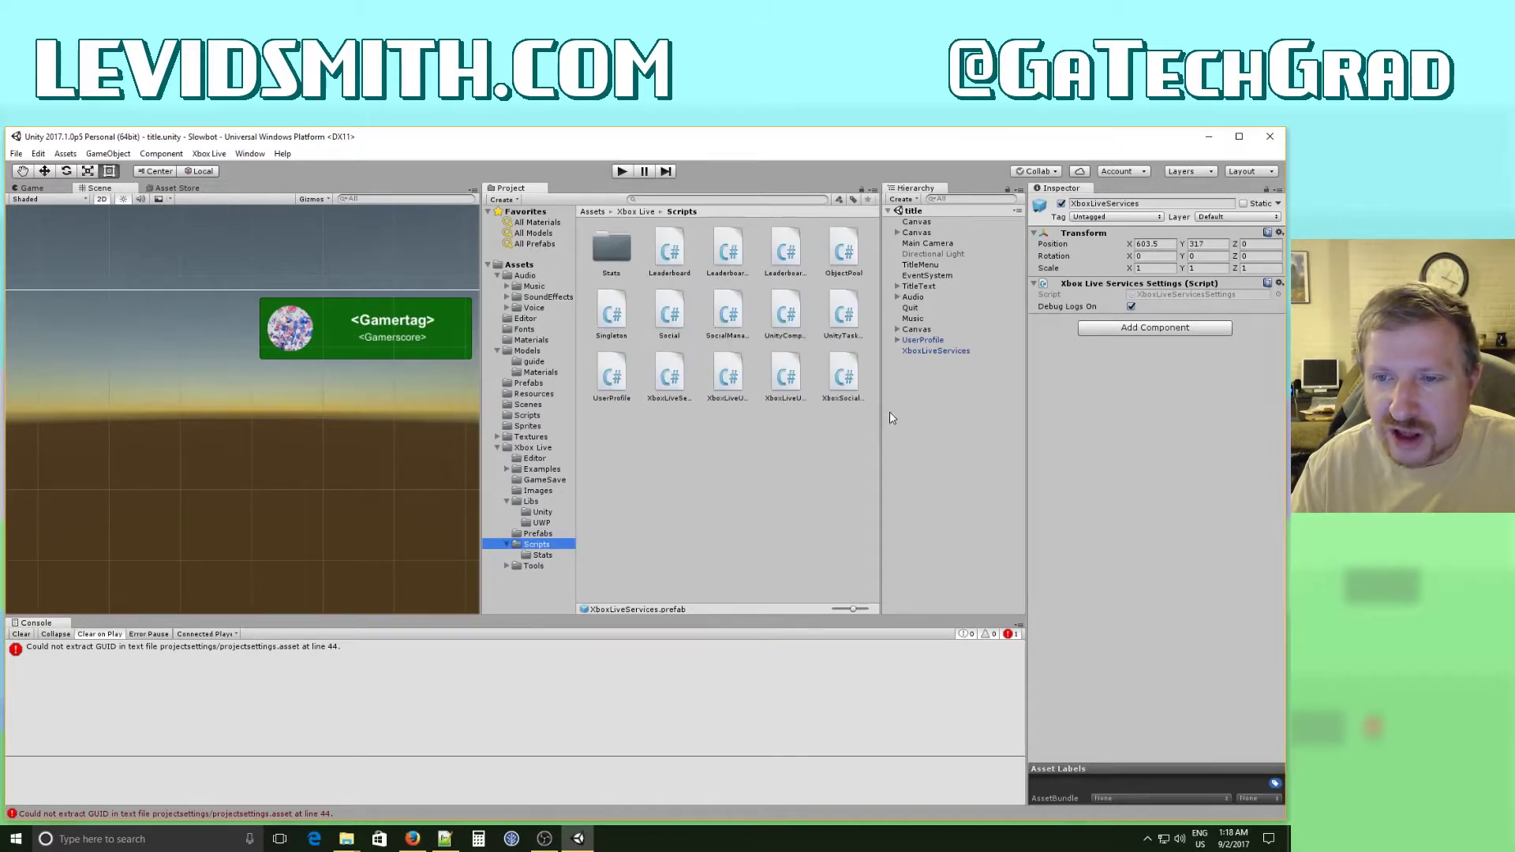
click(845, 386)
click(789, 387)
click(727, 383)
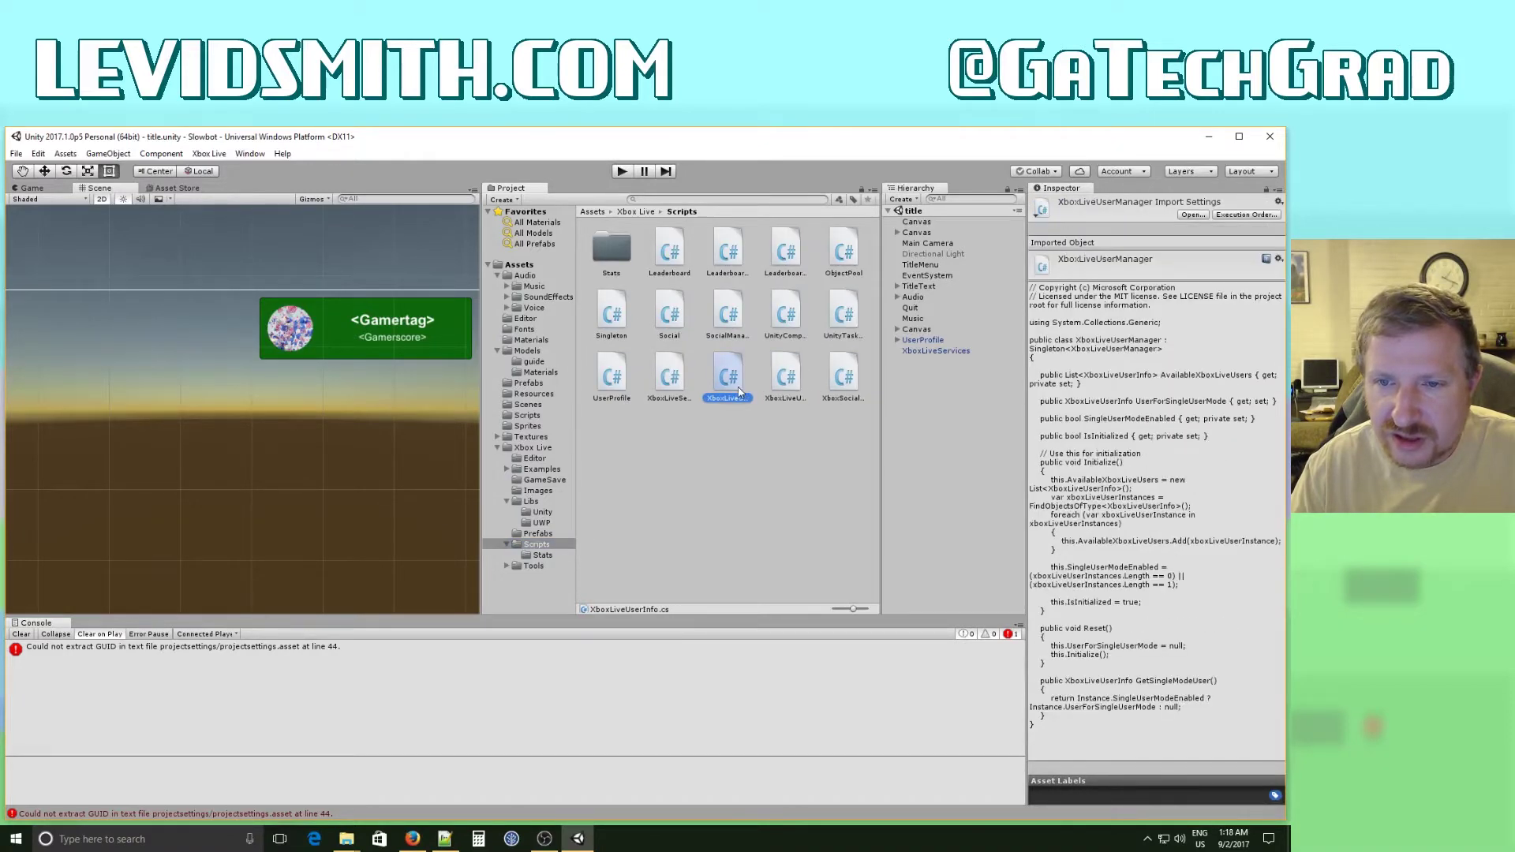
click(666, 385)
click(617, 384)
click(670, 324)
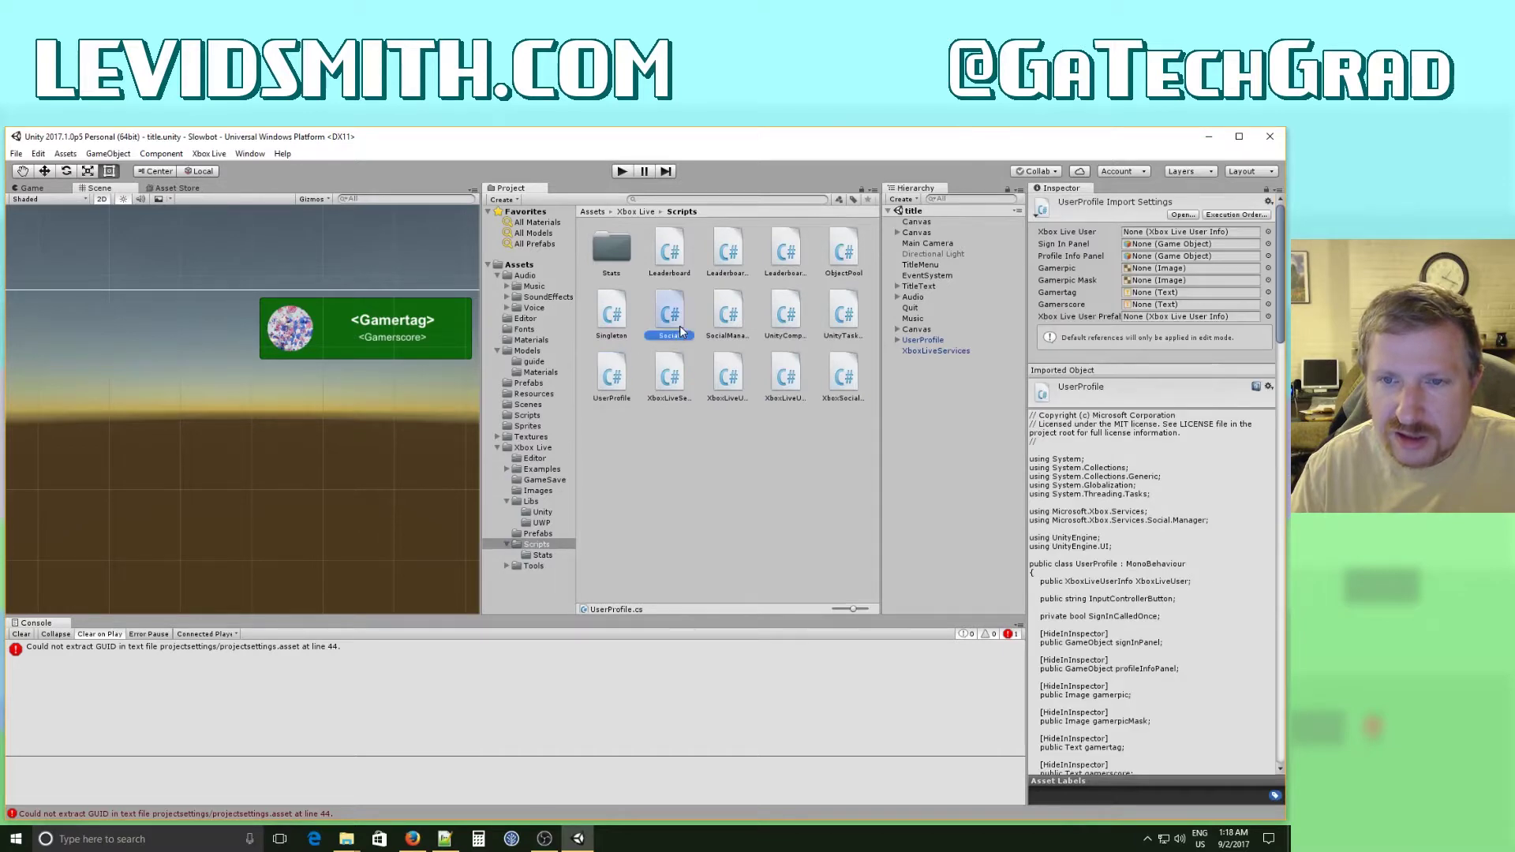
click(738, 327)
click(809, 324)
click(860, 332)
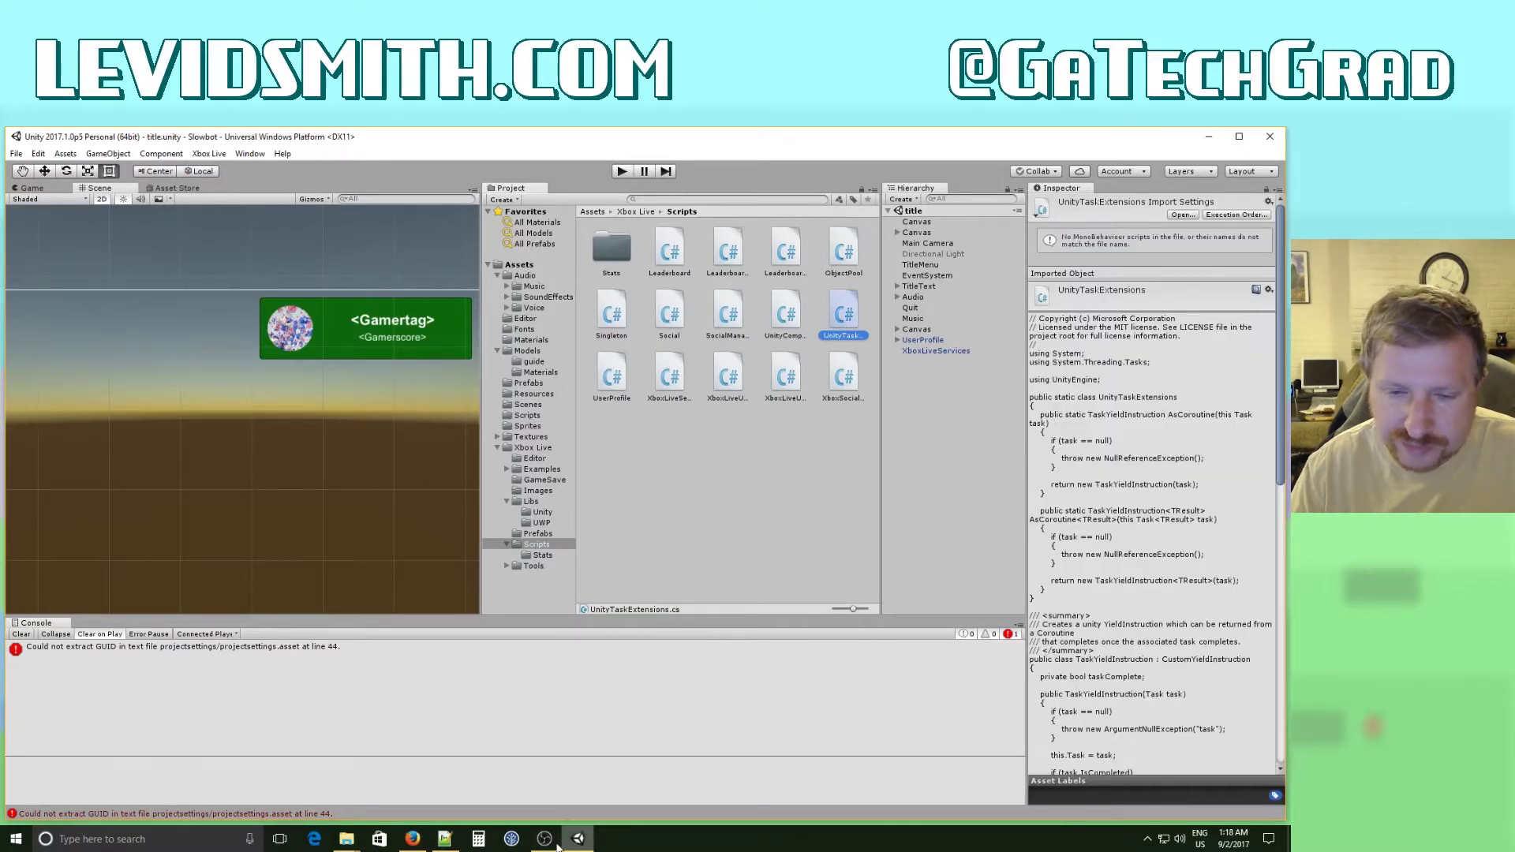
Preview XboxLiveUserManager, XboxSocialUserEntry and XboxLiveUserInfo, then open XboxLiveServicesSettings.cs in the code editor.
click(419, 841)
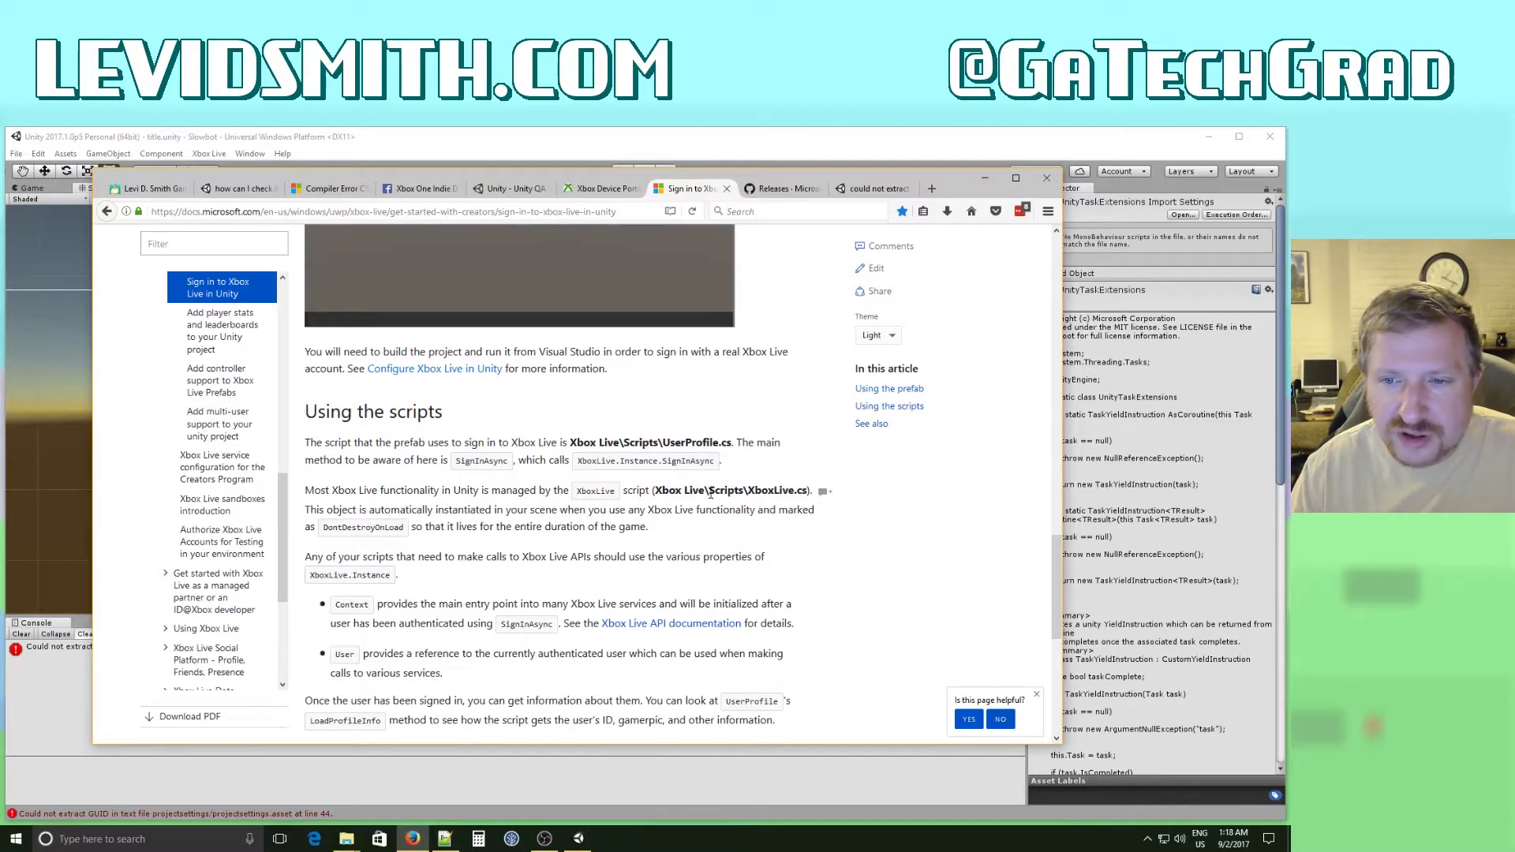
click(759, 138)
click(781, 397)
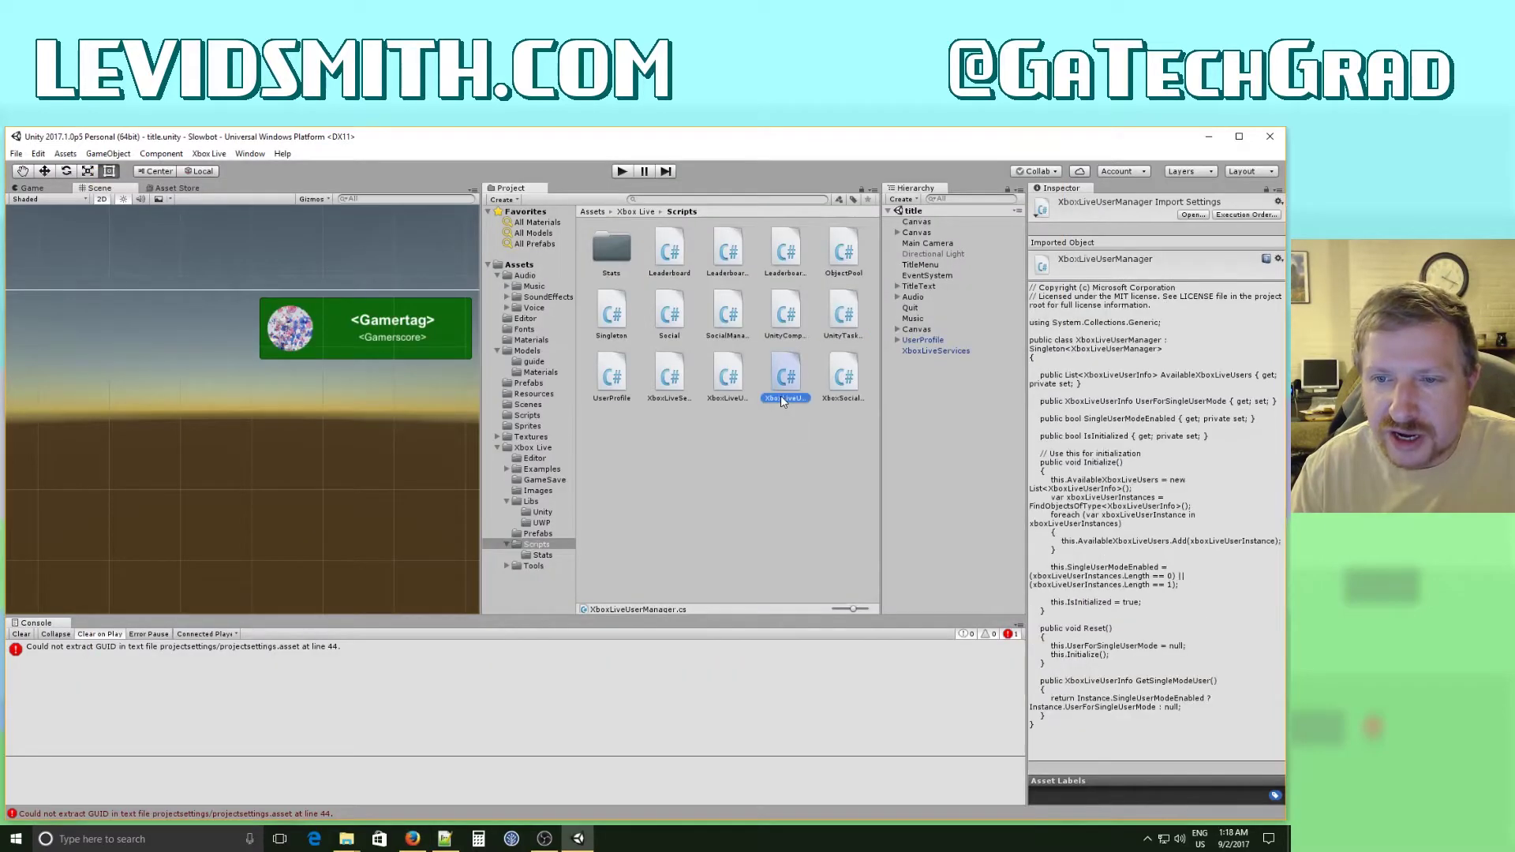
click(720, 387)
click(849, 385)
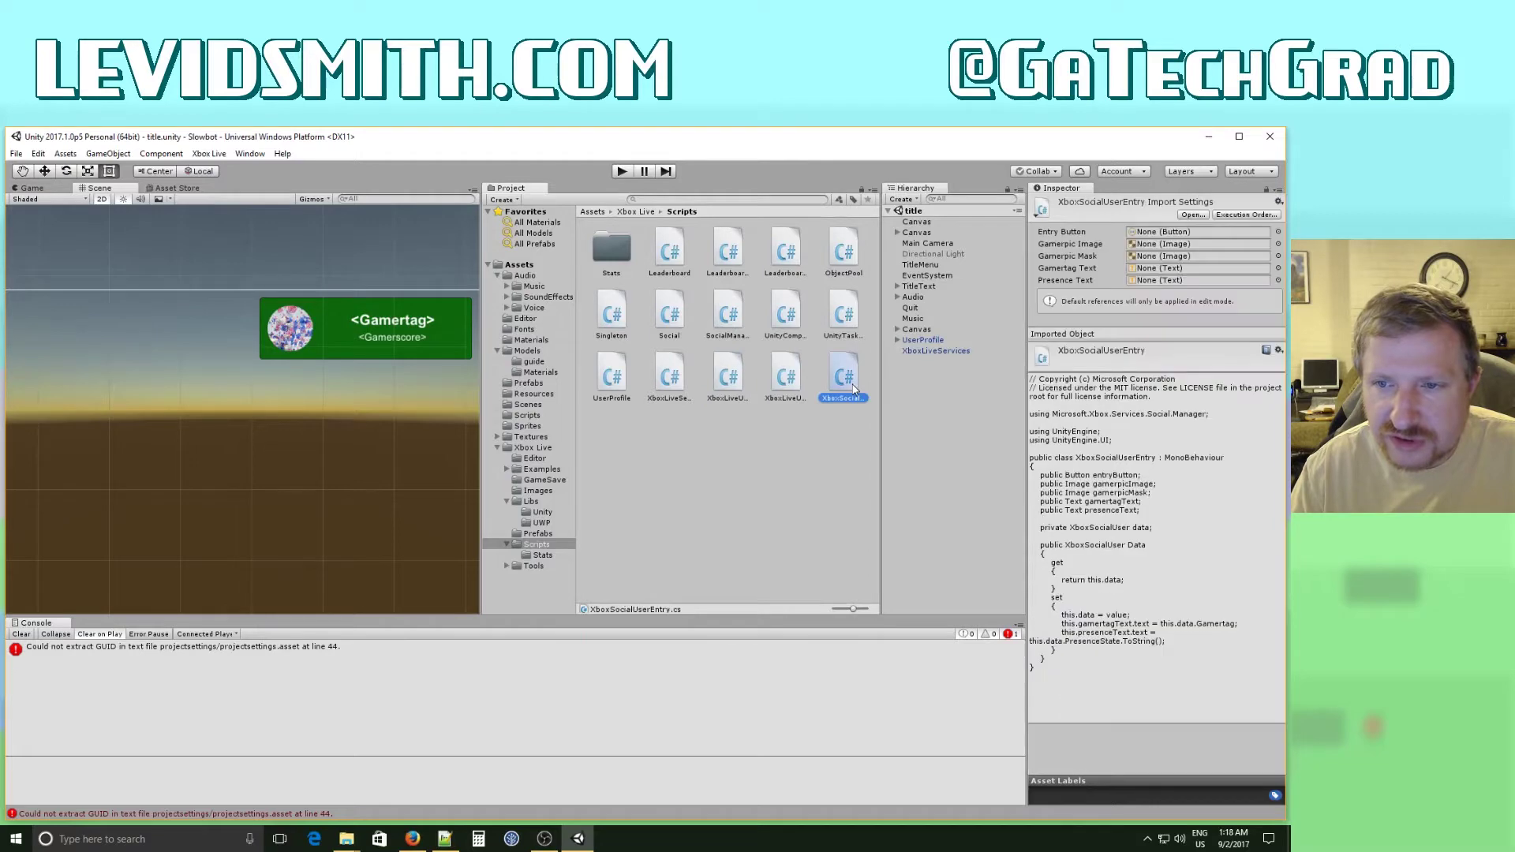
click(777, 386)
click(727, 382)
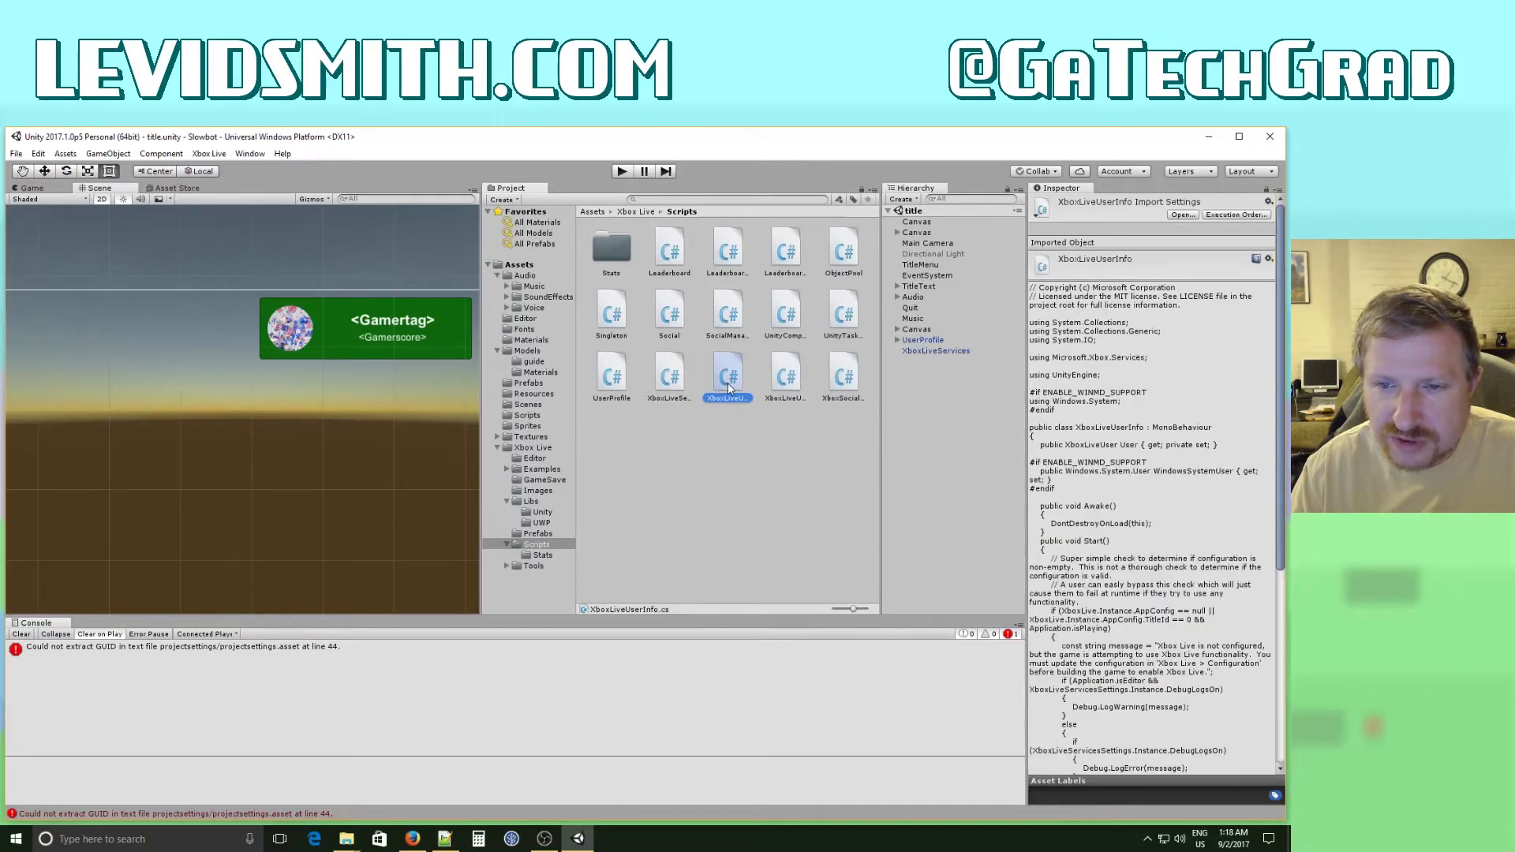
click(679, 385)
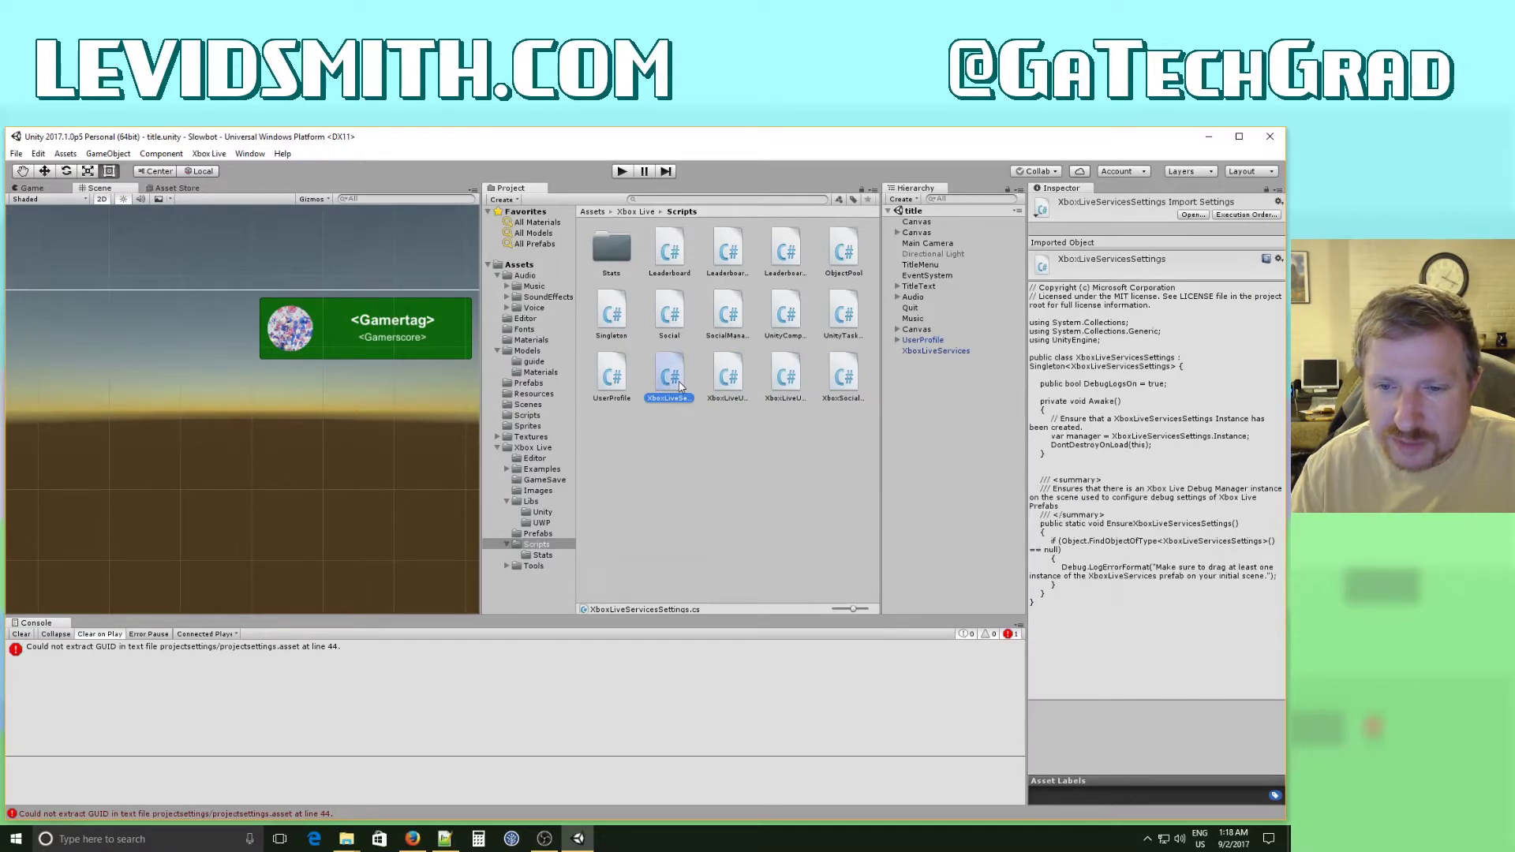
double_click(680, 385)
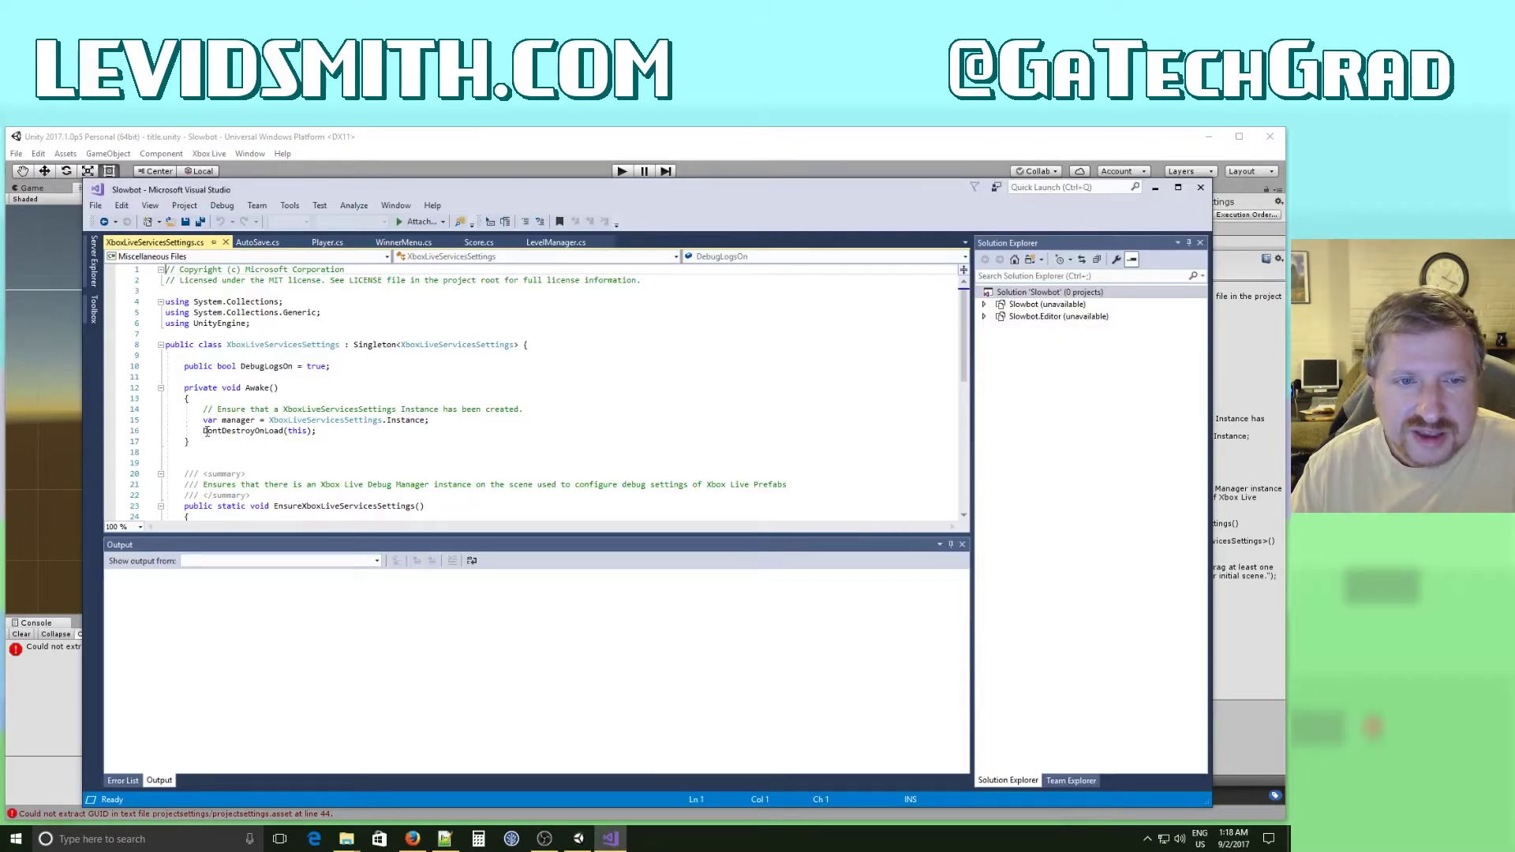
Highlight the DontDestroyOnLoad(this) call on line 16 of XboxLiveServicesSettings.cs, then return to the docs.
drag(204, 431, 313, 432)
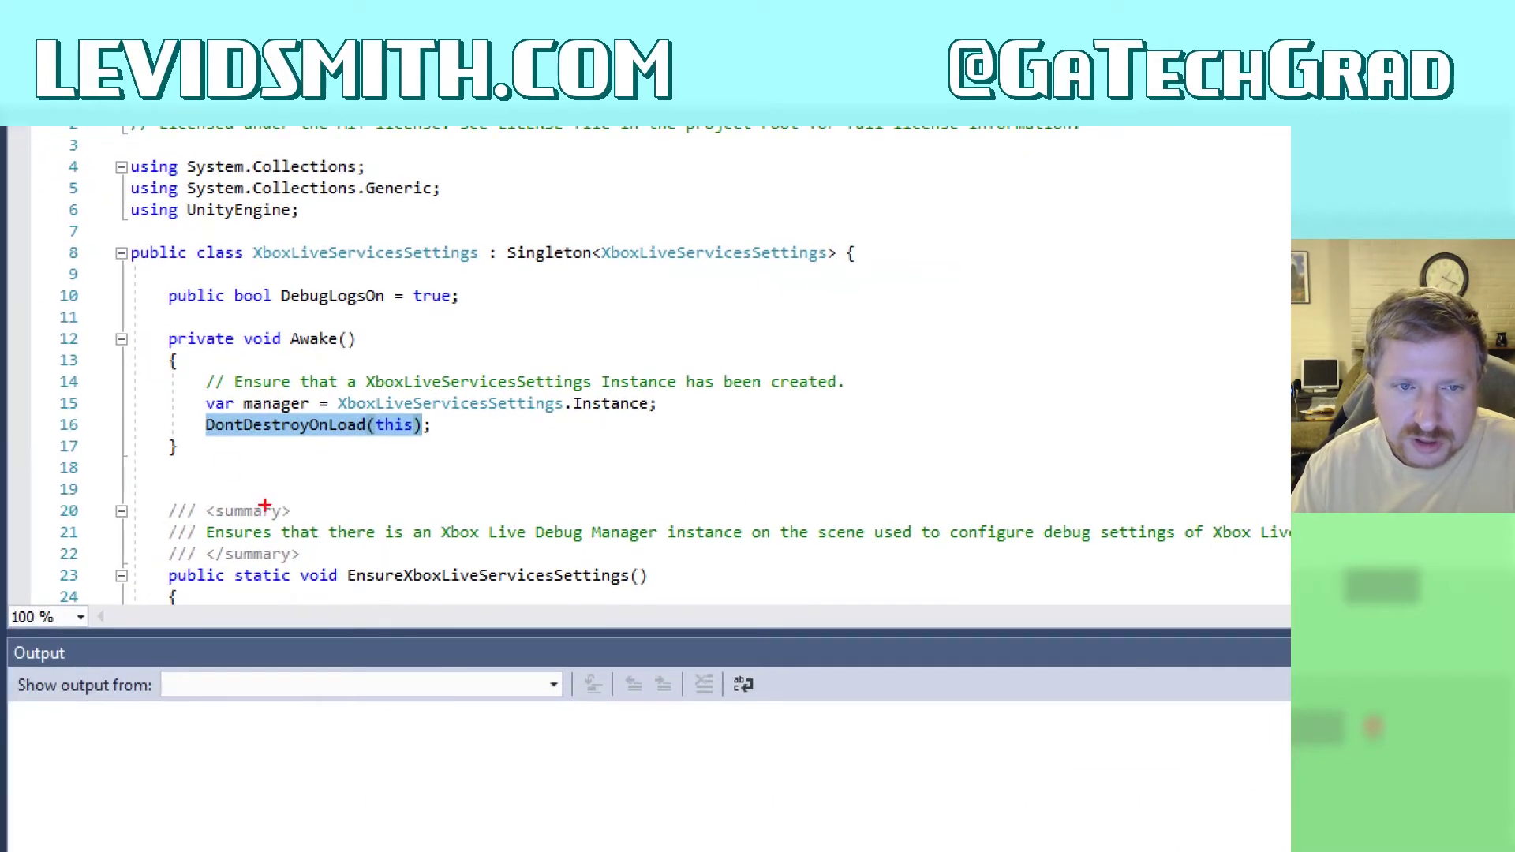
drag(181, 447, 528, 449)
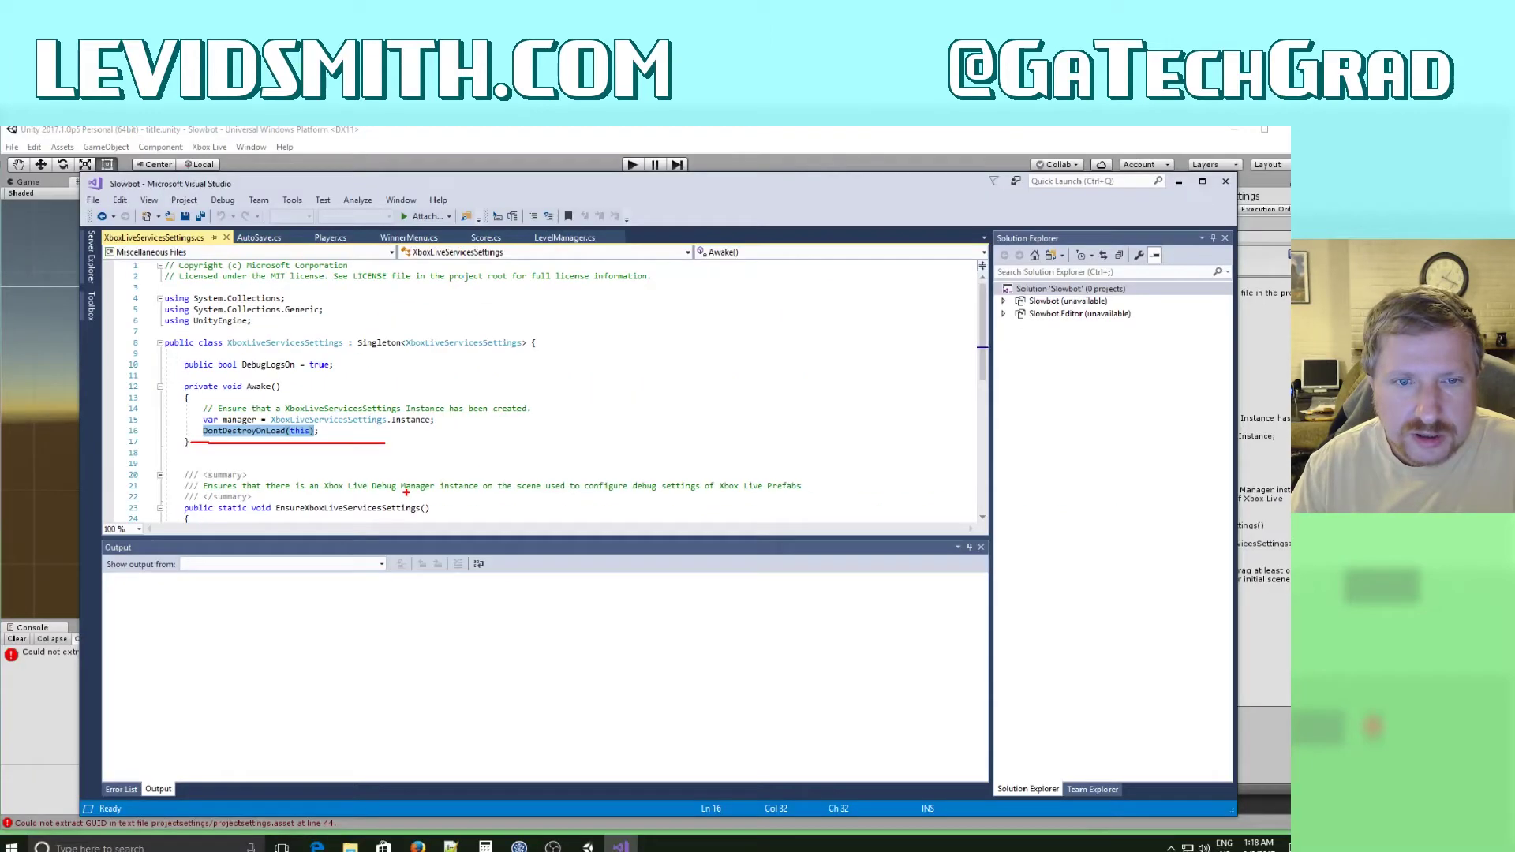
click(568, 841)
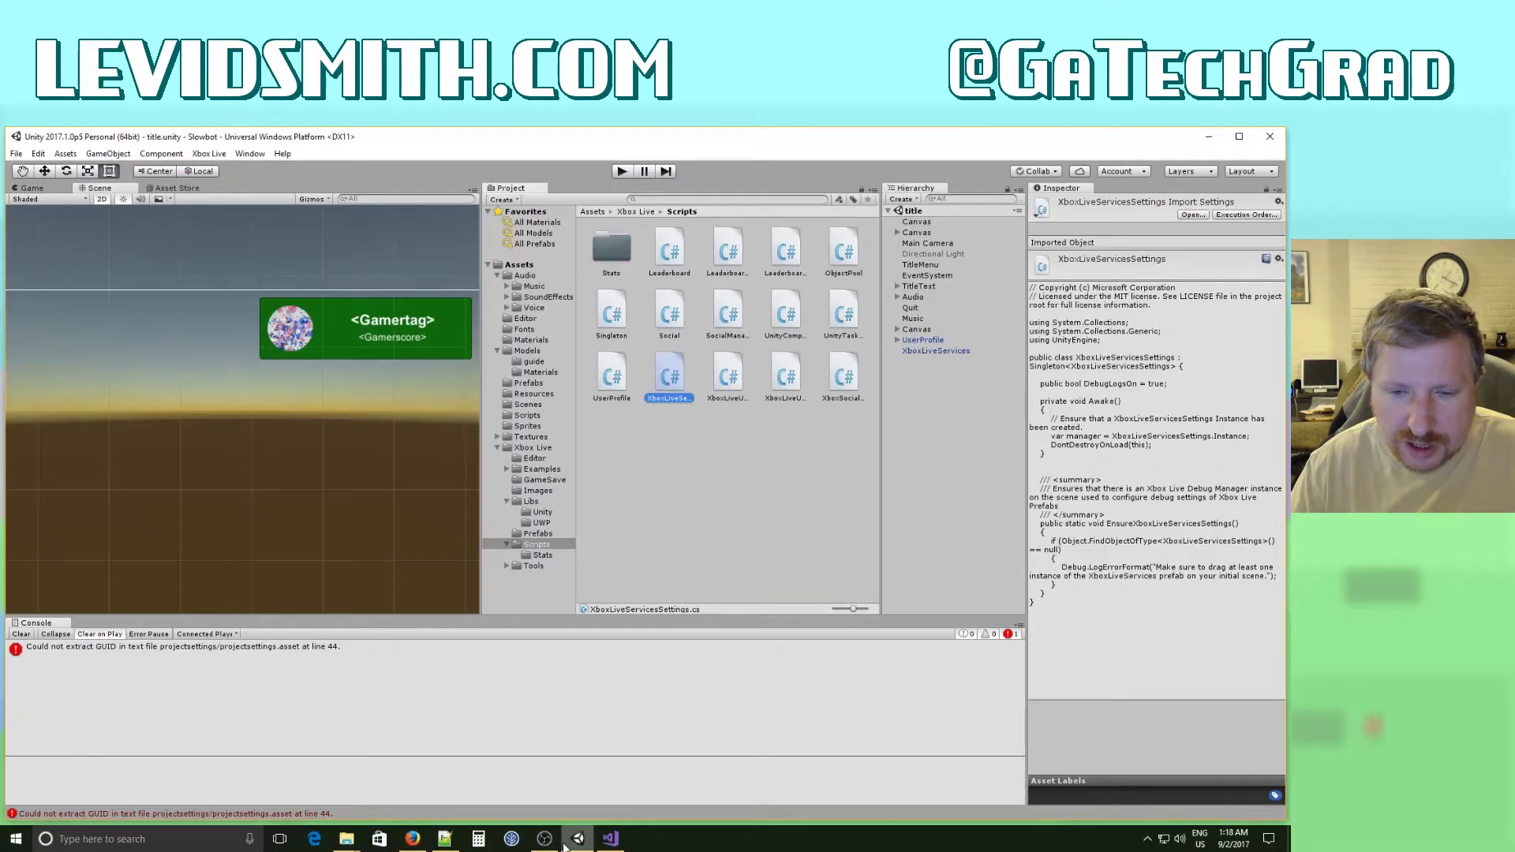
click(416, 839)
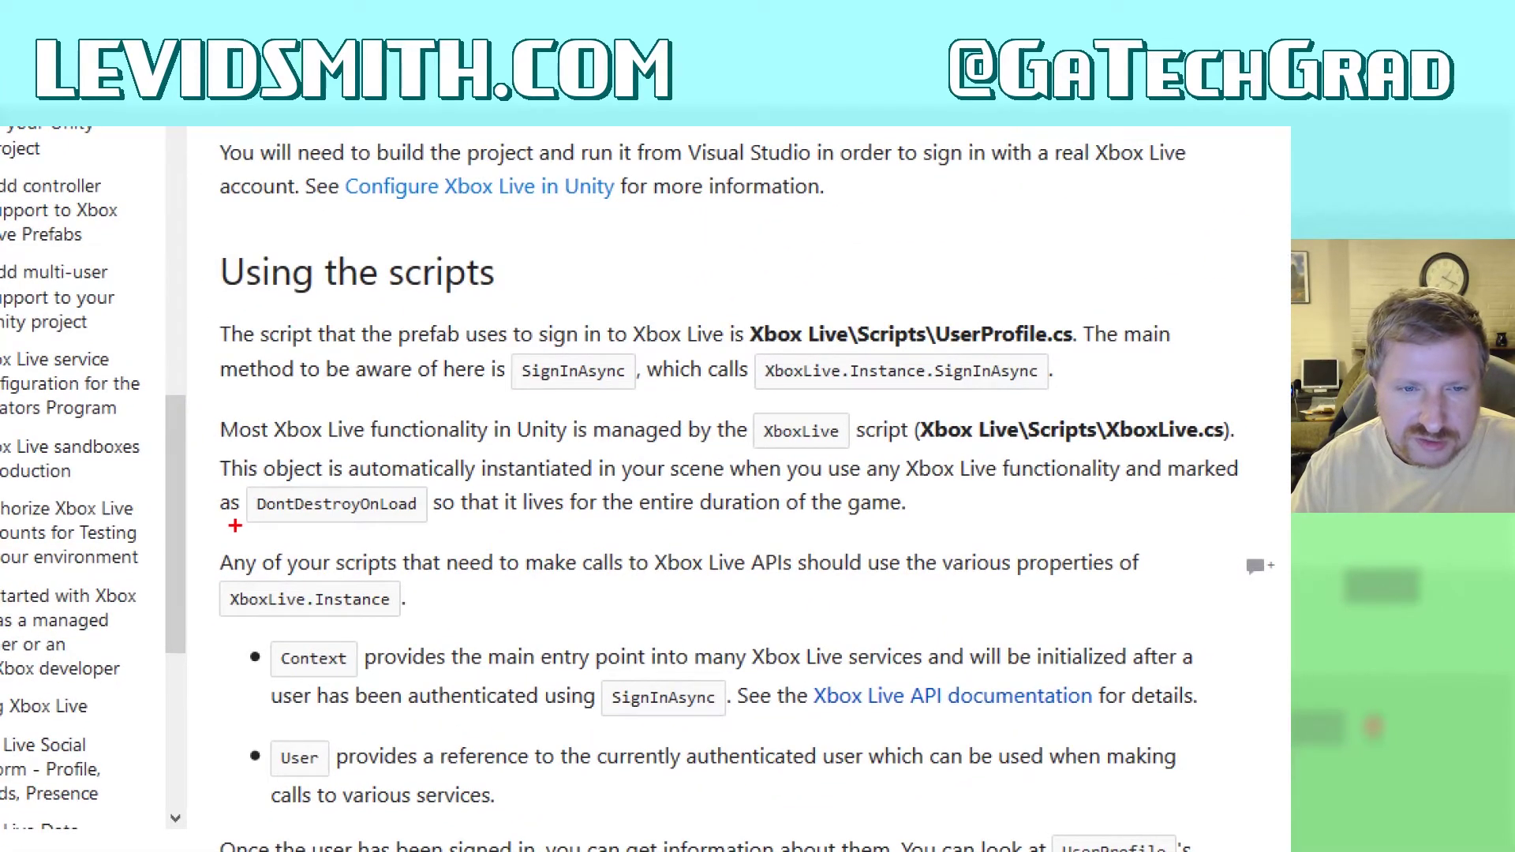
Select a passage in the Xbox Live sign-in docs and compare it with the script in Visual Studio.
drag(235, 526, 426, 529)
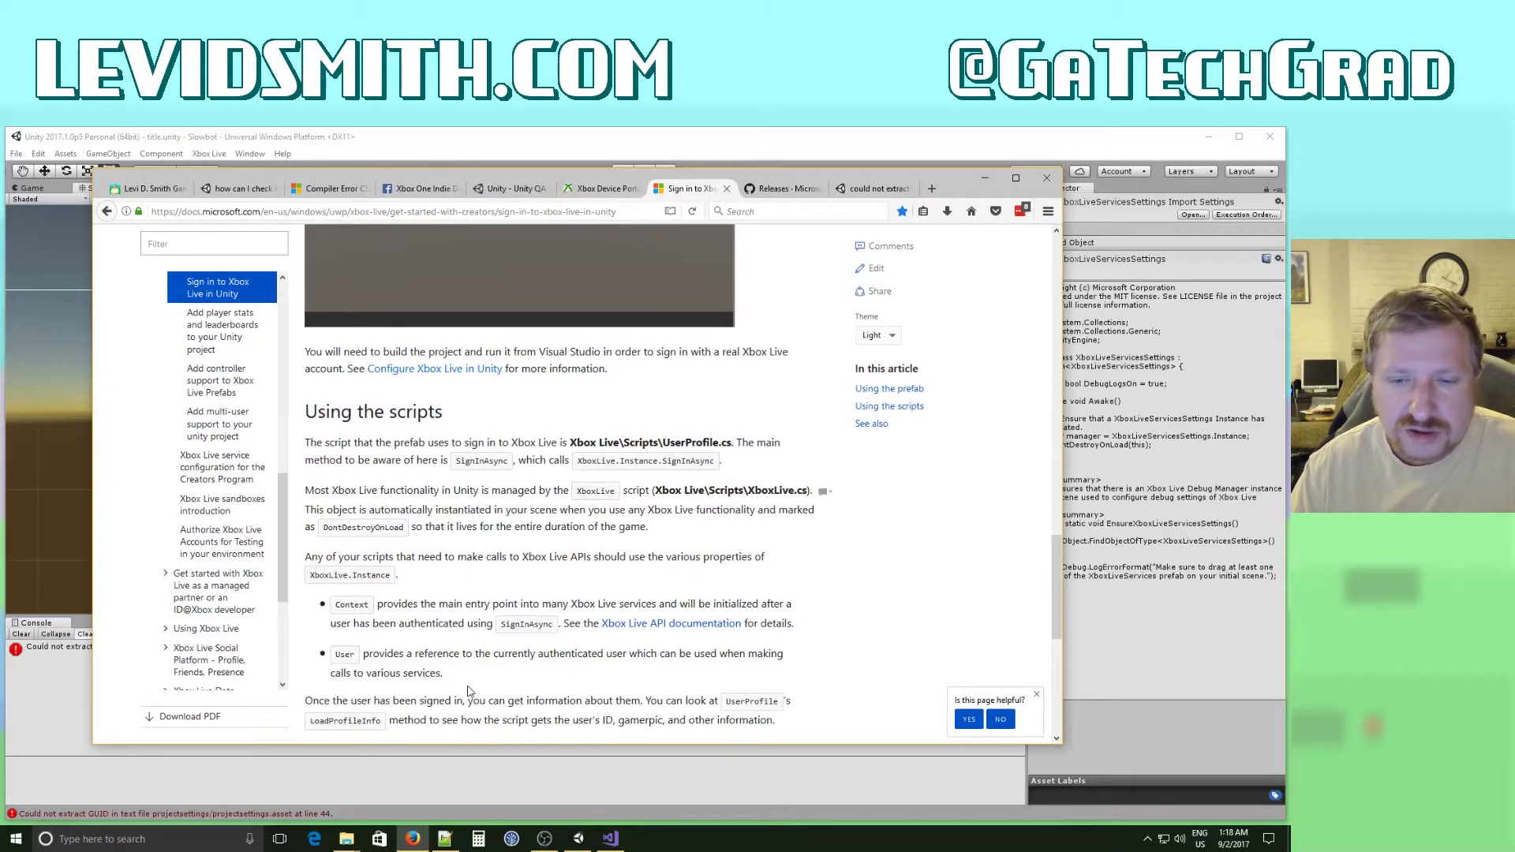
click(614, 841)
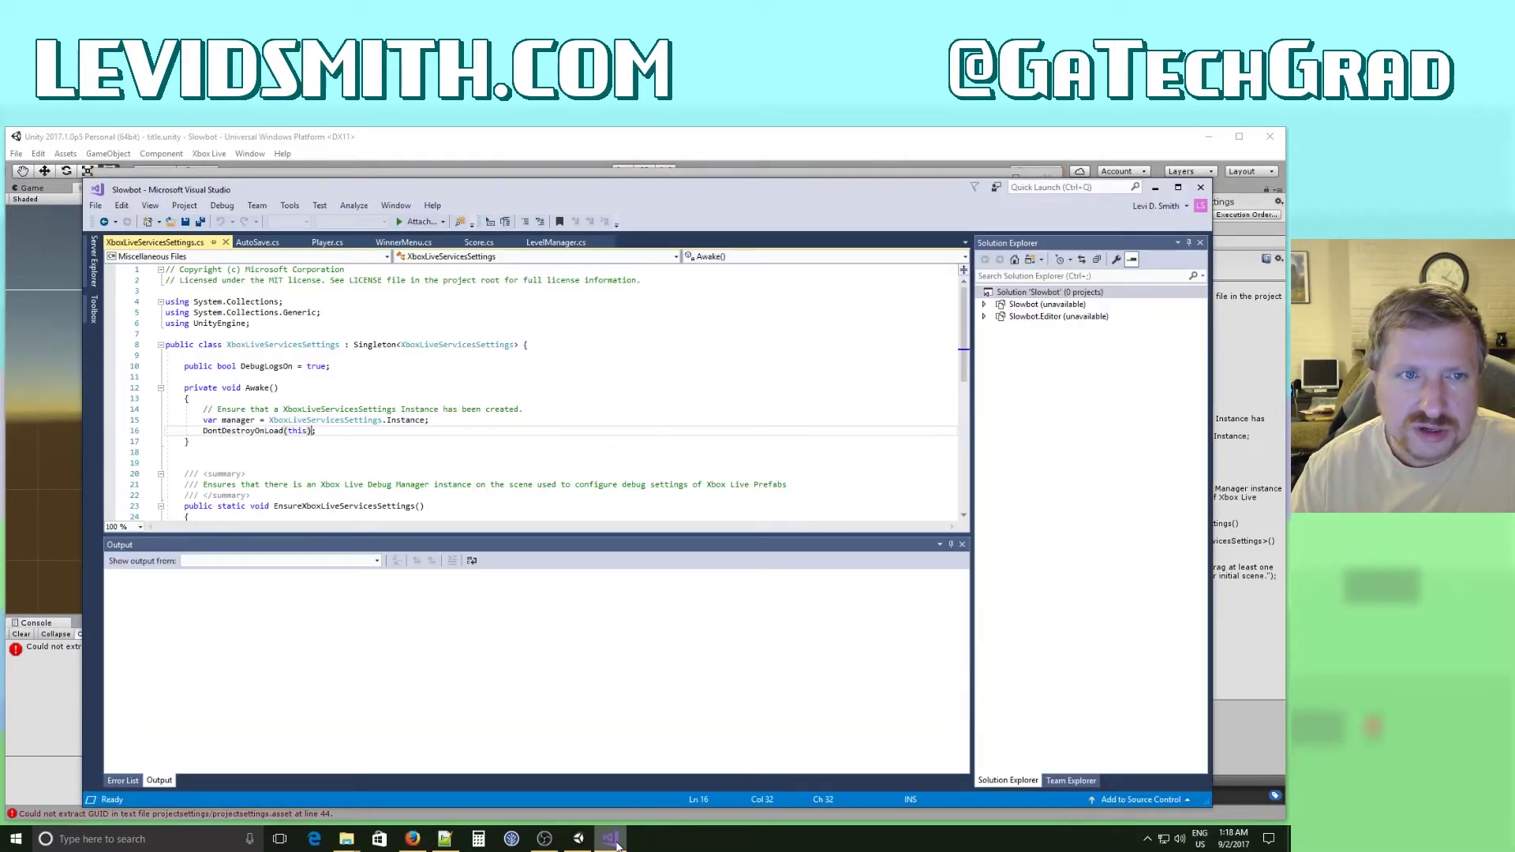
click(614, 842)
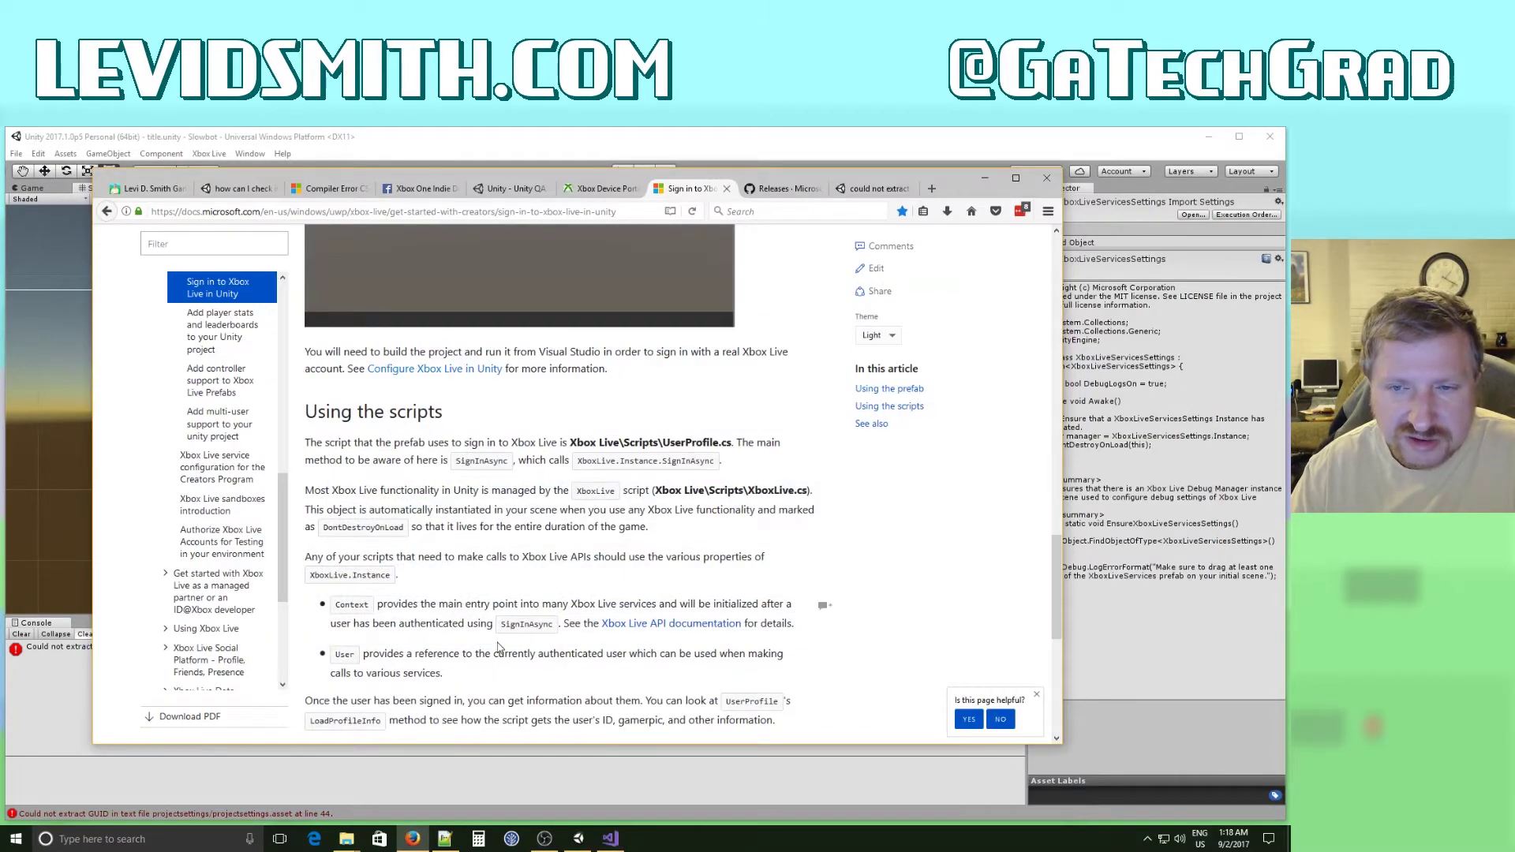
Scroll down to the Comments section, highlight the comment about testing with real Xbox Live, and minimize Firefox.
scroll(398, 558, down, 2)
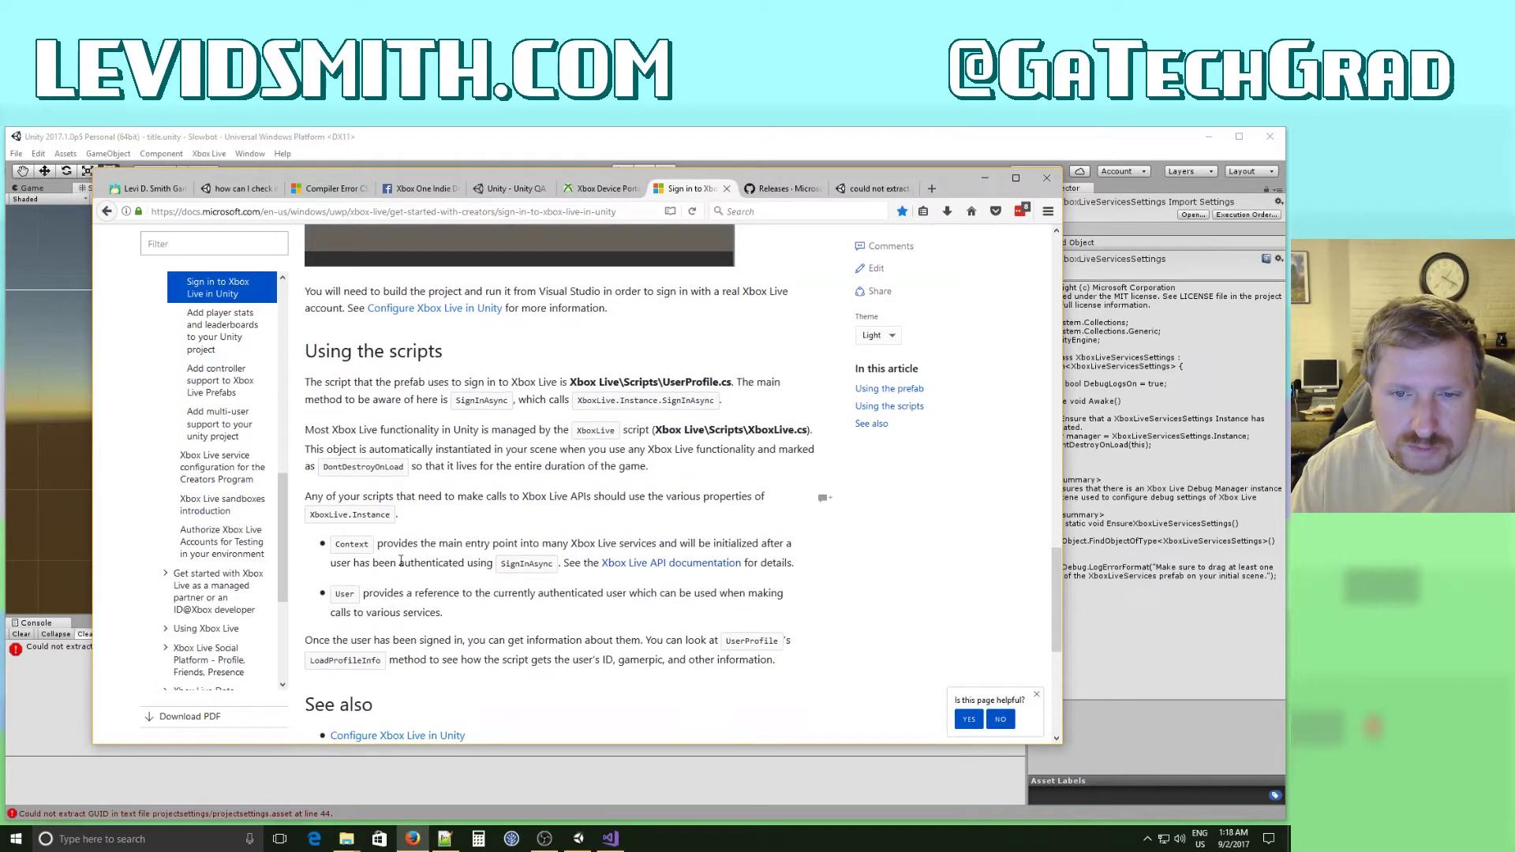
scroll(374, 514, down, 4)
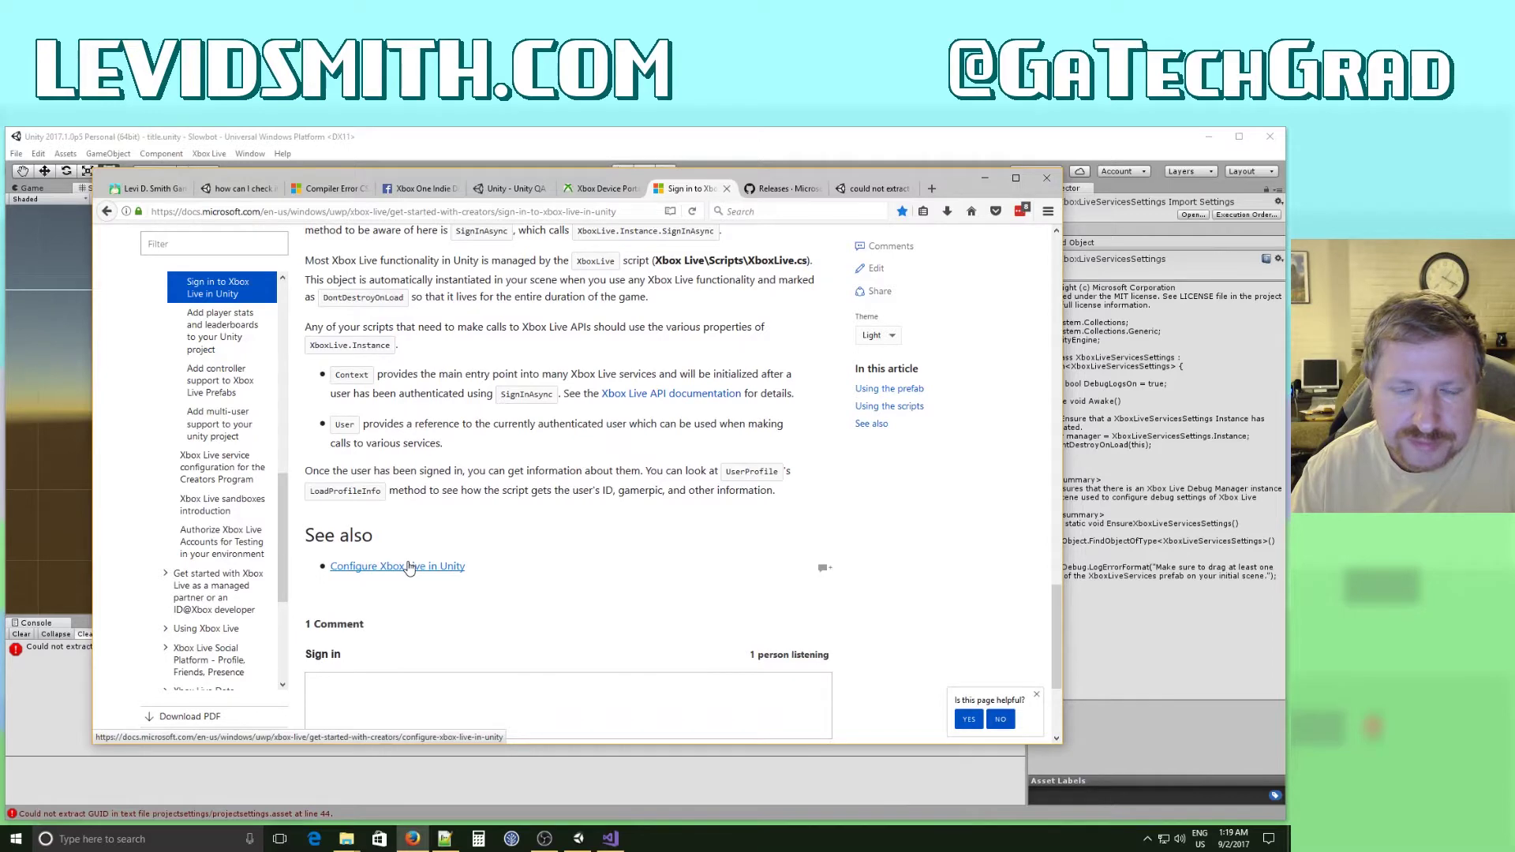
scroll(409, 565, down, 4)
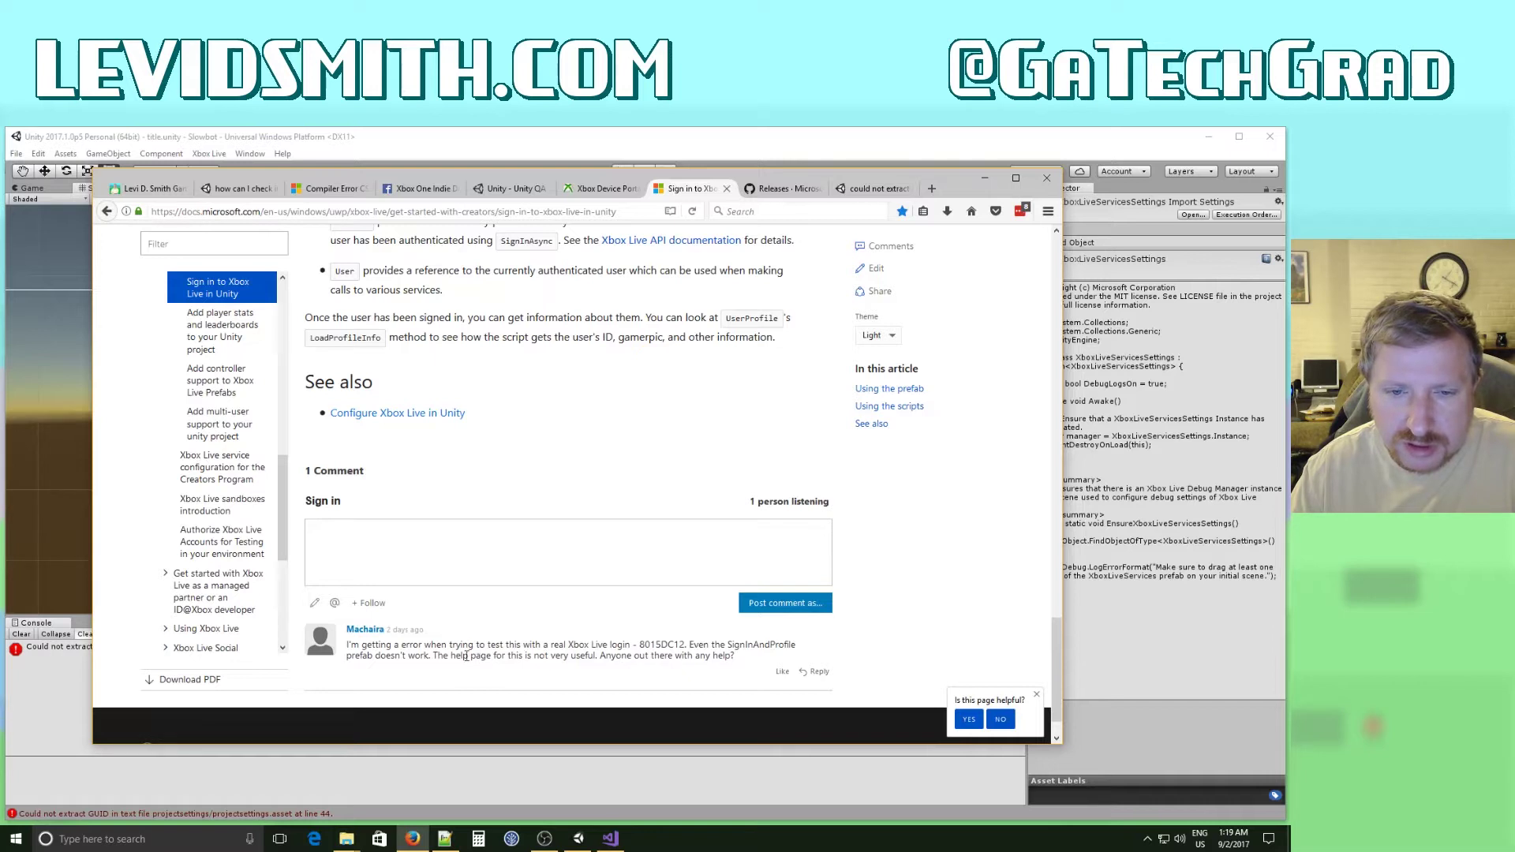
drag(485, 645, 597, 647)
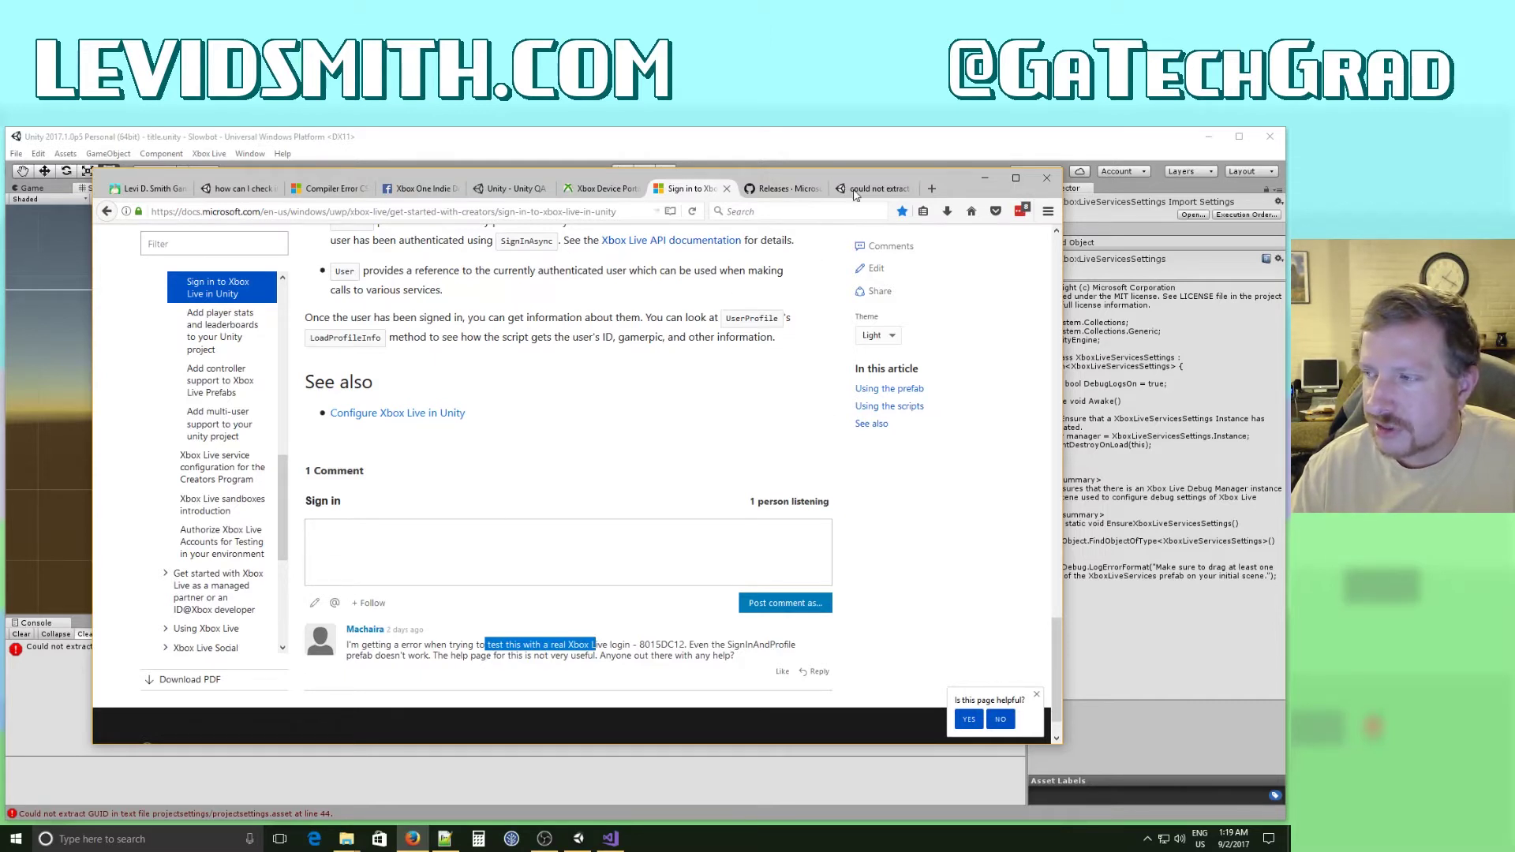
click(983, 181)
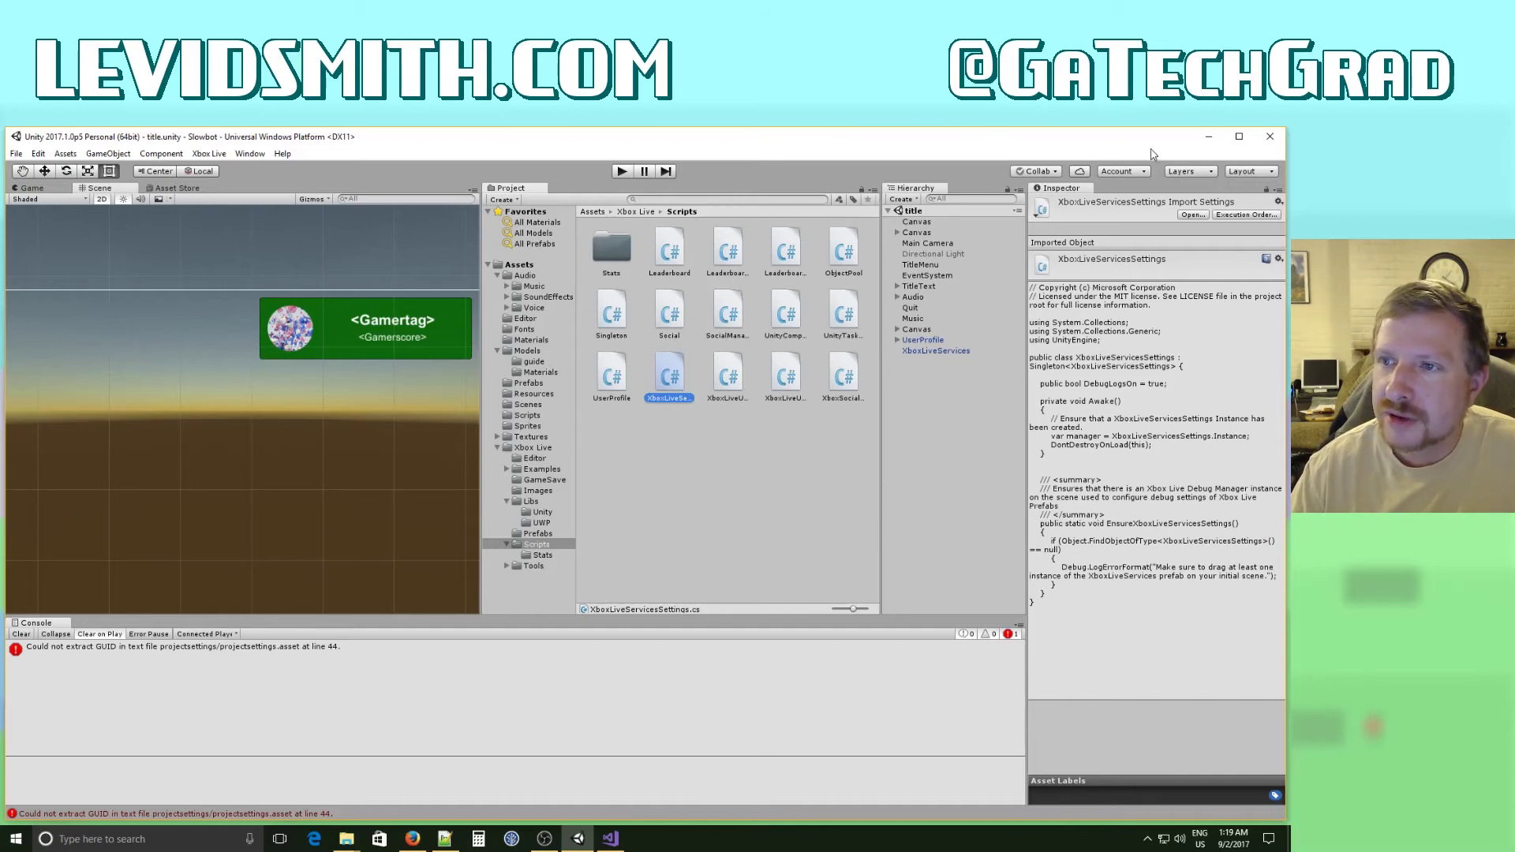
Minimize the Unity Editor to reveal the Windows desktop.
click(1208, 138)
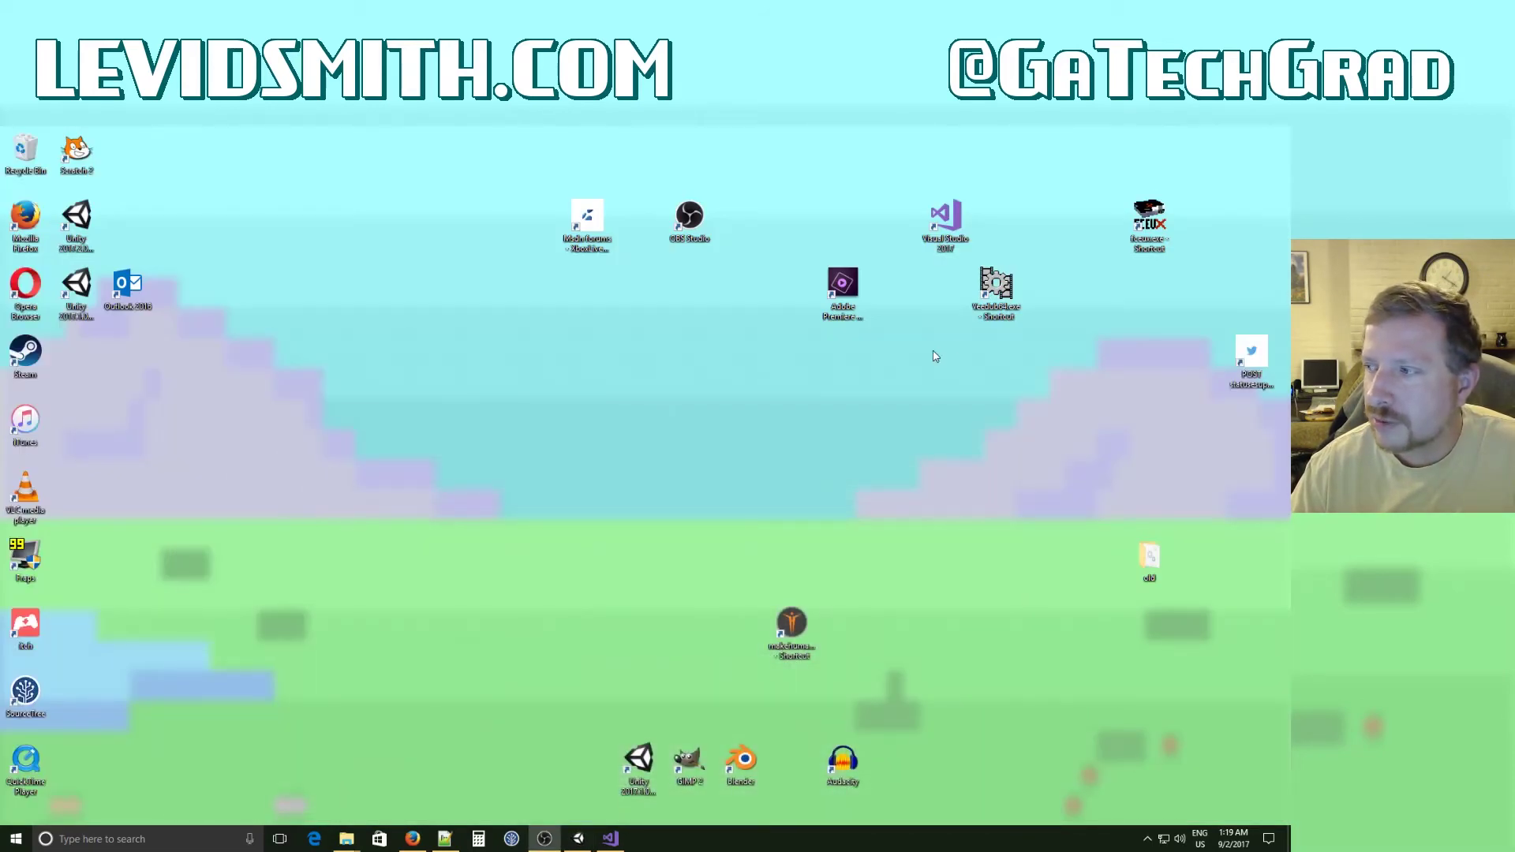